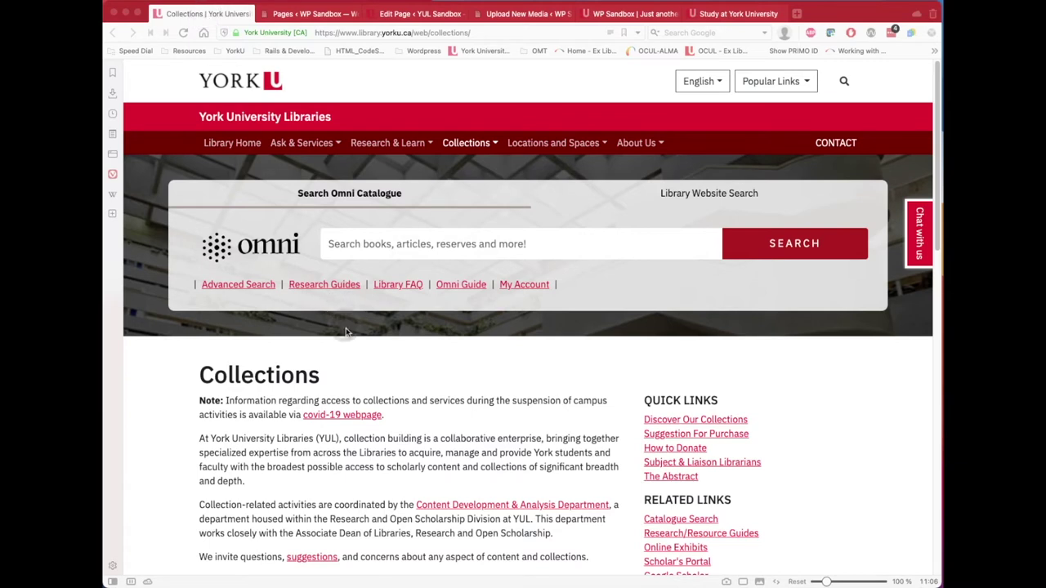
# - Examine the live Collections page, the sandbox site's page list and the existing test page in the block editor
pyautogui.scroll(-2, 363, 360)
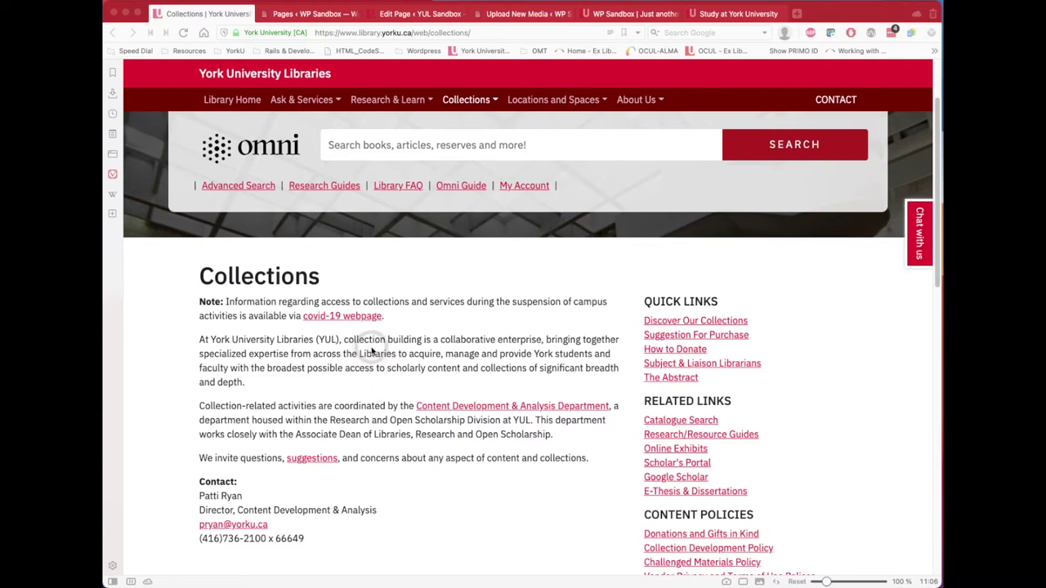
pyautogui.scroll(-1, 375, 351)
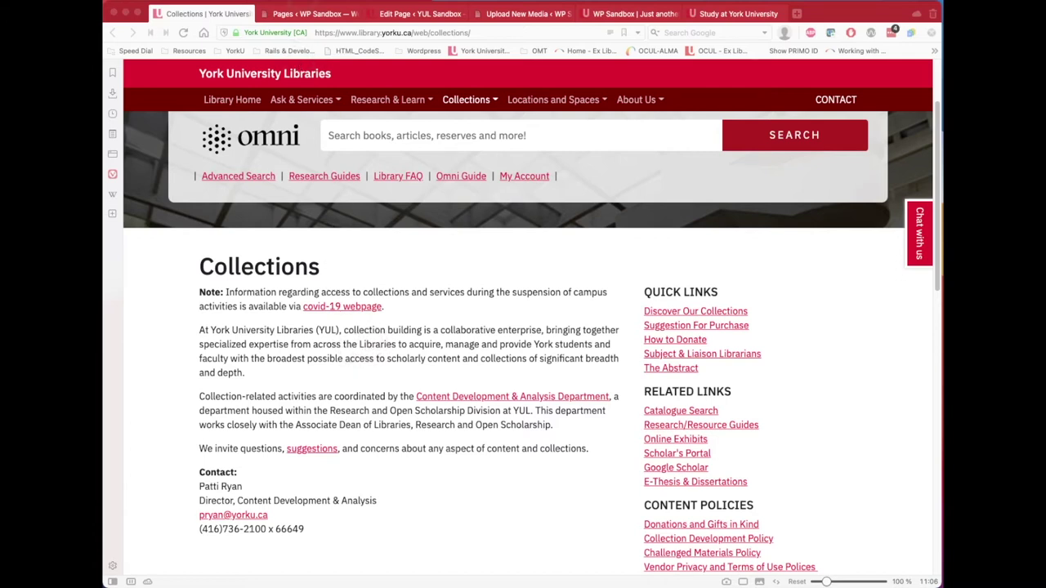
pyautogui.click(307, 14)
pyautogui.click(308, 15)
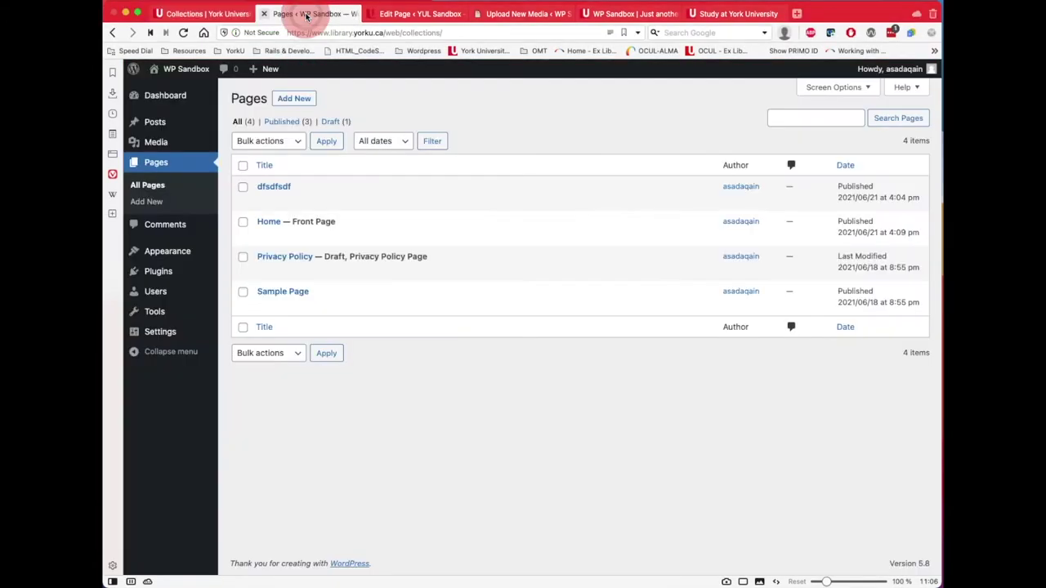
pyautogui.moveTo(295, 188)
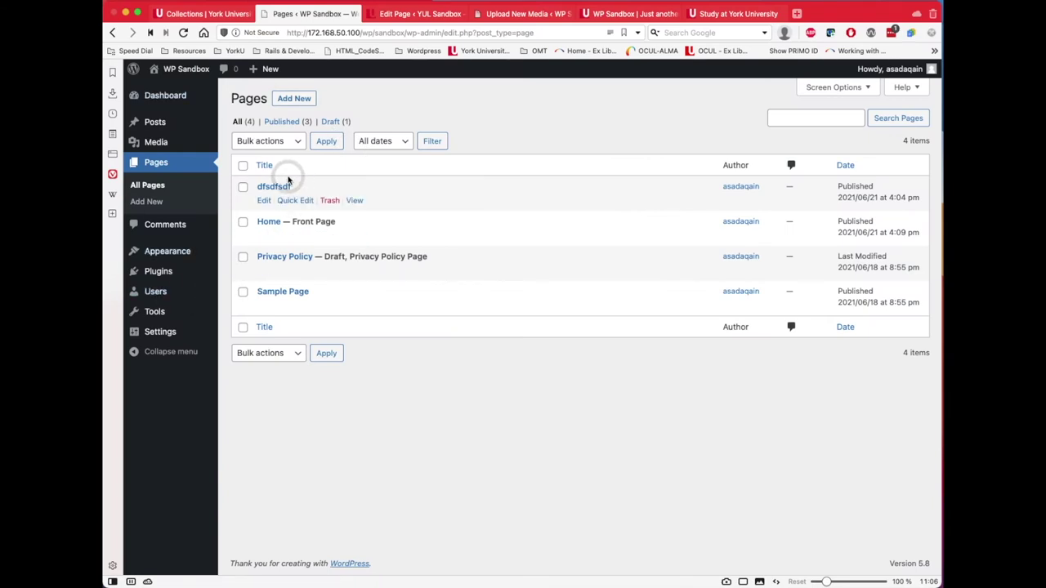
pyautogui.click(414, 14)
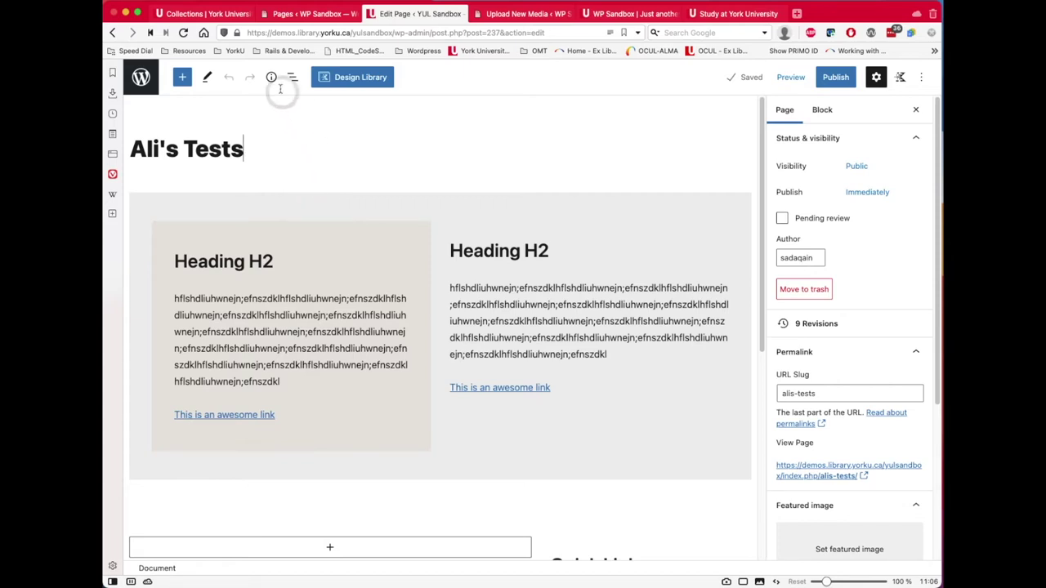
pyautogui.click(232, 20)
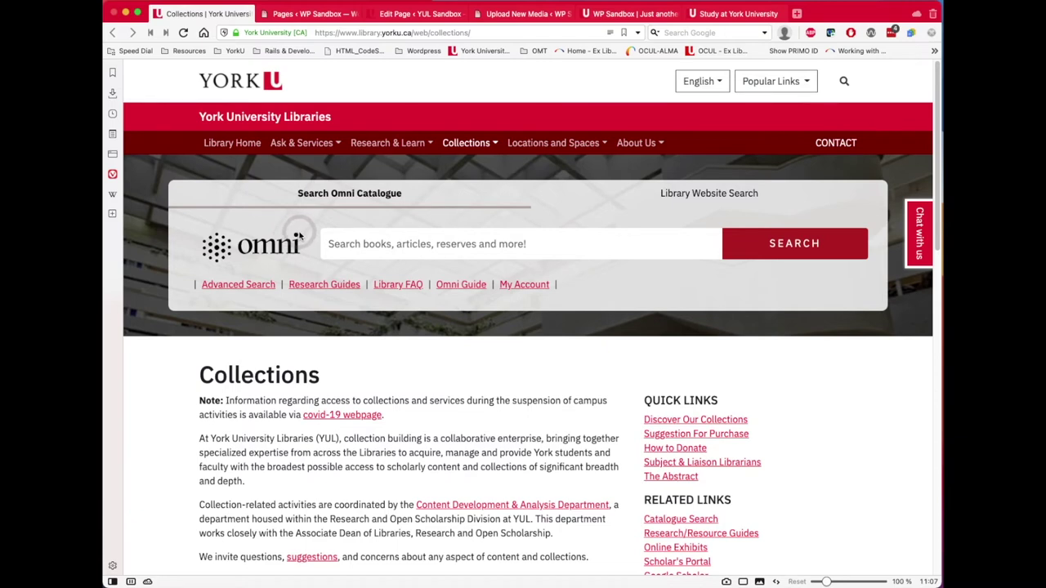
pyautogui.scroll(-2, 304, 287)
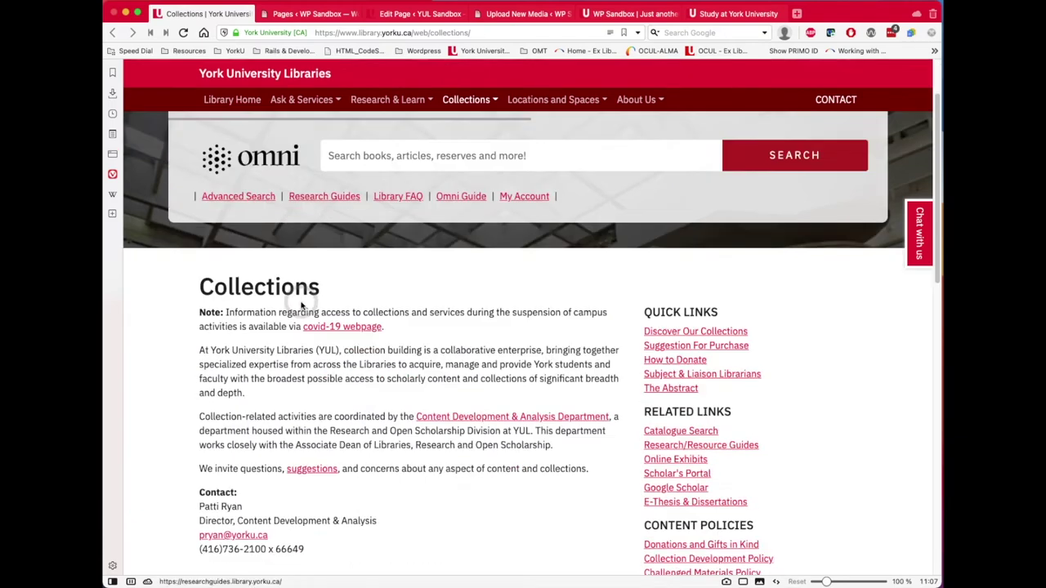
# - Create a new page in the WP Sandbox site and title it "Collections Copy V1"
pyautogui.click(298, 14)
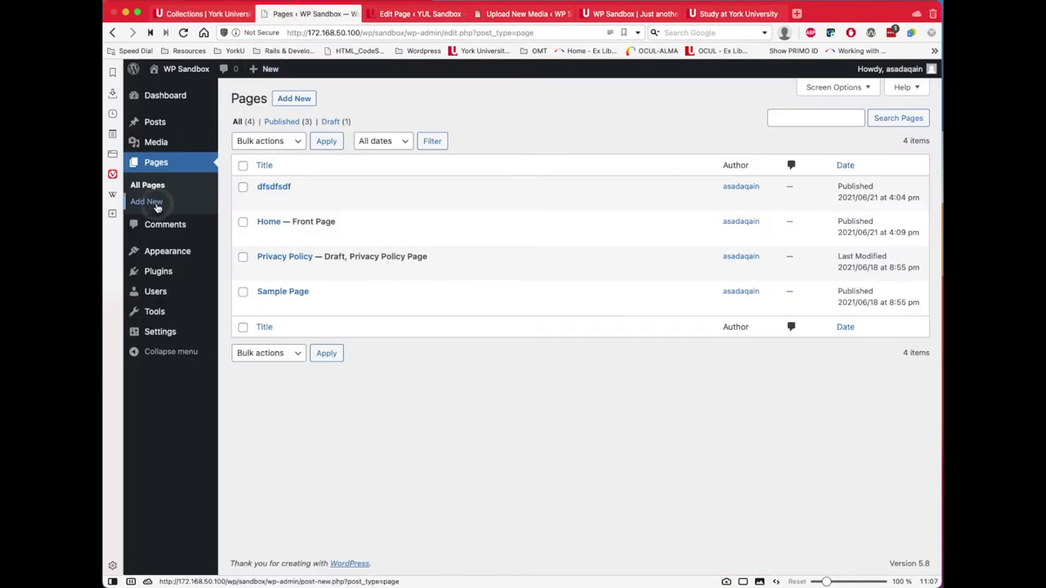
pyautogui.click(147, 202)
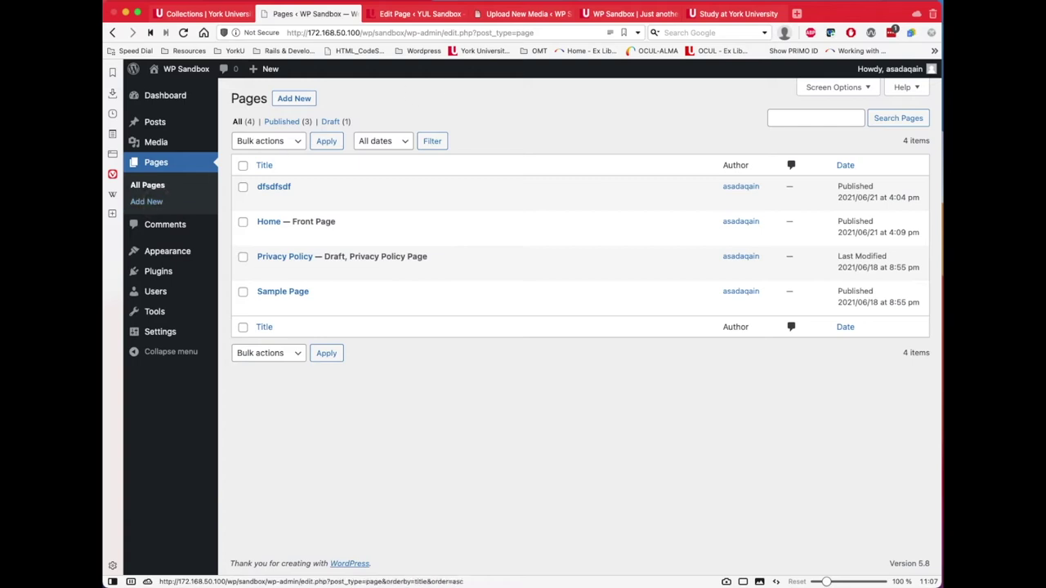
pyautogui.click(150, 204)
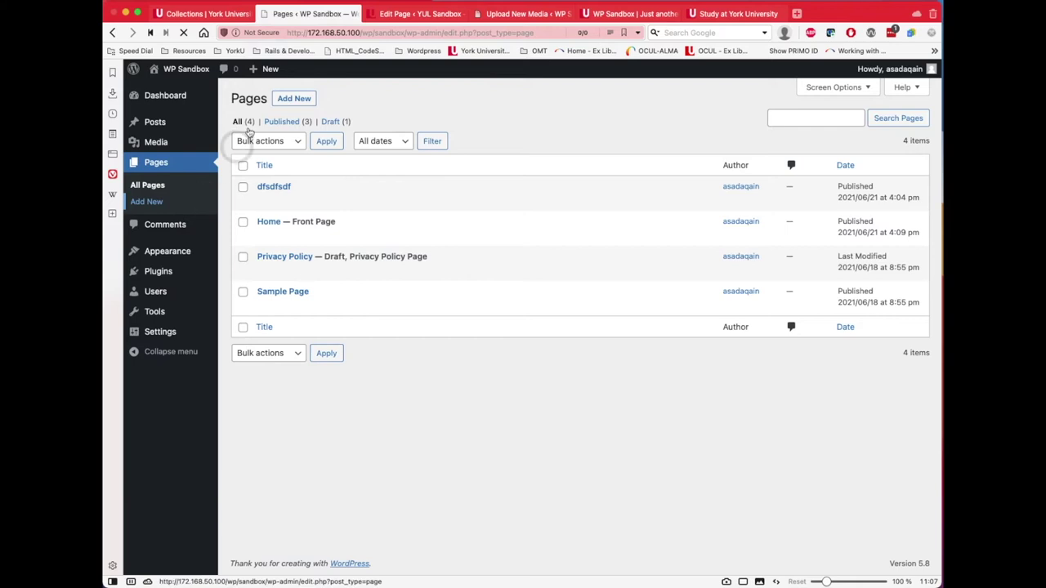
pyautogui.click(293, 98)
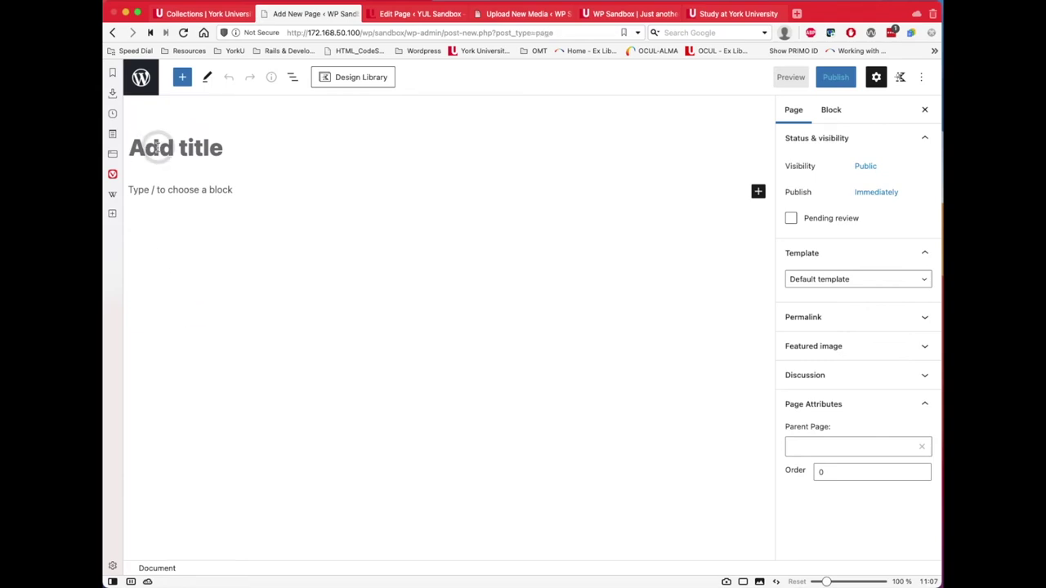
pyautogui.write('Collections Copy V1')
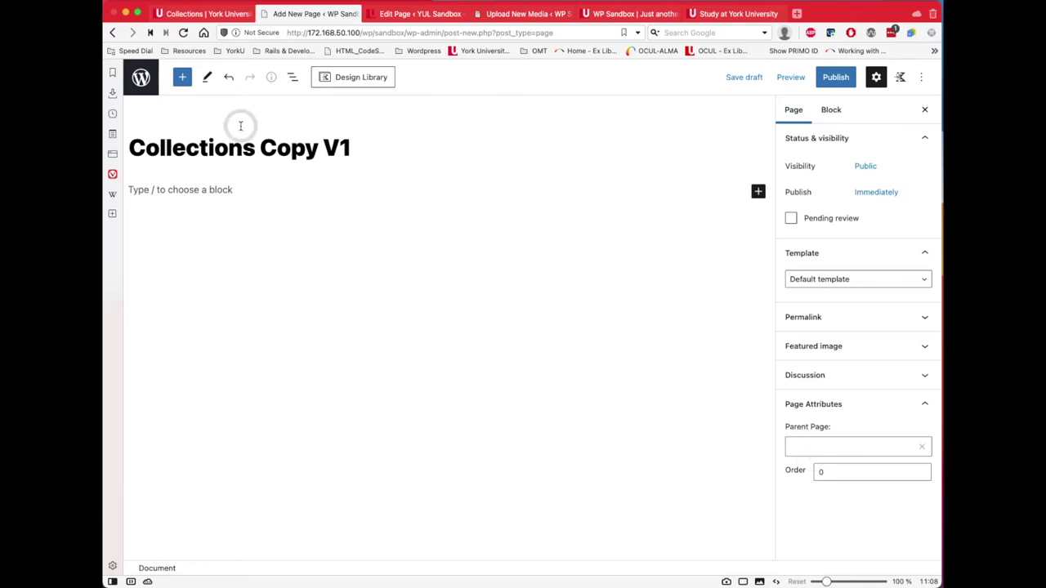
pyautogui.click(218, 189)
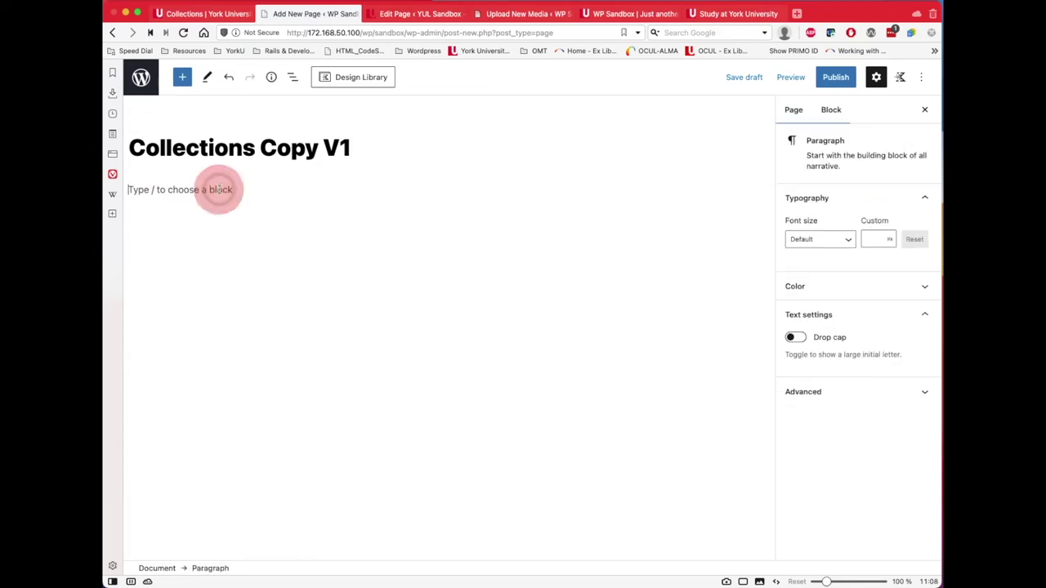
# - Check how the live Collections page arranges its main text and its Quick Links column, and return to the new page
pyautogui.click(176, 13)
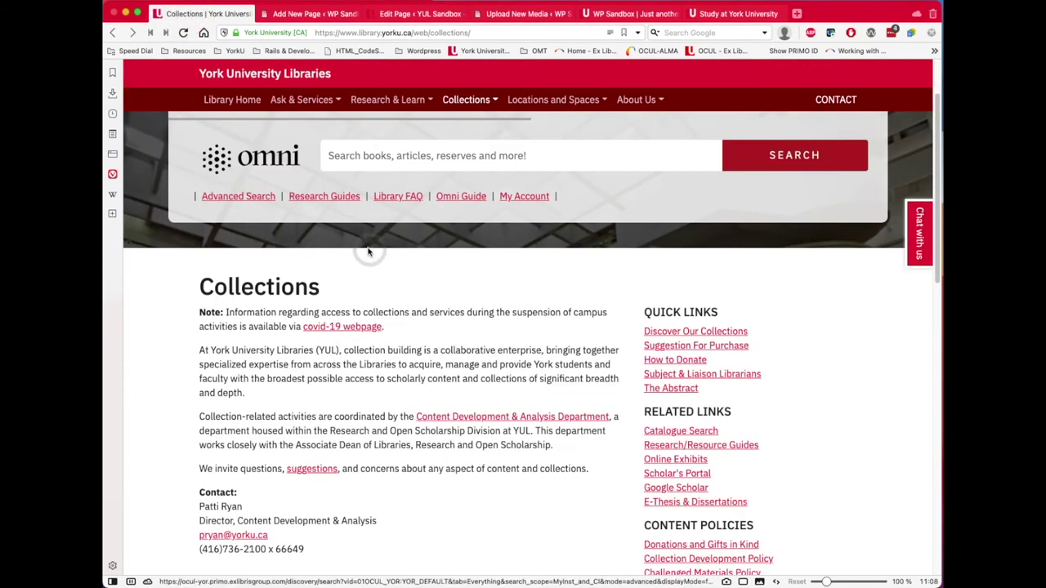
pyautogui.scroll(-1, 226, 245)
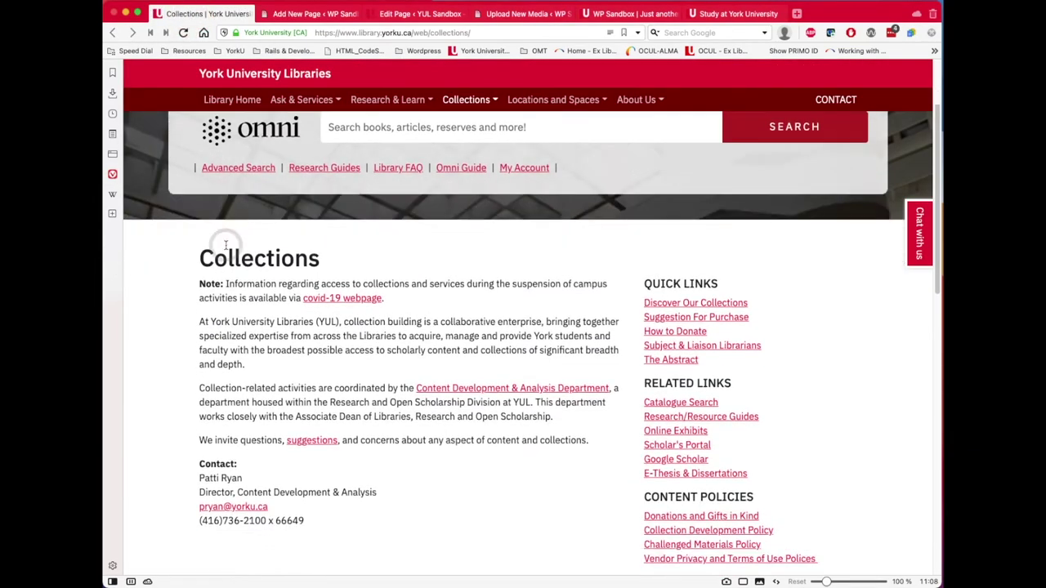
pyautogui.scroll(-1, 226, 245)
pyautogui.scroll(-1, 188, 194)
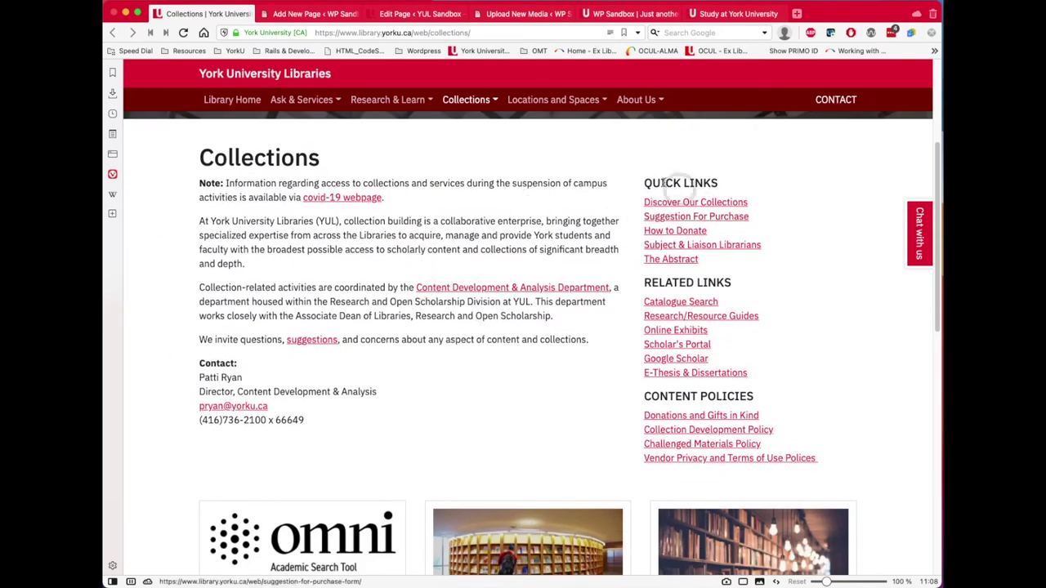
pyautogui.moveTo(304, 17)
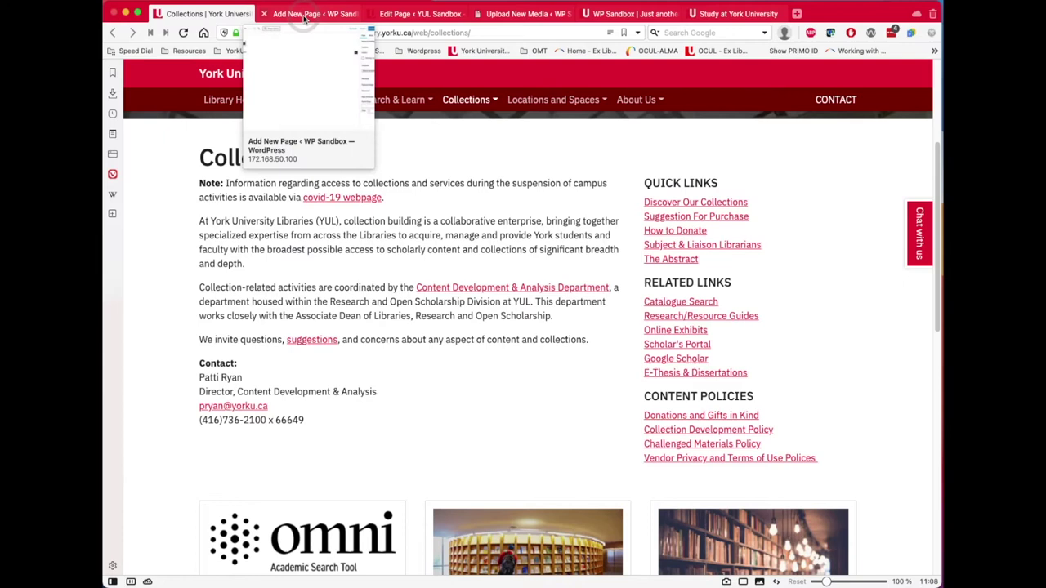
pyautogui.click(304, 18)
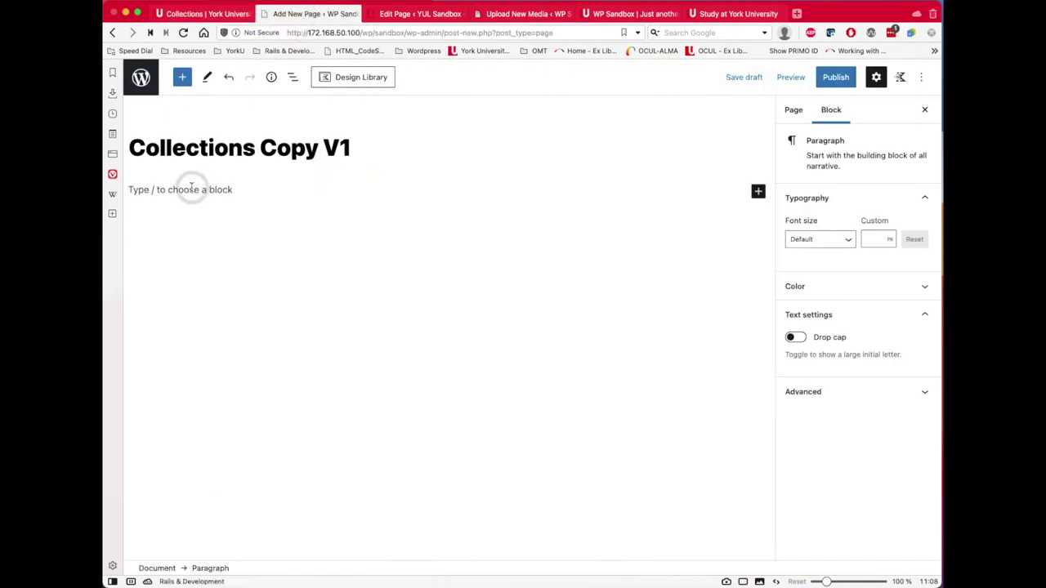
# - Search the block library for "quick link" and insert the "04 - Quick Links Right Side" pattern below the page title
pyautogui.click(181, 79)
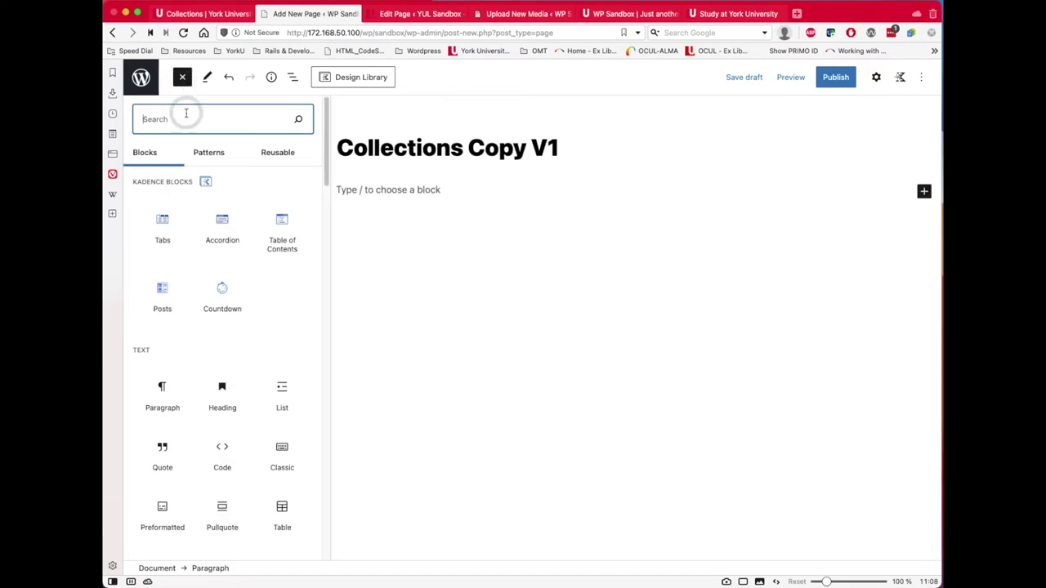
pyautogui.click(189, 121)
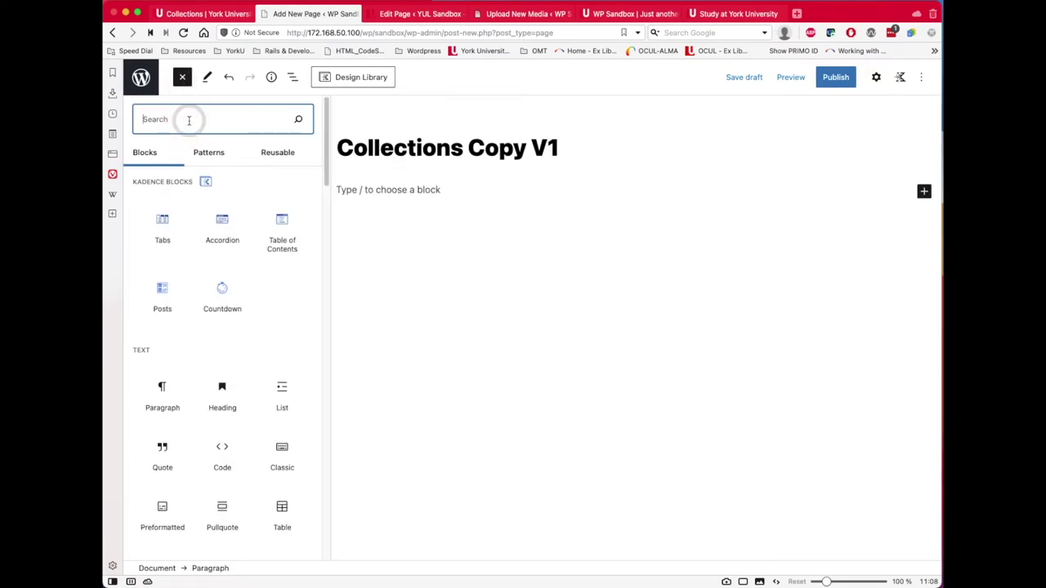
pyautogui.write('quick')
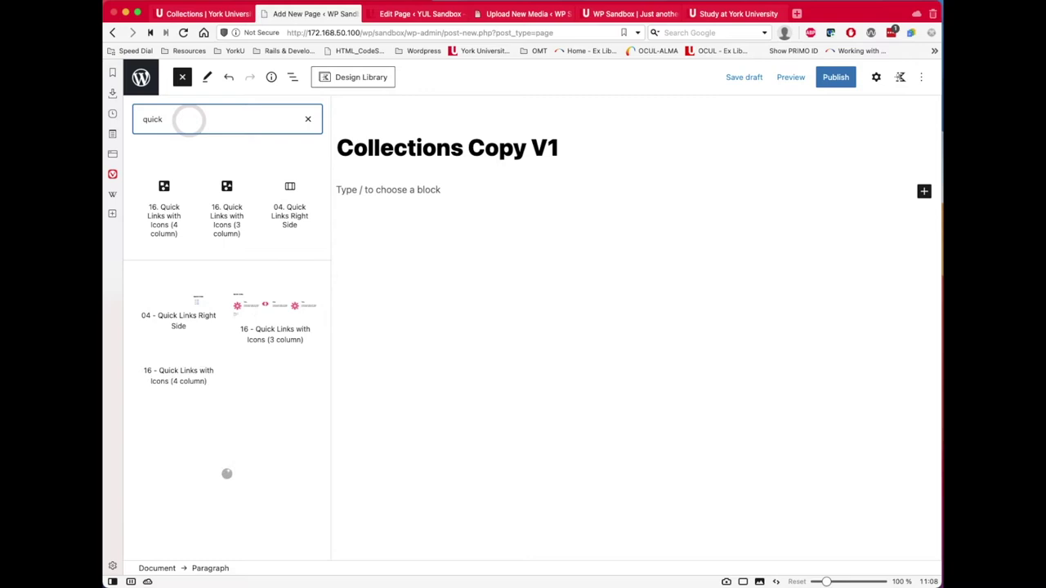
pyautogui.write(' li')
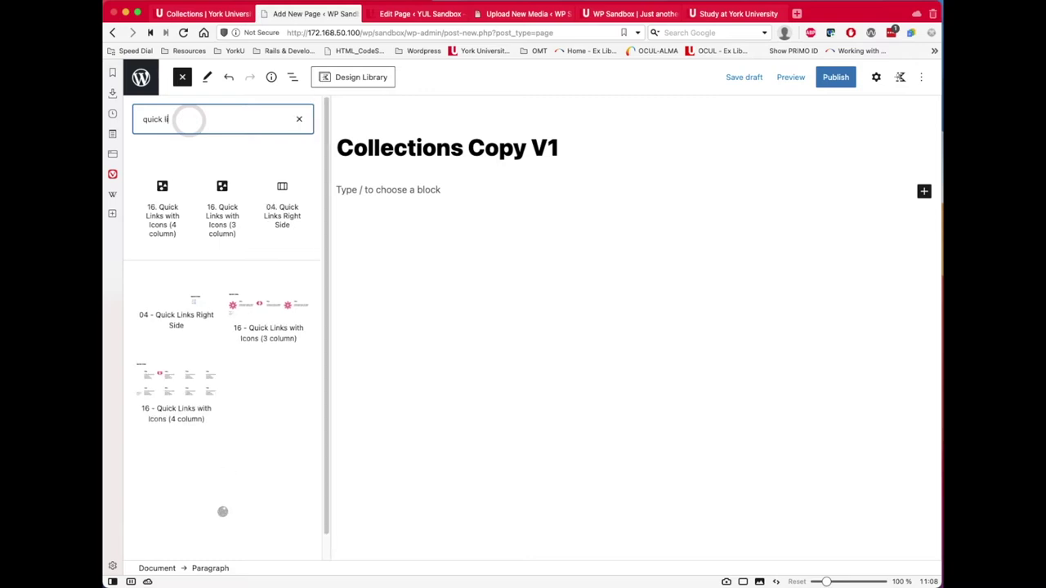
pyautogui.write('nk')
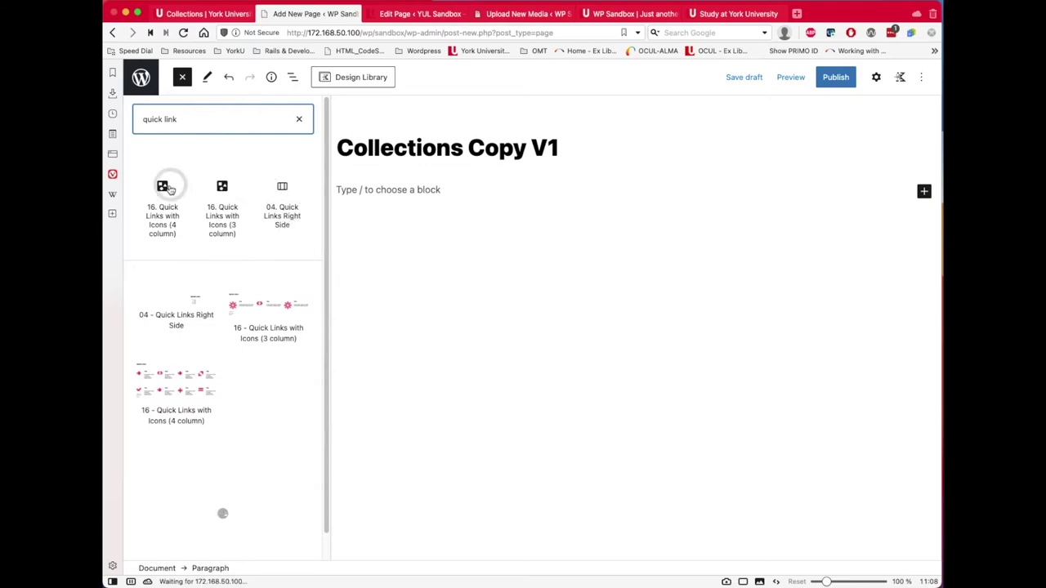
pyautogui.click(228, 234)
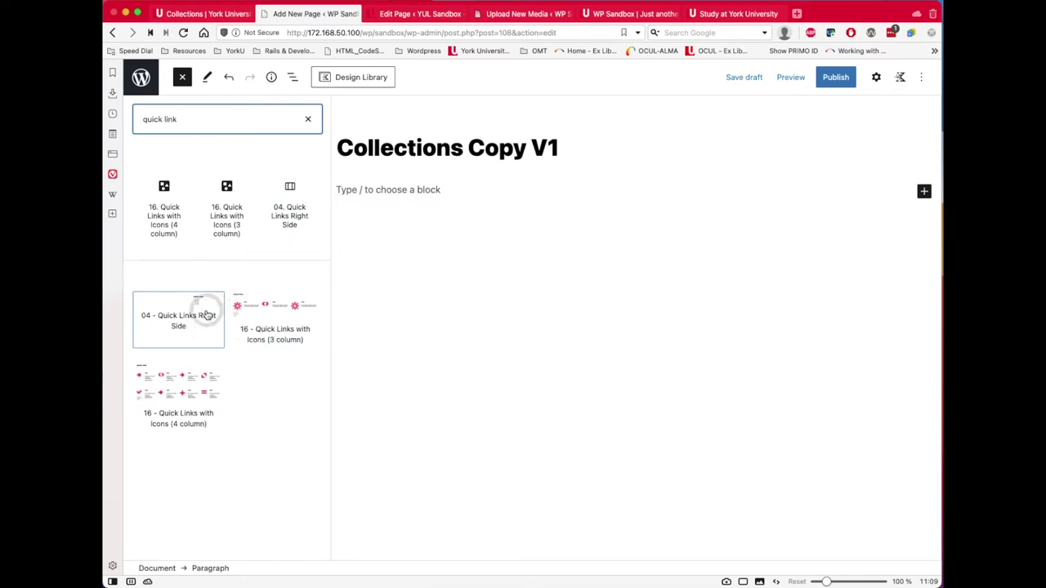
pyautogui.moveTo(230, 223)
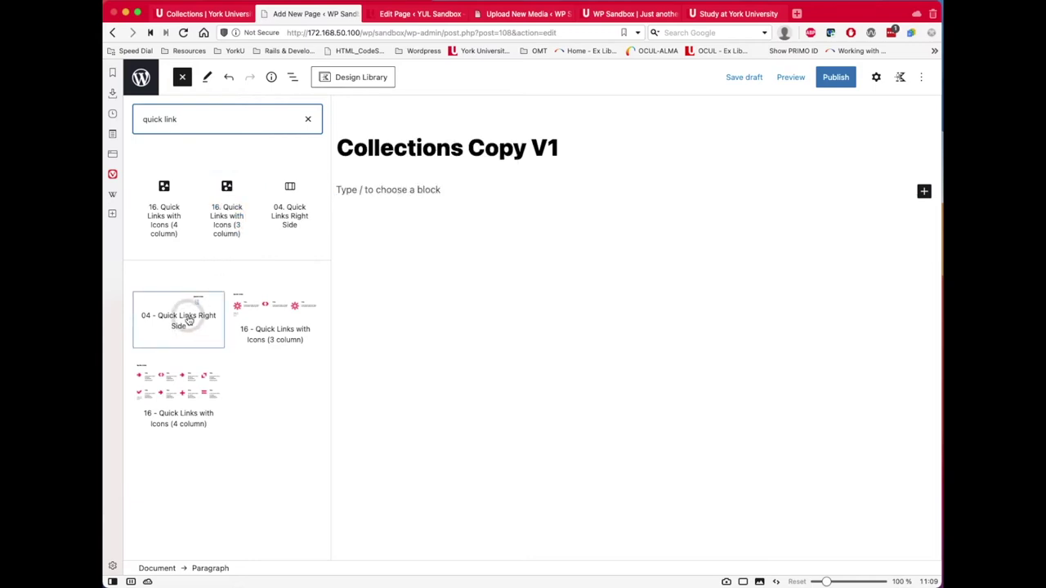
pyautogui.click(187, 320)
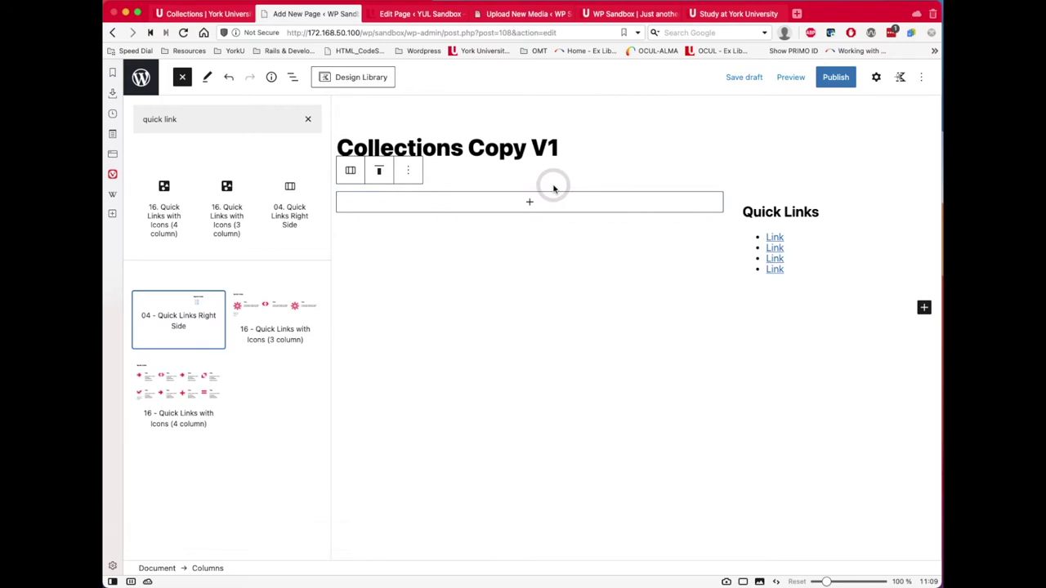
pyautogui.click(303, 122)
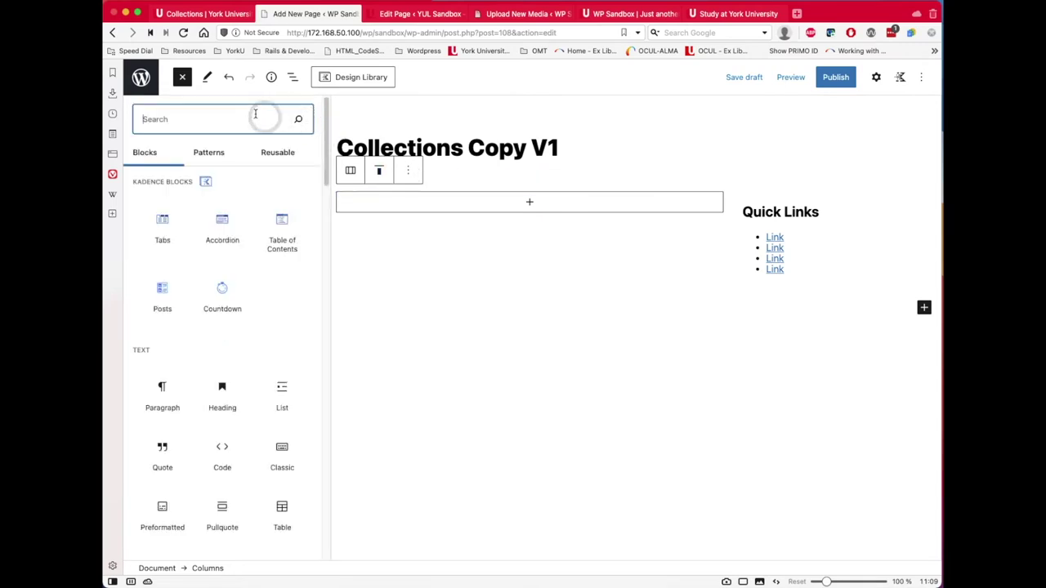
pyautogui.click(180, 79)
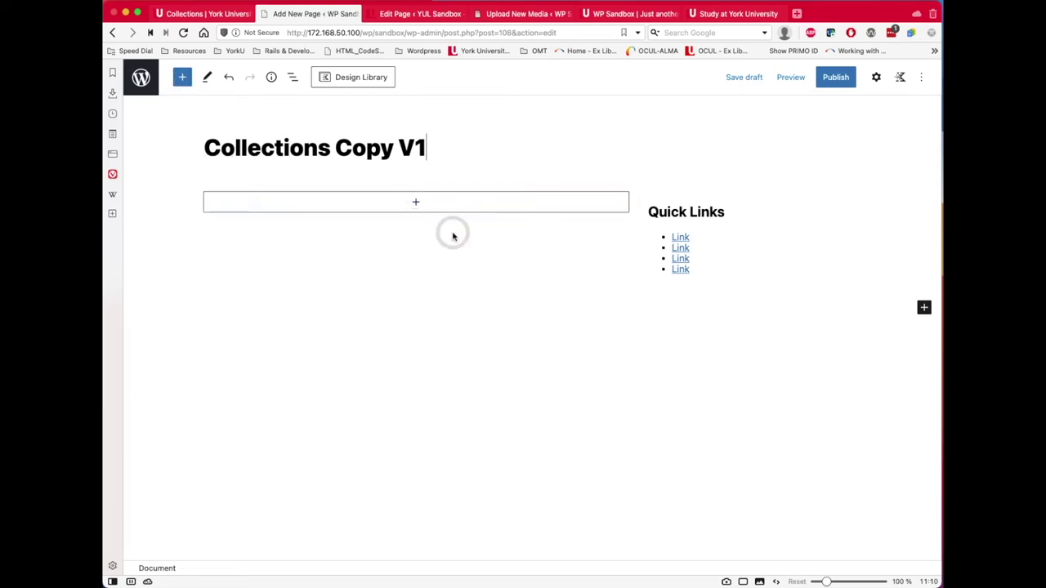
# - Copy the main text of the live Collections page, from the Note paragraph through the contact details
pyautogui.click(212, 14)
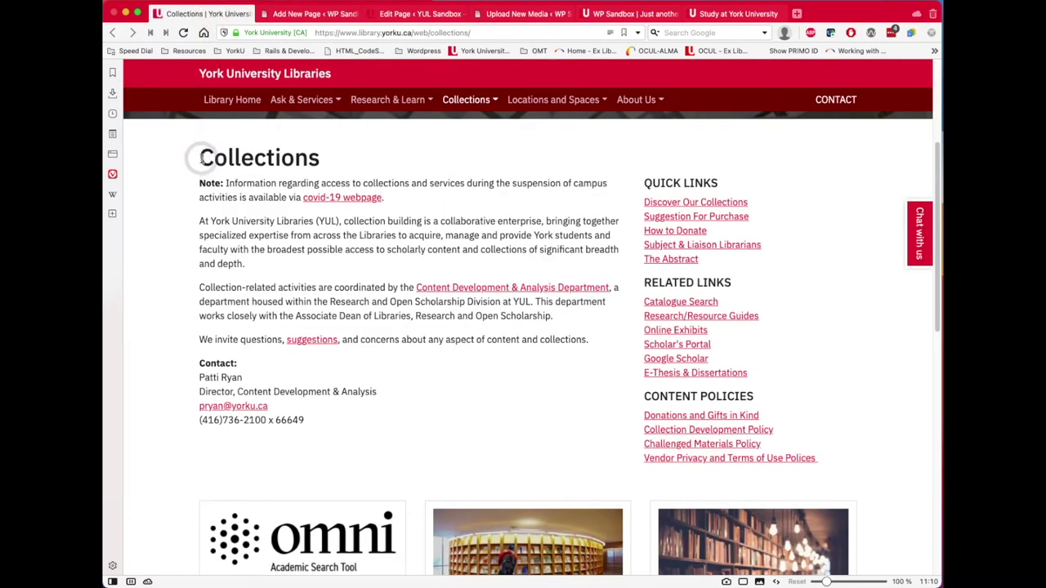
pyautogui.scroll(1, 205, 204)
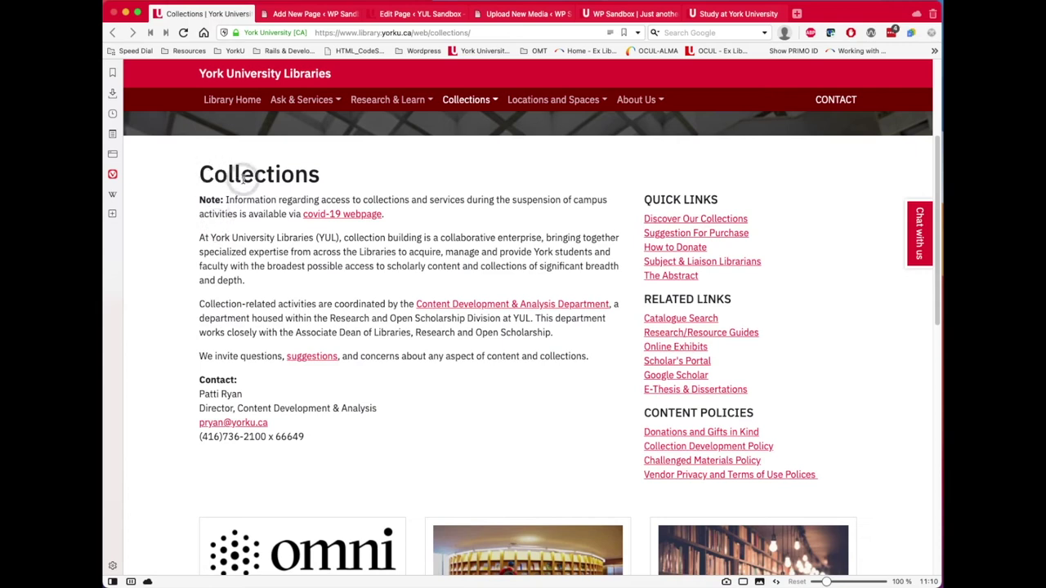
pyautogui.click(199, 201)
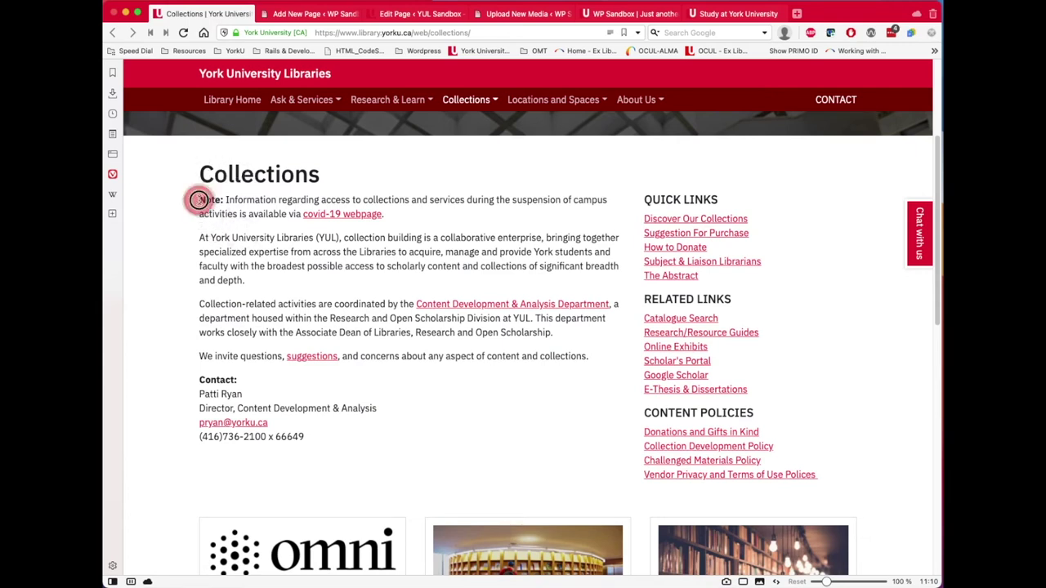
pyautogui.moveTo(199, 200); pyautogui.dragTo(372, 438)
pyautogui.rightClick(278, 302)
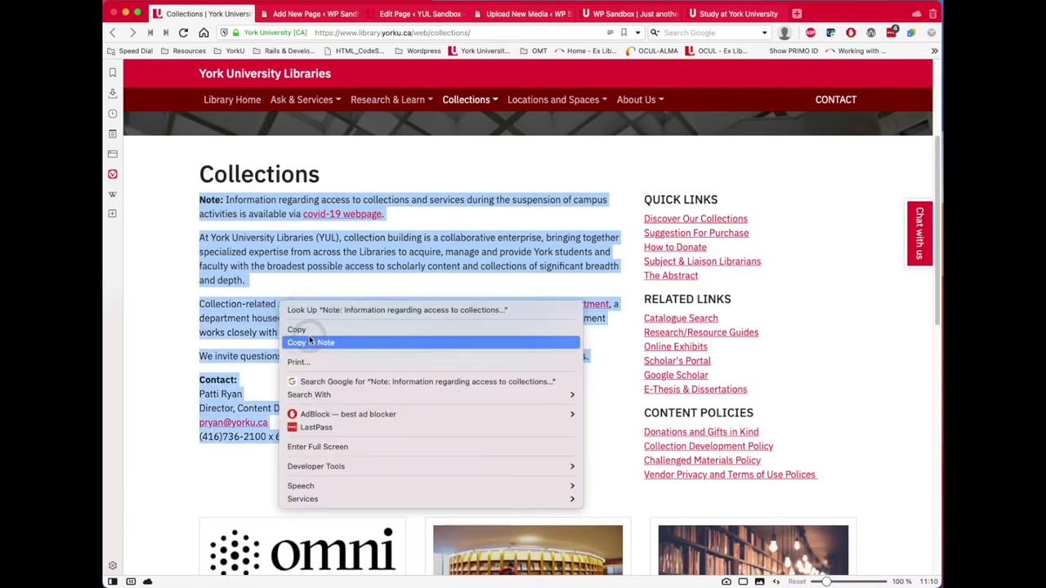
pyautogui.click(302, 330)
# - Add a Paragraph block to the empty wide column beside Quick Links on the Collections Copy V1 page
pyautogui.click(300, 14)
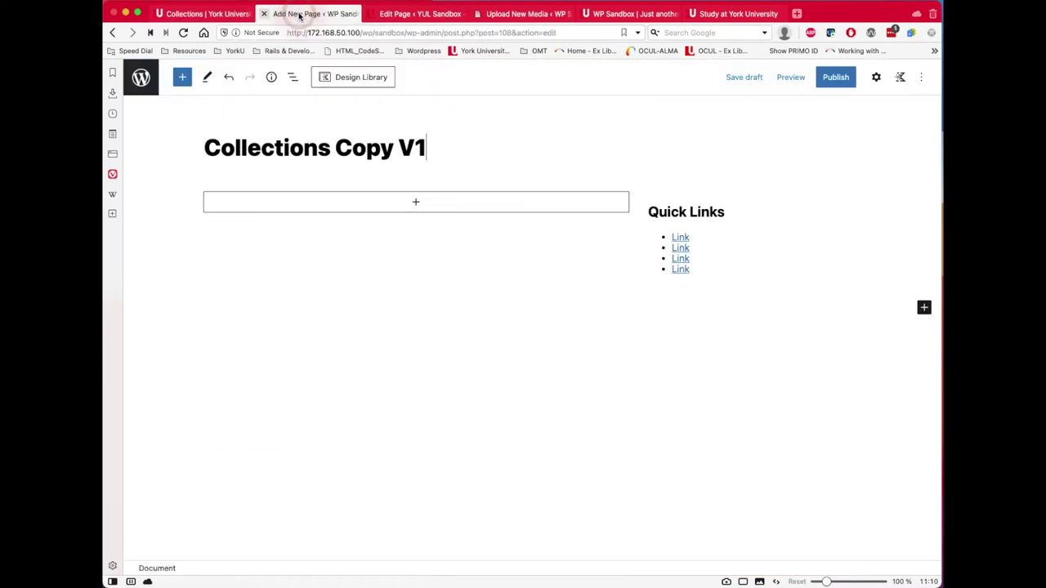
pyautogui.click(415, 206)
pyautogui.click(415, 204)
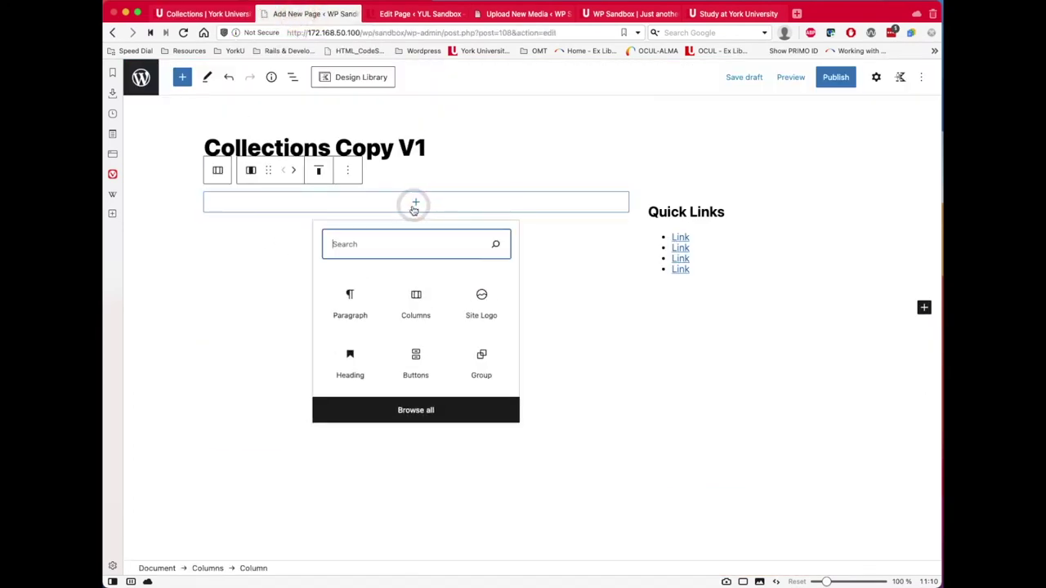
pyautogui.click(356, 312)
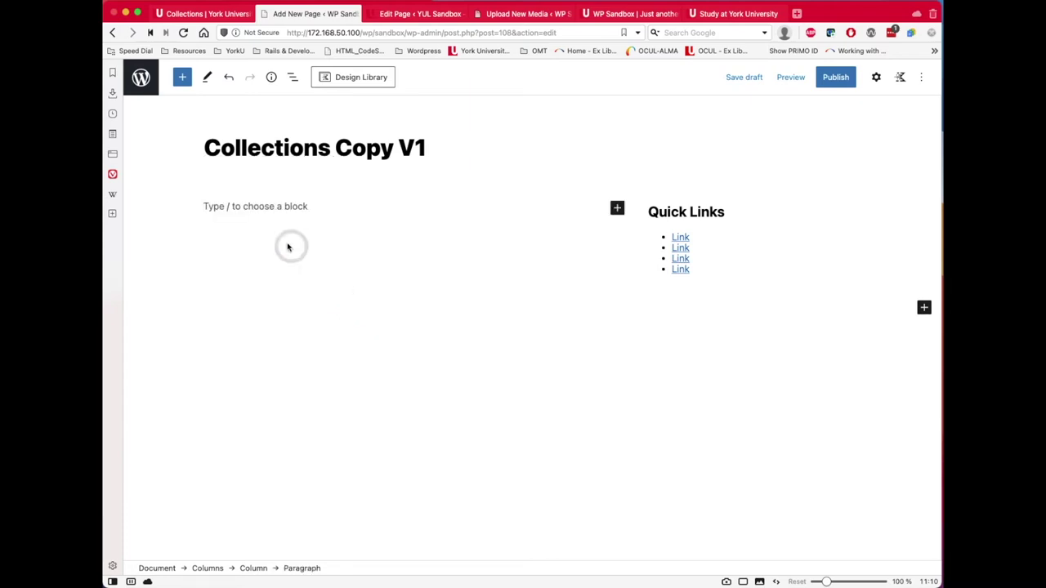
# - Paste the copied Collections text into the empty paragraph in the wide column beside Quick Links
pyautogui.rightClick(209, 205)
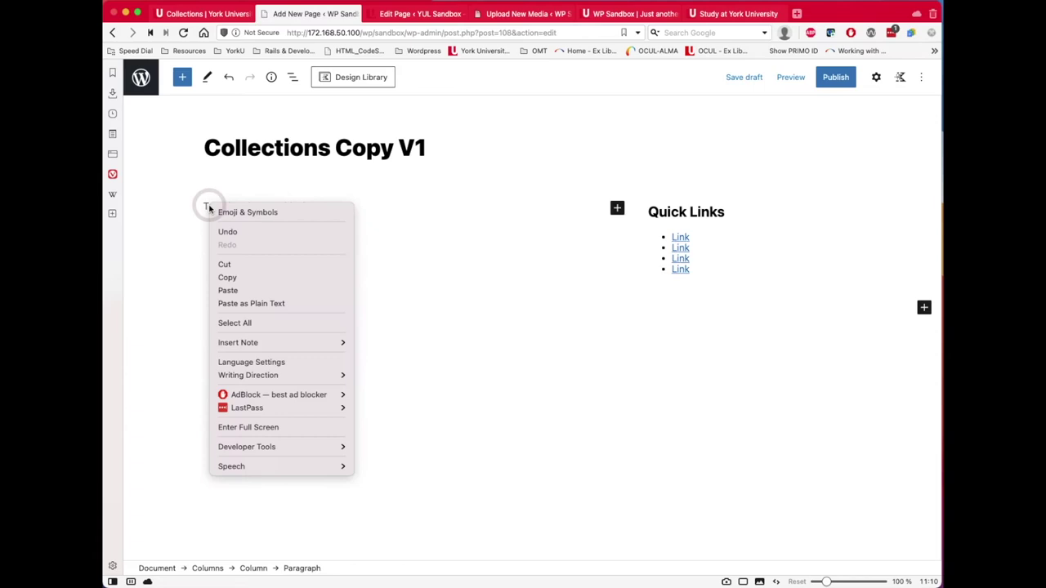
pyautogui.click(271, 292)
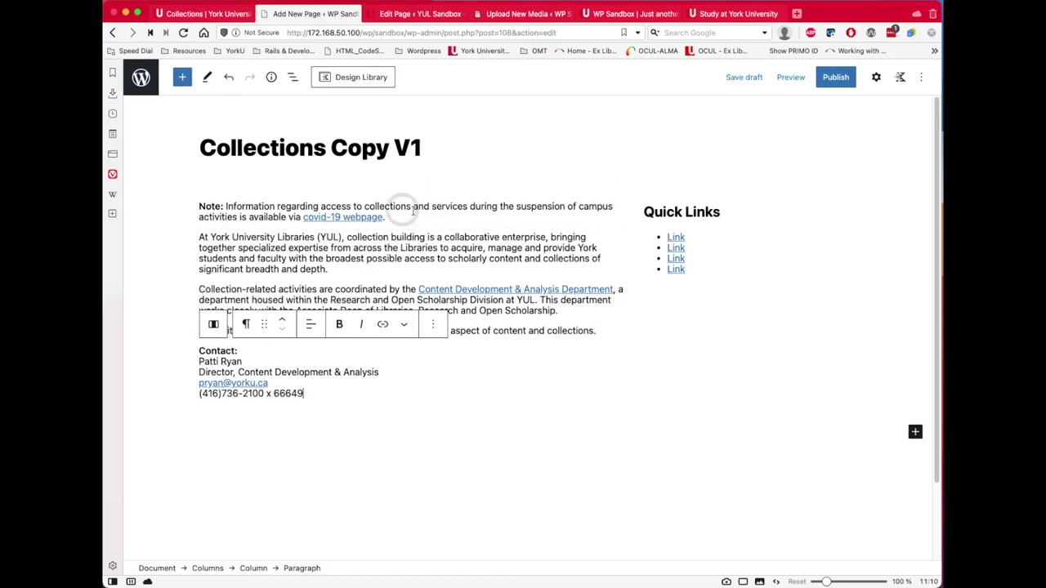
pyautogui.click(576, 214)
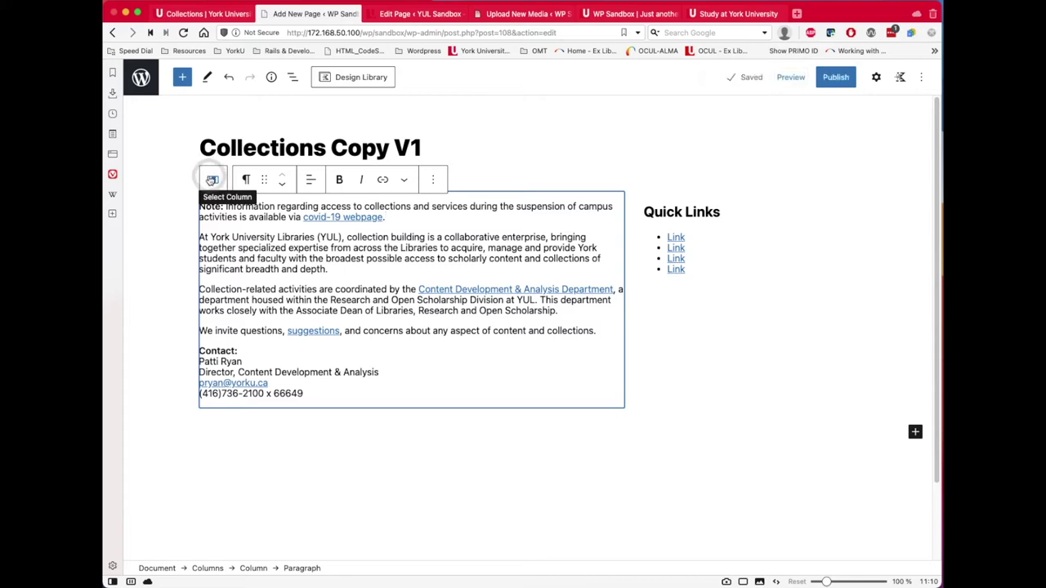
# - On the YUL Sandbox test page, examine how the Heading H2 block is nested by selecting its parent group and column
pyautogui.click(415, 13)
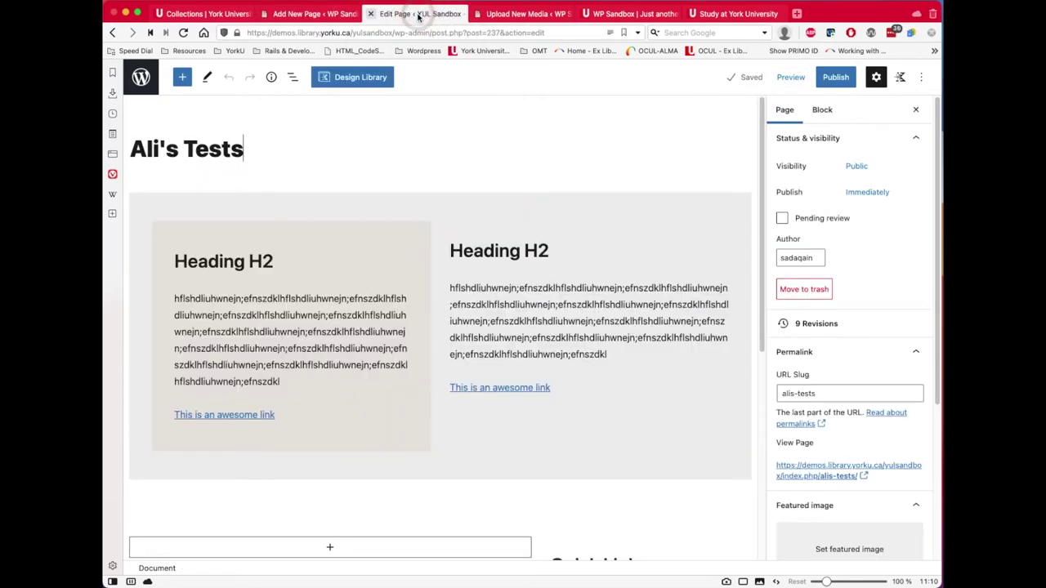
pyautogui.click(255, 207)
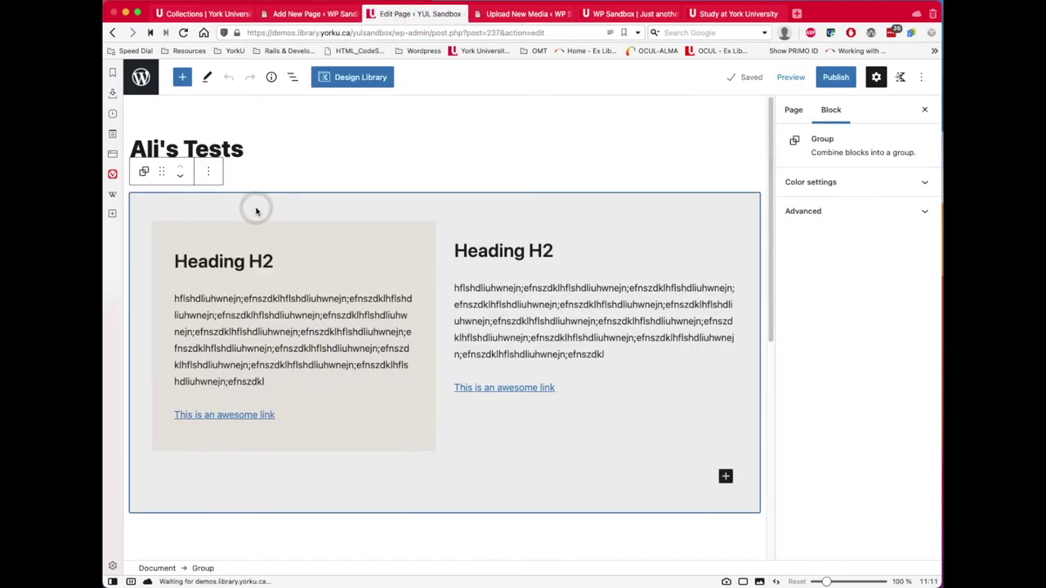
pyautogui.click(210, 237)
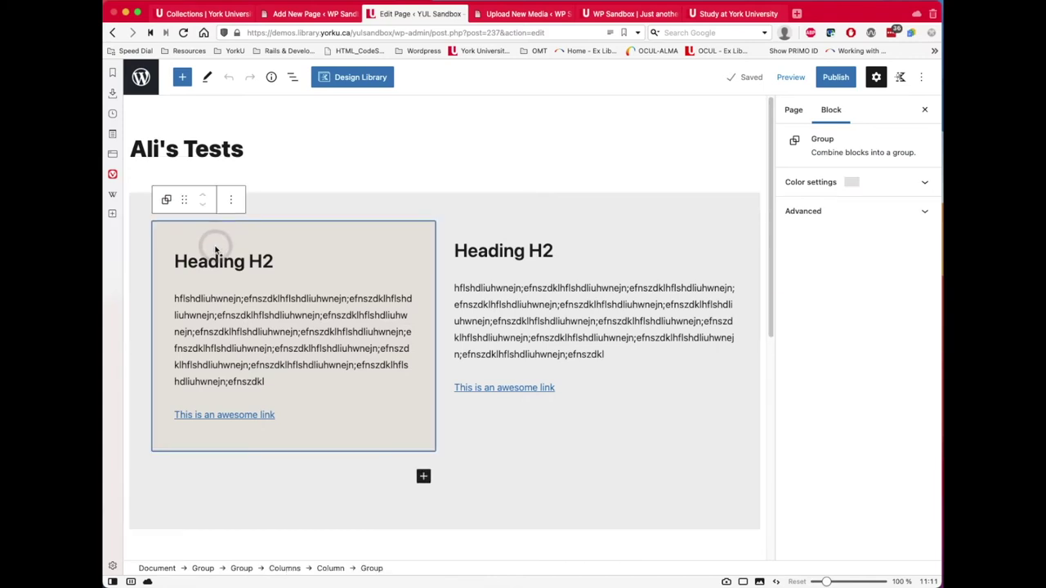
pyautogui.click(218, 266)
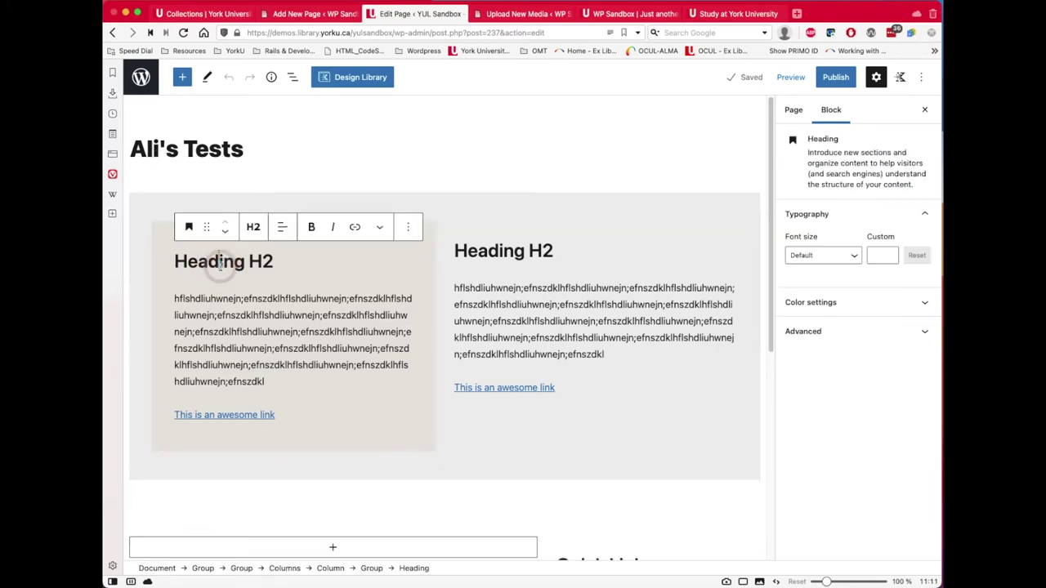
pyautogui.moveTo(187, 231)
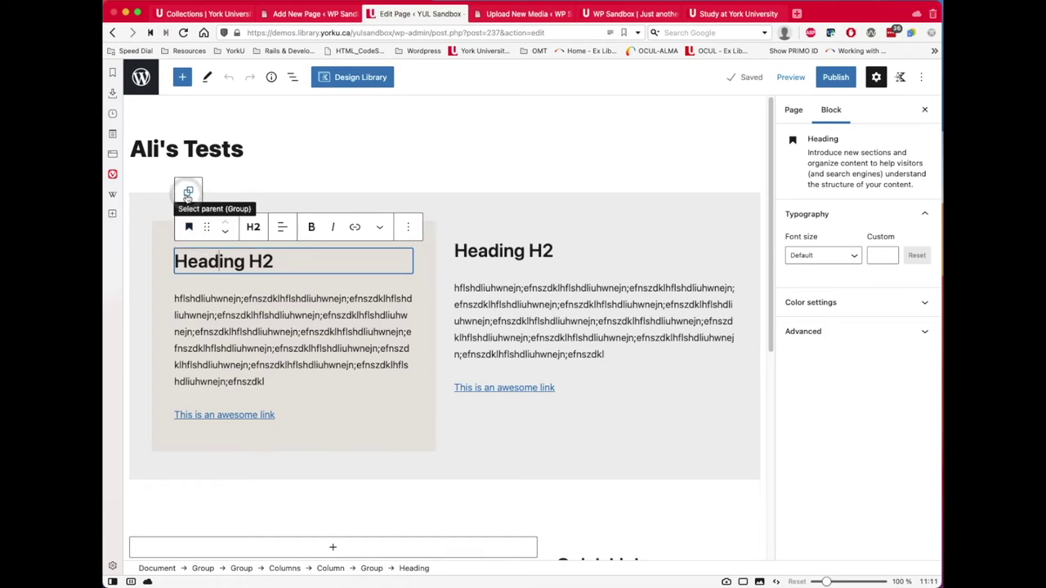
pyautogui.click(187, 195)
pyautogui.click(166, 166)
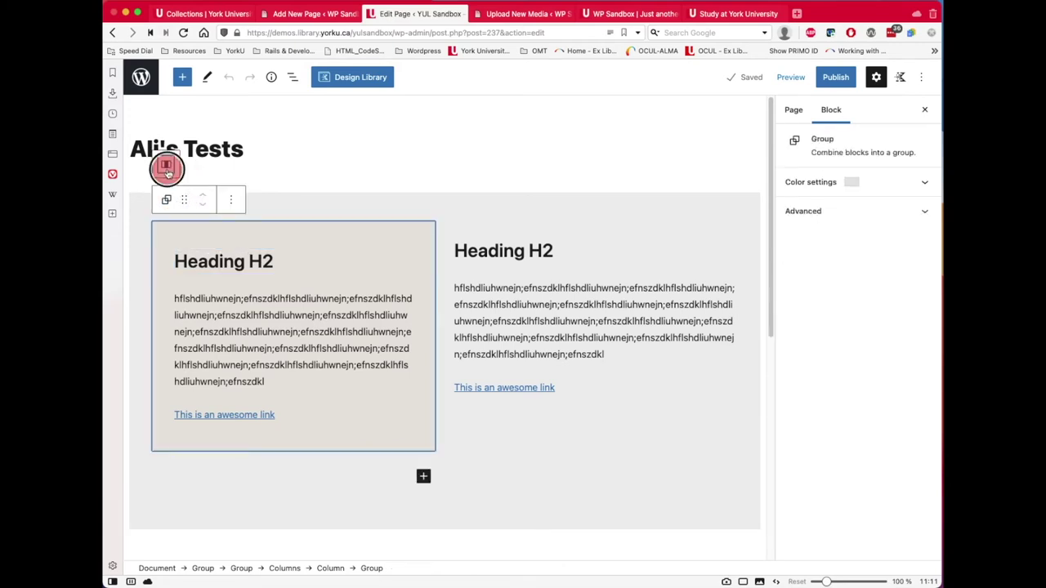
# - Return to the Collections Copy V1 page and check the parent column selector of the pasted text
pyautogui.click(298, 15)
pyautogui.click(210, 185)
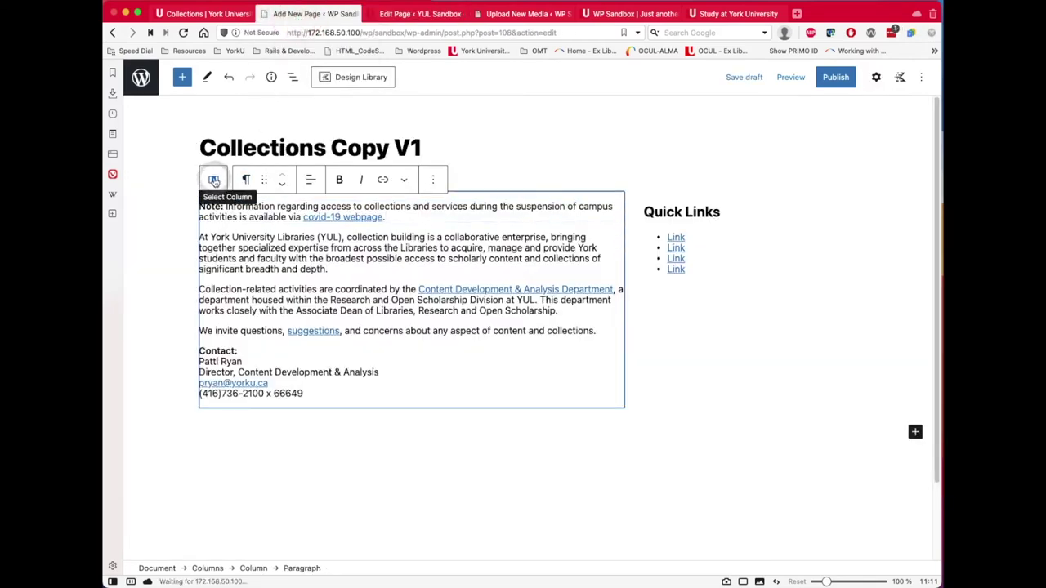
pyautogui.click(210, 180)
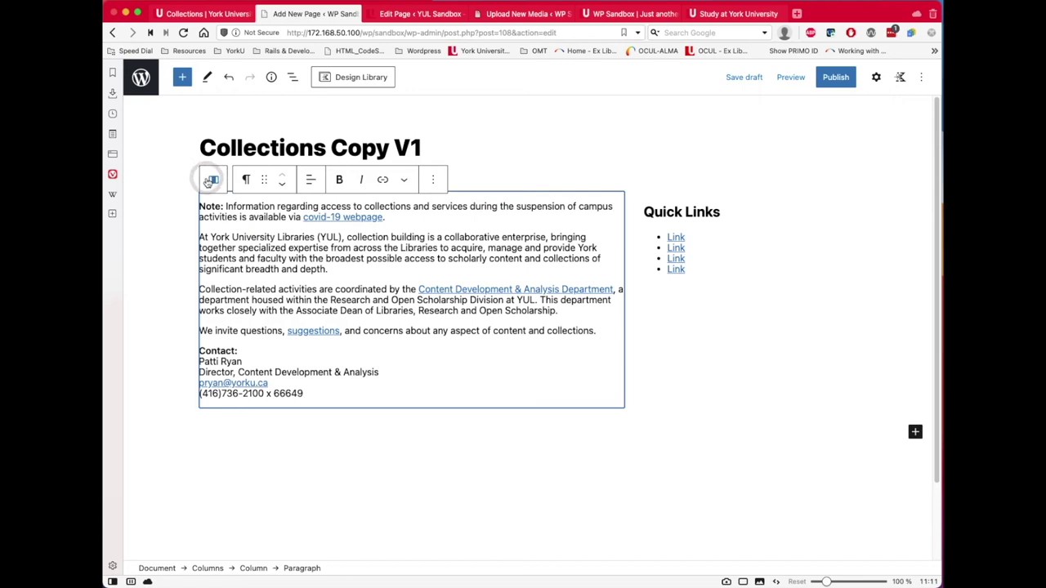
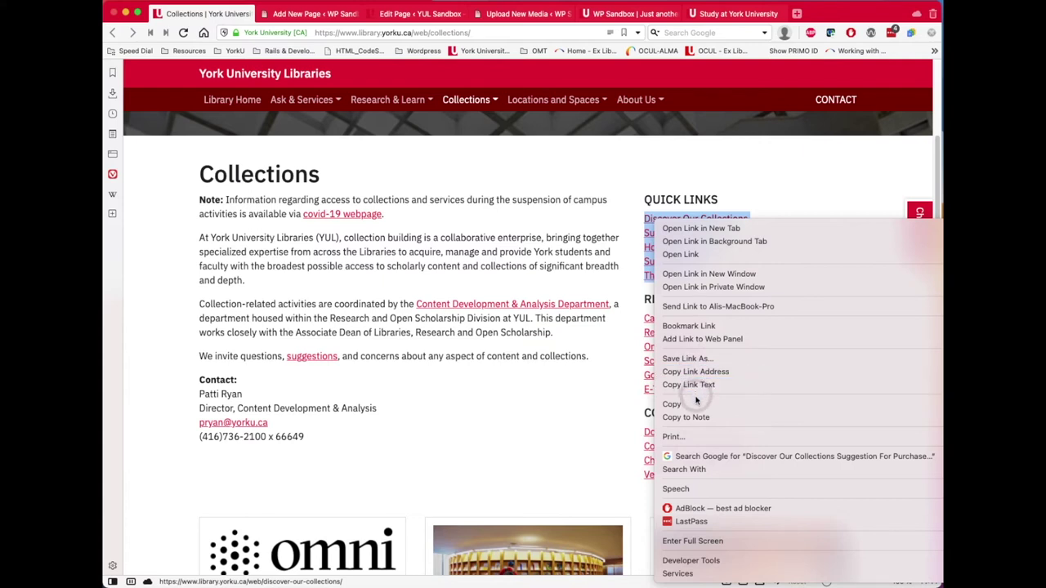
# - Delete all the placeholder links from the Quick Links list on the Collections Copy V1 page
pyautogui.click(287, 9)
pyautogui.click(706, 271)
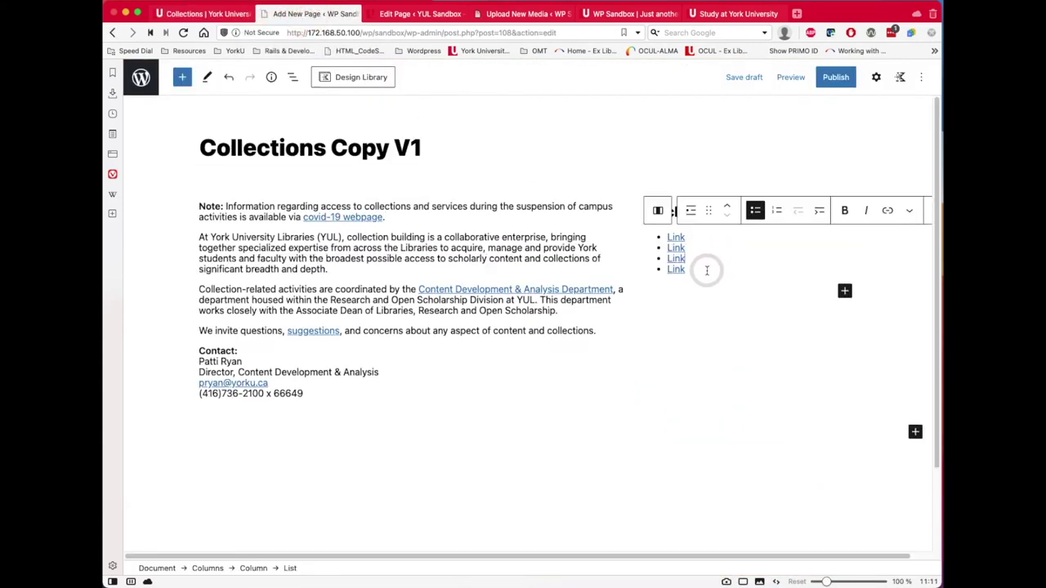
pyautogui.click(675, 263)
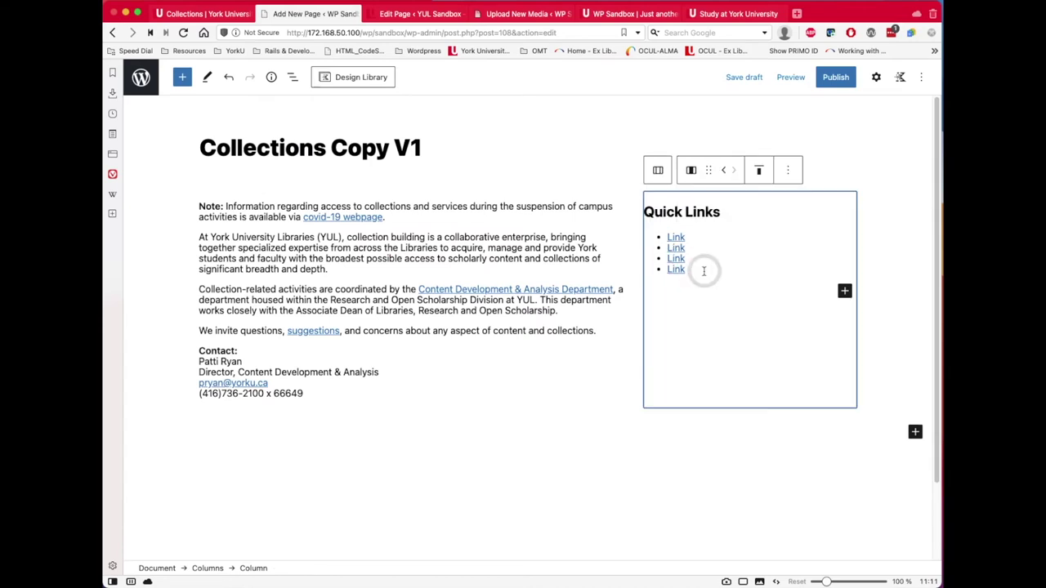
pyautogui.click(676, 265)
pyautogui.doubleClick(675, 237)
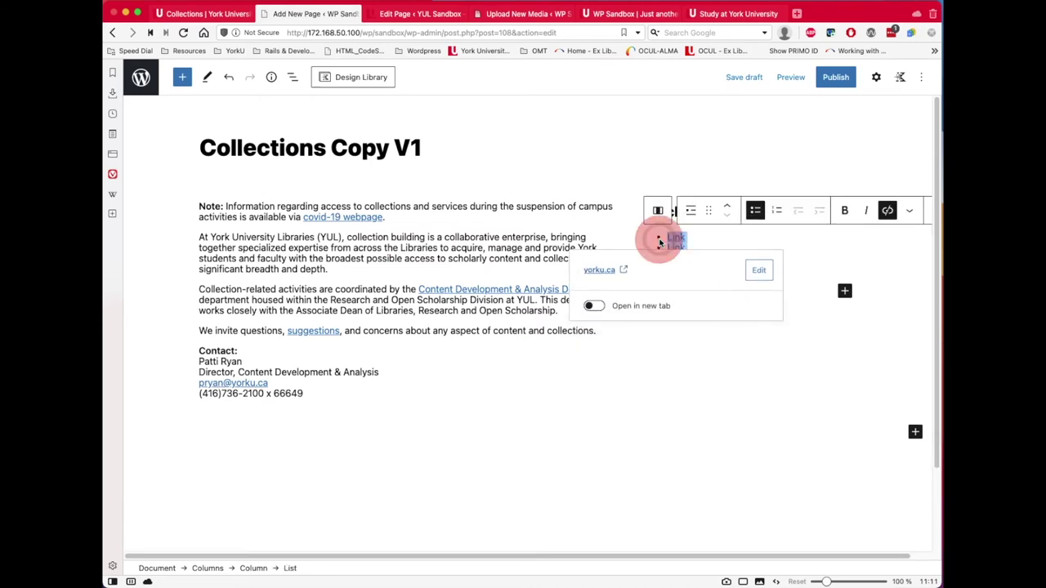
pyautogui.press('BackSpace')
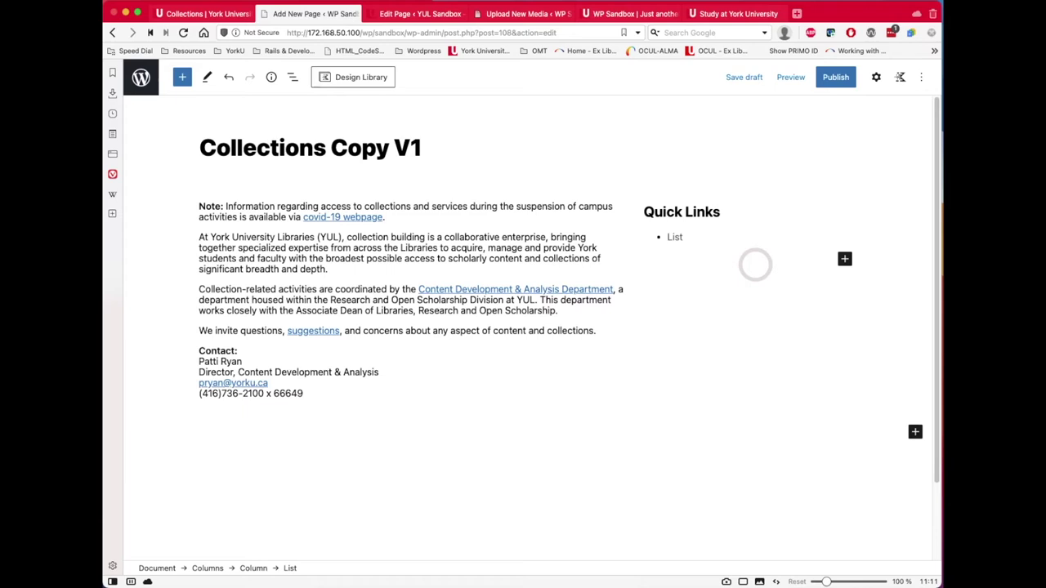
# - Paste the copied links, Discover Our Collections through The Abstract, into the emptied Quick Links list
pyautogui.click(755, 264)
pyautogui.click(651, 237)
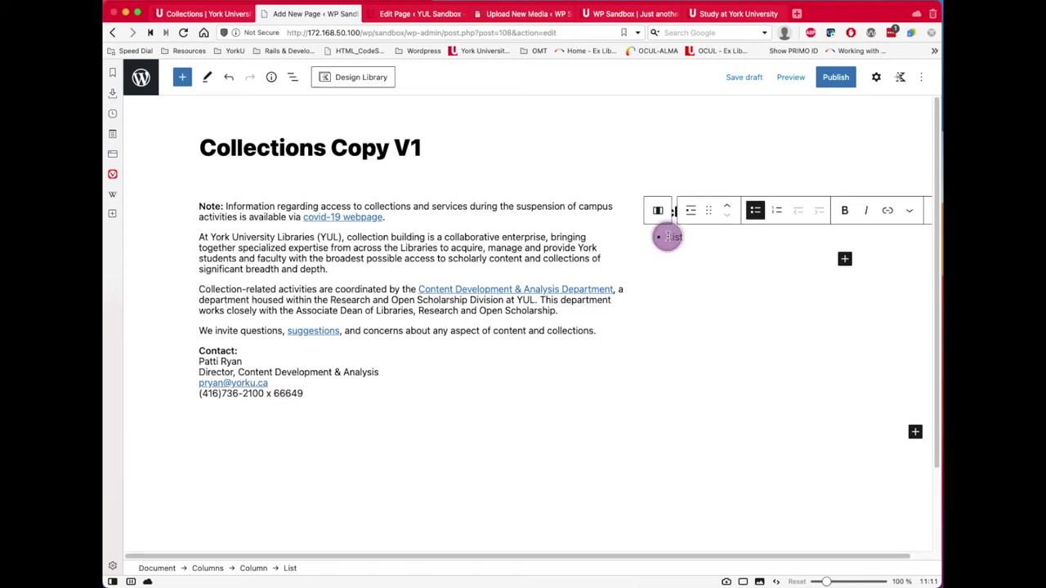
pyautogui.rightClick(667, 237)
pyautogui.click(681, 321)
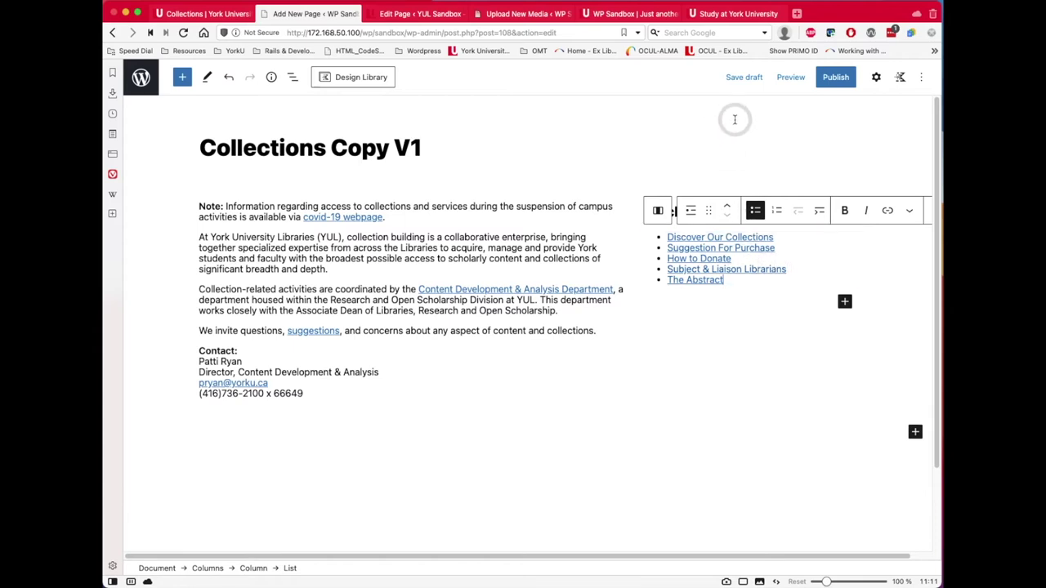
# - Preview the Collections Copy V1 page in a new tab, then return to the editor and close the preview
pyautogui.click(789, 77)
pyautogui.click(711, 188)
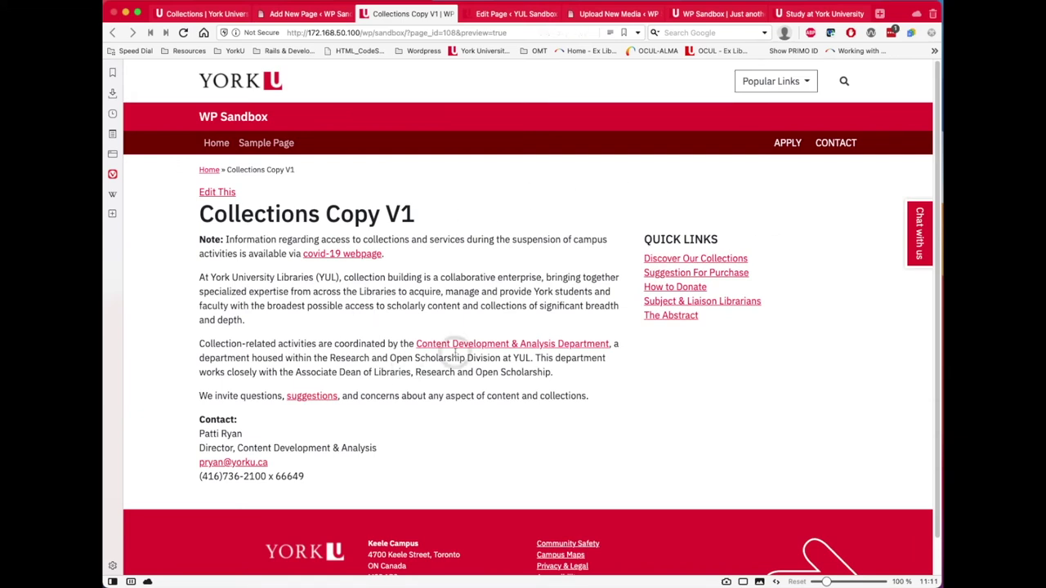
pyautogui.click(309, 13)
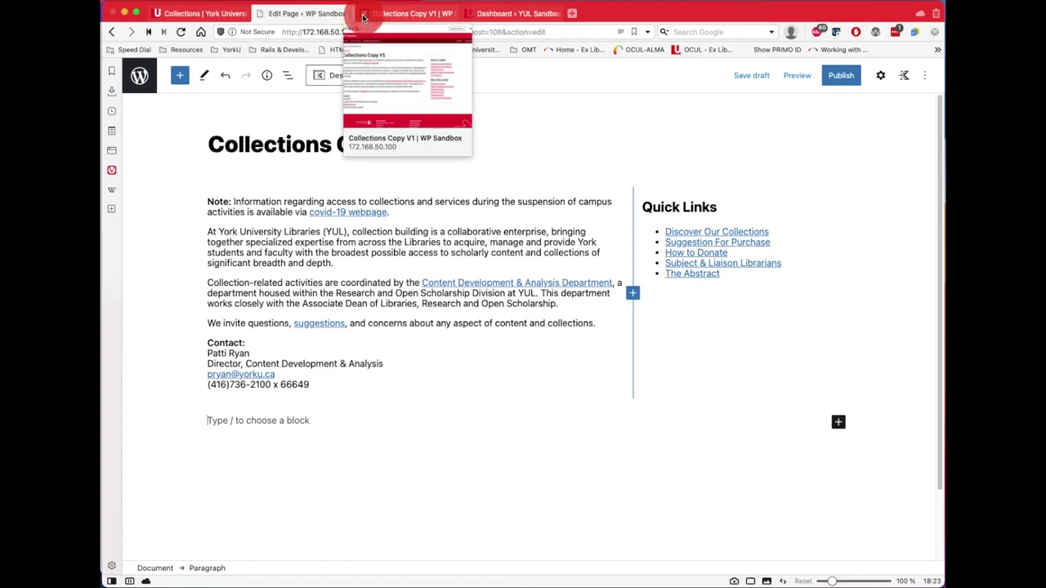
pyautogui.click(364, 16)
# - Copy the links under Related Links on the live Collections page, from Catalogue Search through E-Thesis & Dissertations
pyautogui.click(202, 13)
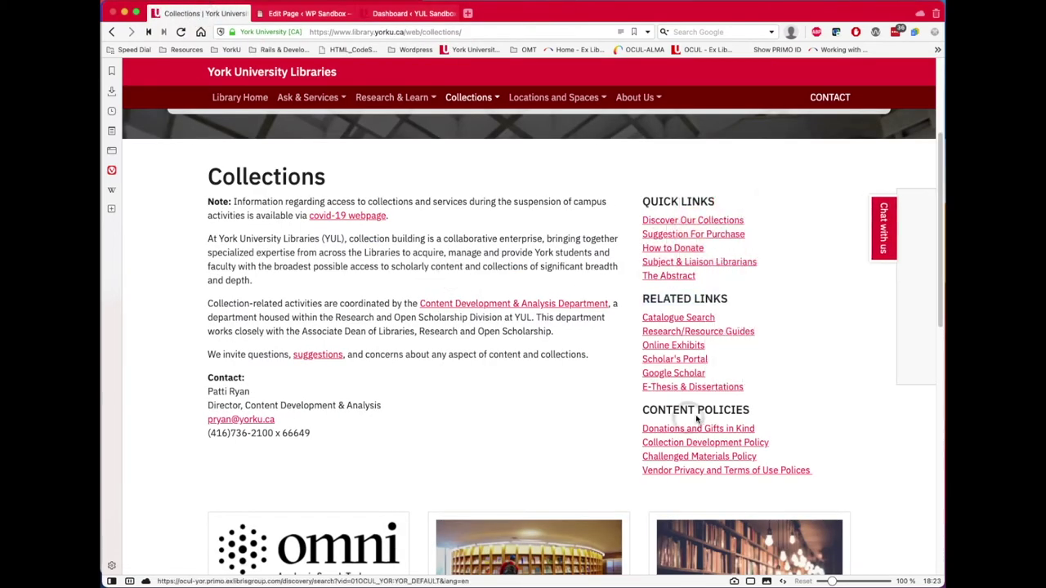
pyautogui.moveTo(757, 393); pyautogui.dragTo(642, 321)
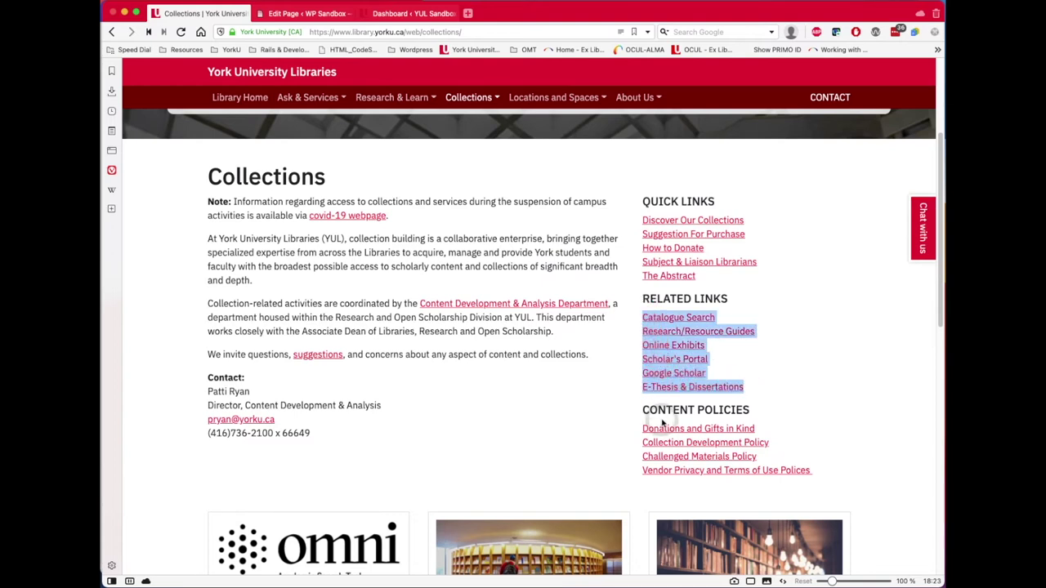
pyautogui.rightClick(678, 359)
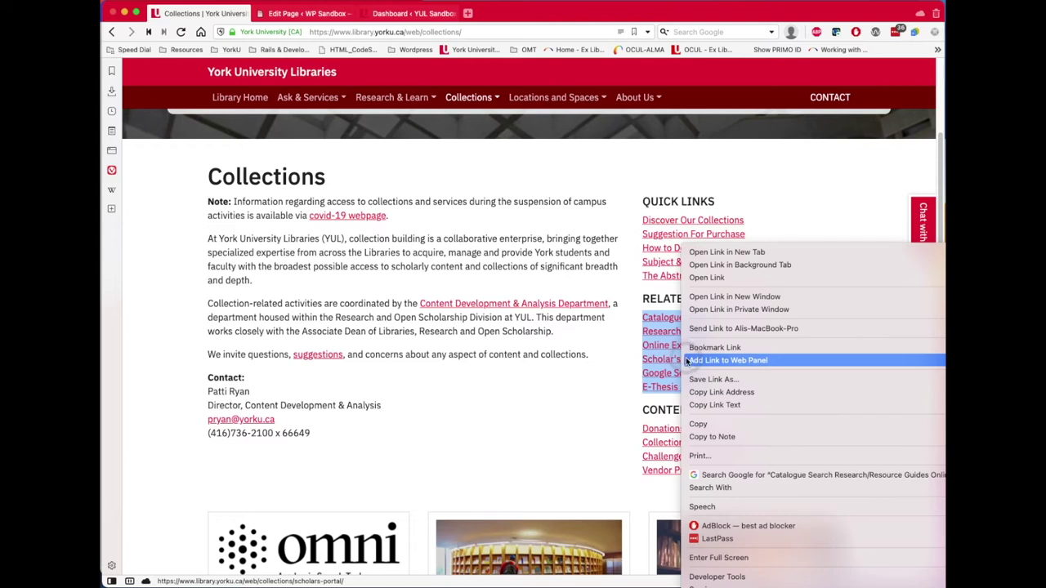
pyautogui.click(699, 423)
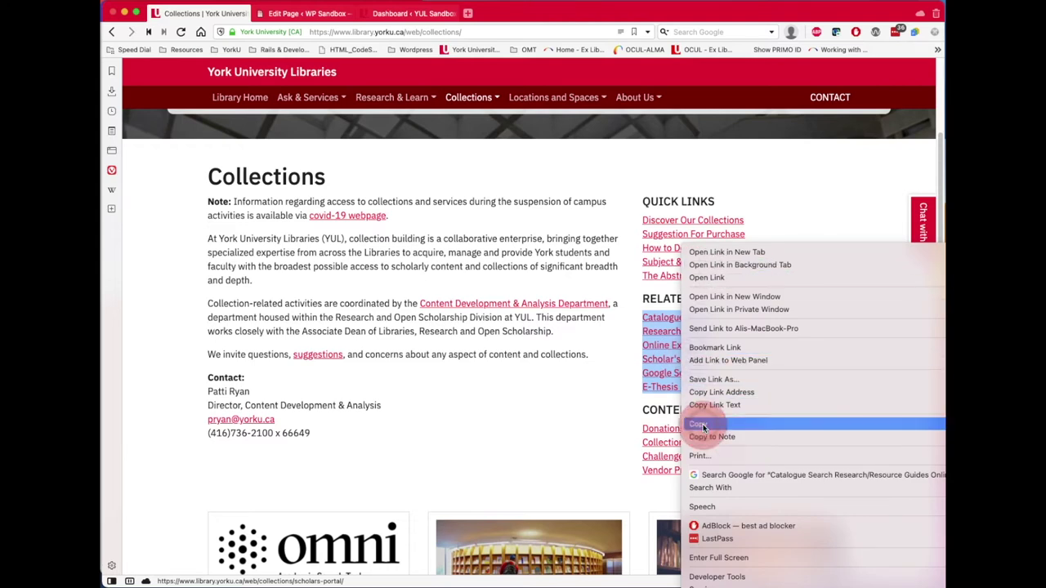
# - Duplicate the Quick Links heading together with its link list within the narrow column of Collections Copy V1
pyautogui.click(310, 15)
pyautogui.click(752, 282)
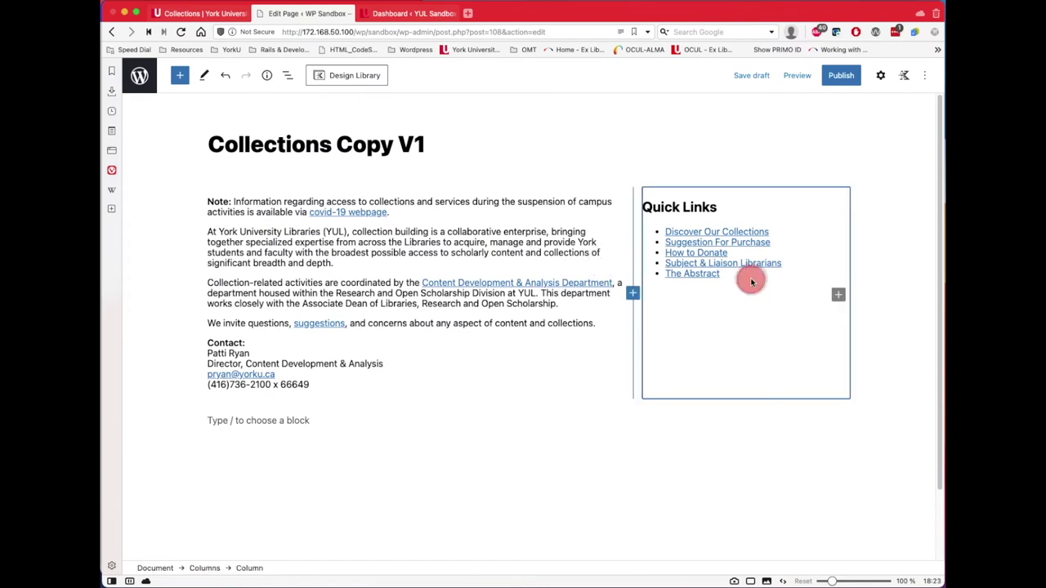
pyautogui.click(678, 206)
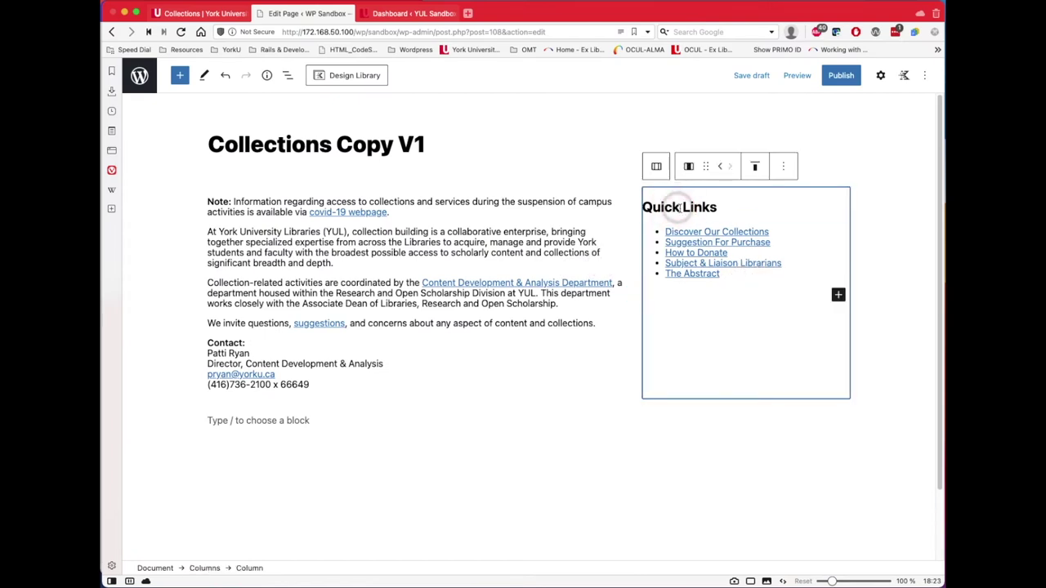
pyautogui.keyDown('shift'); pyautogui.click(682, 232); pyautogui.keyUp('shift')
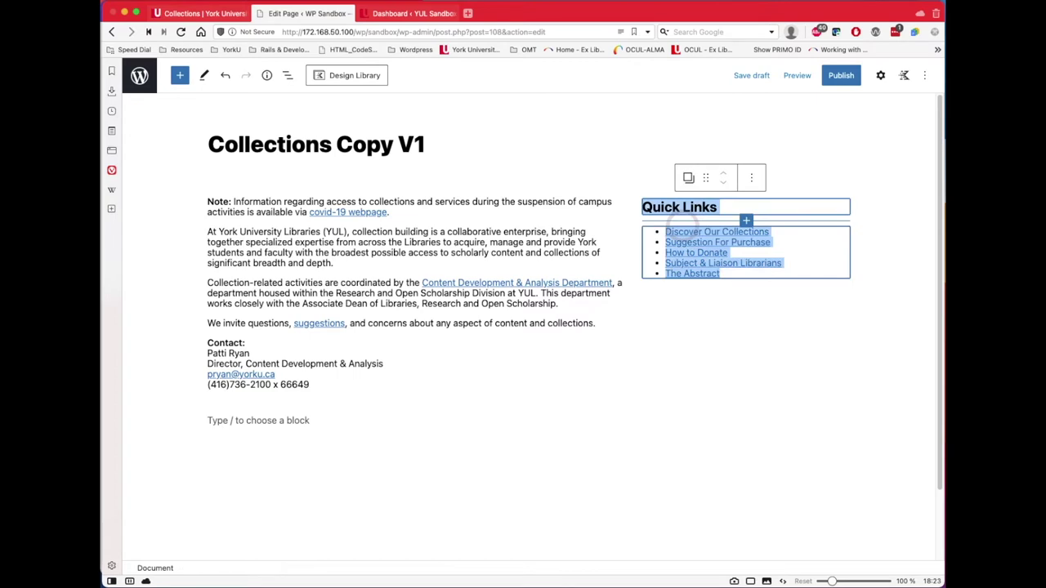
pyautogui.click(749, 175)
pyautogui.click(778, 259)
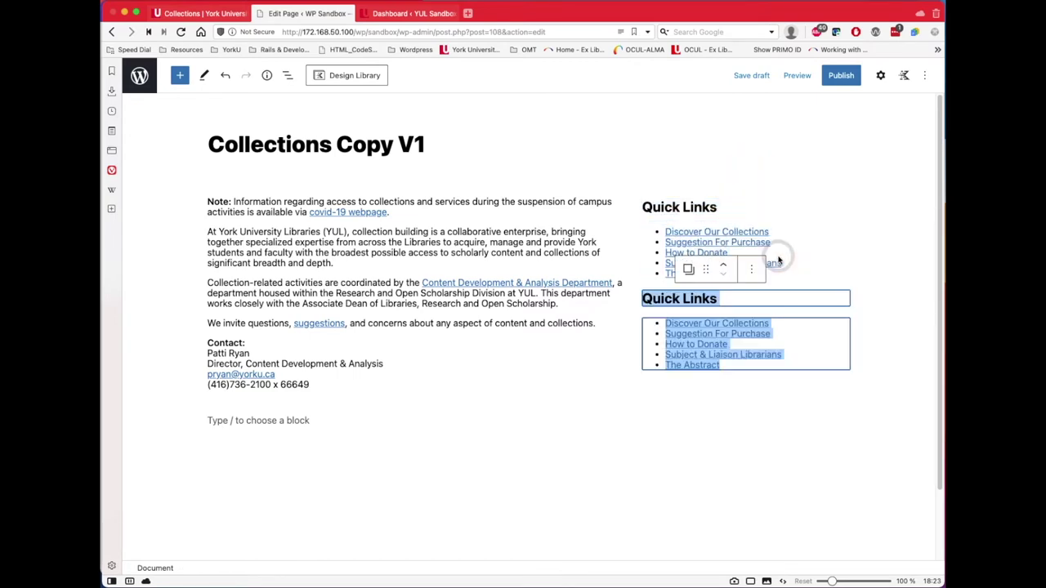
pyautogui.click(725, 414)
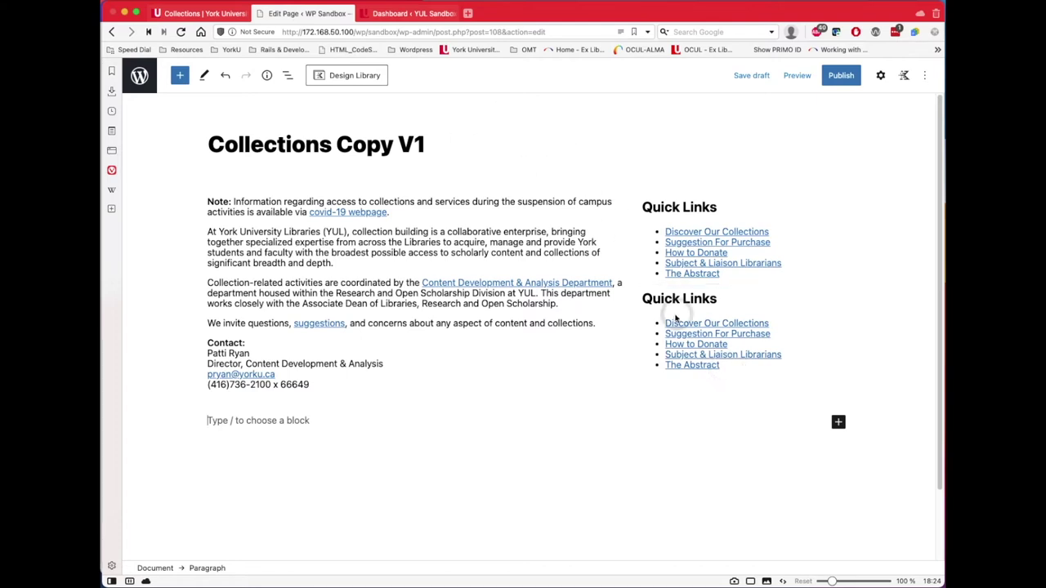
# - Compare the duplicated Quick Links section with the Related Links section on the live Collections page
pyautogui.click(215, 16)
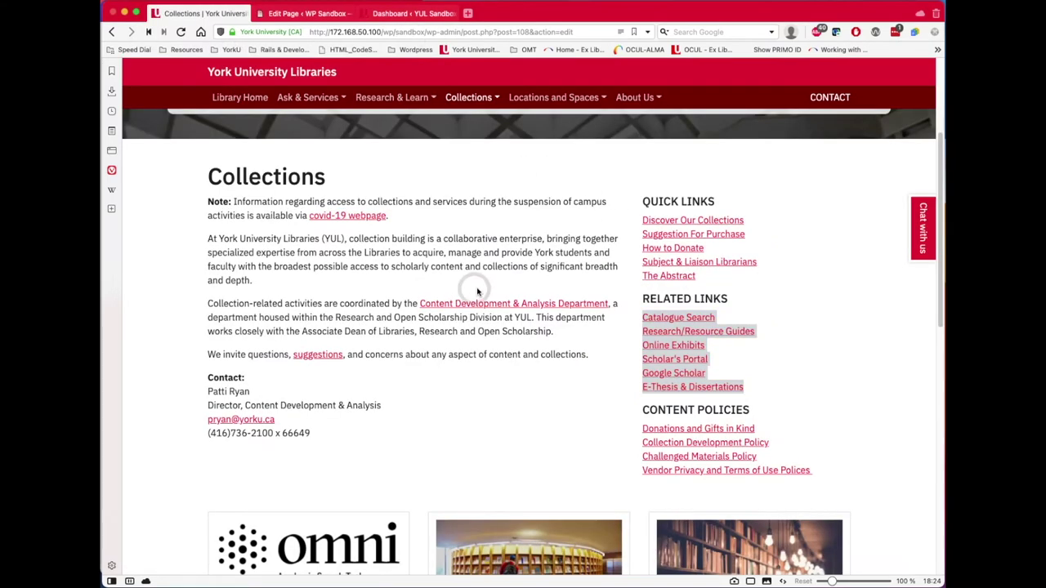
pyautogui.click(304, 14)
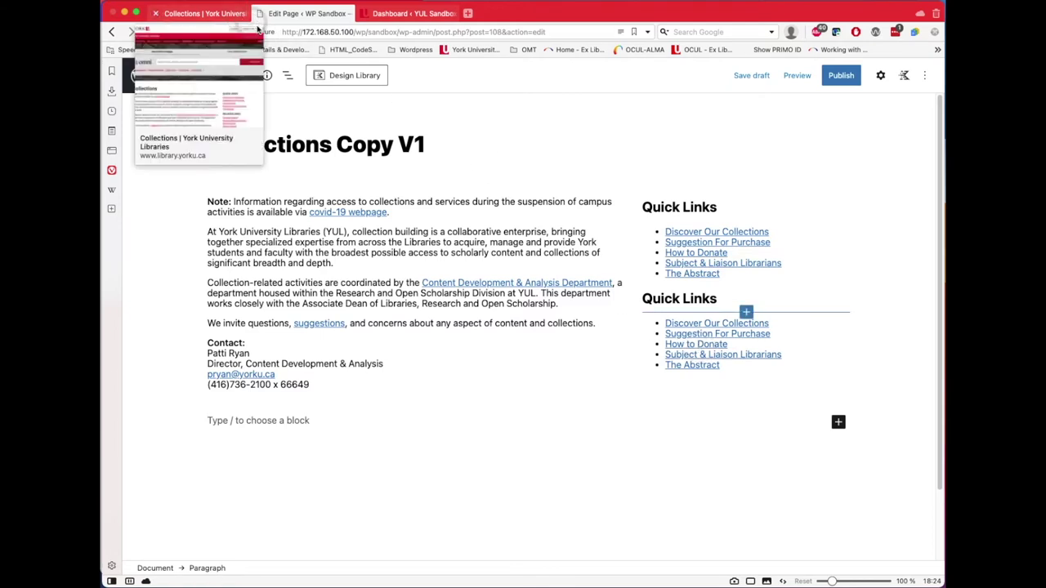
pyautogui.hotkey('ctrl', 'shift', 'Tab')
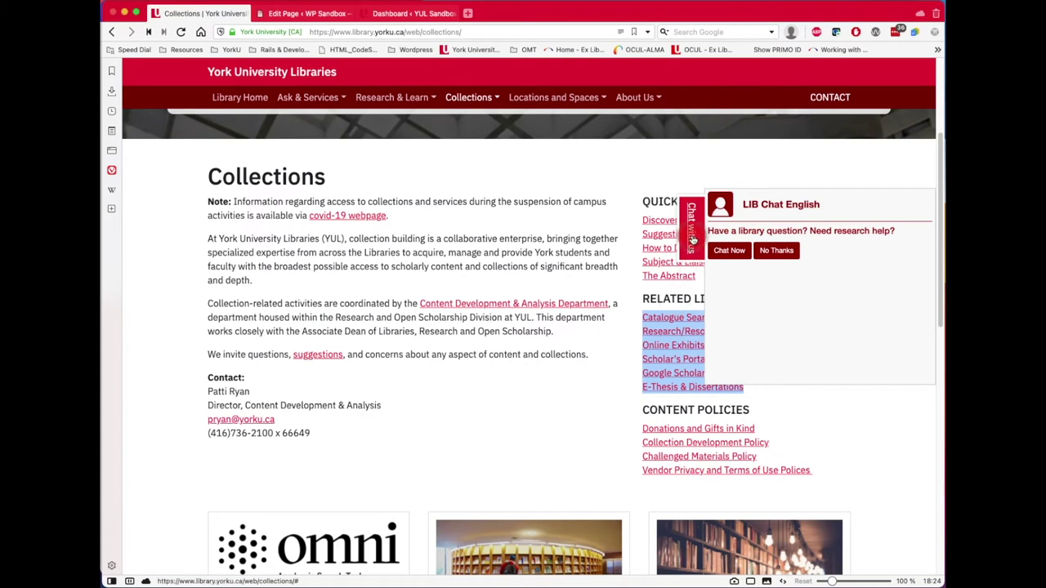
pyautogui.click(691, 311)
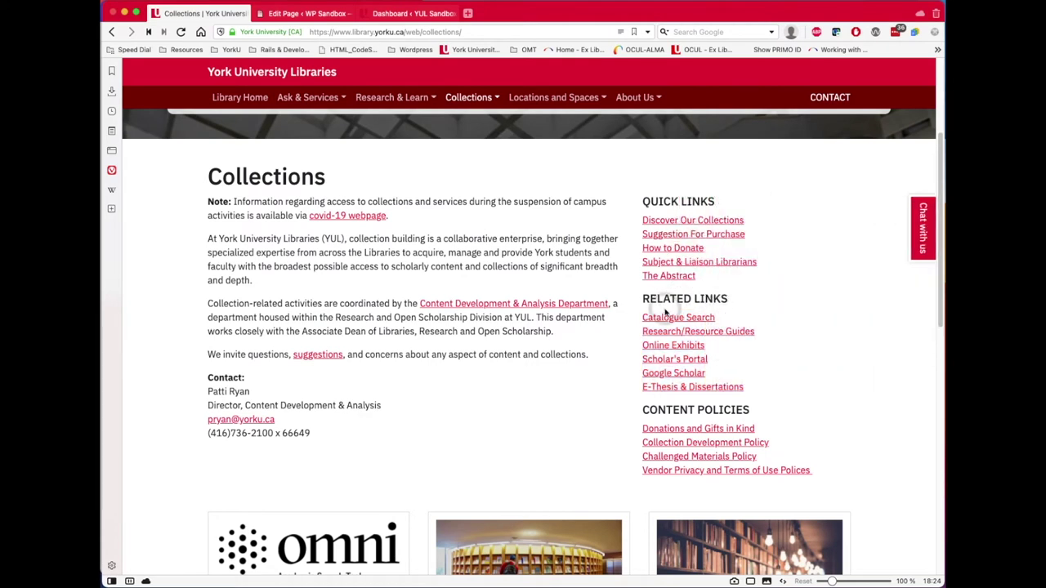
# - Replace the links in the duplicated Quick Links list of Collections Copy V1 with the copied Catalogue Search through E-Thesis & Dissertations links
pyautogui.click(288, 14)
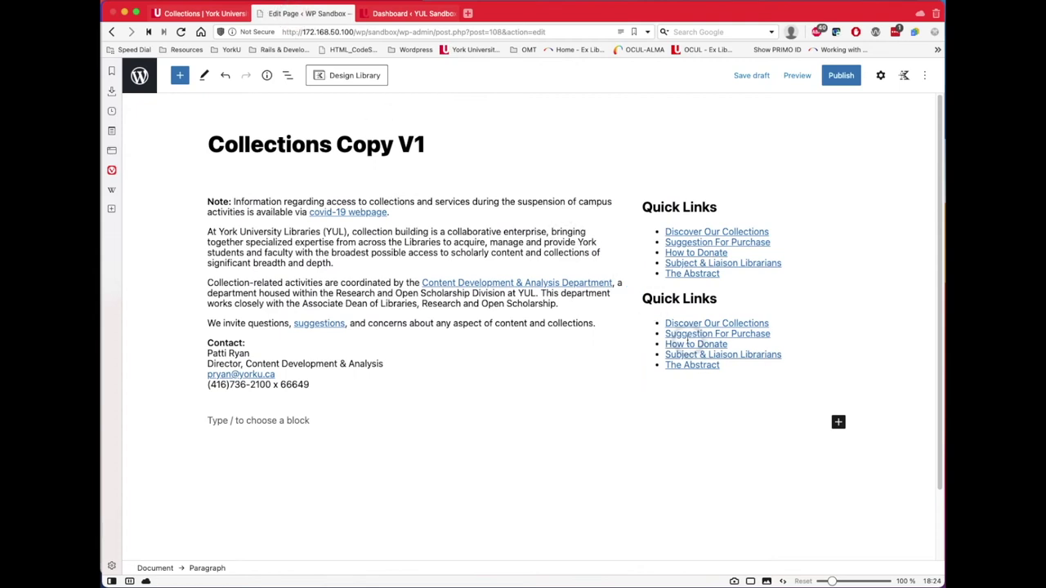
pyautogui.moveTo(724, 366); pyautogui.dragTo(661, 322)
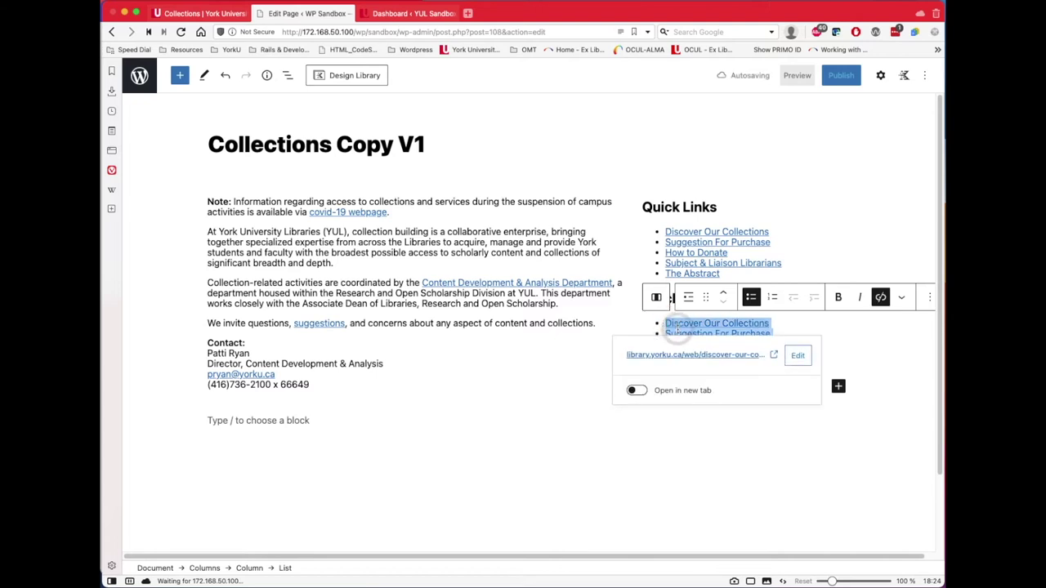
pyautogui.press('super+v')
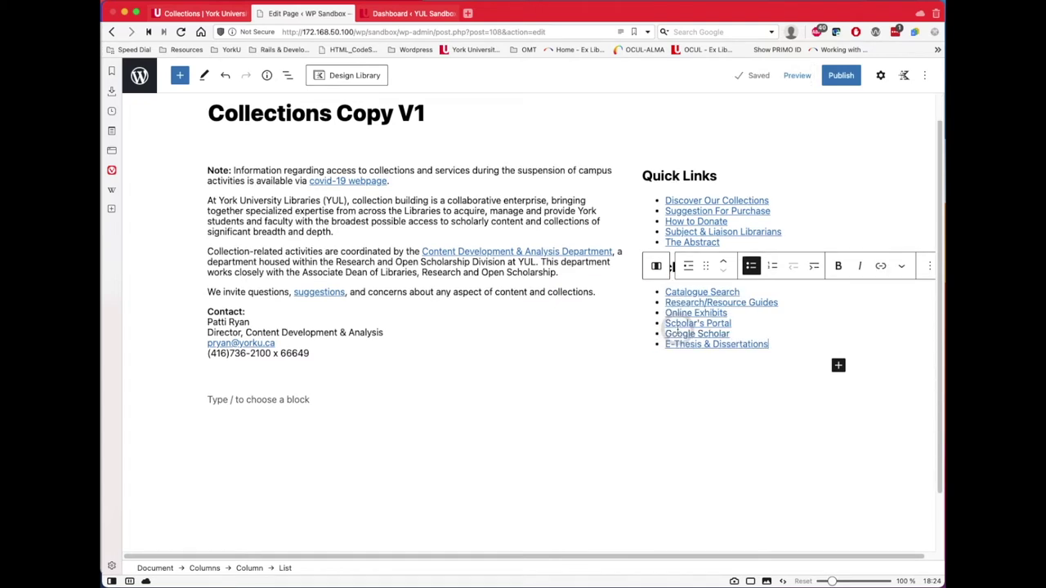
# - Copy the RELATED LINKS heading from the live Collections page and paste it over the duplicated Quick Links heading in the editor
pyautogui.click(202, 13)
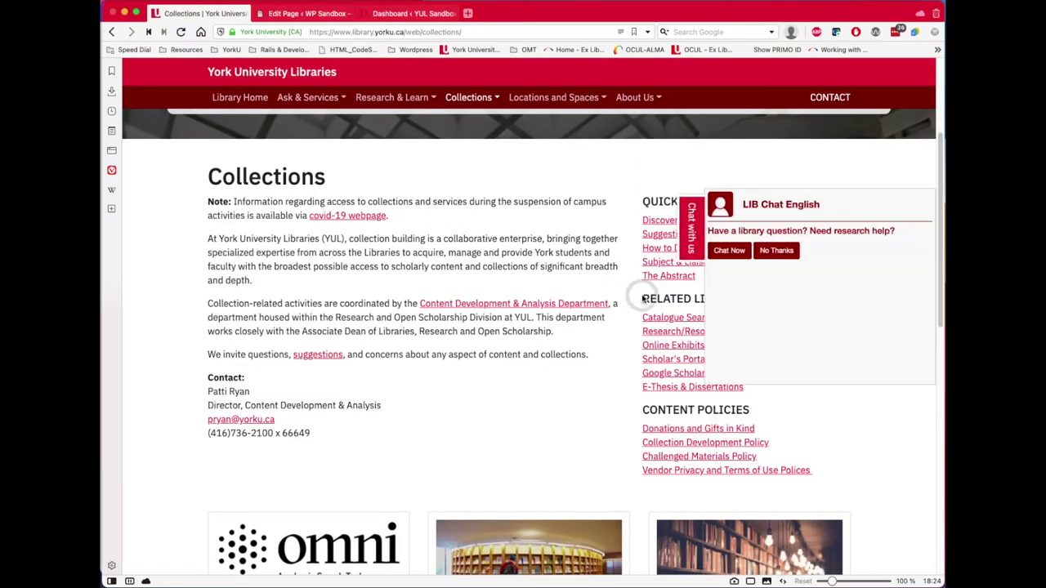
pyautogui.moveTo(738, 299); pyautogui.dragTo(644, 299)
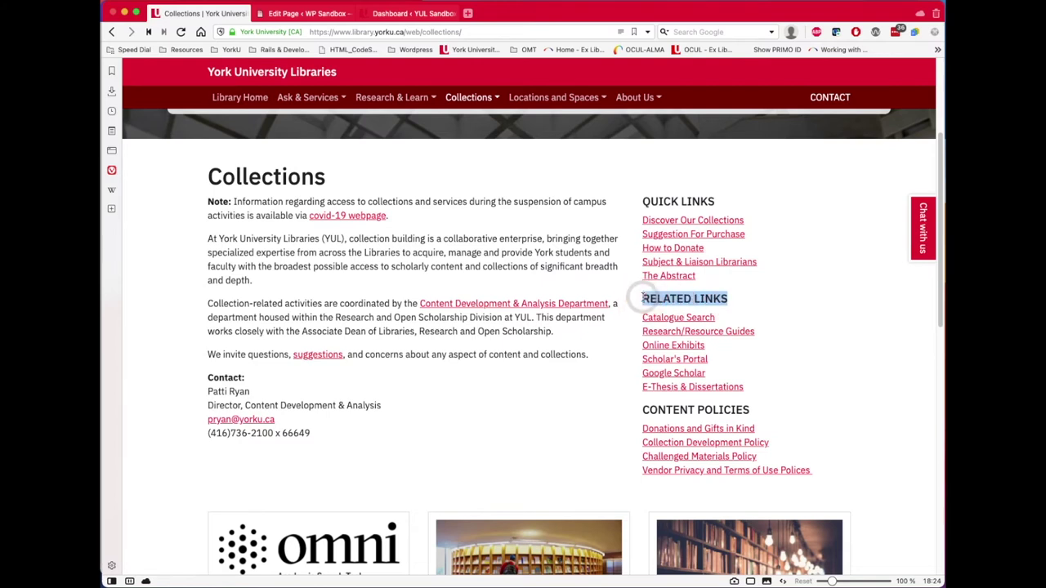
pyautogui.click(297, 14)
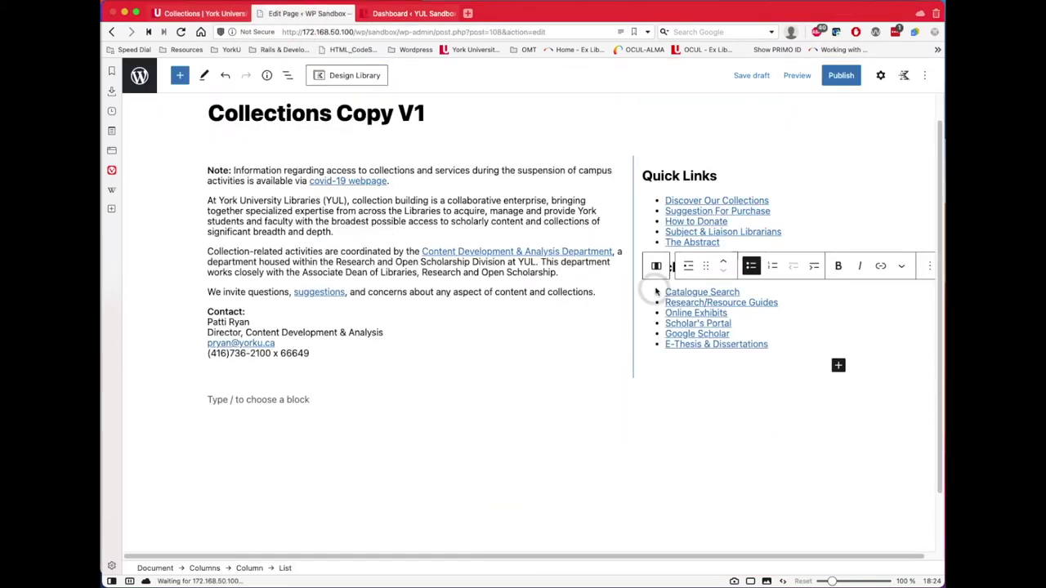
pyautogui.click(521, 446)
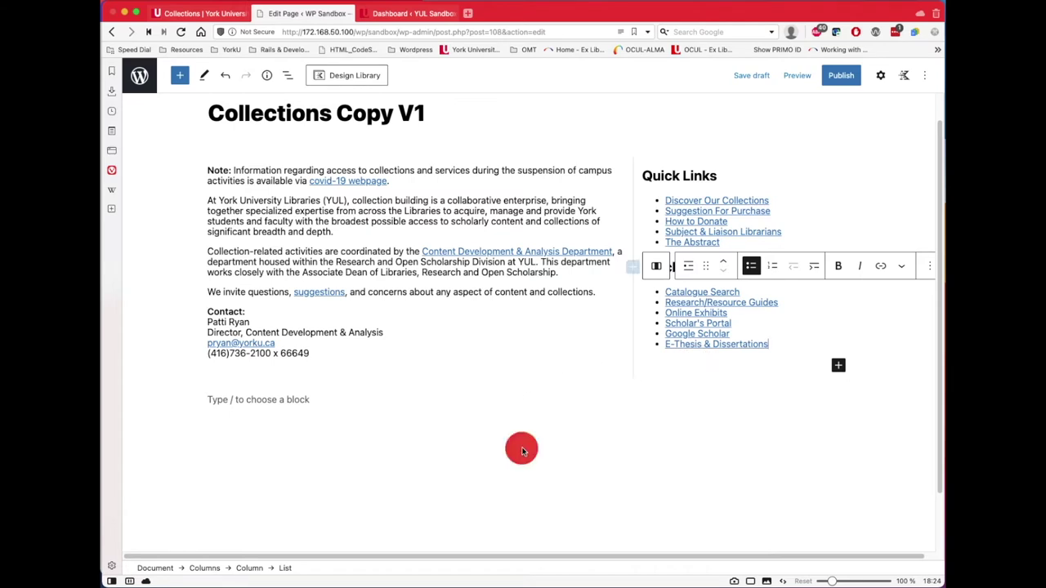
pyautogui.click(695, 263)
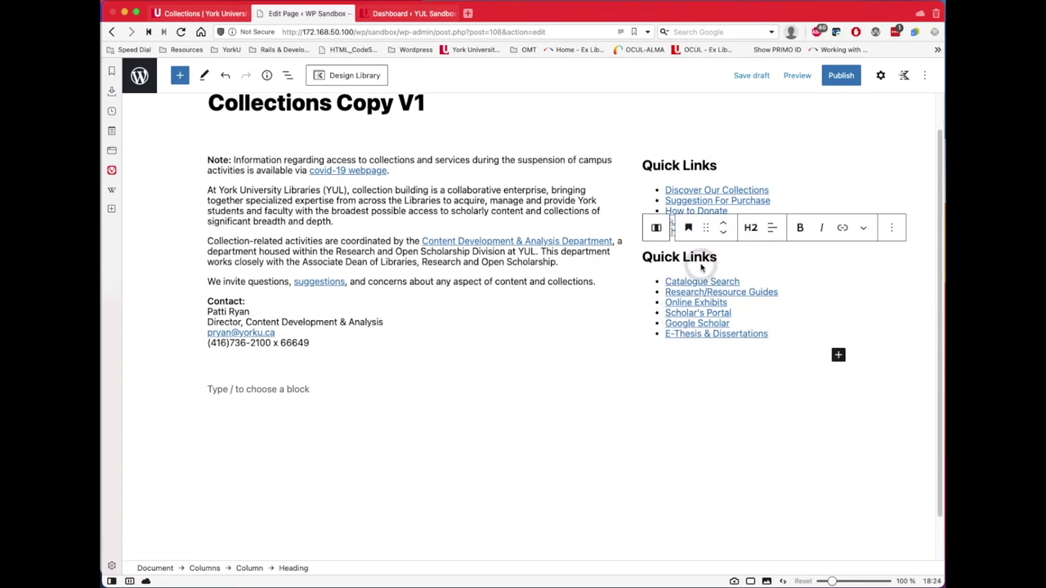
pyautogui.moveTo(717, 257); pyautogui.dragTo(656, 254)
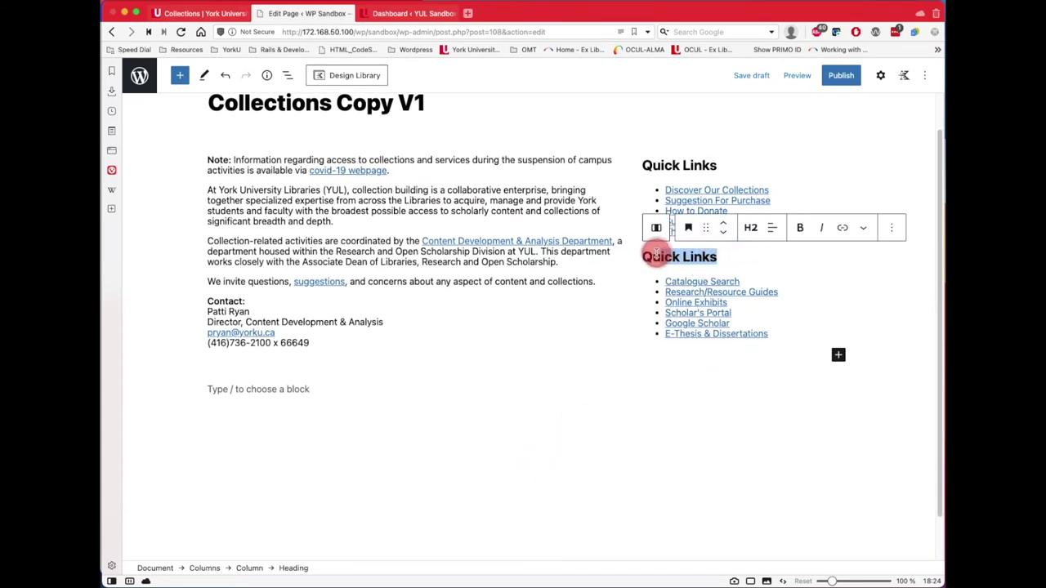
pyautogui.press('super+v')
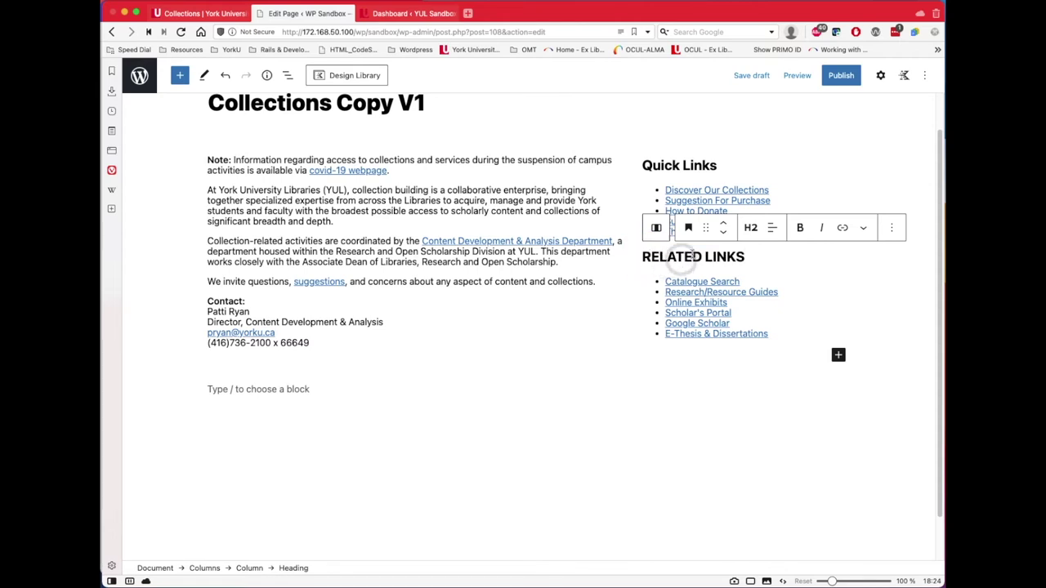
# - Preview Collections Copy V1 in a new tab to check the RELATED LINKS section, then close the preview
pyautogui.click(795, 75)
pyautogui.click(732, 180)
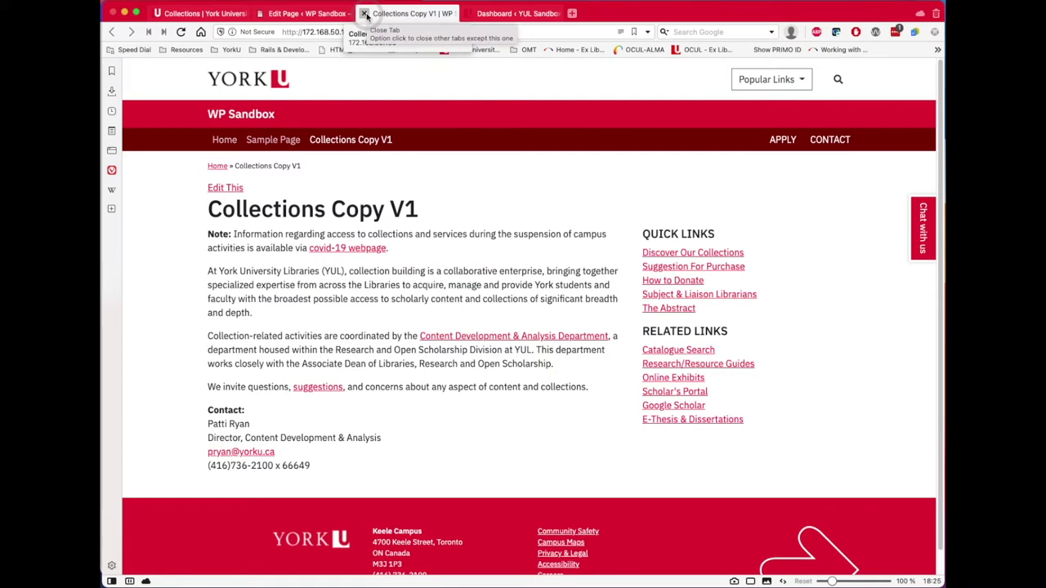
pyautogui.click(365, 14)
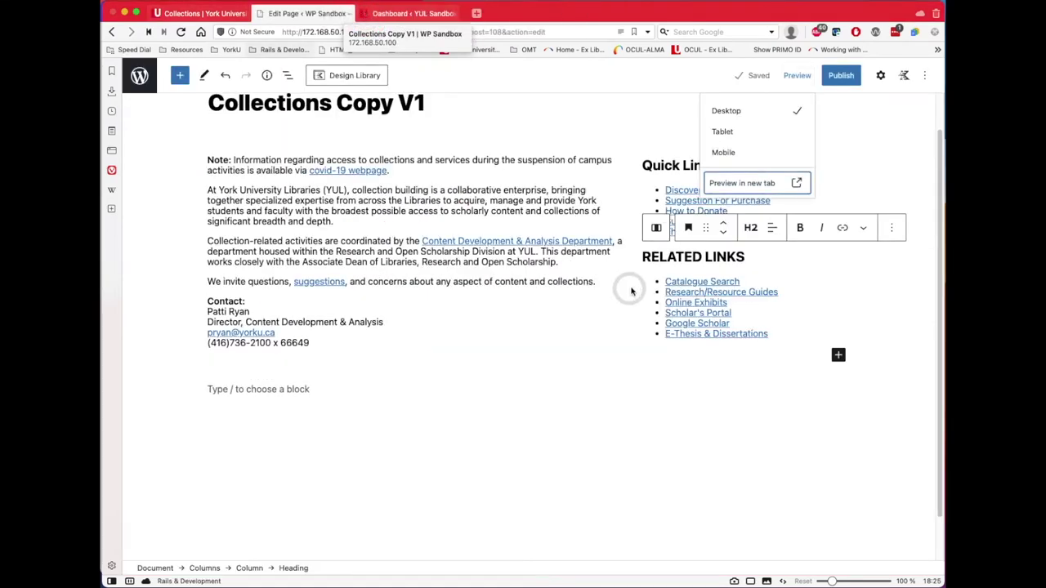
# - Duplicate the RELATED LINKS heading together with its link list in the narrow column
pyautogui.click(703, 275)
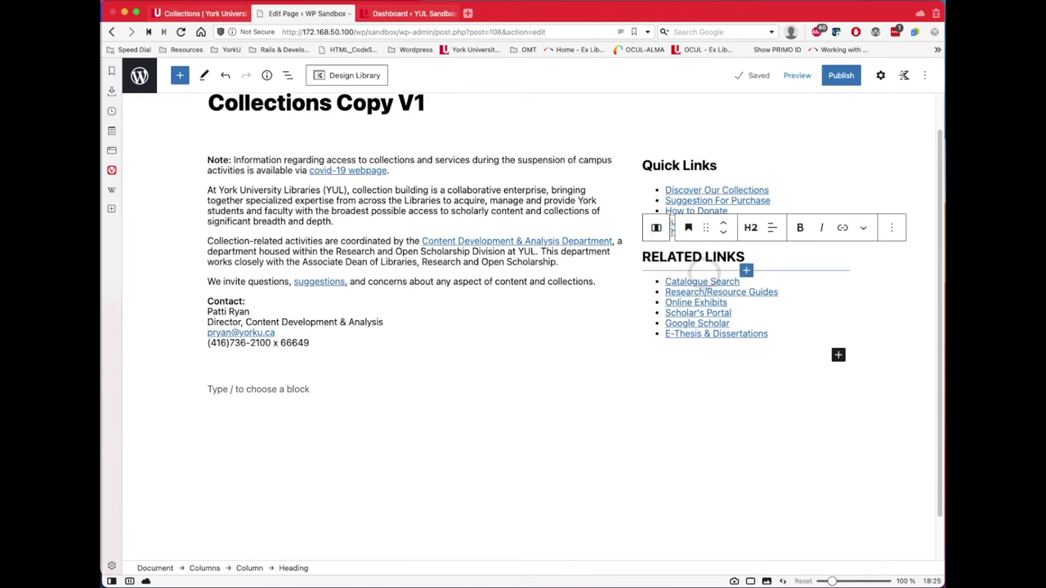
pyautogui.keyDown('shift'); pyautogui.click(703, 278); pyautogui.keyUp('shift')
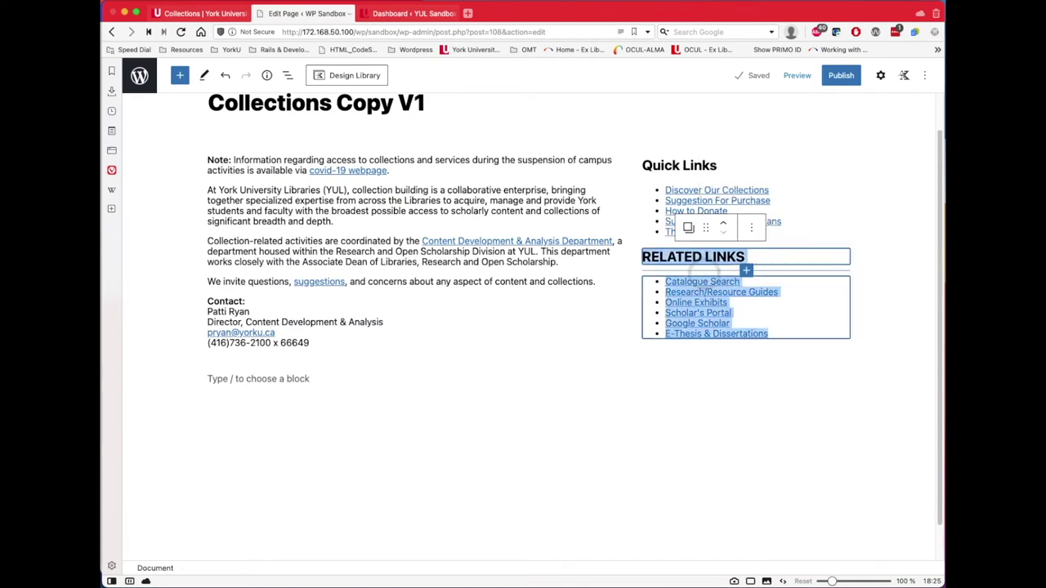
pyautogui.click(752, 228)
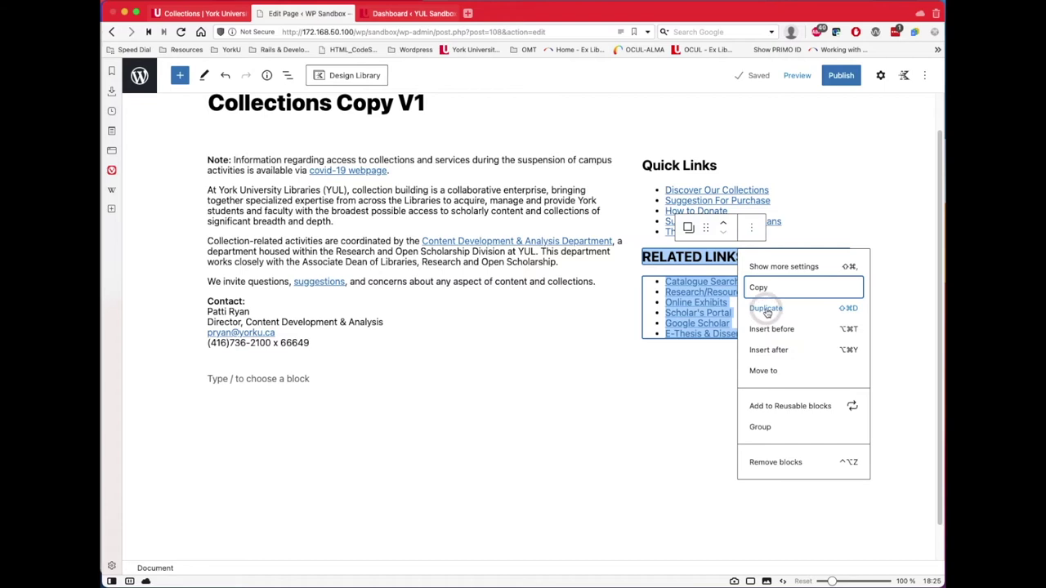
pyautogui.click(765, 309)
pyautogui.click(765, 465)
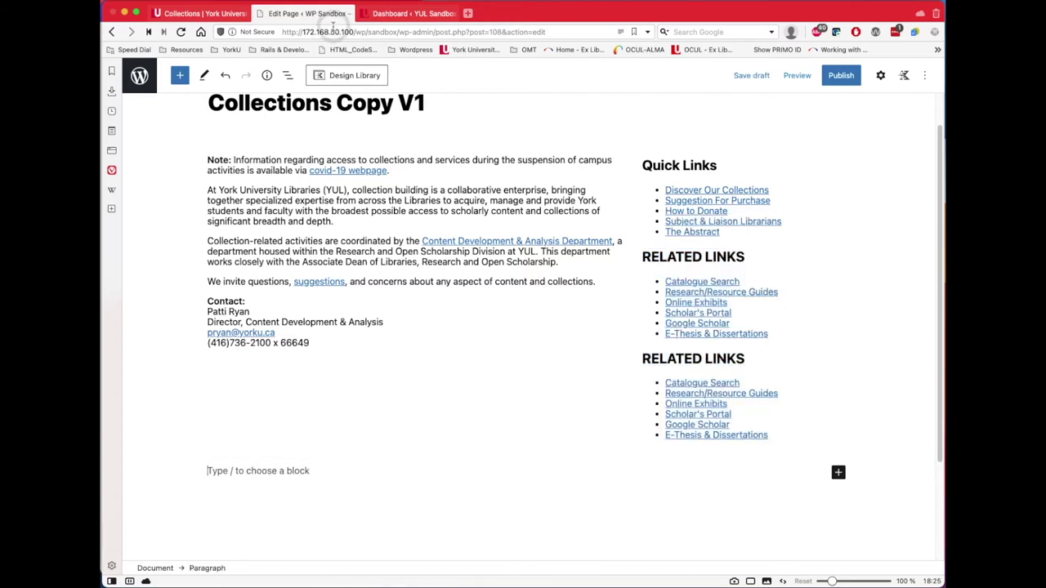
# - Inspect the additional CSS classes in the advanced block settings of the duplicated link list and its heading
pyautogui.click(736, 406)
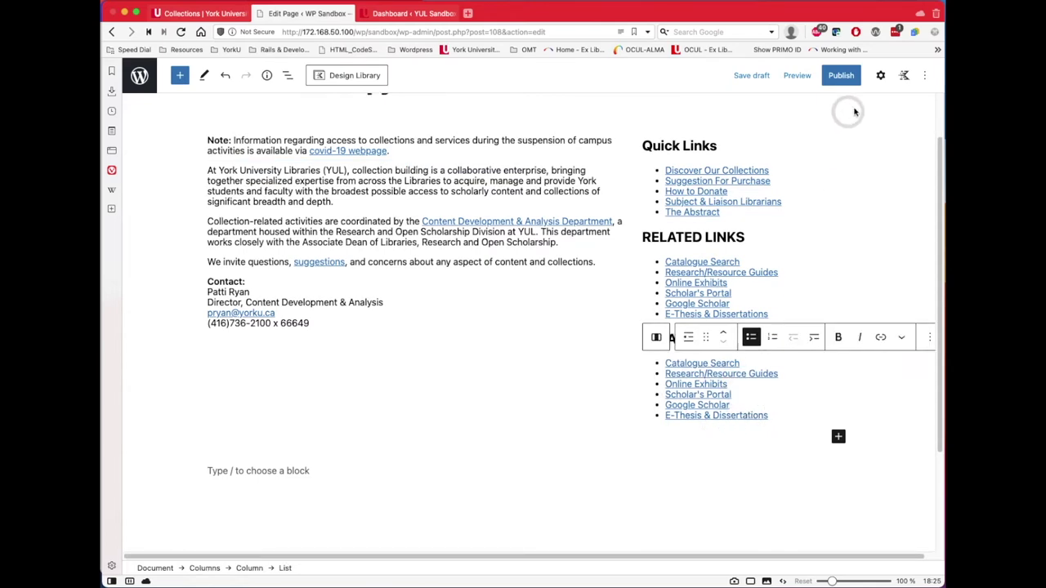
pyautogui.click(880, 76)
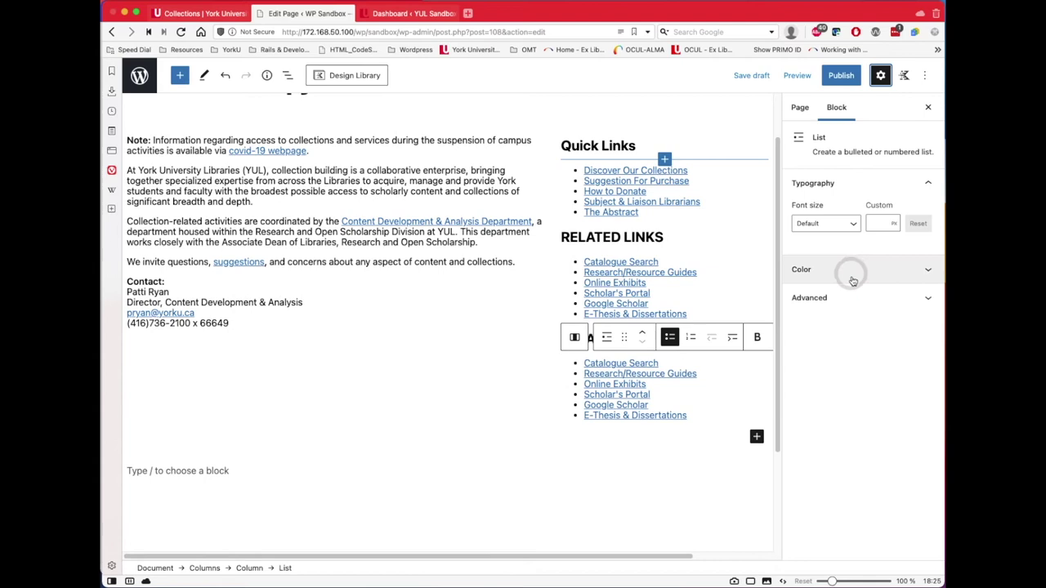
pyautogui.click(857, 298)
pyautogui.click(862, 457)
pyautogui.click(817, 456)
pyautogui.click(837, 456)
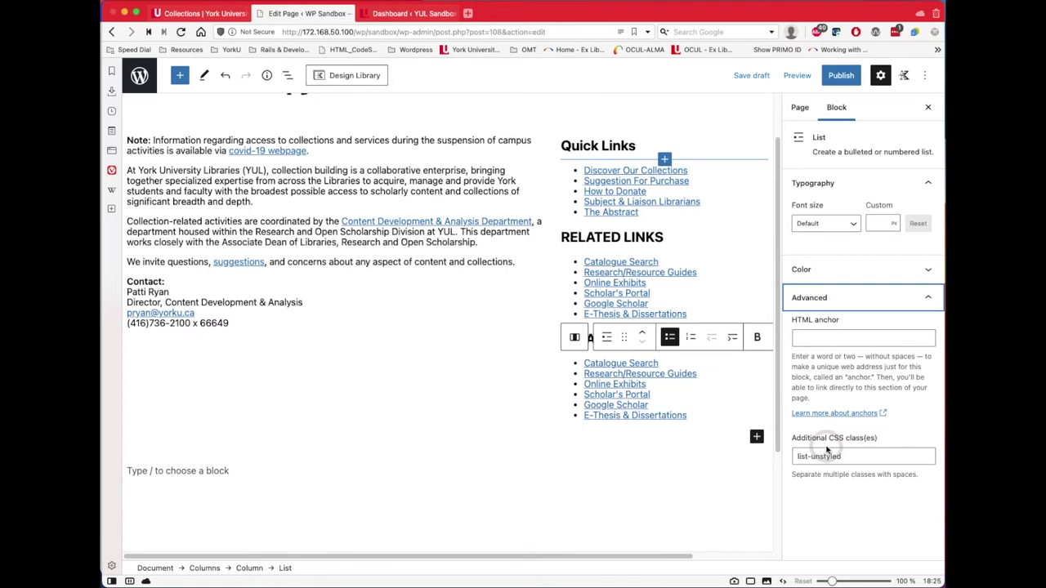
pyautogui.click(523, 341)
pyautogui.click(597, 338)
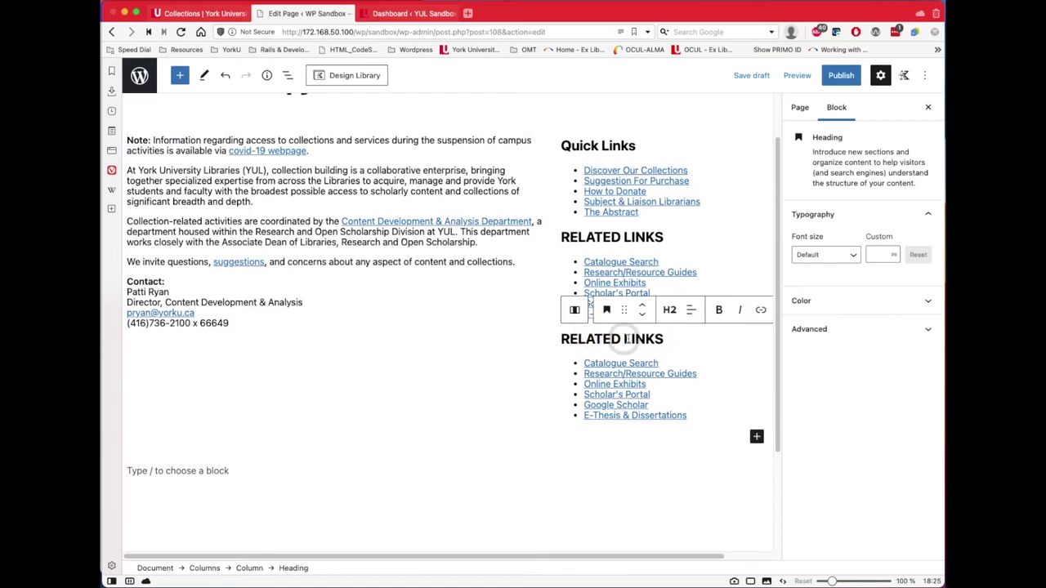
pyautogui.click(801, 328)
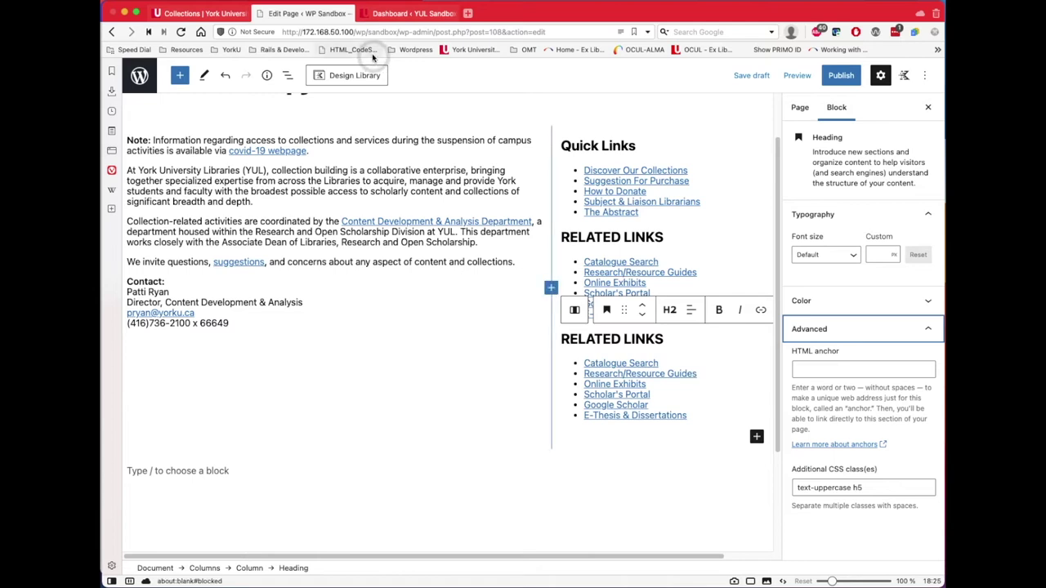
# - Copy the CONTENT POLICIES heading and its four links from the live Collections page and return to the page editor
pyautogui.click(200, 13)
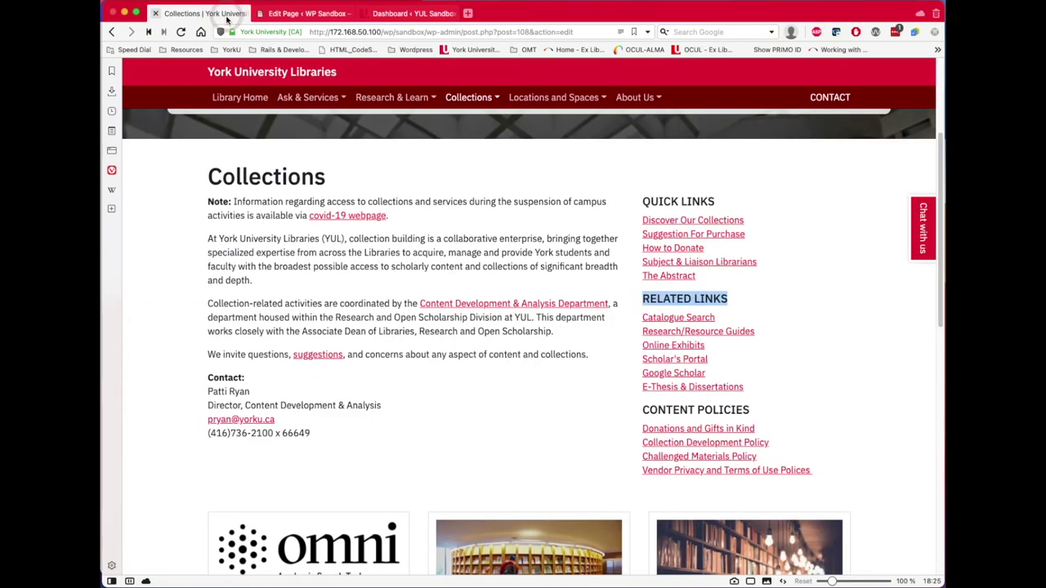
pyautogui.click(812, 467)
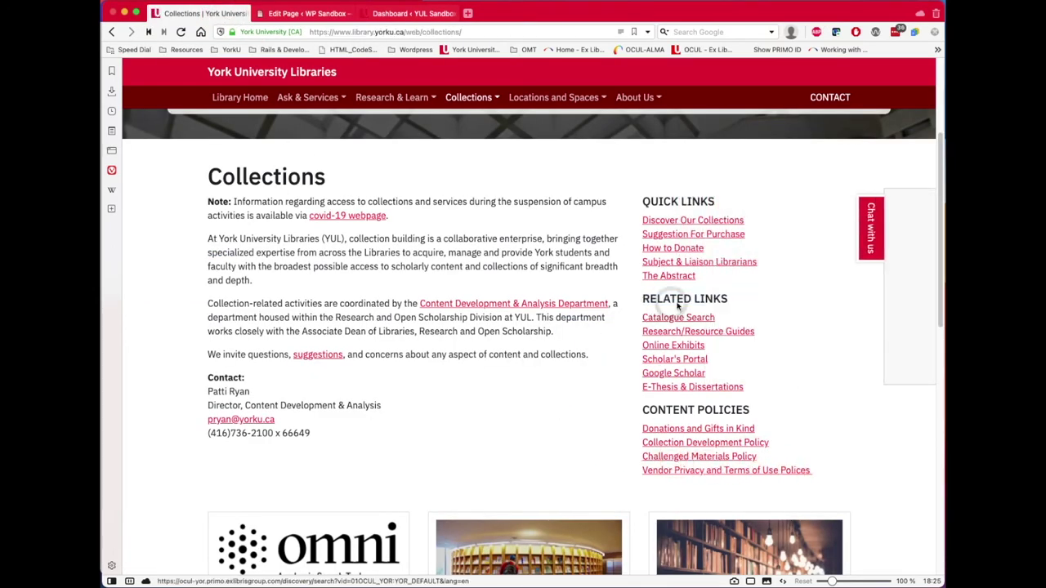
pyautogui.moveTo(812, 470); pyautogui.dragTo(648, 411)
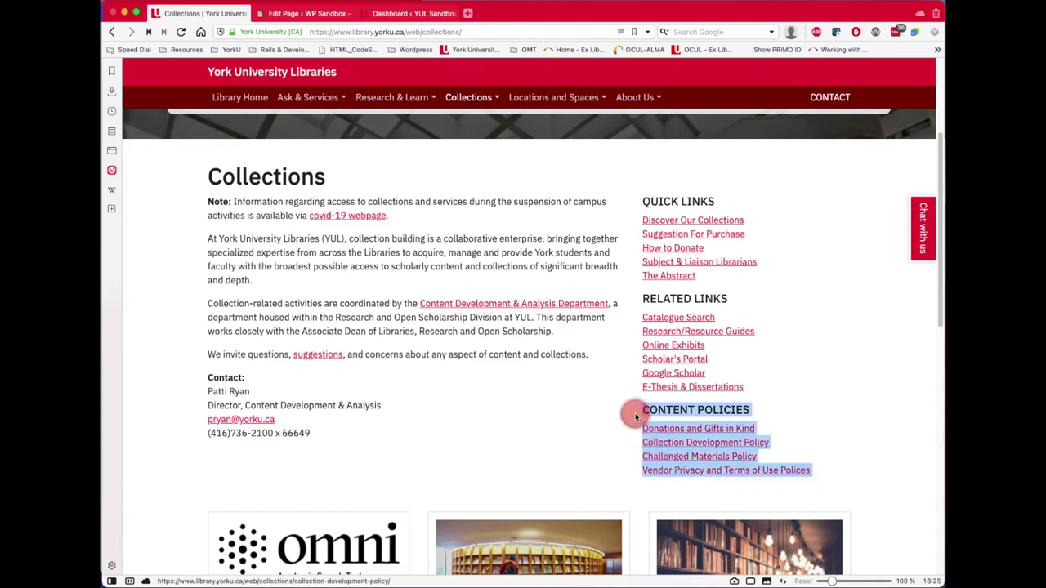
pyautogui.rightClick(663, 417)
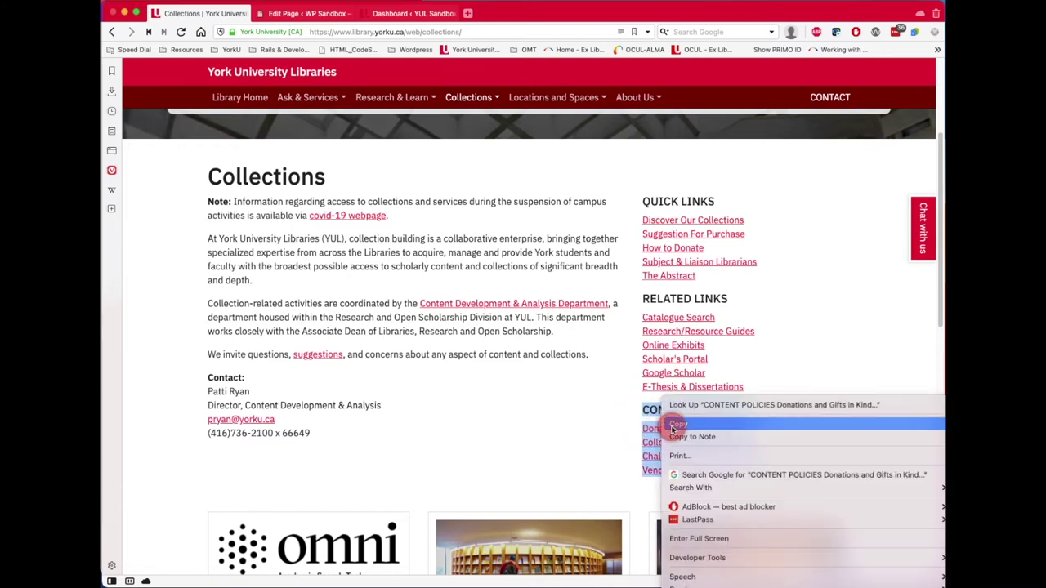
pyautogui.click(680, 424)
pyautogui.click(302, 14)
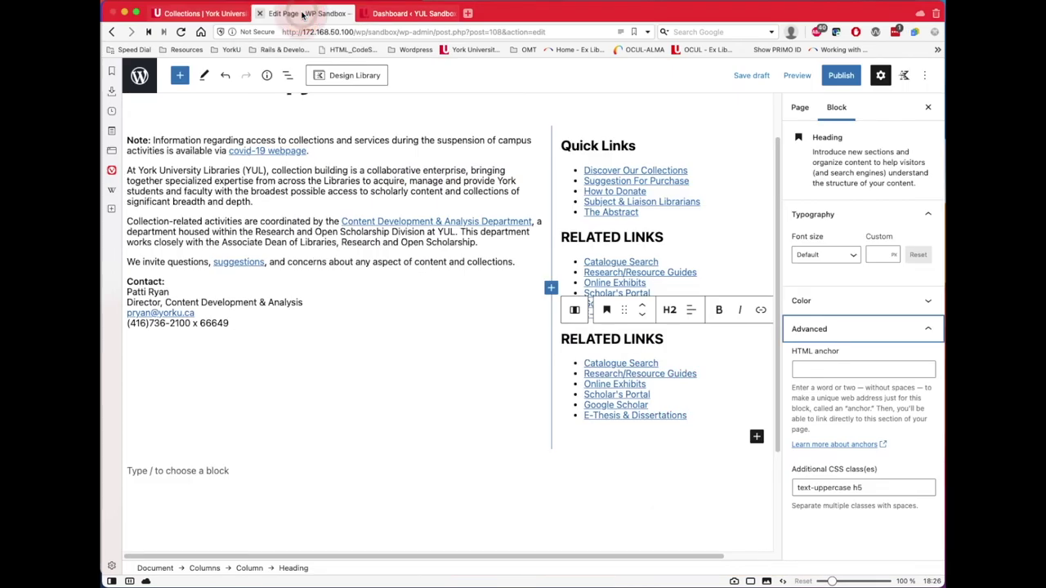
# - Try to paste the copied CONTENT POLICIES section over the duplicated RELATED LINKS heading and list, then undo the paste
pyautogui.click(709, 418)
pyautogui.moveTo(700, 415); pyautogui.dragTo(587, 344)
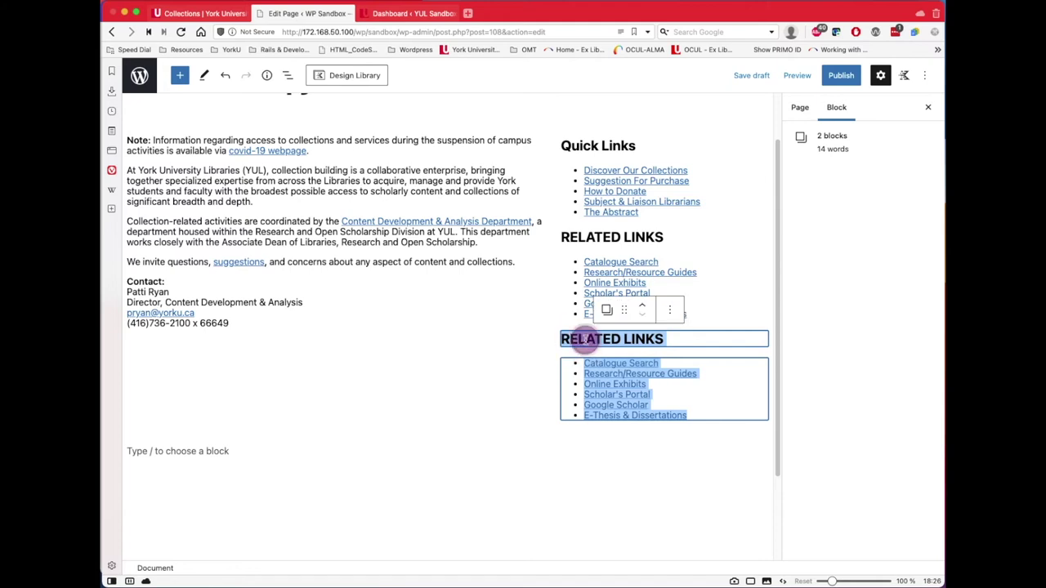
pyautogui.rightClick(585, 340)
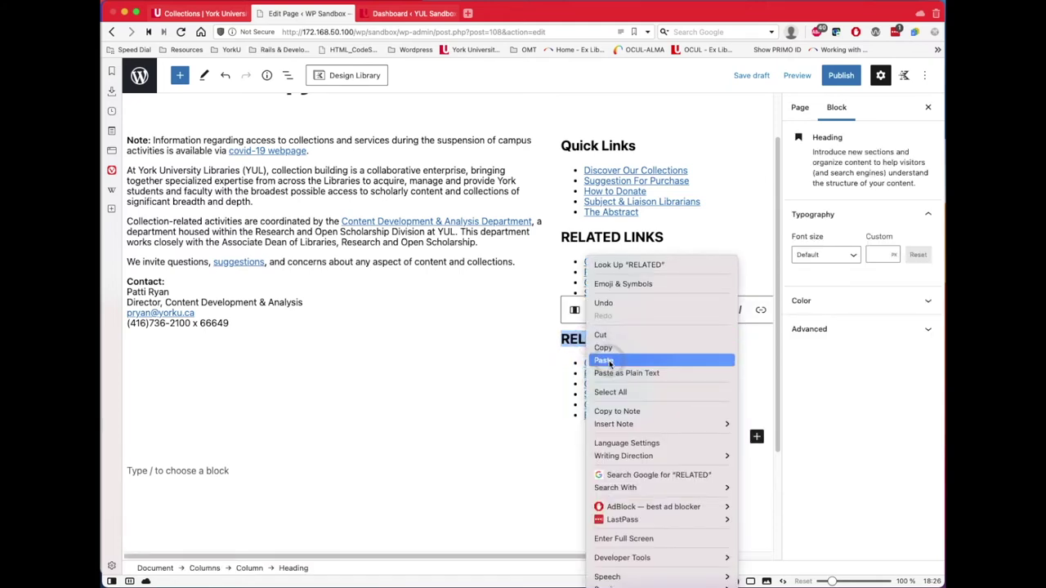
pyautogui.click(603, 360)
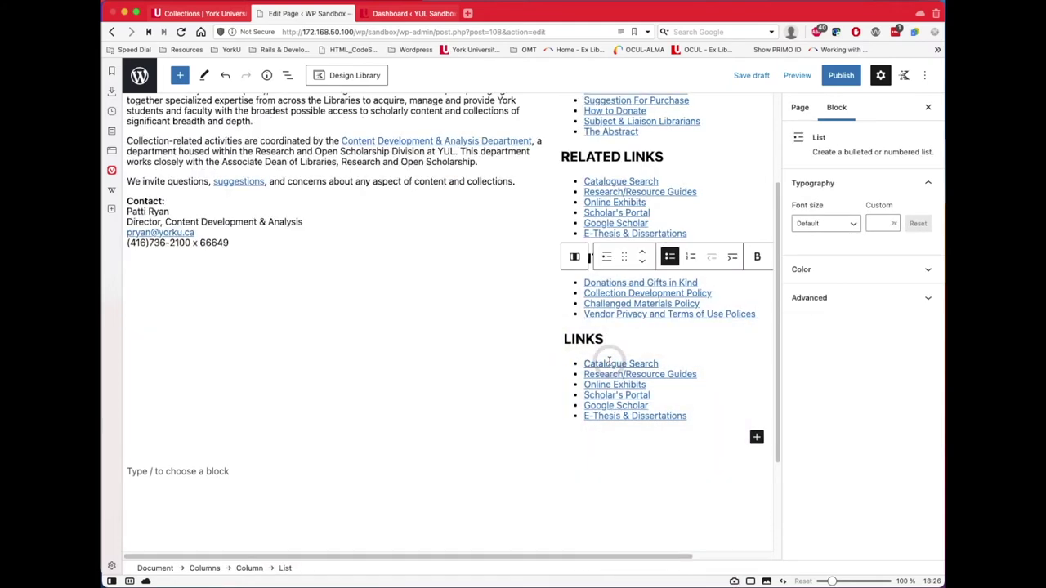
pyautogui.scroll(1, 614, 357)
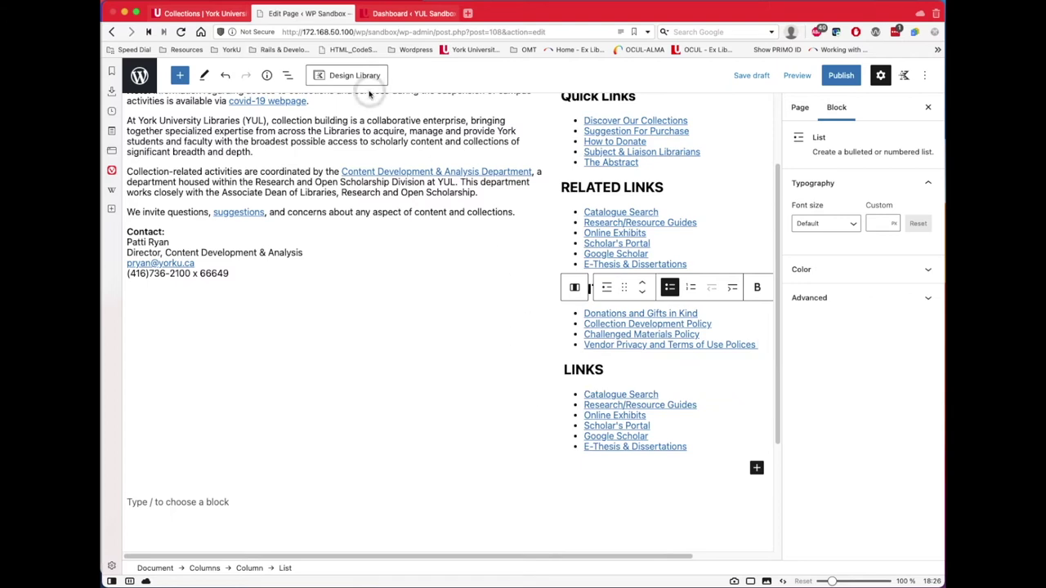
pyautogui.click(227, 78)
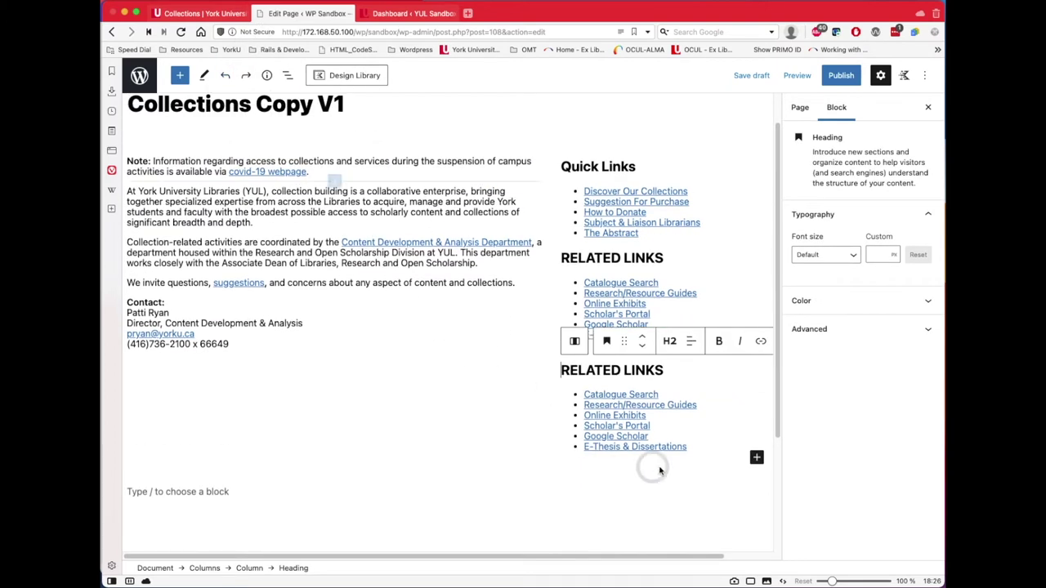
# - Replace the duplicated RELATED LINKS heading and list with the copied CONTENT POLICIES heading and links
pyautogui.moveTo(702, 446); pyautogui.dragTo(564, 368)
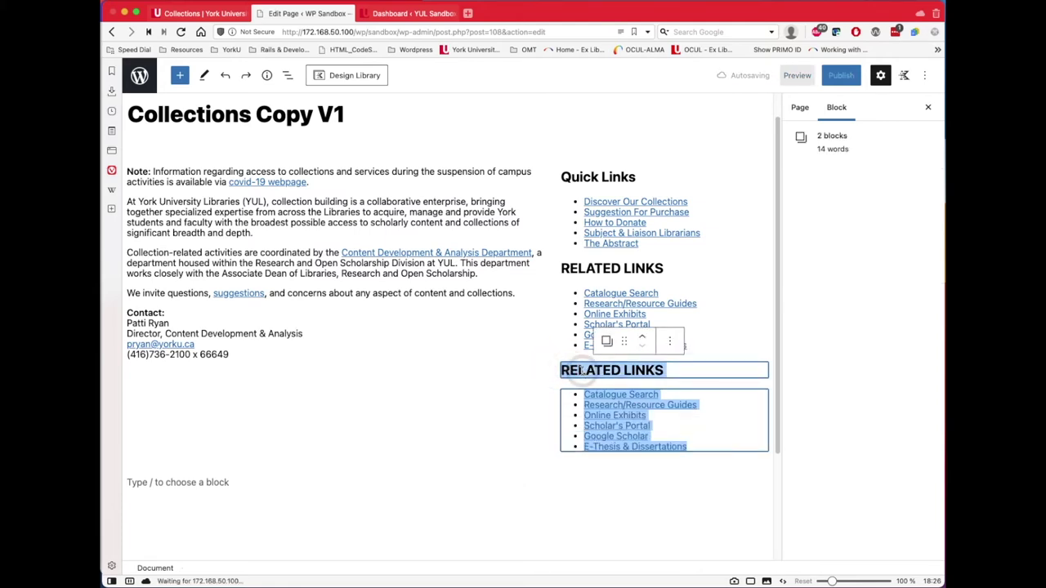
pyautogui.press('Delete')
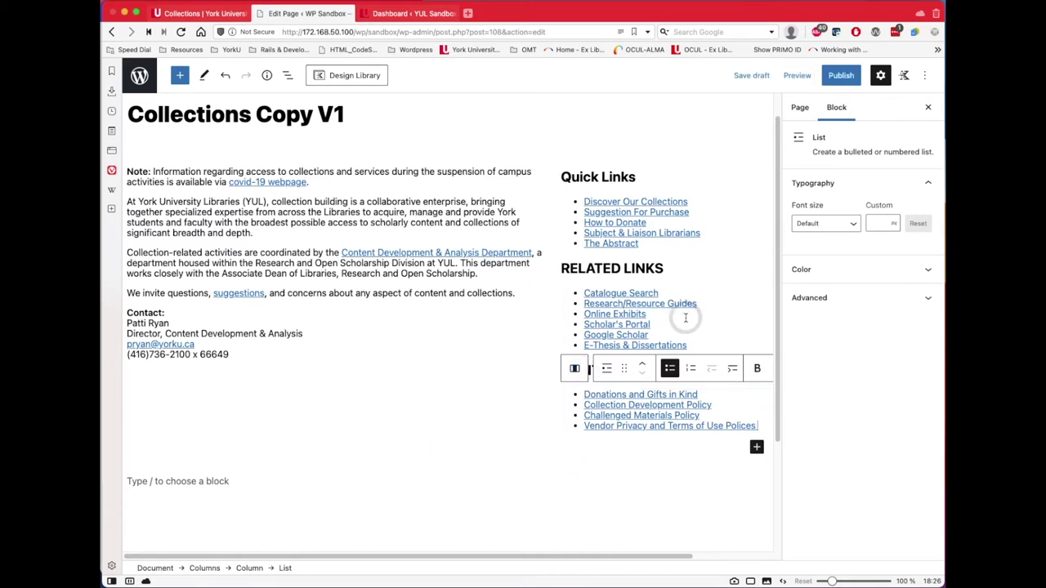
pyautogui.click(451, 433)
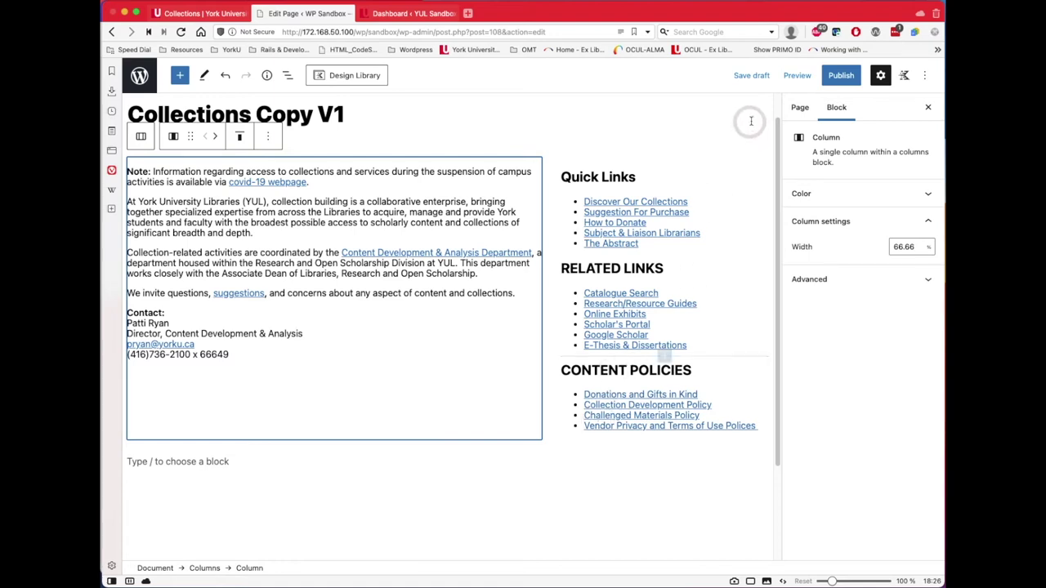
# - Preview Collections Copy V1 in a new tab to check the CONTENT POLICIES section
pyautogui.click(794, 76)
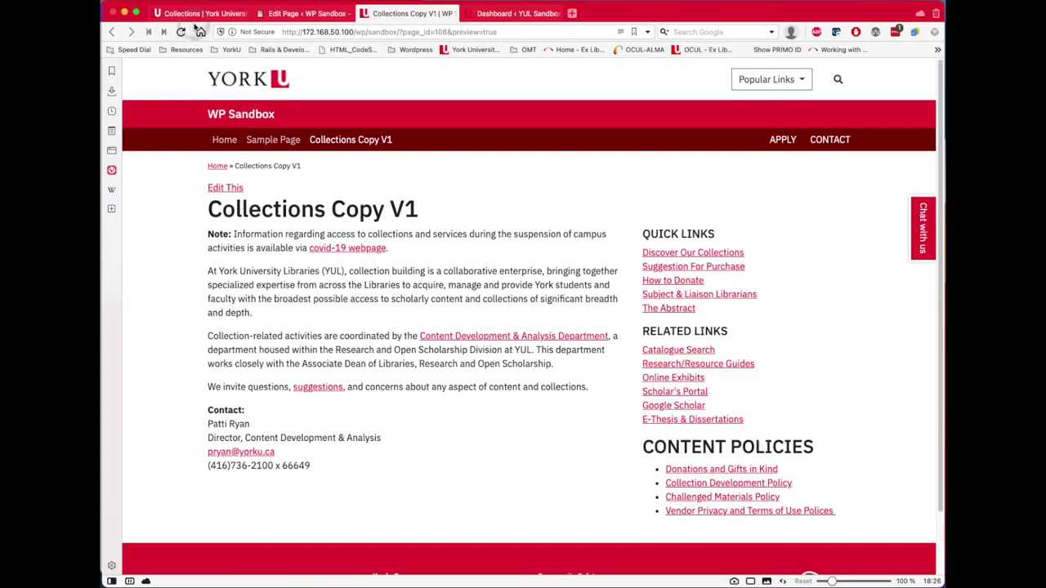
# - Give the CONTENT POLICIES list the additional CSS class list-unstyled, copied from the RELATED LINKS list
pyautogui.click(308, 14)
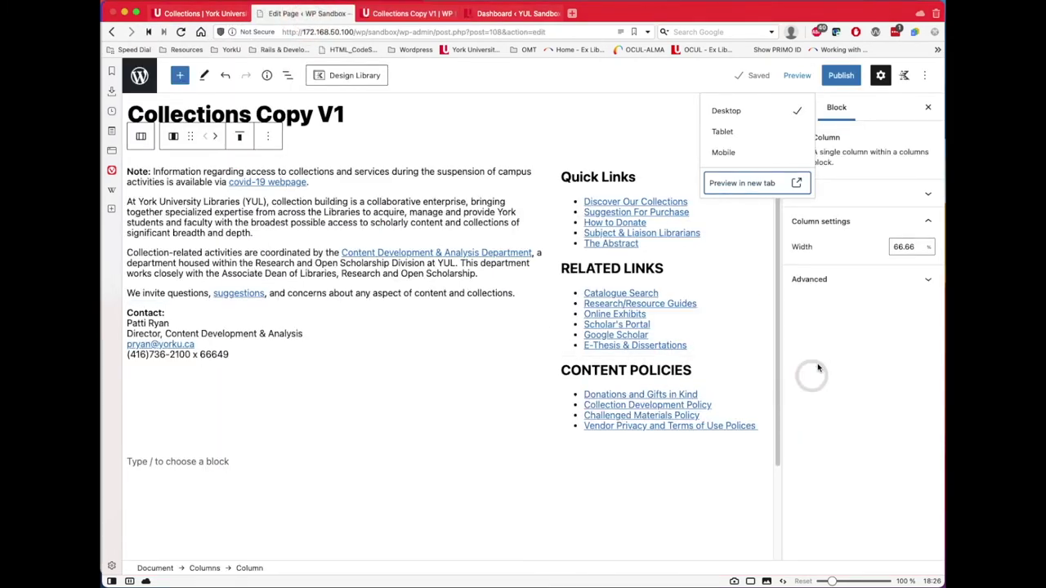
pyautogui.click(846, 281)
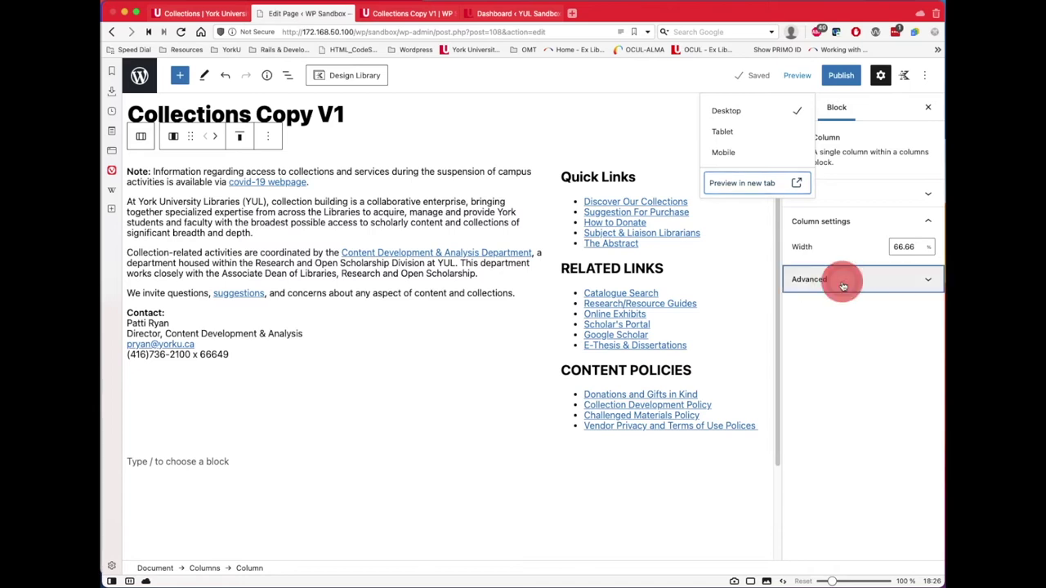
pyautogui.click(737, 403)
pyautogui.click(852, 297)
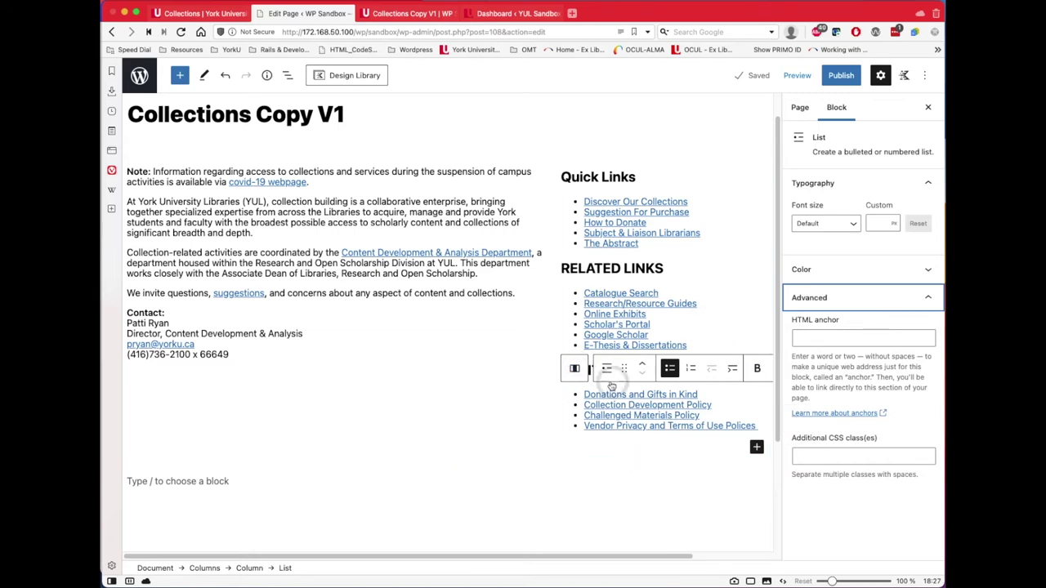
pyautogui.tripleClick(666, 319)
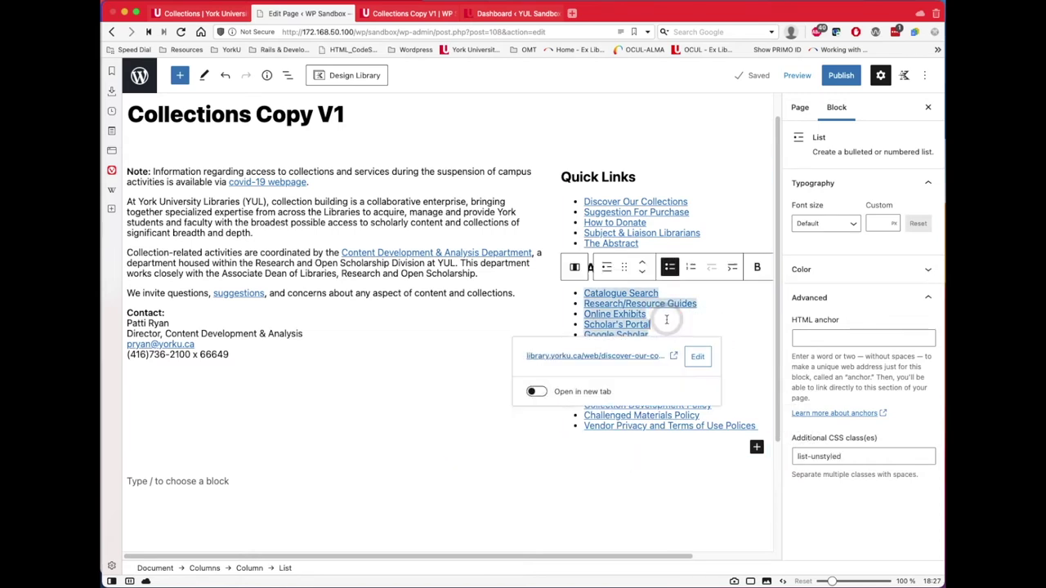
pyautogui.moveTo(848, 455); pyautogui.dragTo(780, 456)
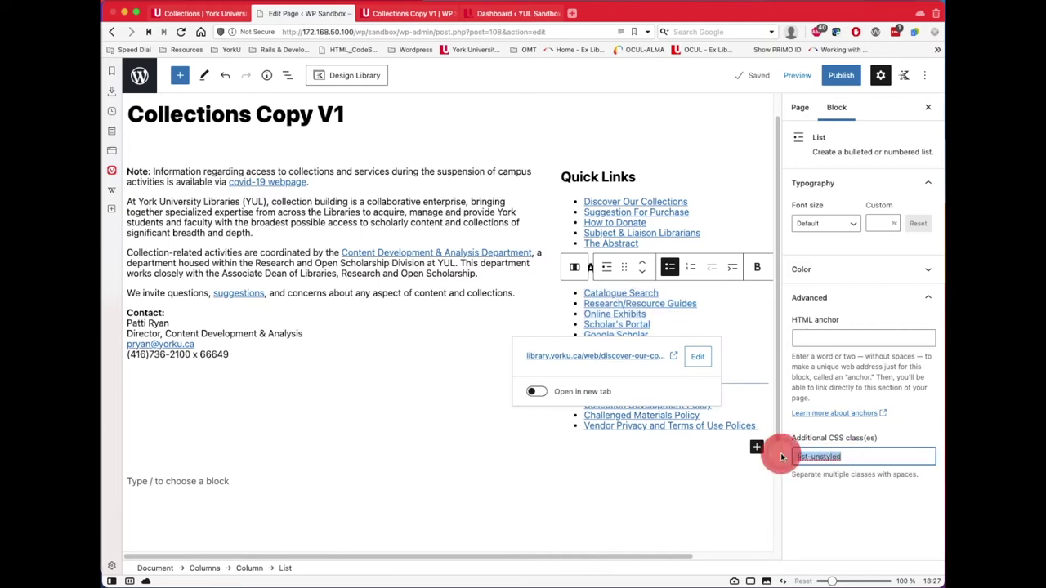
pyautogui.click(732, 425)
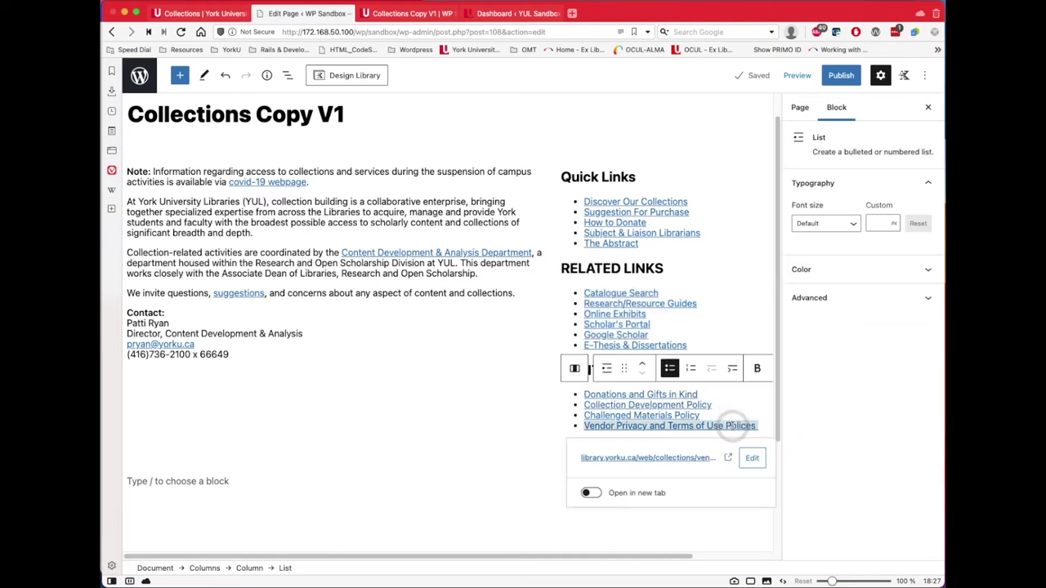
pyautogui.click(842, 297)
pyautogui.click(839, 455)
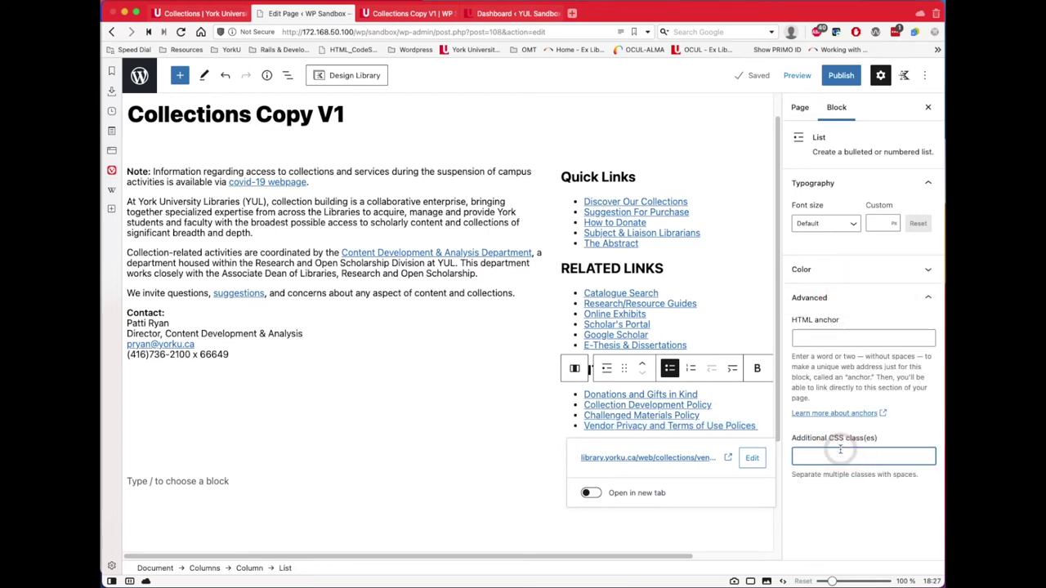
pyautogui.tripleClick(710, 322)
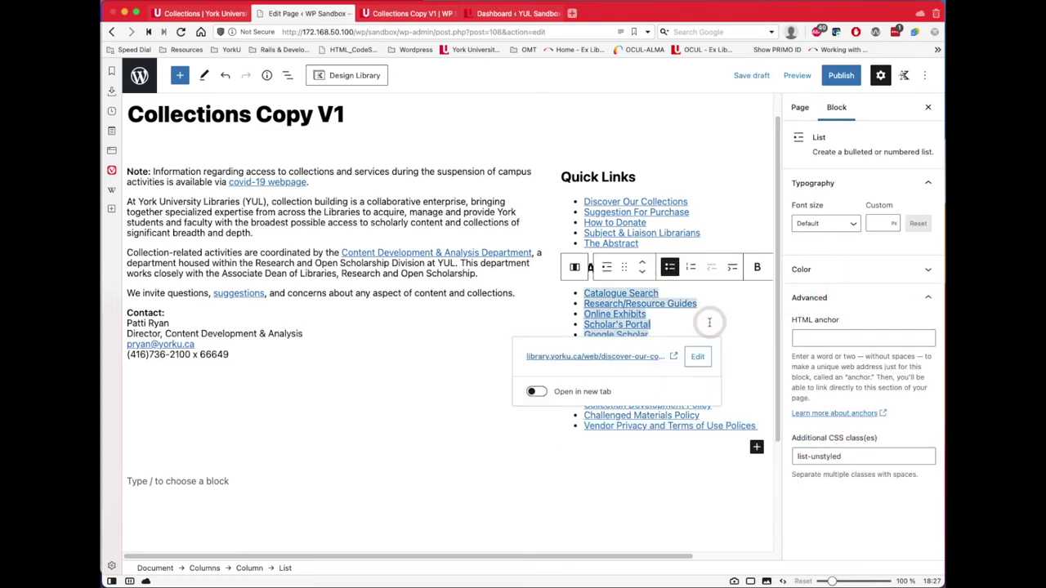
# - Copy the CSS classes text-uppercase h5 from the Quick Links heading and apply them to the CONTENT POLICIES heading
pyautogui.click(623, 176)
pyautogui.moveTo(864, 488); pyautogui.dragTo(757, 482)
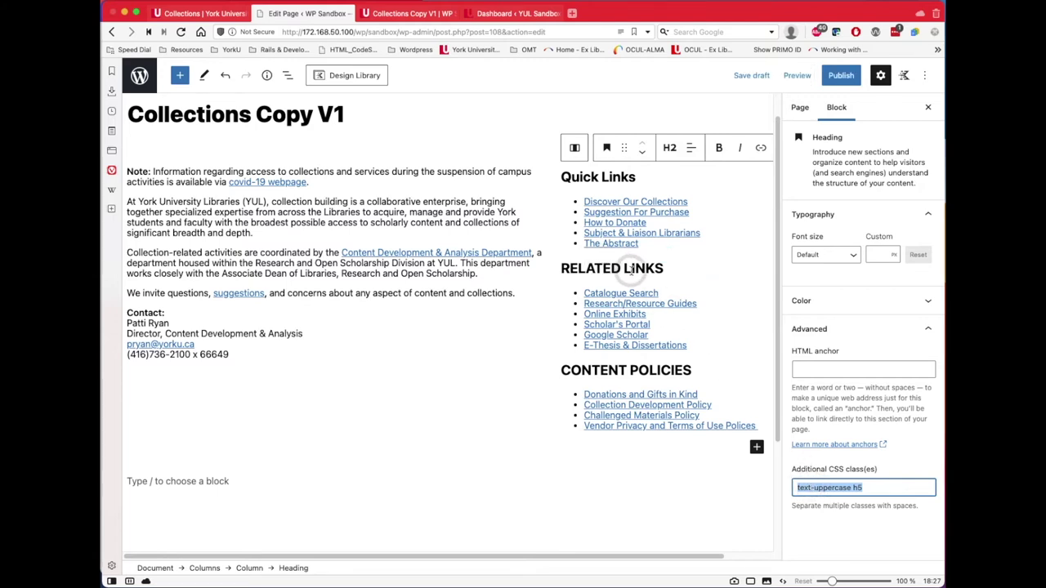
pyautogui.click(635, 371)
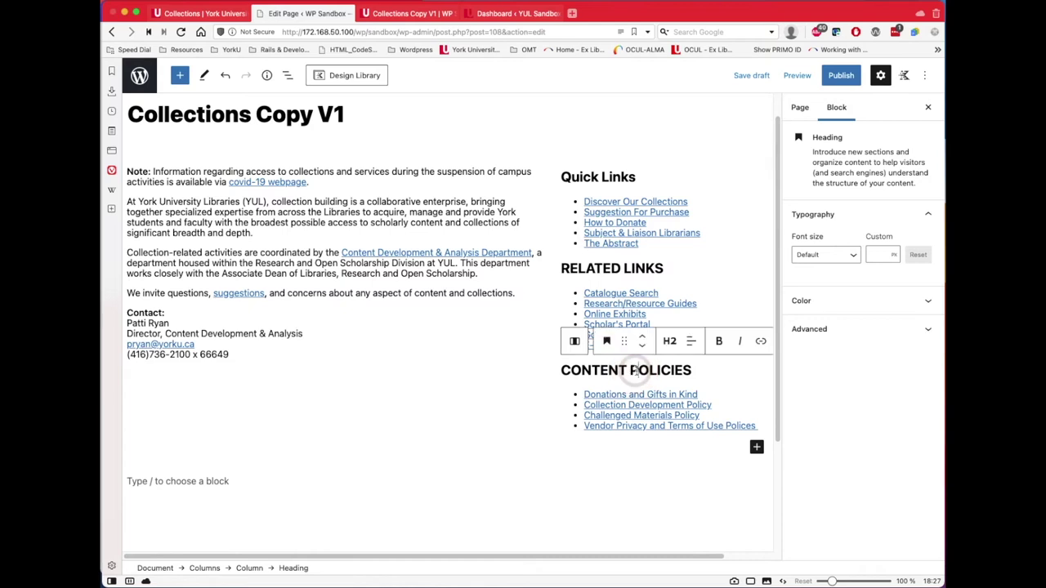
pyautogui.click(818, 328)
pyautogui.rightClick(812, 482)
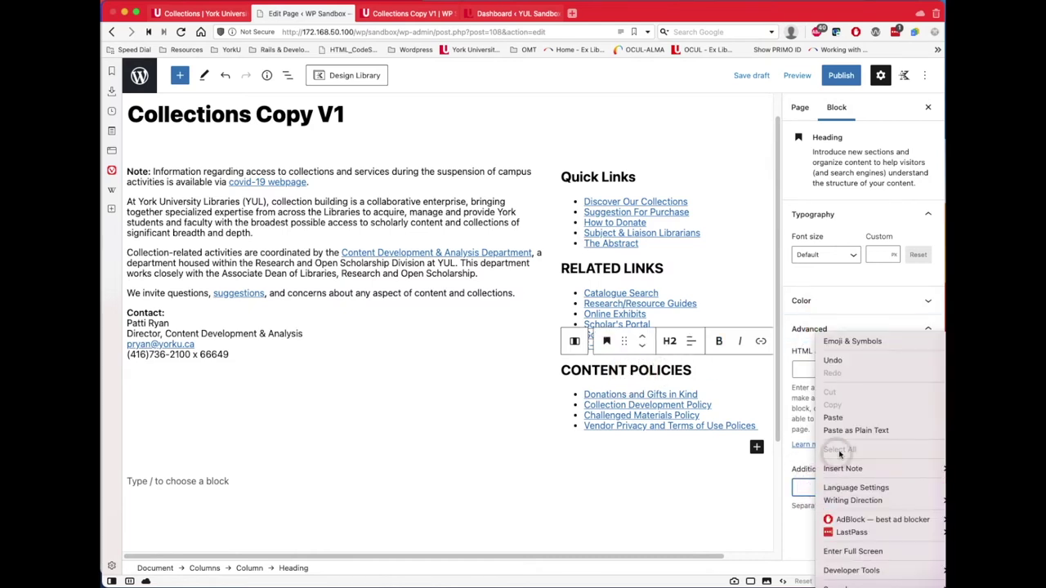
pyautogui.click(850, 422)
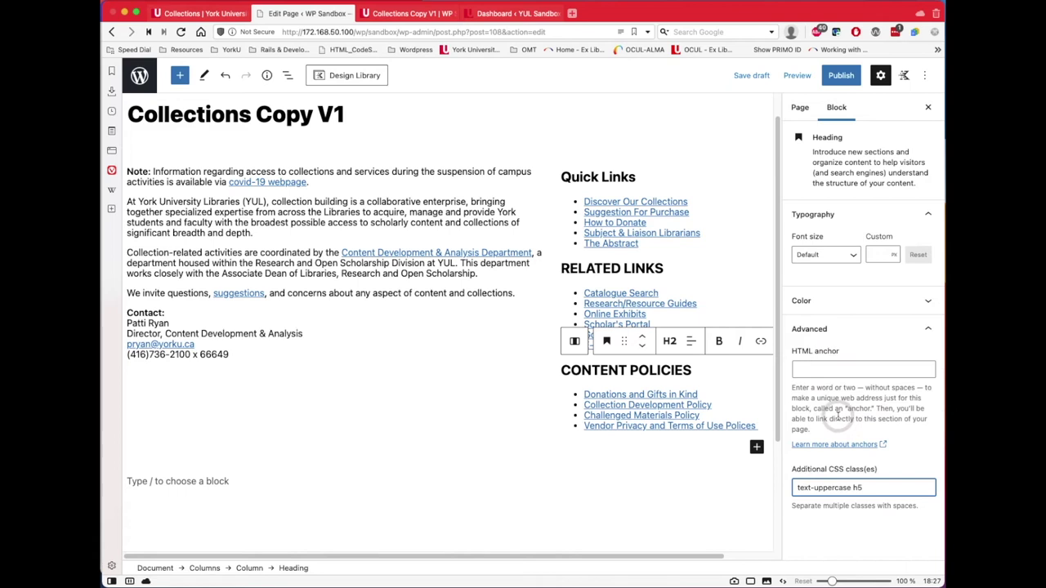
# - Preview Collections Copy V1 in a new tab to check the styling of the CONTENT POLICIES heading and list
pyautogui.click(797, 75)
pyautogui.click(750, 181)
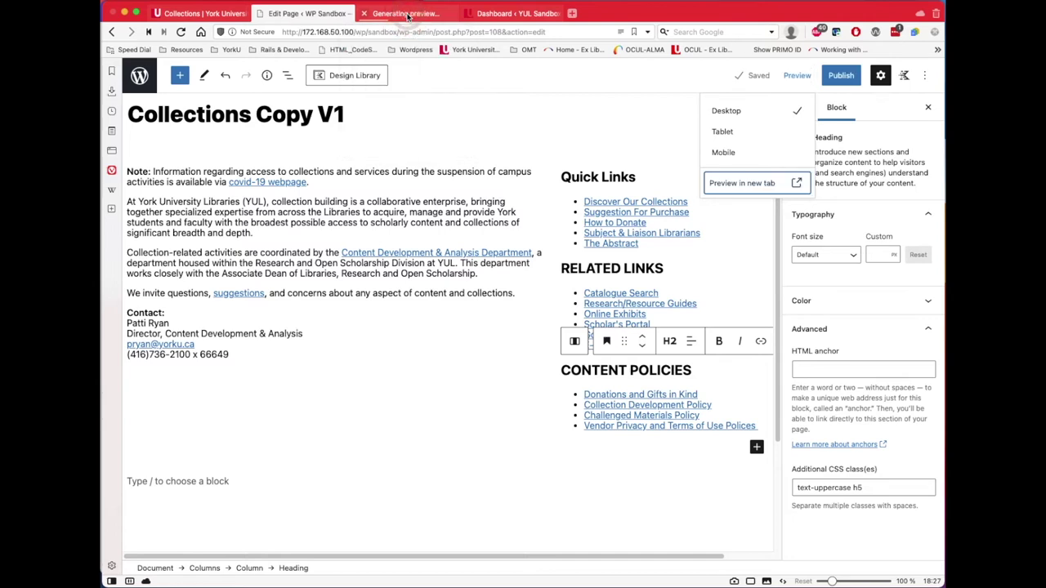
pyautogui.click(406, 14)
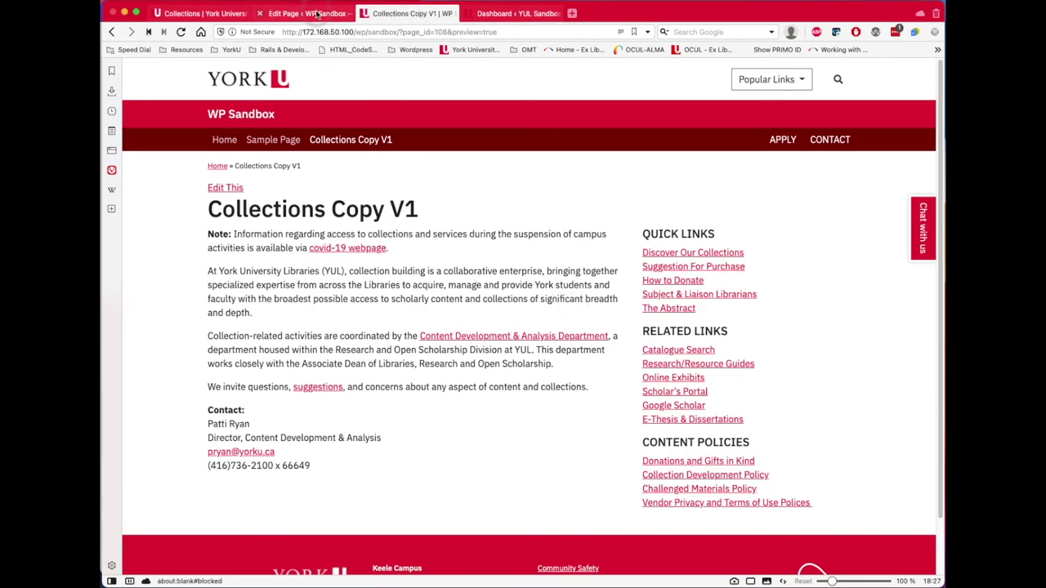
# - Examine the row of image cards below the main text on the live Collections page, and return to the page editor
pyautogui.click(311, 14)
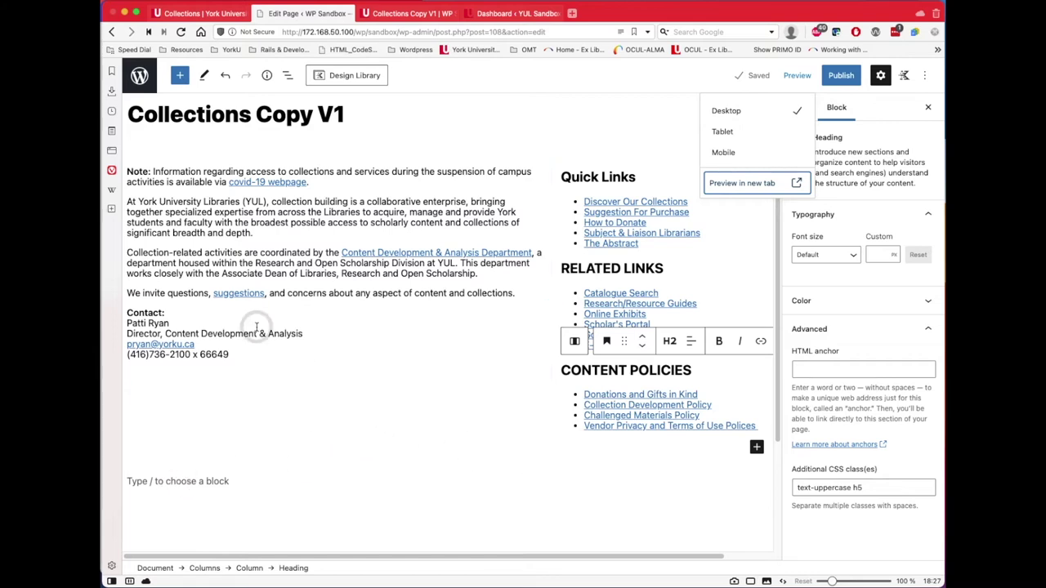
pyautogui.click(196, 13)
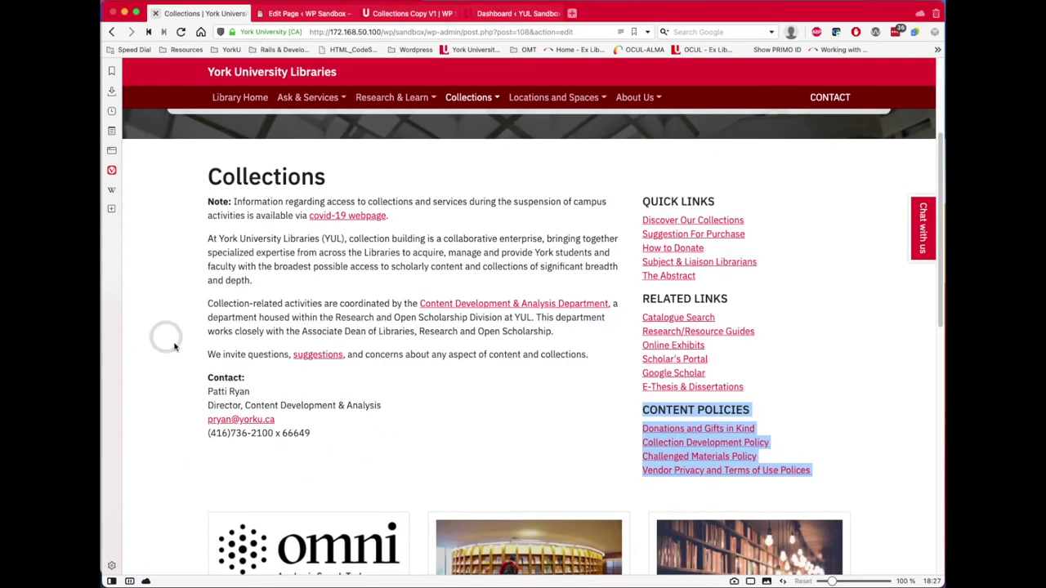
pyautogui.scroll(-3, 311, 332)
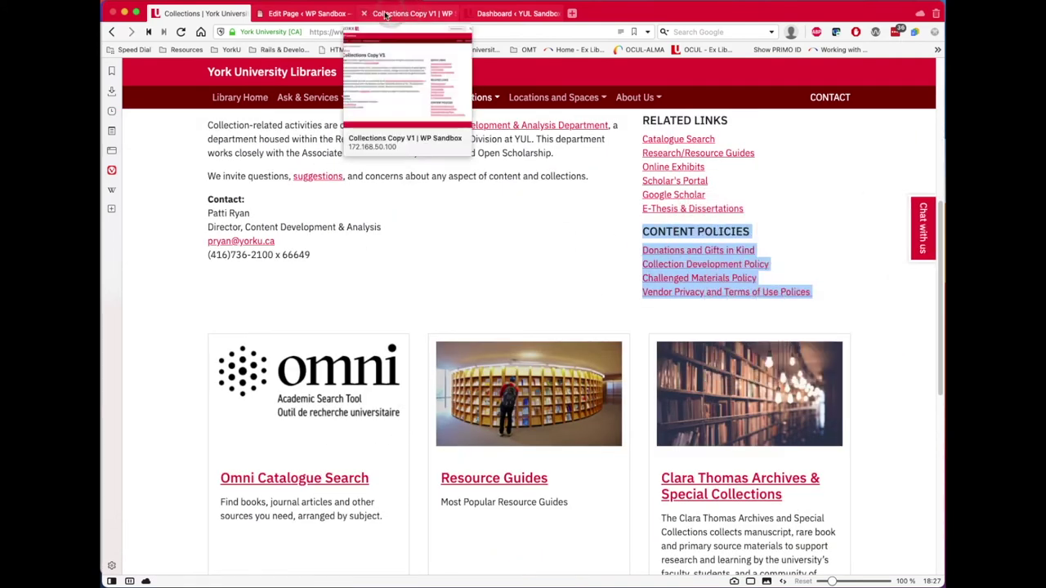
pyautogui.click(296, 11)
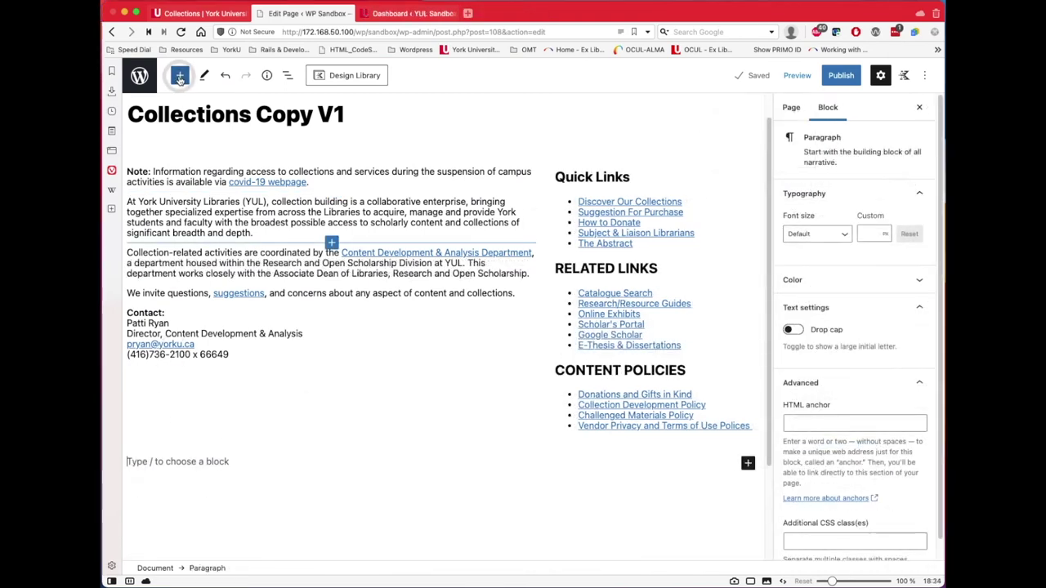
# - Open the block patterns in the inserter and review the pattern categories, keeping York Blocks as the category
pyautogui.click(179, 77)
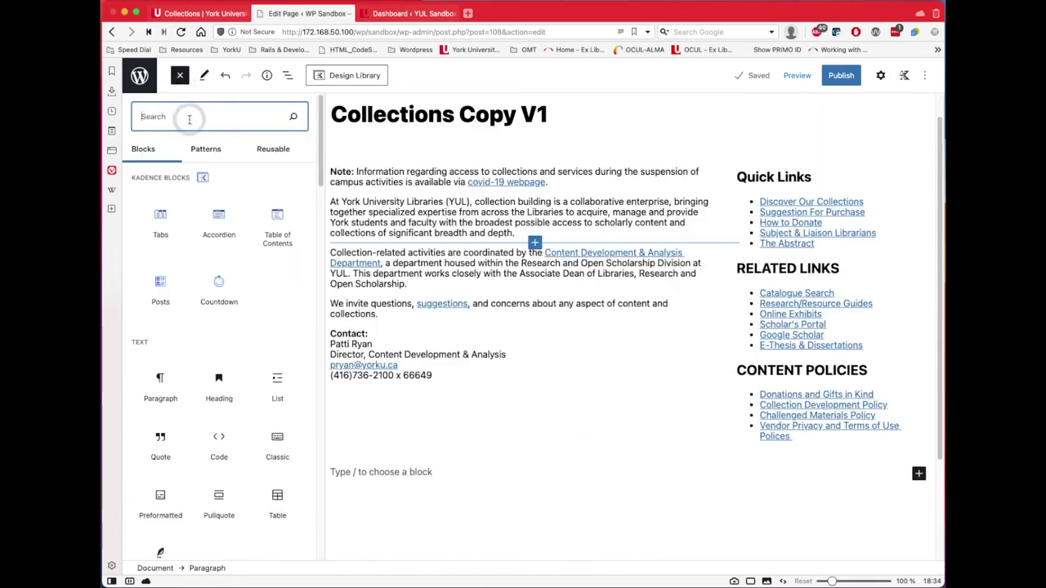
pyautogui.click(209, 151)
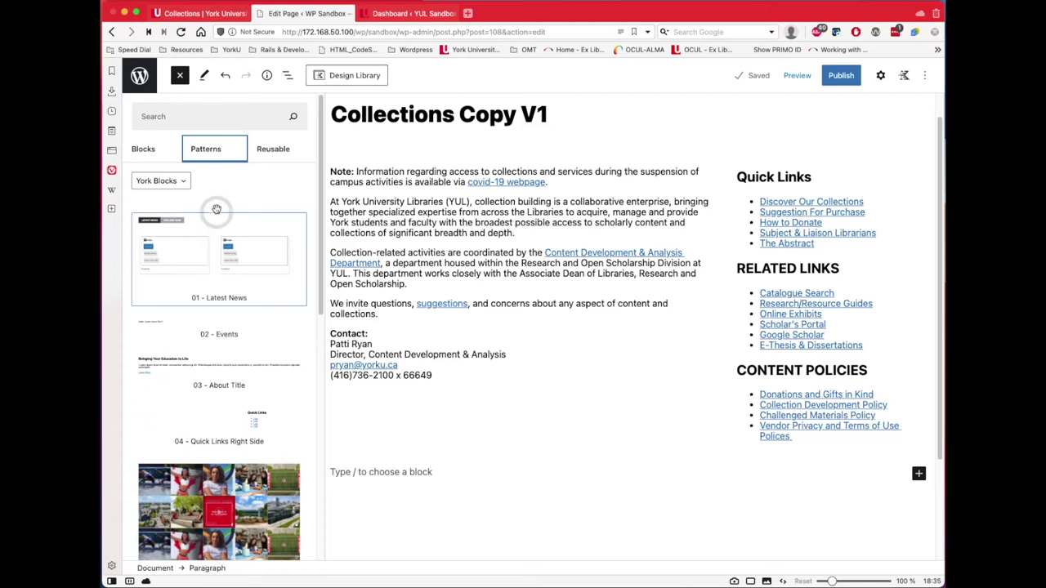
pyautogui.click(178, 181)
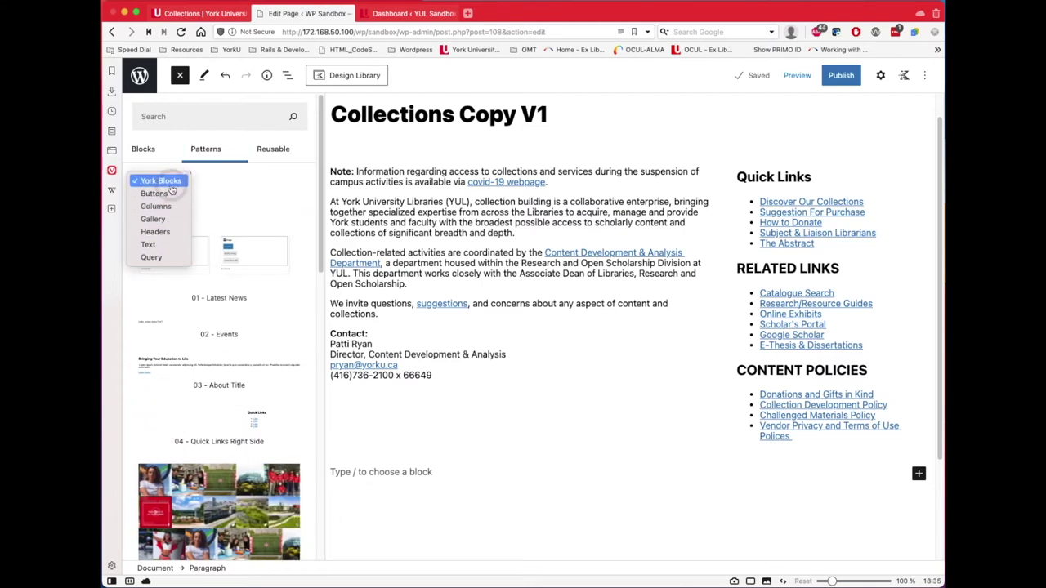
pyautogui.press('Up')
pyautogui.press('Up')
pyautogui.press('Up')
pyautogui.press('Up')
pyautogui.press('Up')
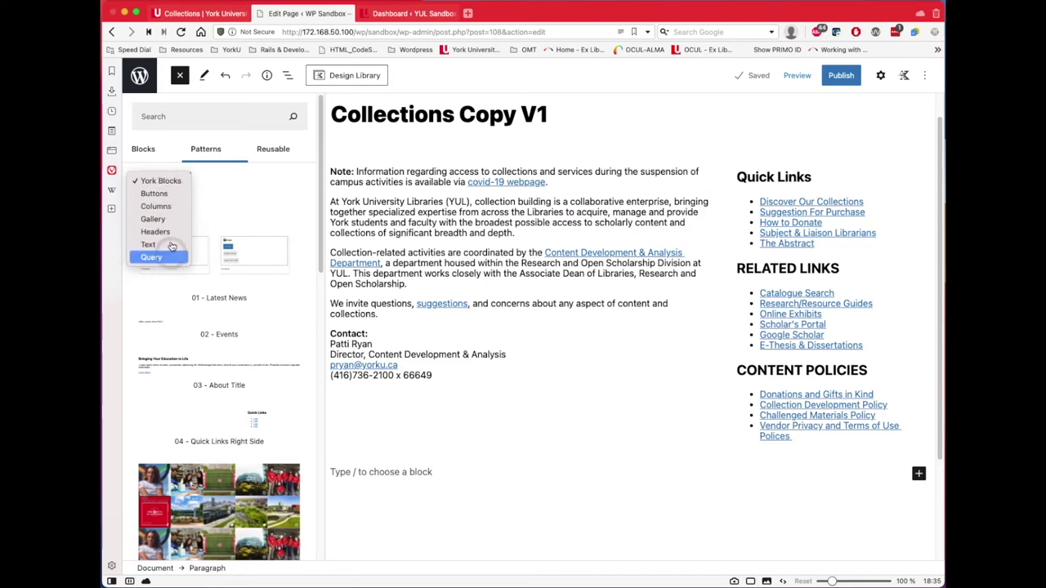
pyautogui.press('Return')
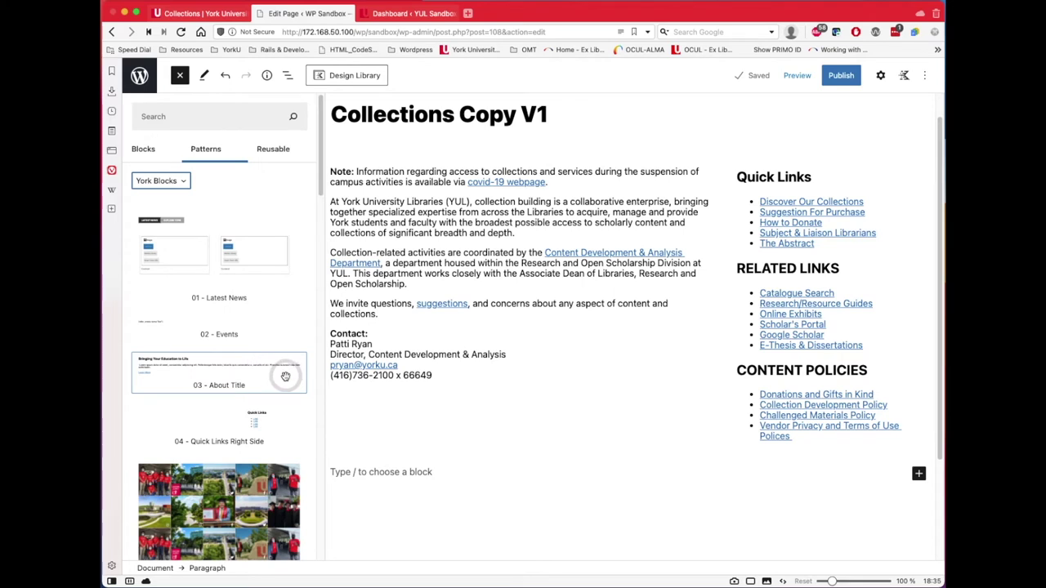
# - Look through the York Blocks patterns for a three-column card layout, comparing the Info Cards and Generic Featured Content Area variants
pyautogui.scroll(-3, 286, 376)
pyautogui.scroll(-7, 278, 376)
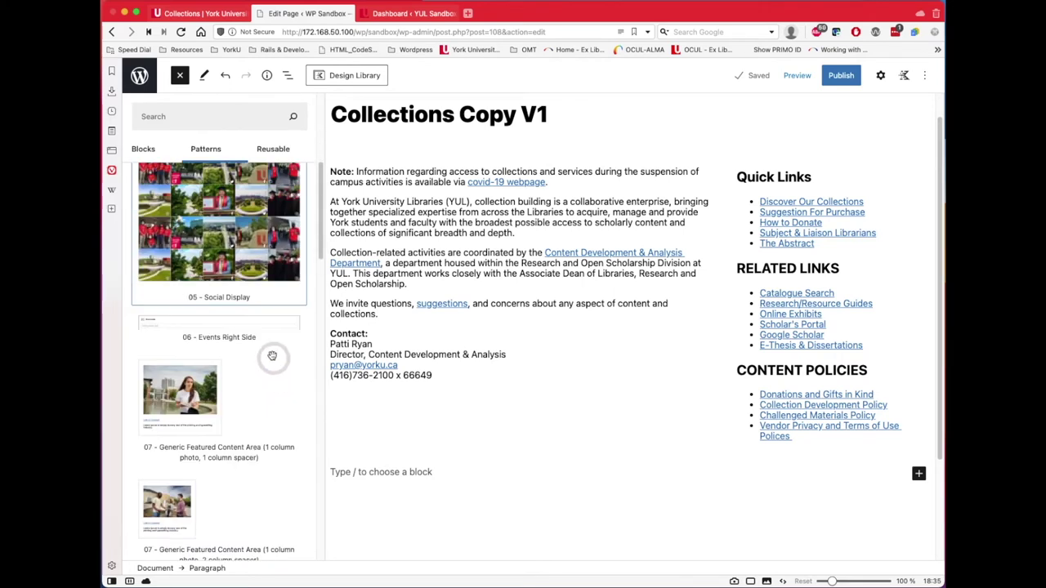
pyautogui.scroll(-6, 256, 396)
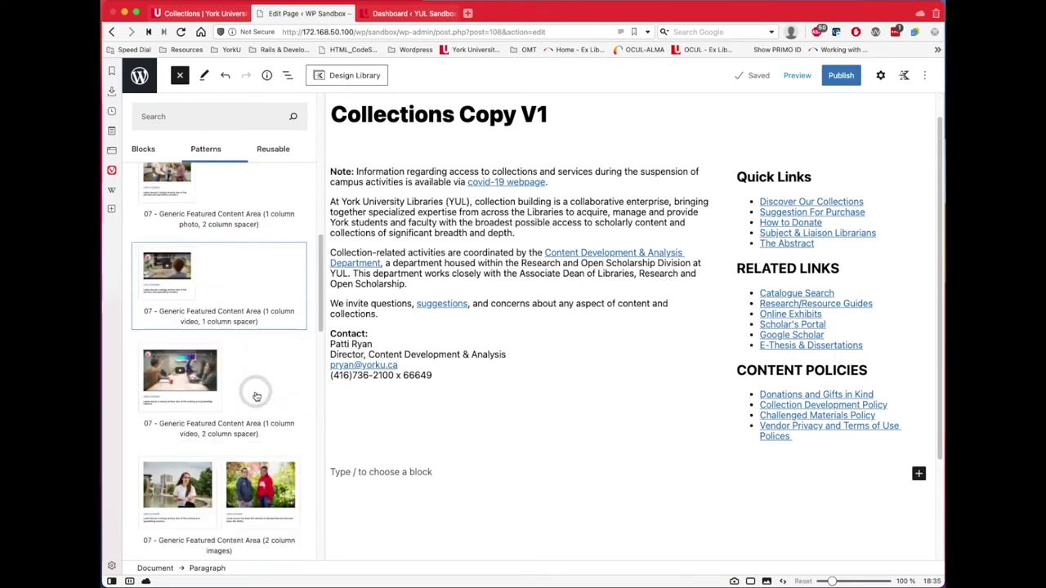
pyautogui.scroll(-3, 255, 390)
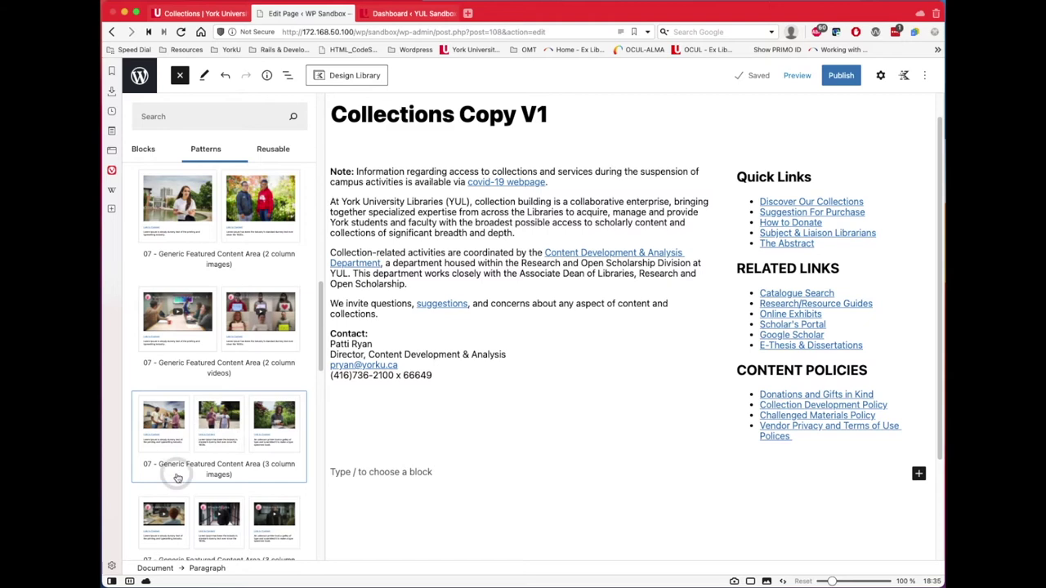
pyautogui.moveTo(319, 342); pyautogui.dragTo(308, 540)
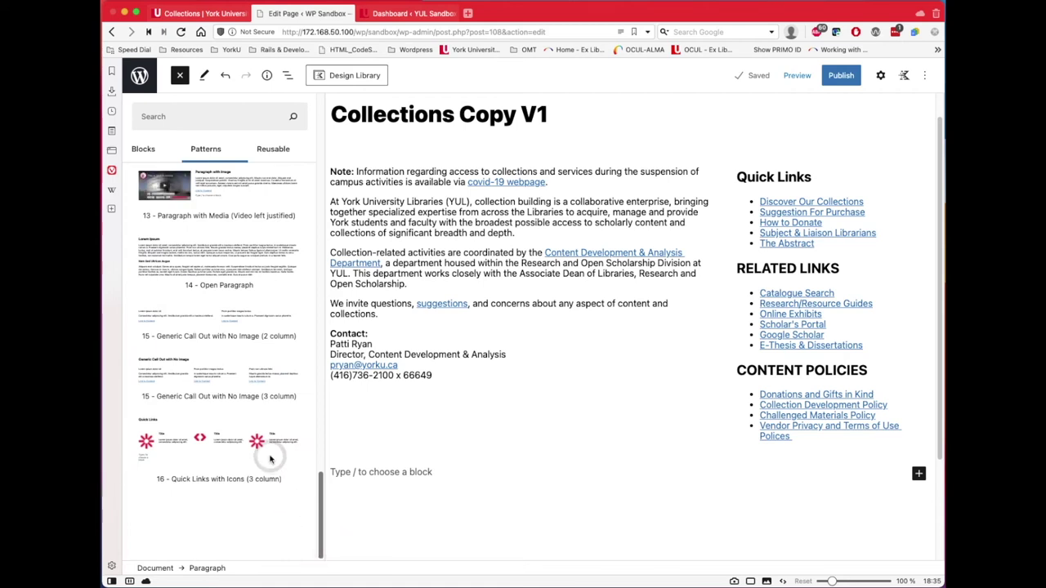
pyautogui.scroll(-4, 270, 459)
pyautogui.scroll(-5, 252, 431)
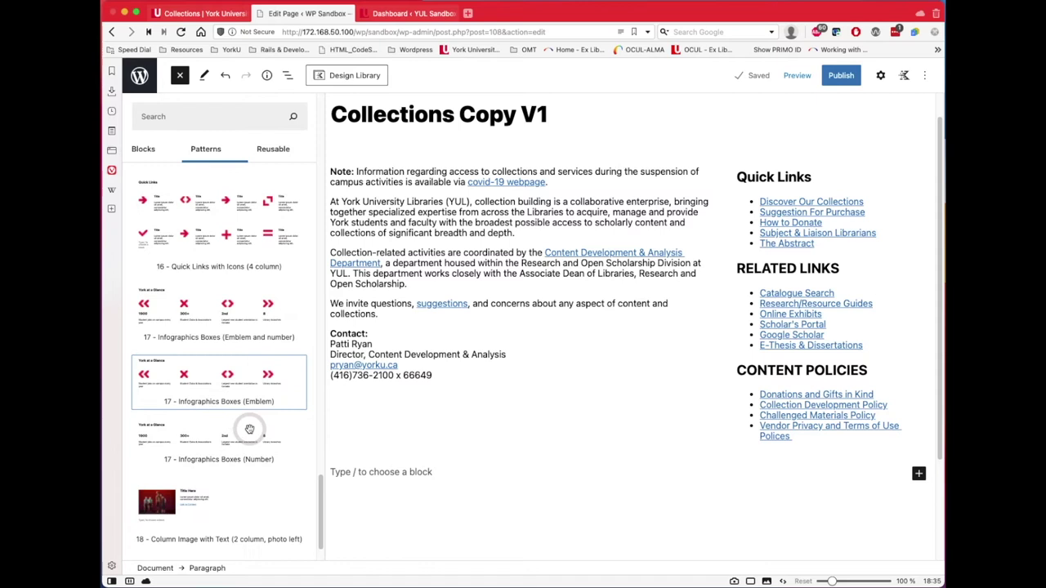
pyautogui.scroll(-6, 249, 431)
pyautogui.scroll(-3, 250, 432)
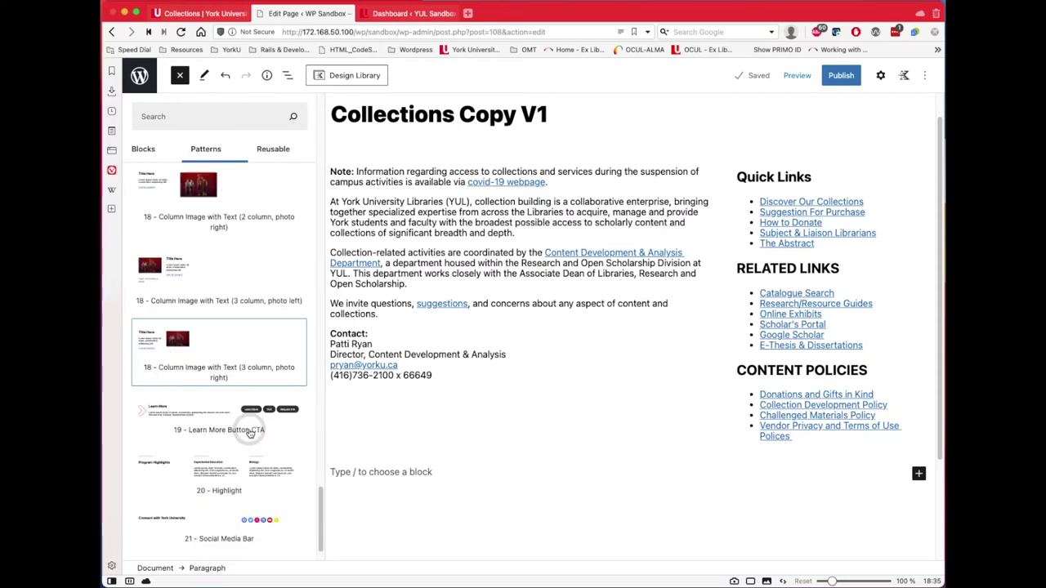
pyautogui.scroll(-2, 250, 433)
pyautogui.scroll(-4, 249, 432)
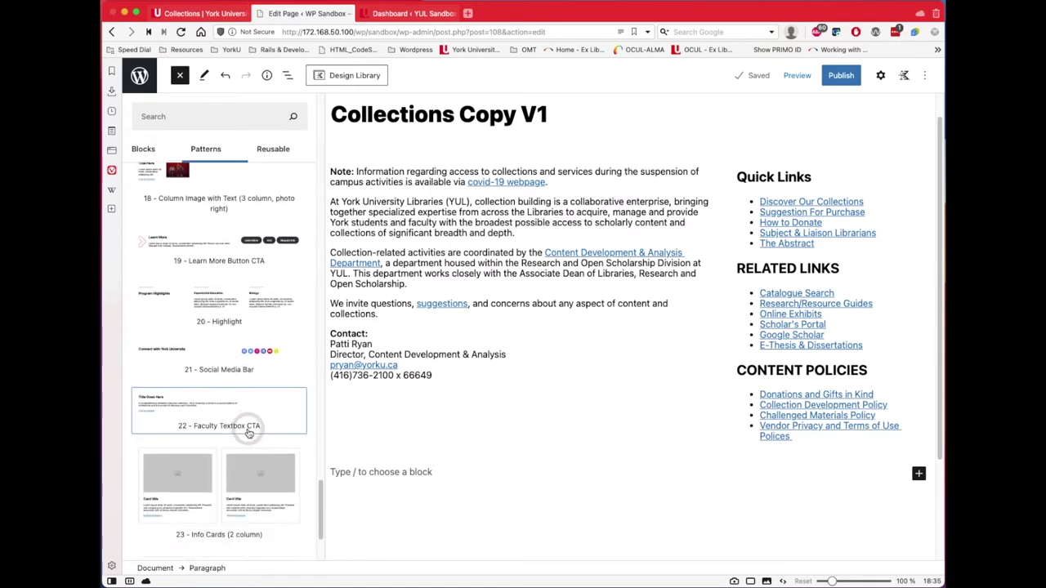
pyautogui.scroll(-2, 248, 429)
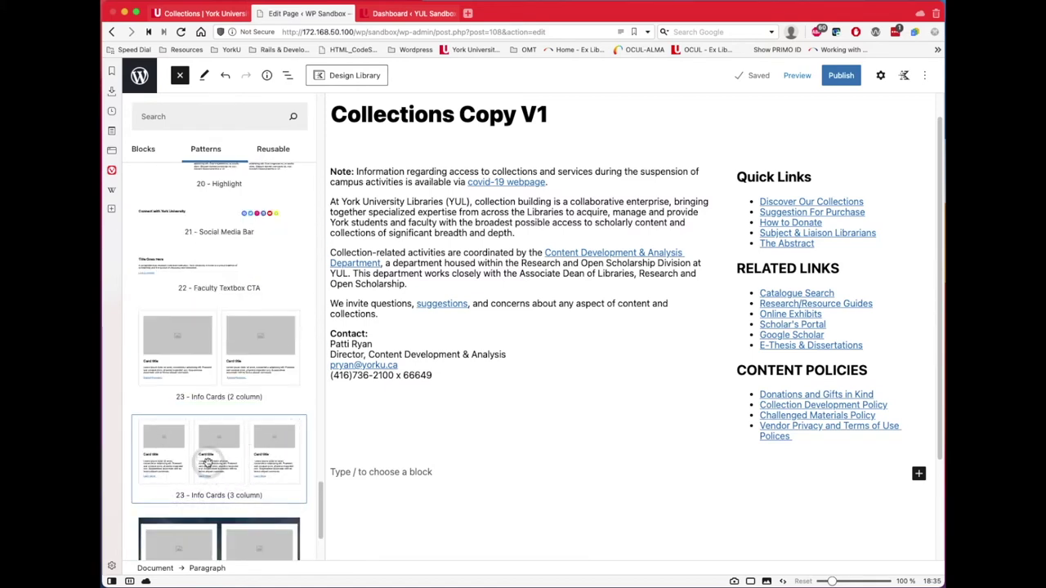
pyautogui.scroll(-4, 206, 462)
pyautogui.scroll(-1, 207, 468)
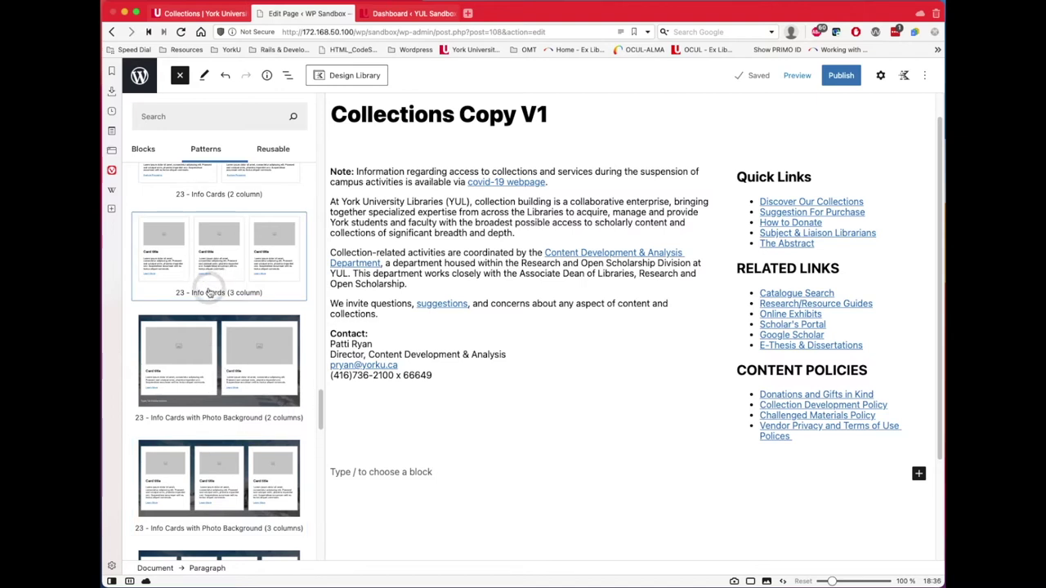
pyautogui.scroll(-1, 264, 430)
pyautogui.scroll(-1, 264, 430)
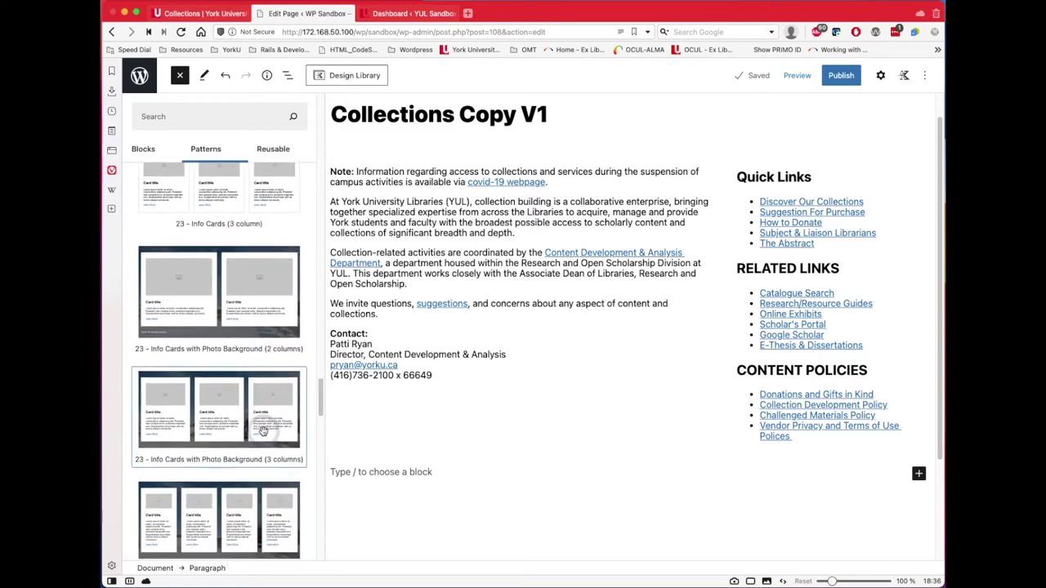
pyautogui.scroll(15, 245, 368)
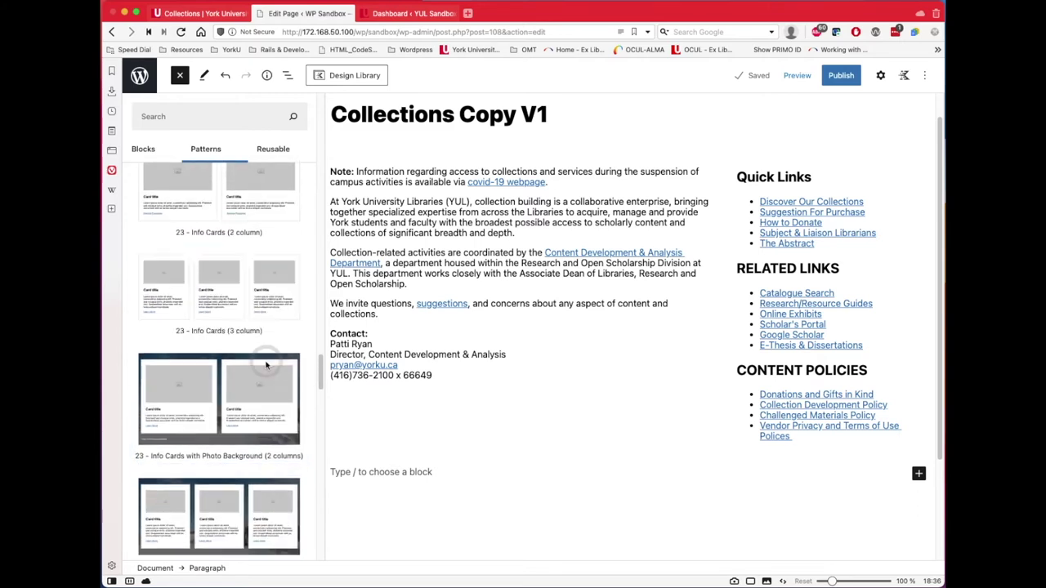
pyautogui.scroll(10, 265, 365)
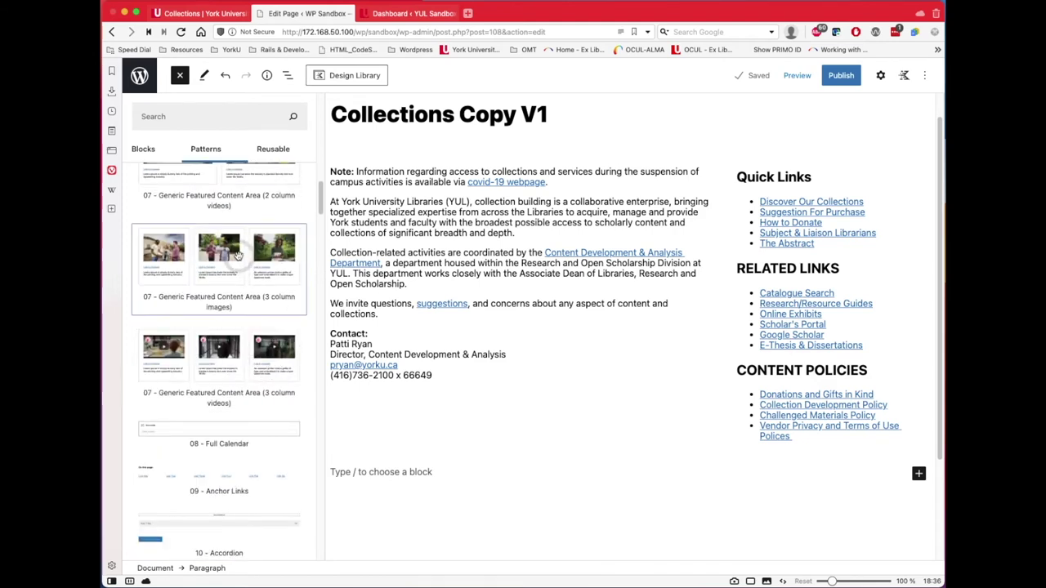
# - Insert the "07 - Generic Featured Content Area (3 column images)" pattern below the main text and compare it with the live page's card row
pyautogui.click(236, 255)
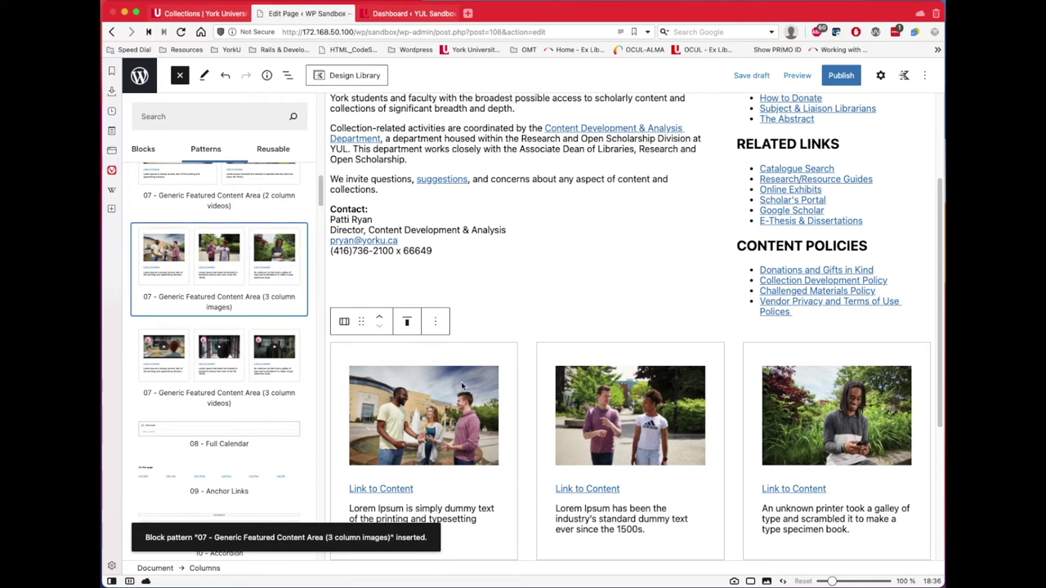
pyautogui.click(454, 383)
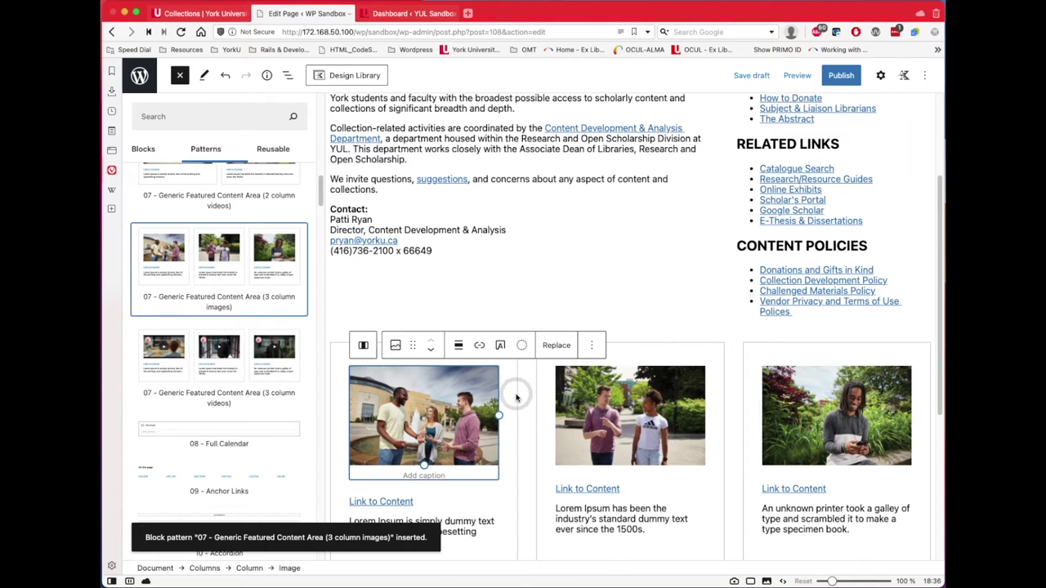
pyautogui.click(214, 13)
pyautogui.click(310, 436)
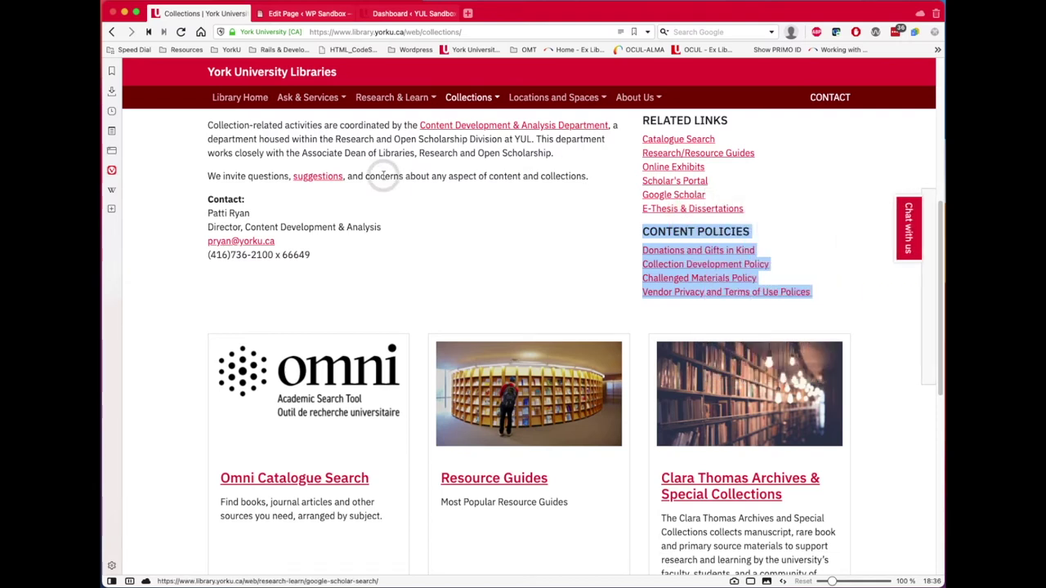
pyautogui.click(300, 13)
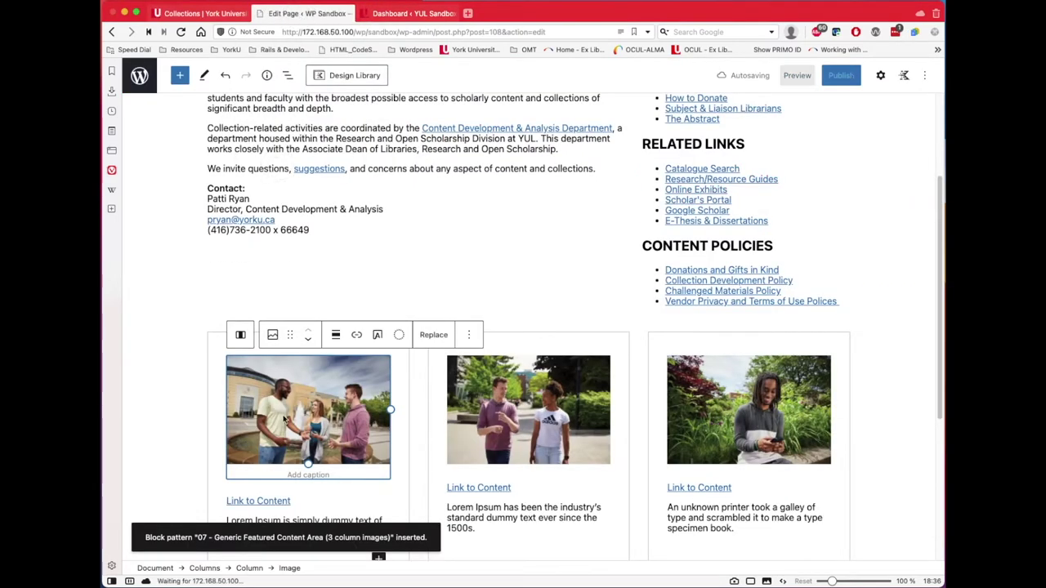
# - Replace the first card's image with the Omni logo Omni-Dual-RGB-01-1024x424-1.png from the media library
pyautogui.click(428, 336)
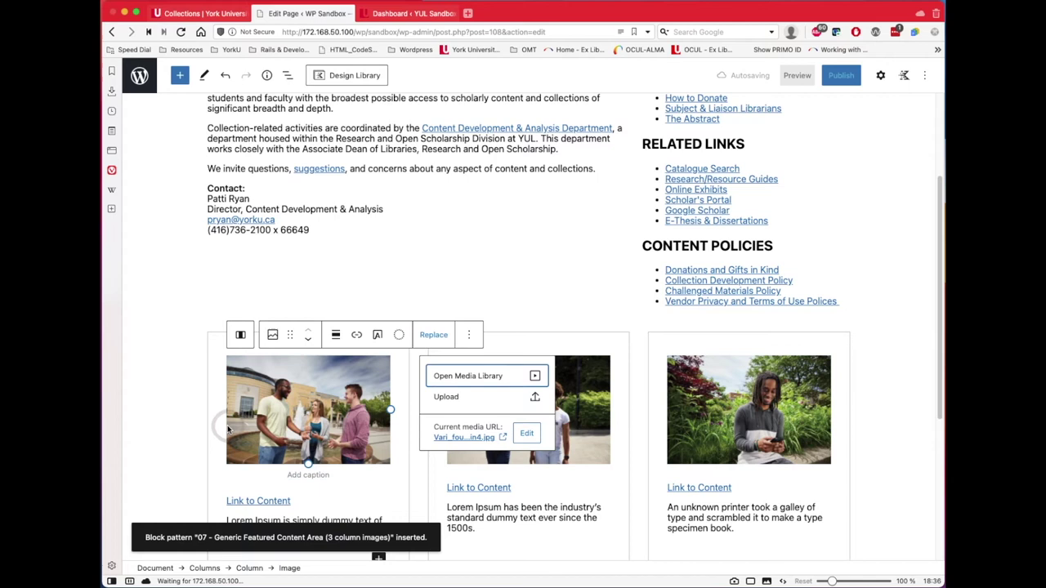
pyautogui.click(465, 377)
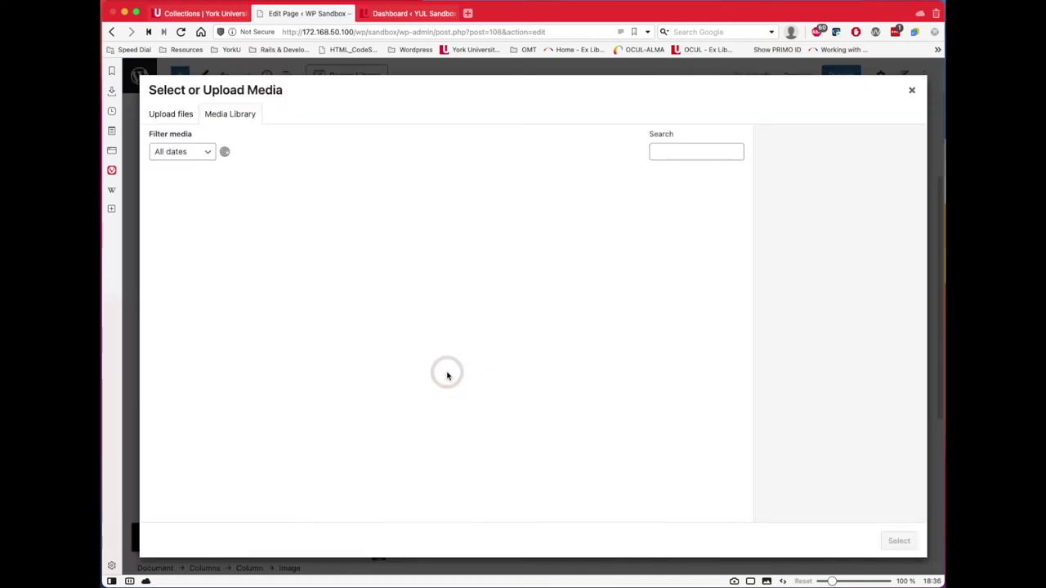
pyautogui.click(407, 218)
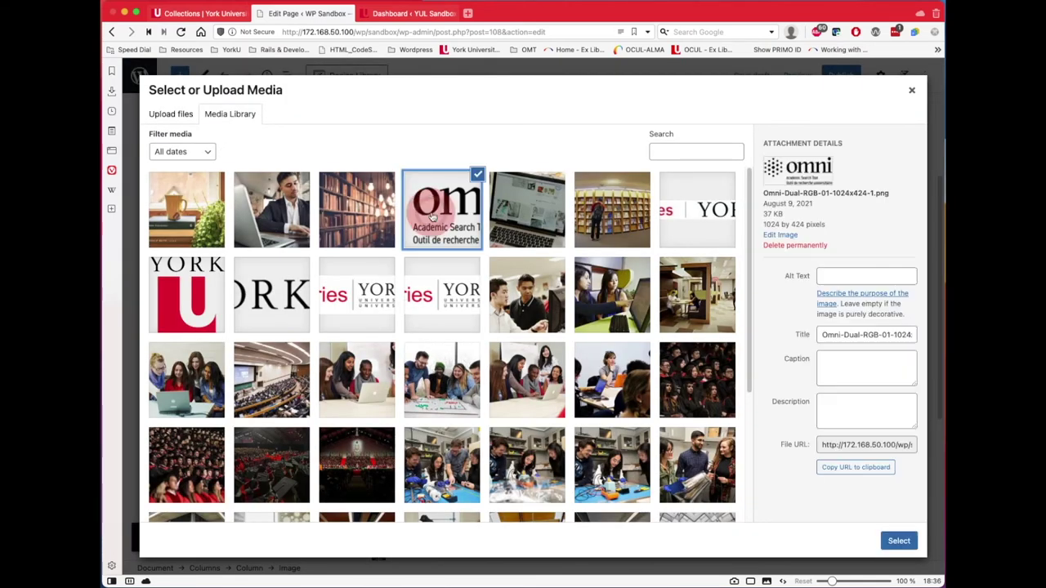
pyautogui.click(895, 540)
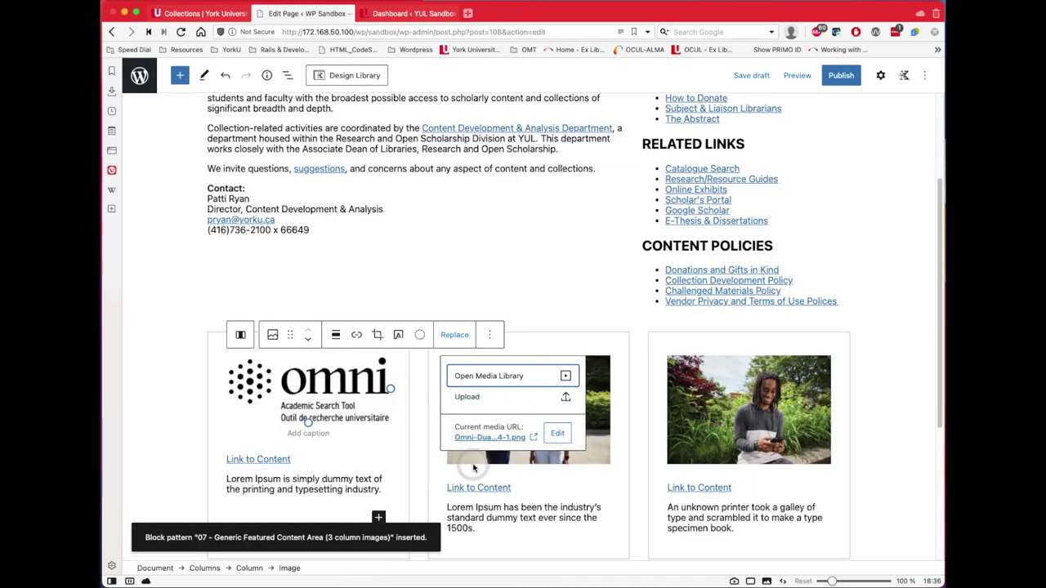
# - Replace the second card's image with the media library photo of a person facing curved bookshelves
pyautogui.click(473, 464)
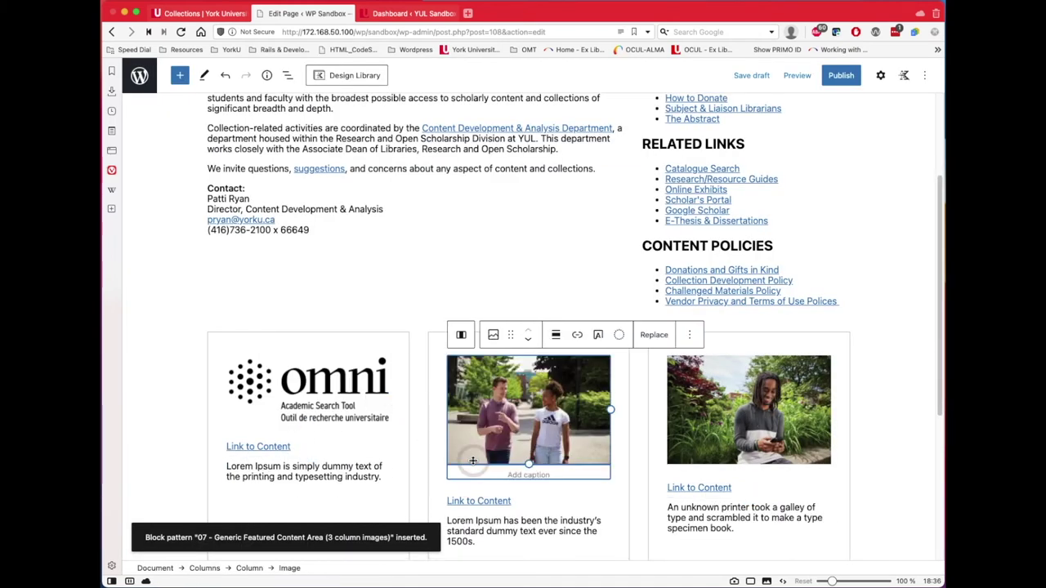
pyautogui.click(653, 335)
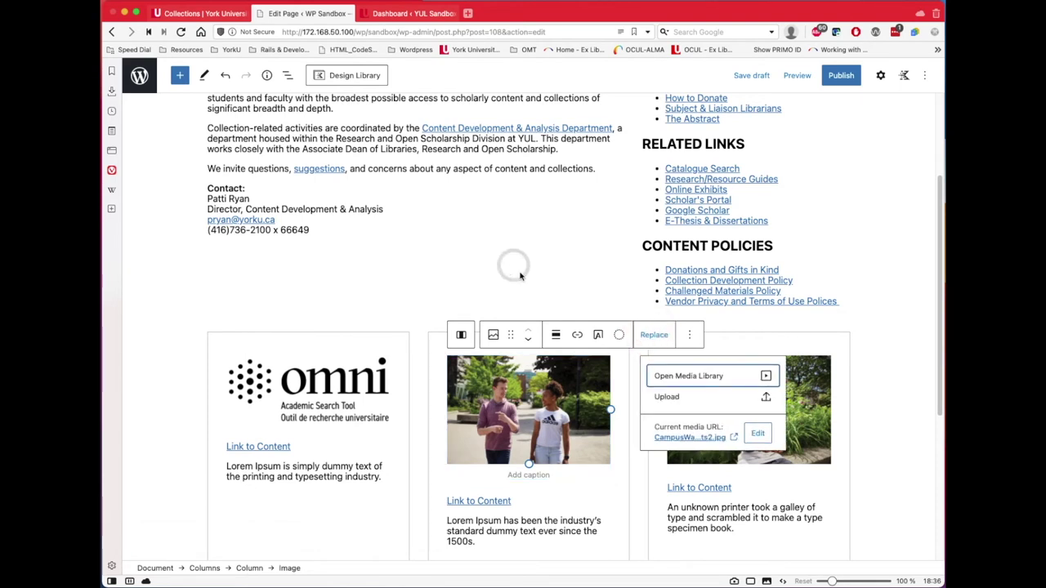
pyautogui.click(683, 373)
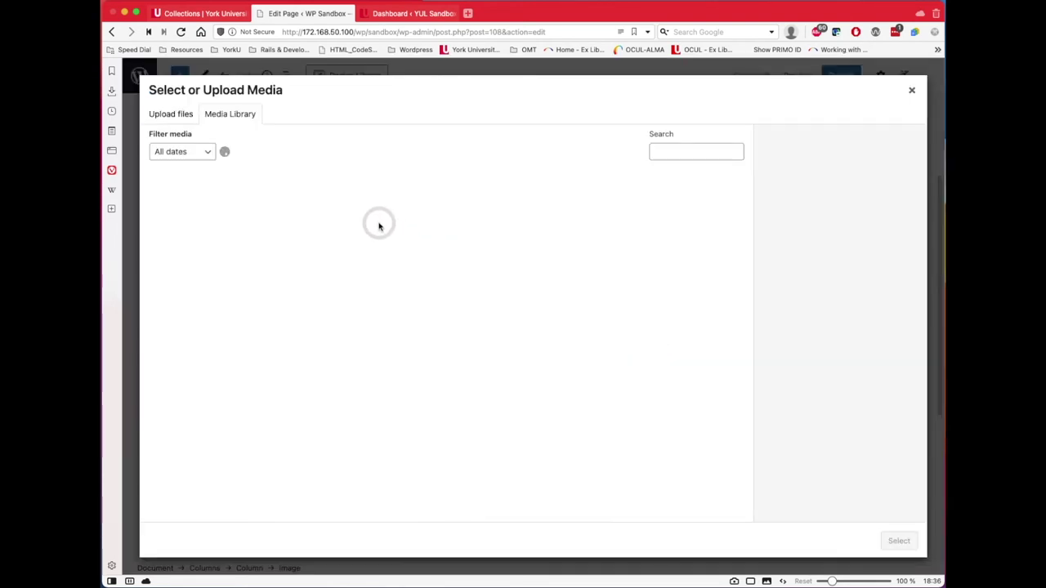
pyautogui.click(594, 211)
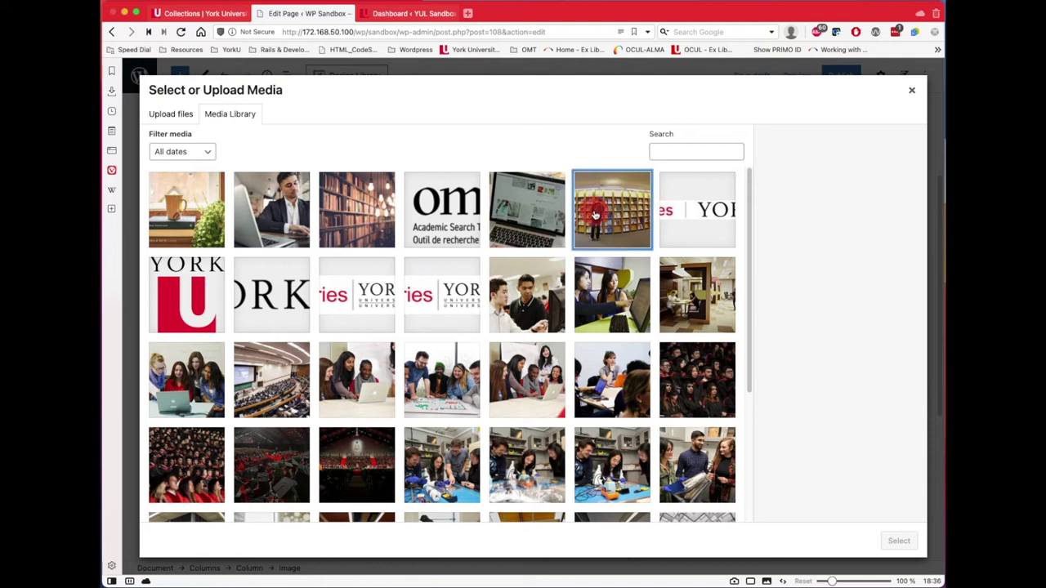
pyautogui.click(895, 540)
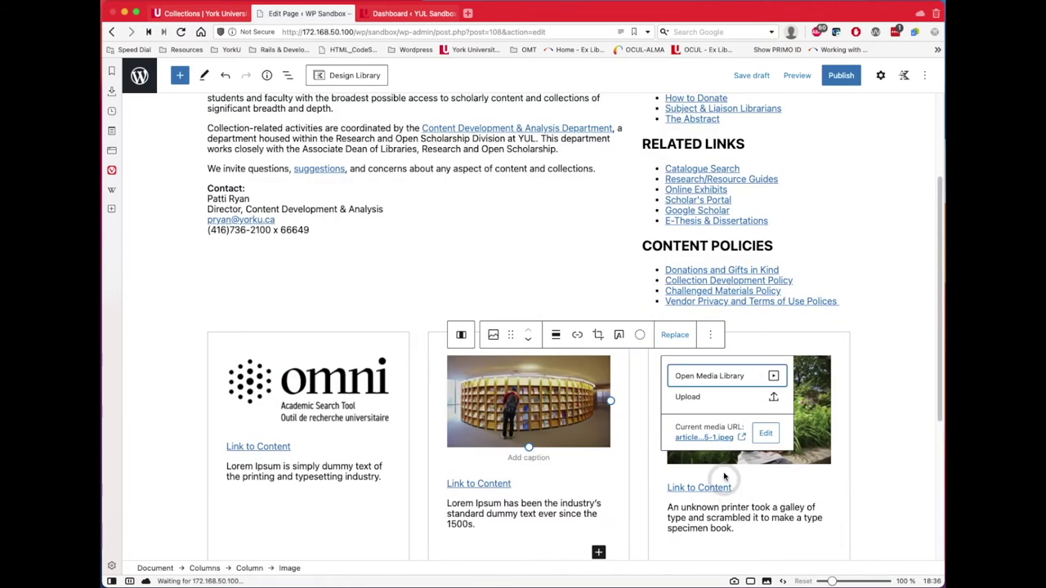
# - Replace the third card's image with the media library photo of bookshelves and hanging light bulbs
pyautogui.click(822, 398)
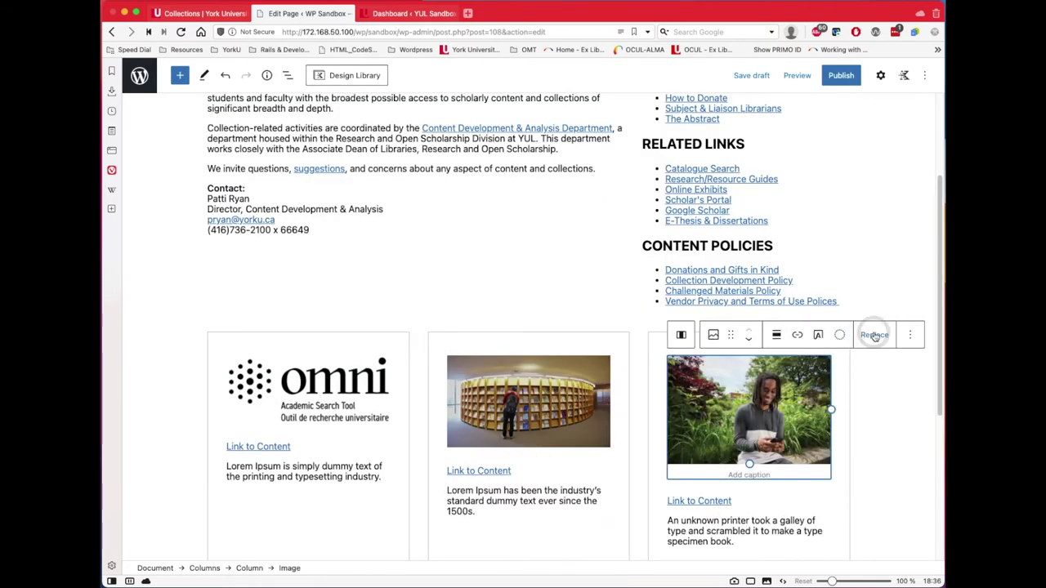
pyautogui.click(872, 335)
pyautogui.click(783, 376)
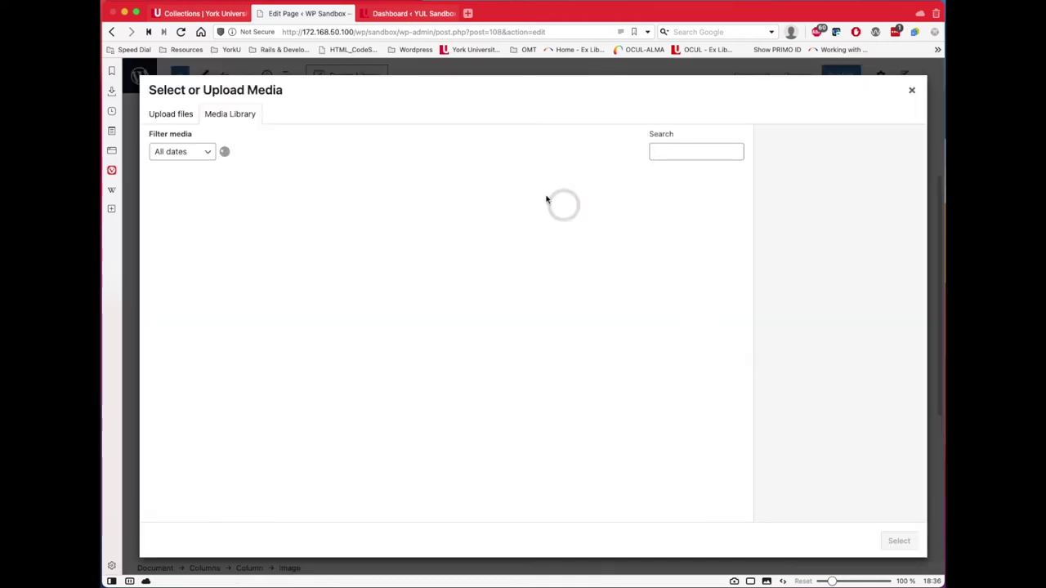
pyautogui.click(357, 222)
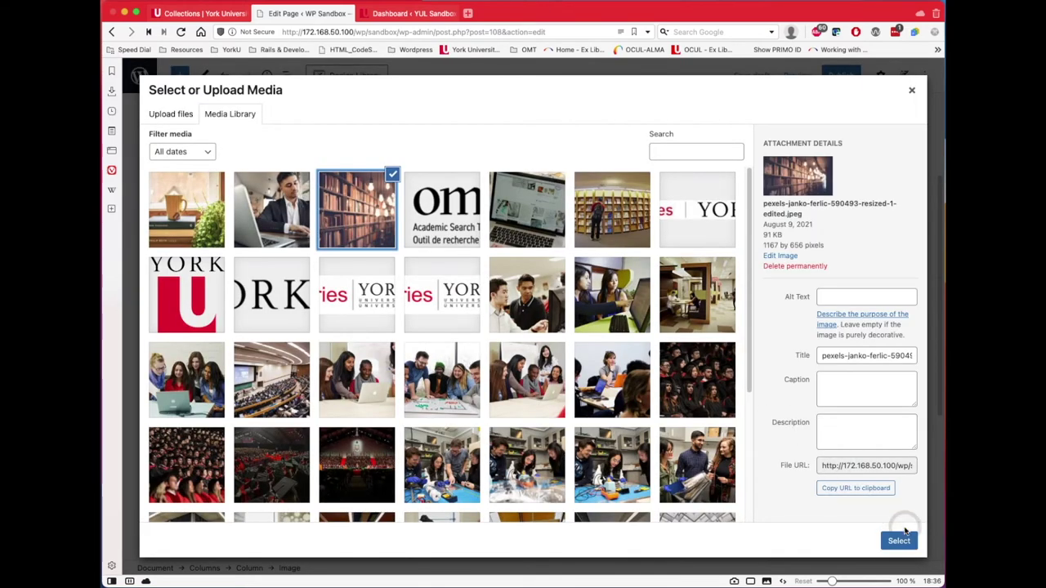
pyautogui.click(898, 540)
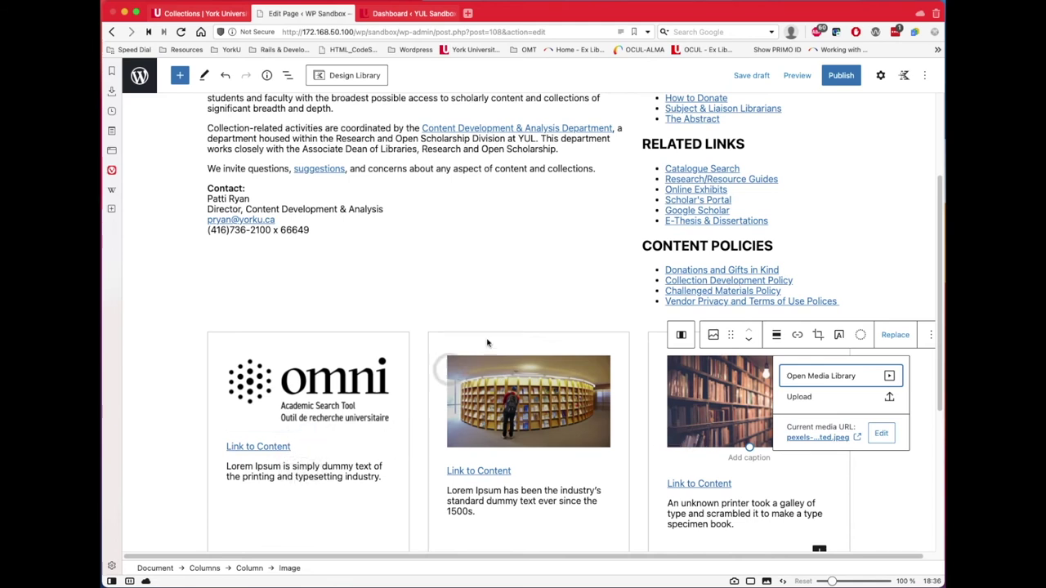
# - Preview the page in a new tab to check the three image cards, and return to the page editor
pyautogui.click(795, 76)
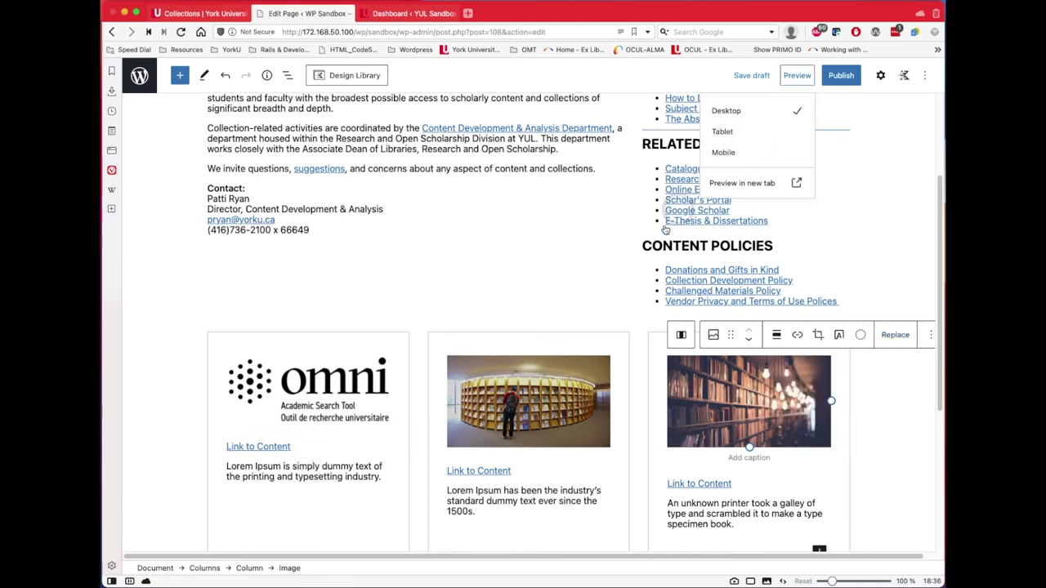
pyautogui.click(763, 183)
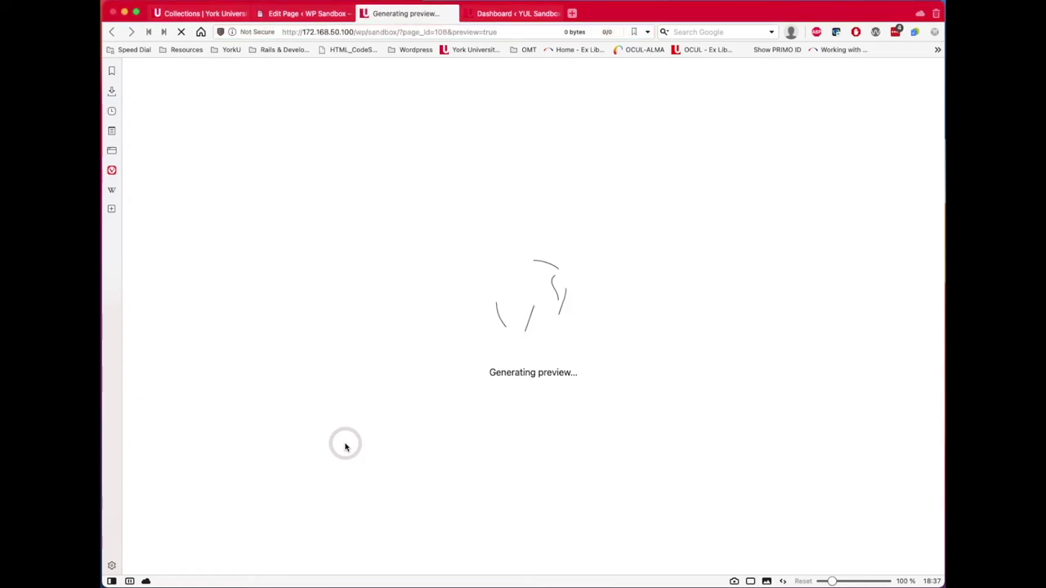
pyautogui.scroll(-5, 346, 457)
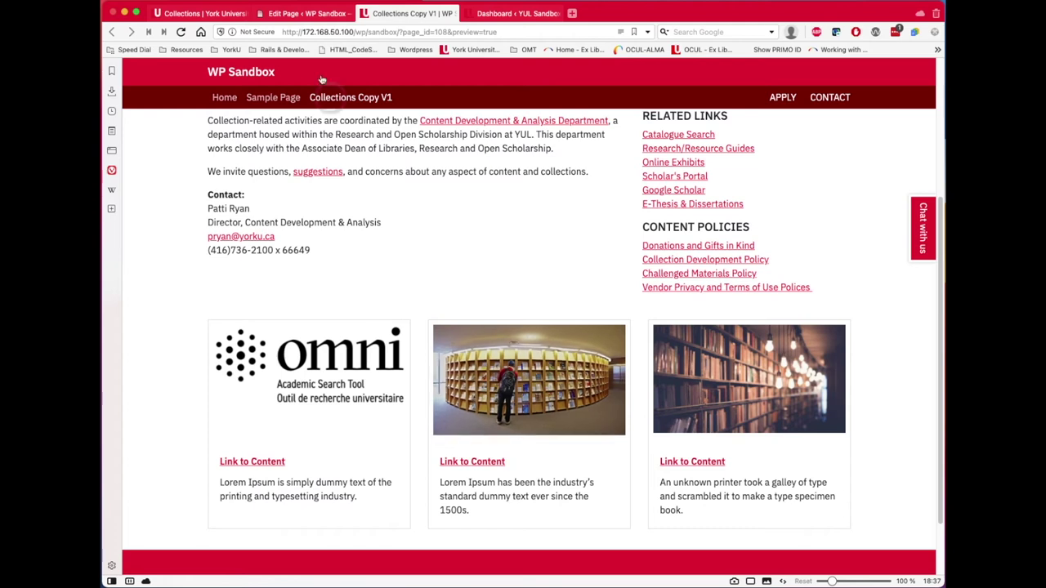
pyautogui.moveTo(318, 22)
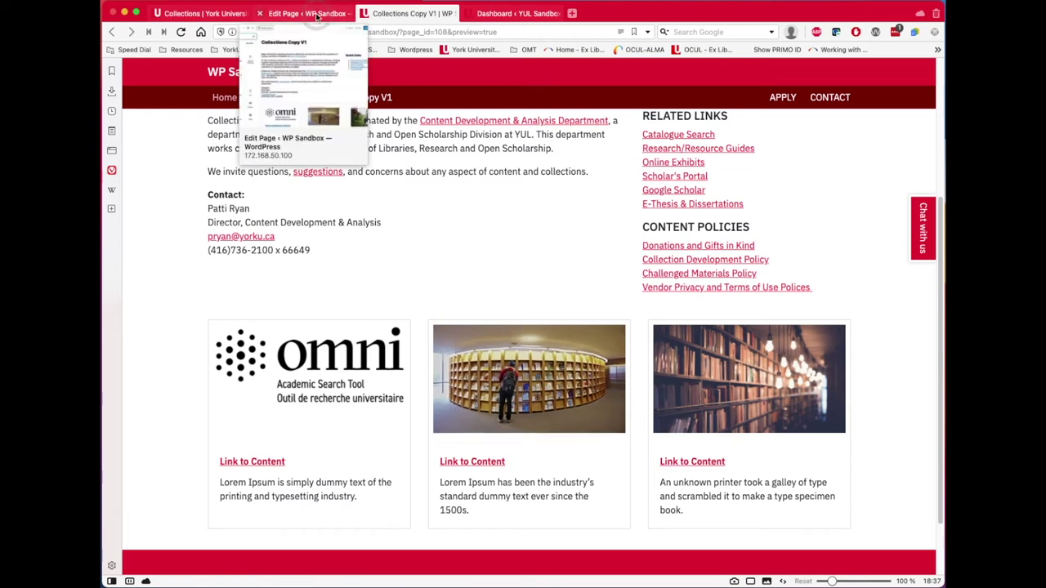
pyautogui.click(317, 17)
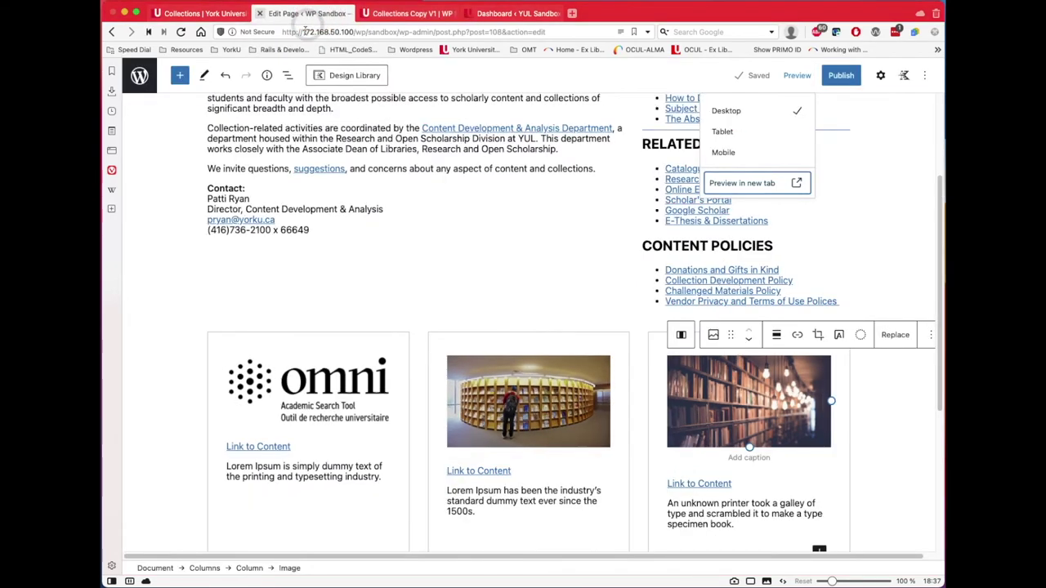
# - Copy the description "Find books, journal articles and other sources you need, arranged by subject." from the live page's Omni Catalogue Search card
pyautogui.click(196, 13)
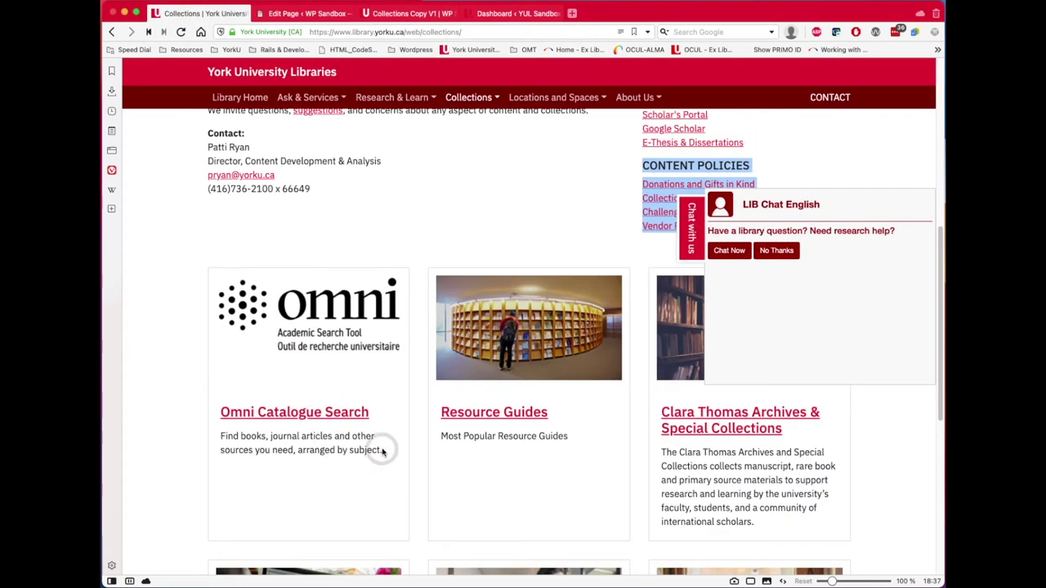
pyautogui.click(381, 452)
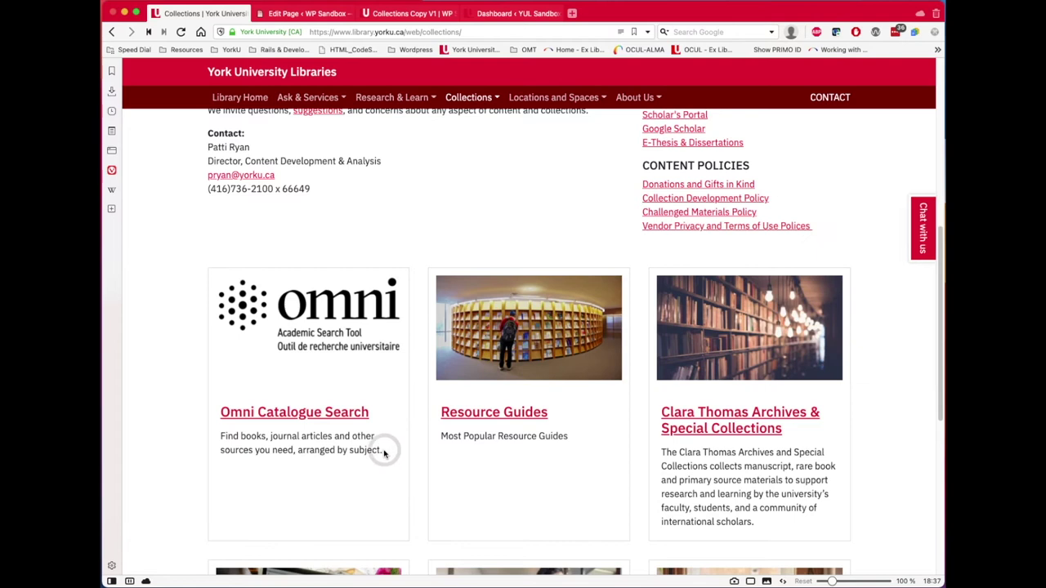
pyautogui.moveTo(380, 450); pyautogui.dragTo(214, 417)
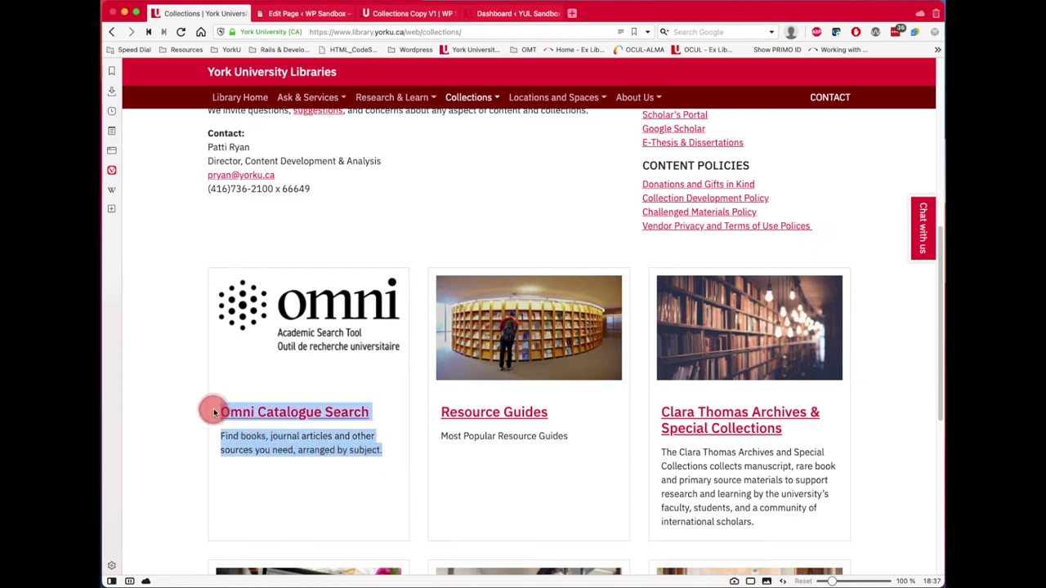
pyautogui.moveTo(212, 415); pyautogui.dragTo(210, 427)
pyautogui.press('super+c')
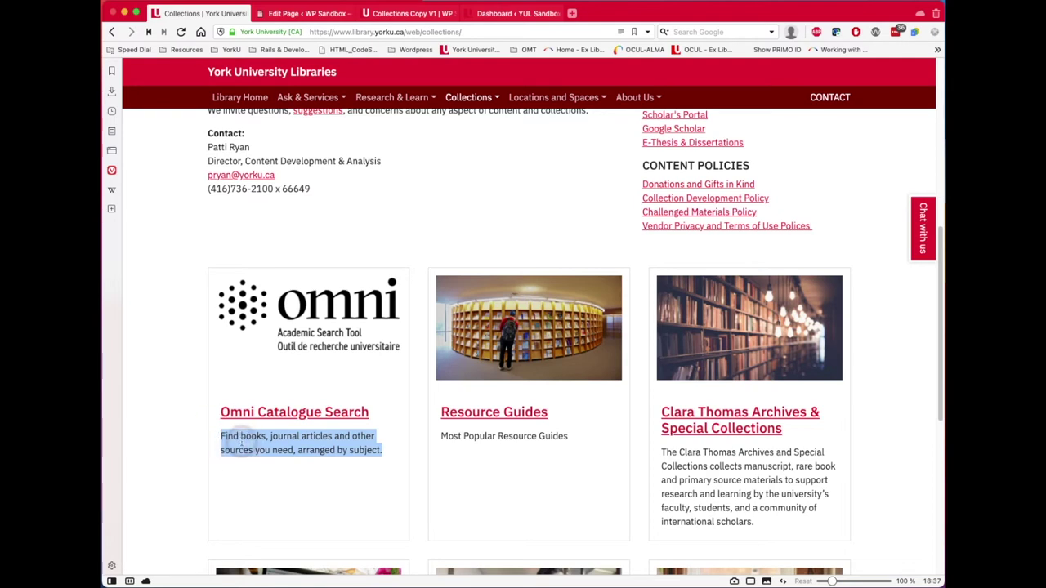
pyautogui.rightClick(242, 446)
pyautogui.click(259, 424)
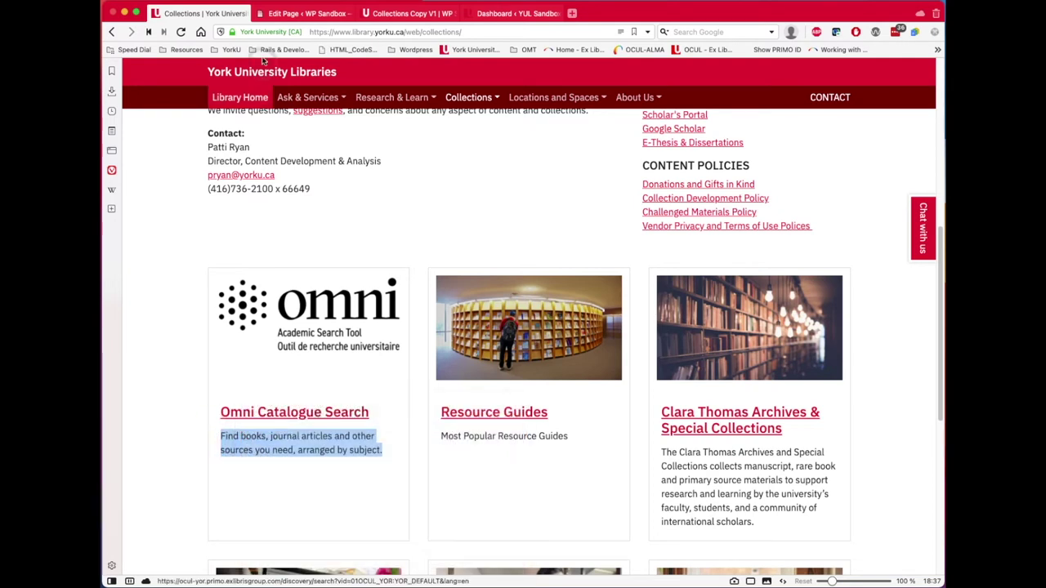
# - Replace the first card's Lorem Ipsum text in the page editor with the copied Omni description
pyautogui.click(307, 14)
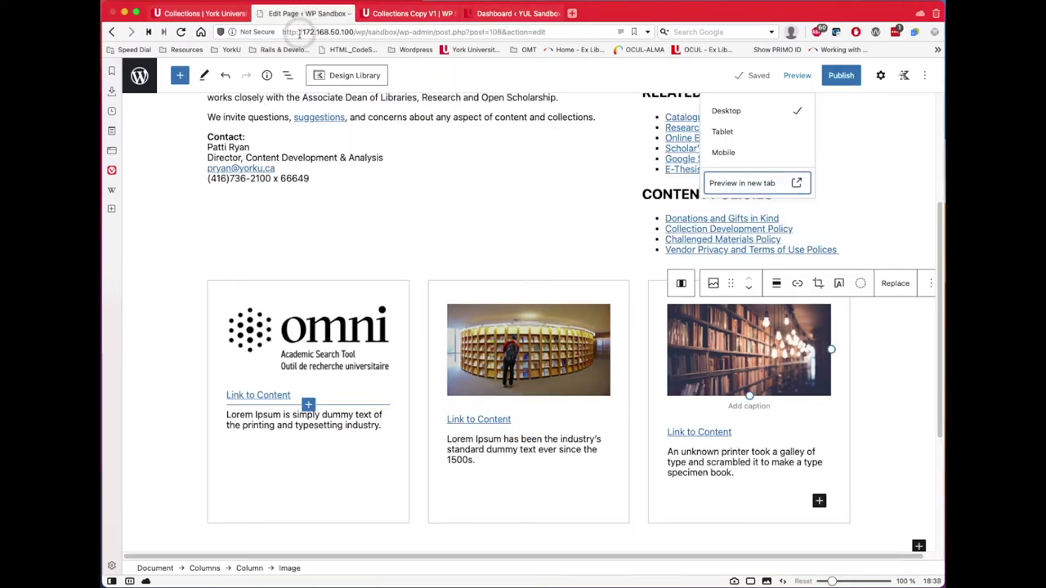
pyautogui.moveTo(385, 425); pyautogui.dragTo(218, 416)
pyautogui.rightClick(237, 420)
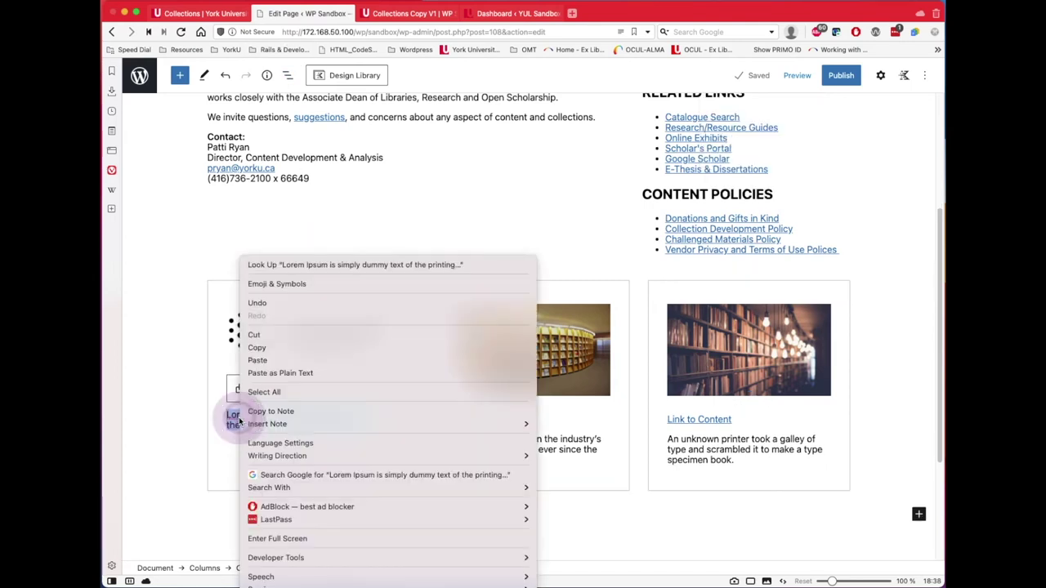
pyautogui.click(259, 360)
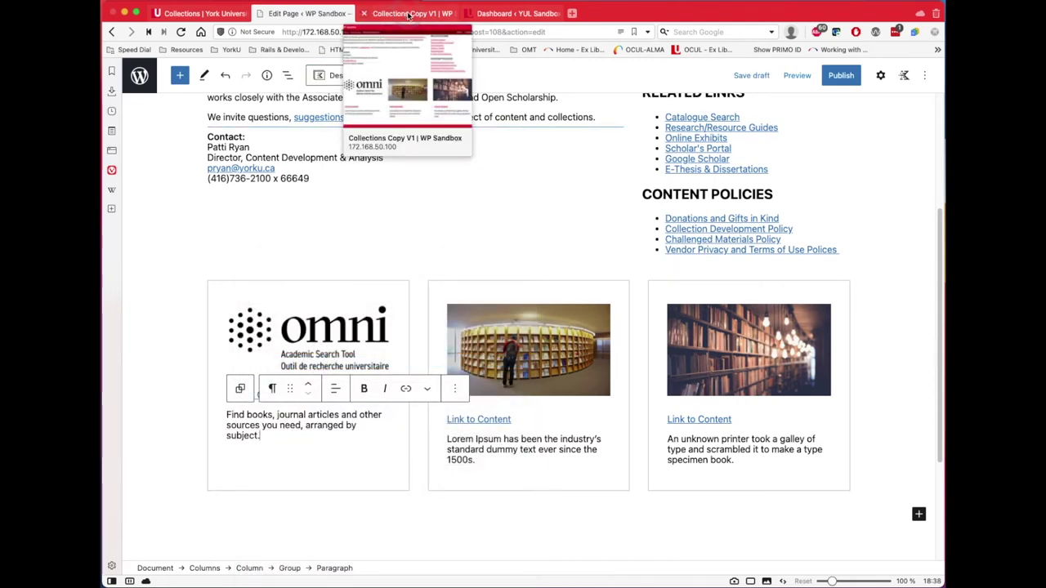
# - Copy the card title "Omni Catalogue Search" from the live Collections page and return to the page editor
pyautogui.click(205, 13)
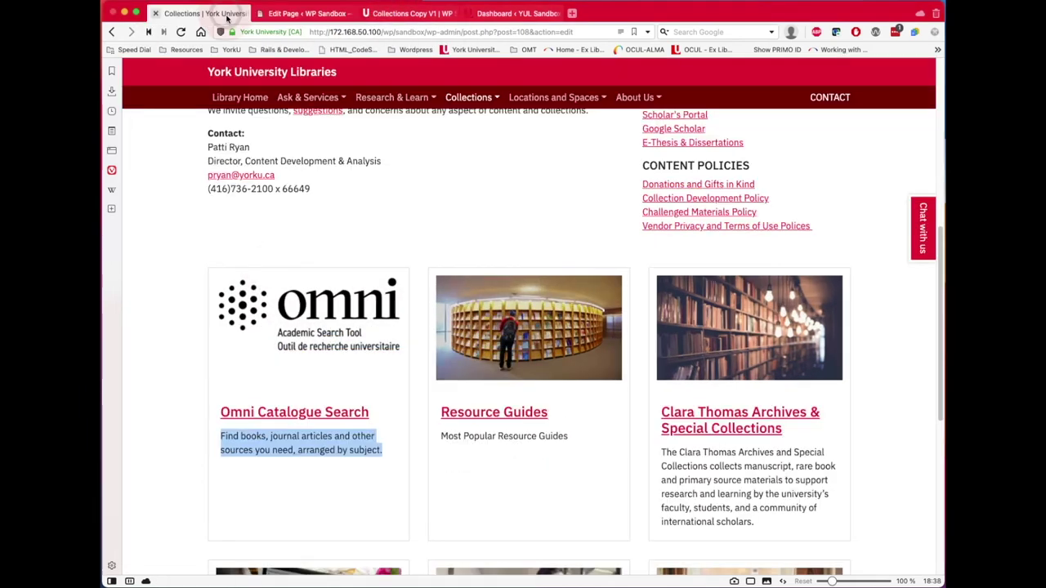
pyautogui.click(373, 414)
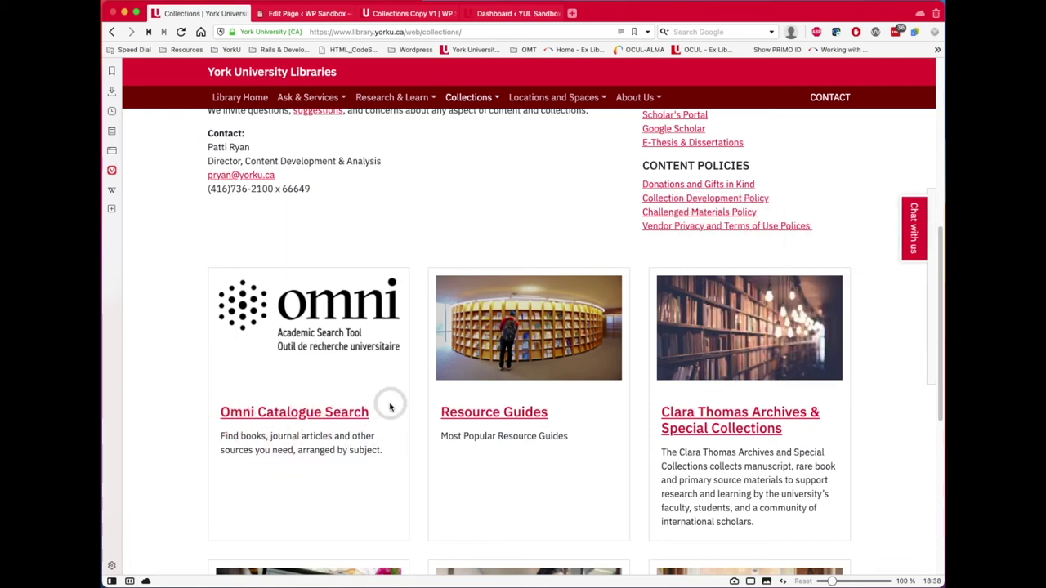
pyautogui.moveTo(369, 411); pyautogui.dragTo(214, 412)
pyautogui.press('super+c')
pyautogui.rightClick(243, 411)
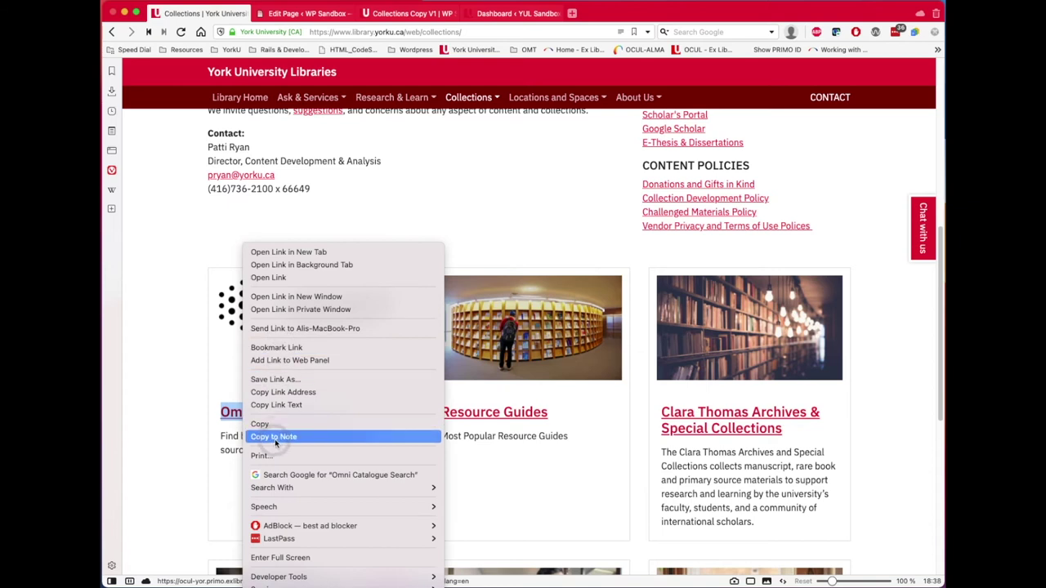
pyautogui.click(262, 424)
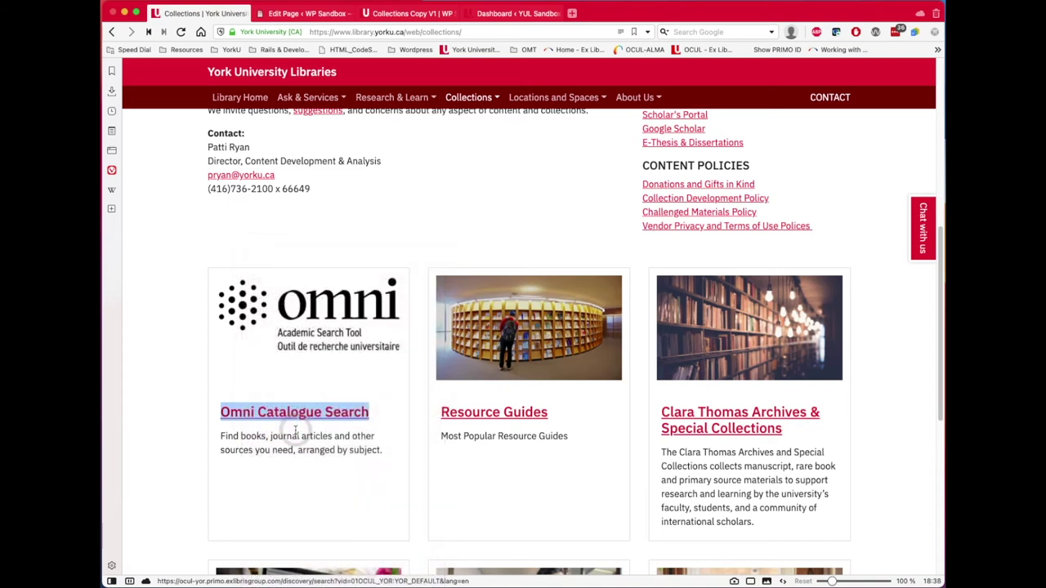
pyautogui.click(320, 18)
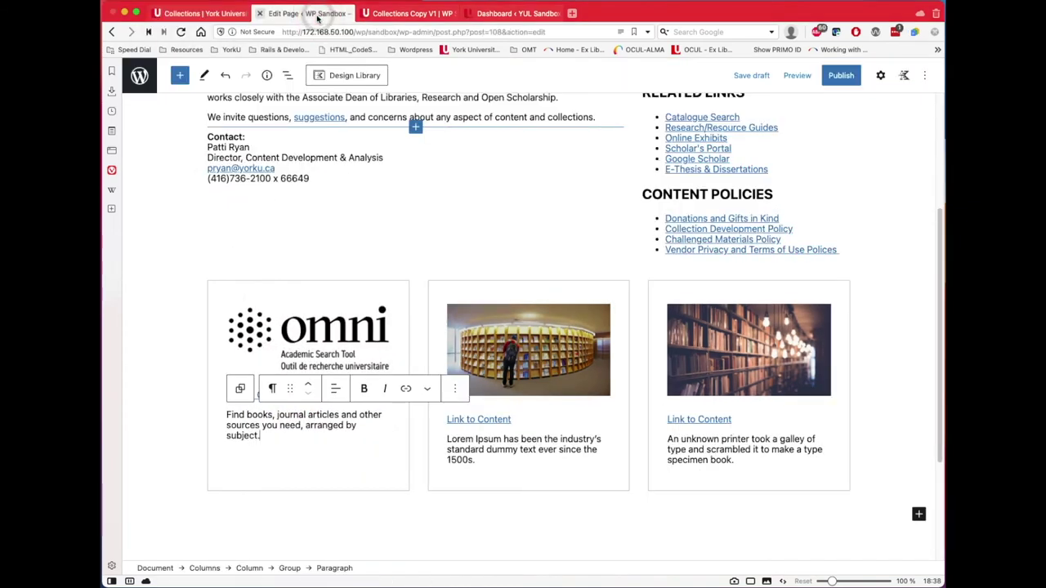
# - Replace the first card's "Link to Content" text with the copied title "Omni Catalogue Search"
pyautogui.click(323, 448)
pyautogui.click(299, 394)
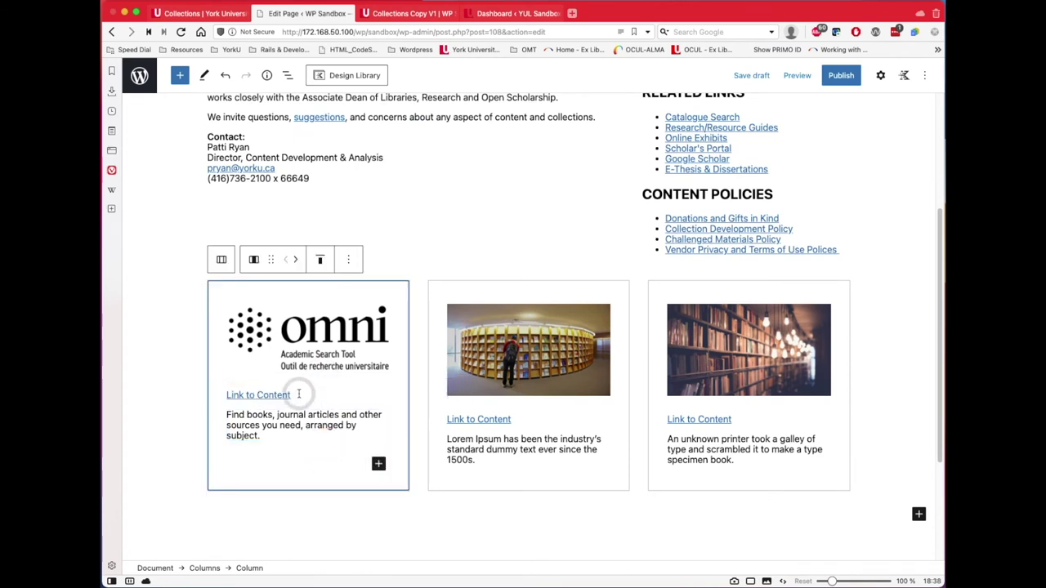
pyautogui.moveTo(295, 394); pyautogui.dragTo(238, 397)
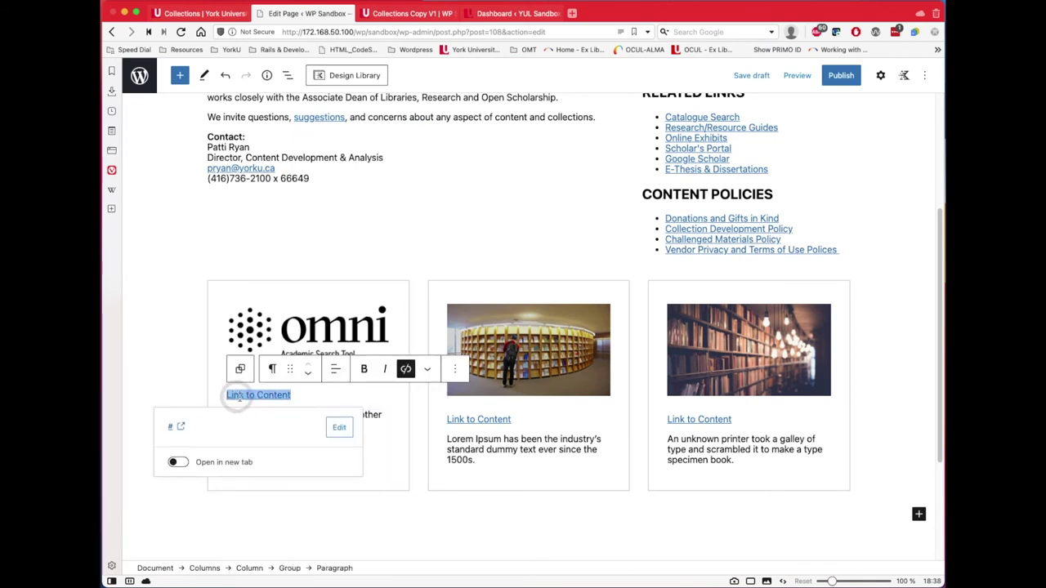
pyautogui.rightClick(285, 395)
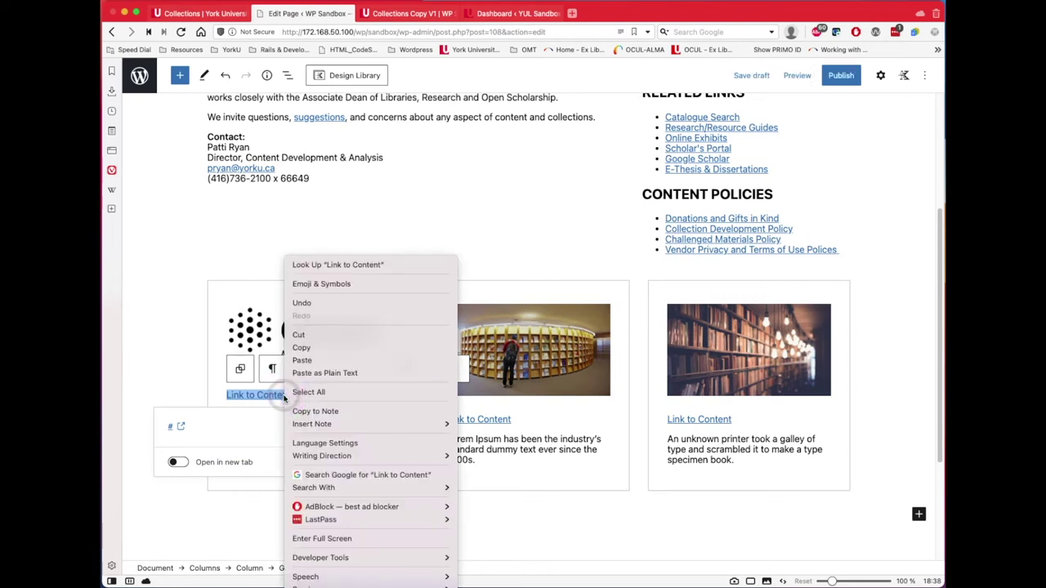
pyautogui.click(314, 362)
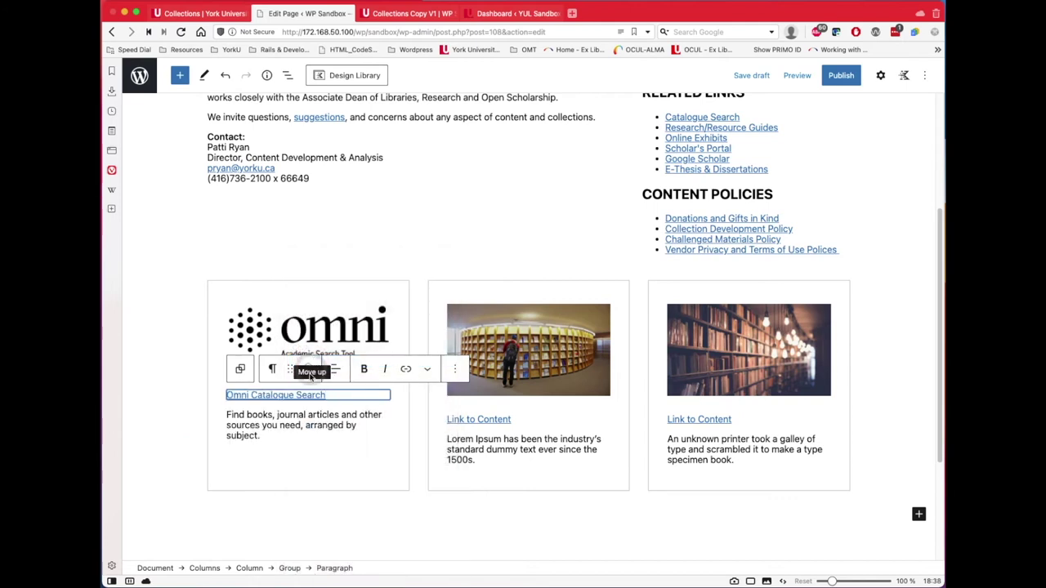
# - Copy the link address of the Omni Catalogue Search title on the live Collections page and return to the page editor
pyautogui.click(301, 394)
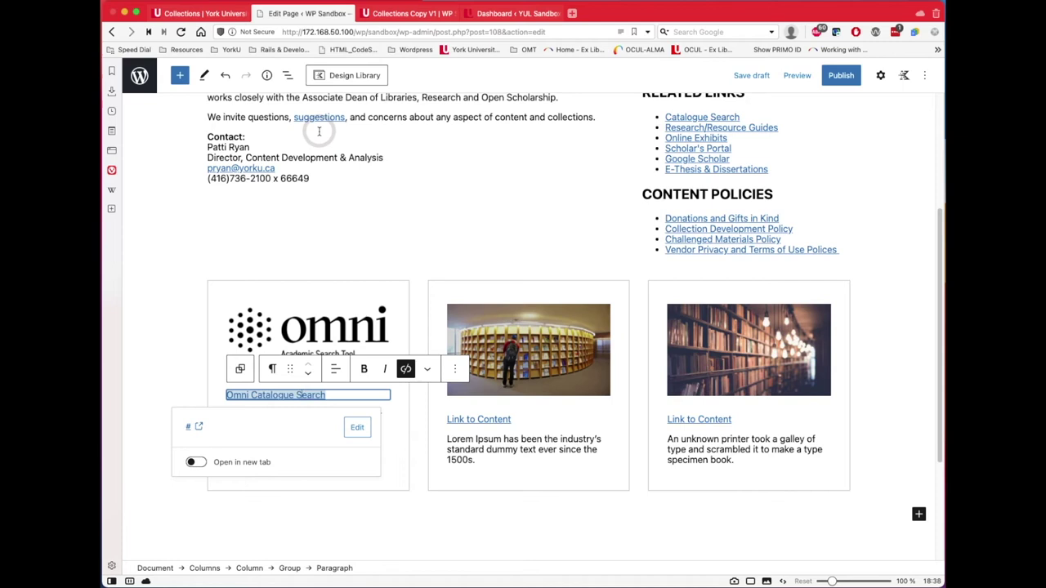
pyautogui.click(203, 14)
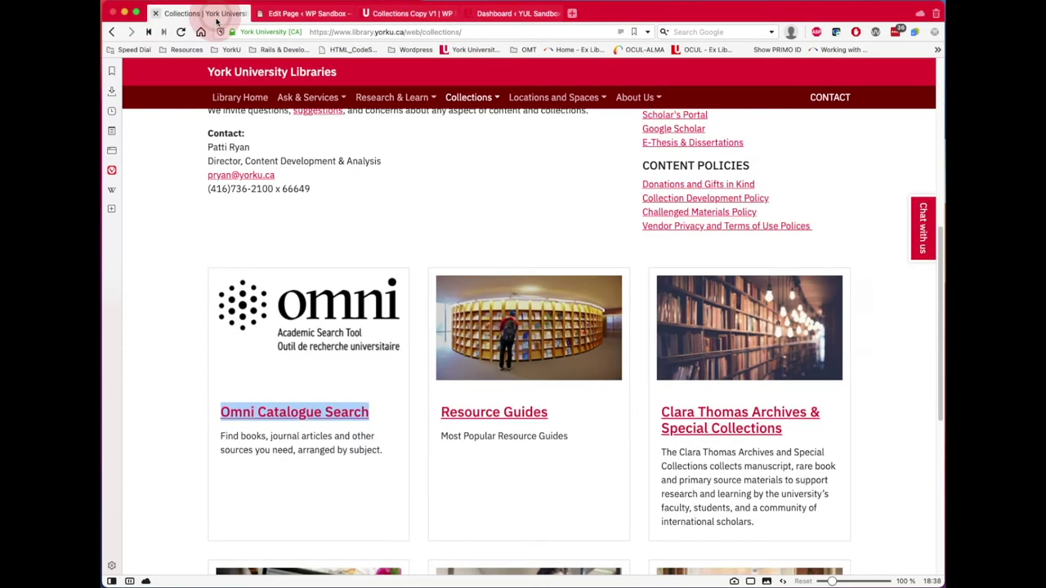
pyautogui.rightClick(252, 420)
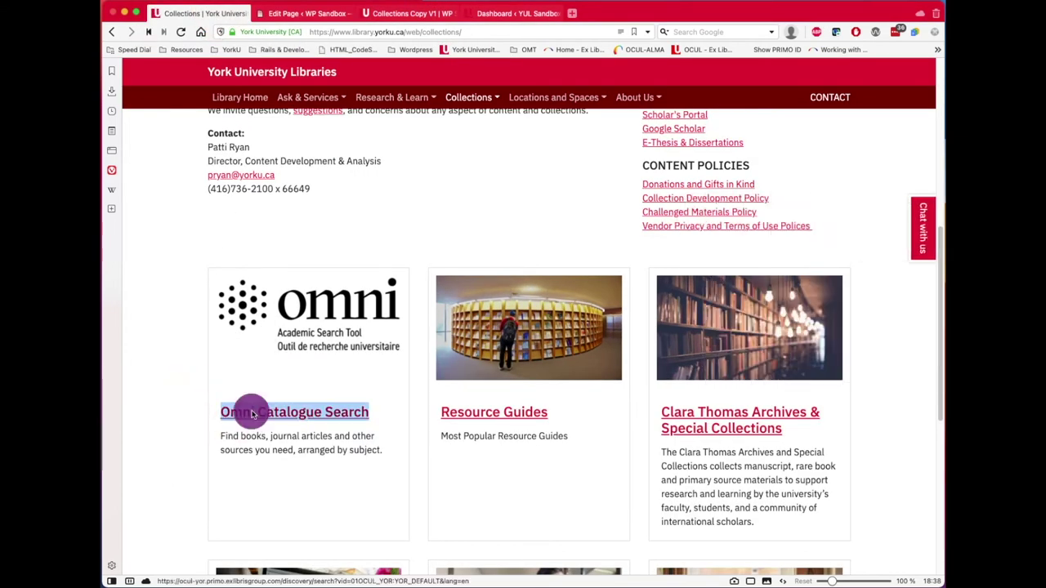
pyautogui.click(320, 394)
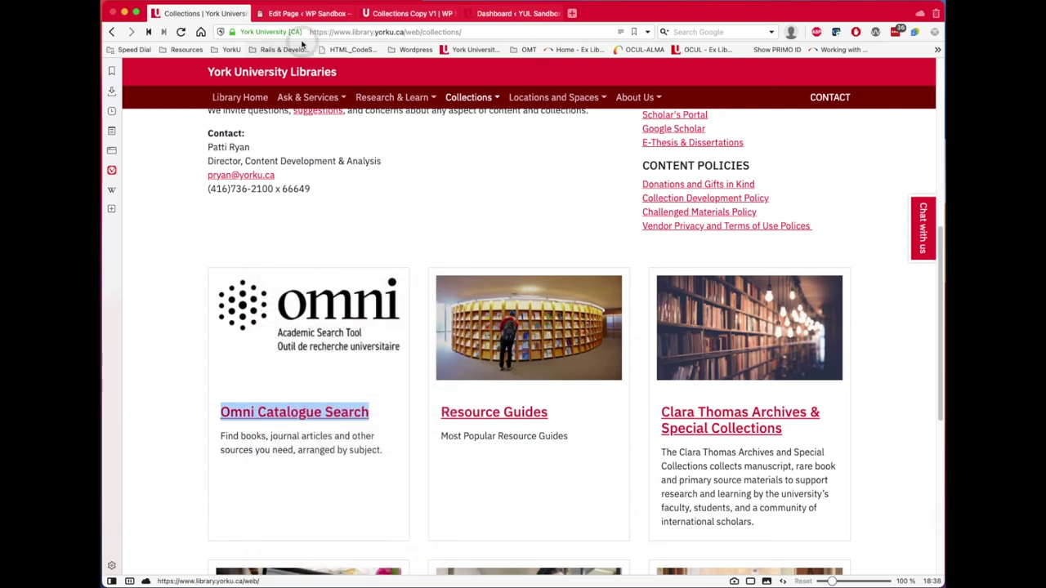
pyautogui.click(298, 13)
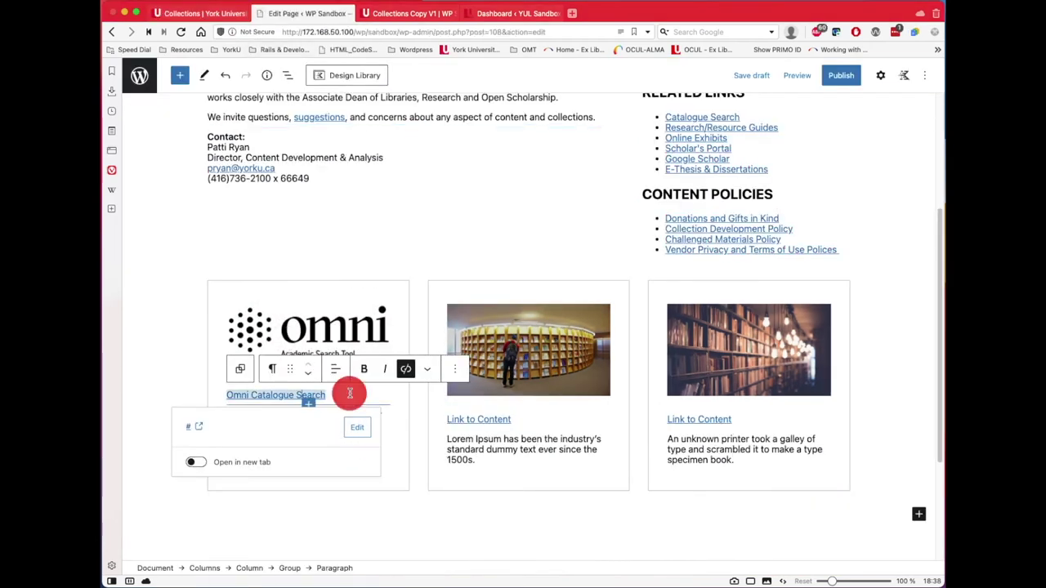
# - Set the "Omni Catalogue Search" link in the first card to the copied Omni address
pyautogui.click(331, 395)
pyautogui.moveTo(324, 395); pyautogui.dragTo(180, 433)
pyautogui.click(357, 427)
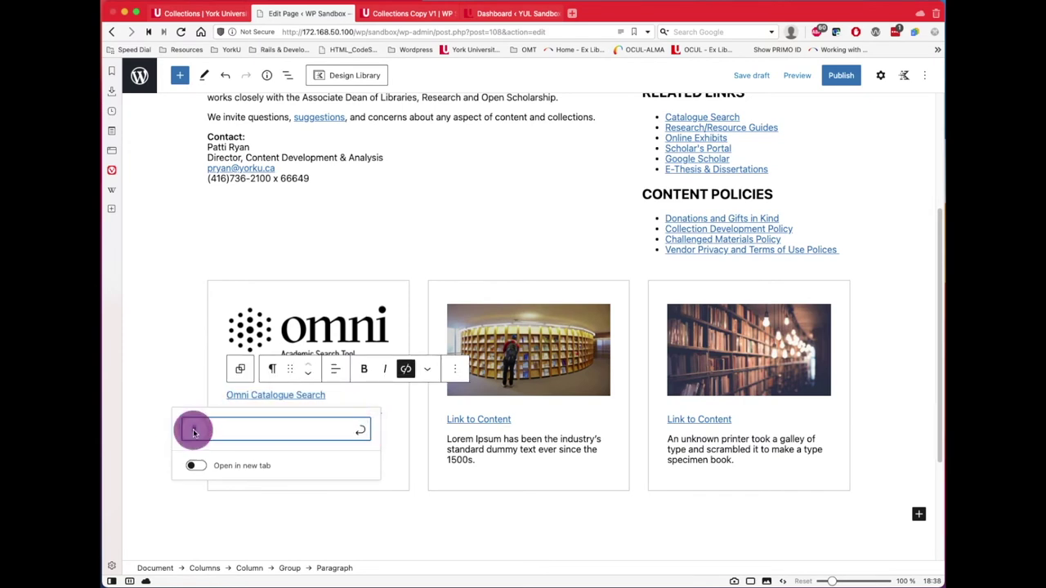
pyautogui.rightClick(189, 429)
pyautogui.click(227, 362)
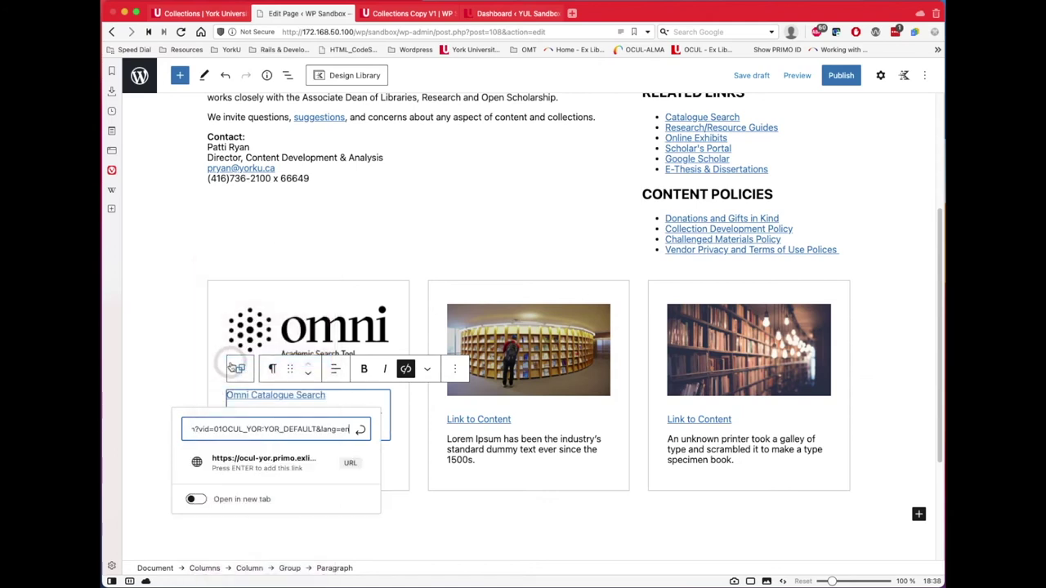
pyautogui.click(360, 430)
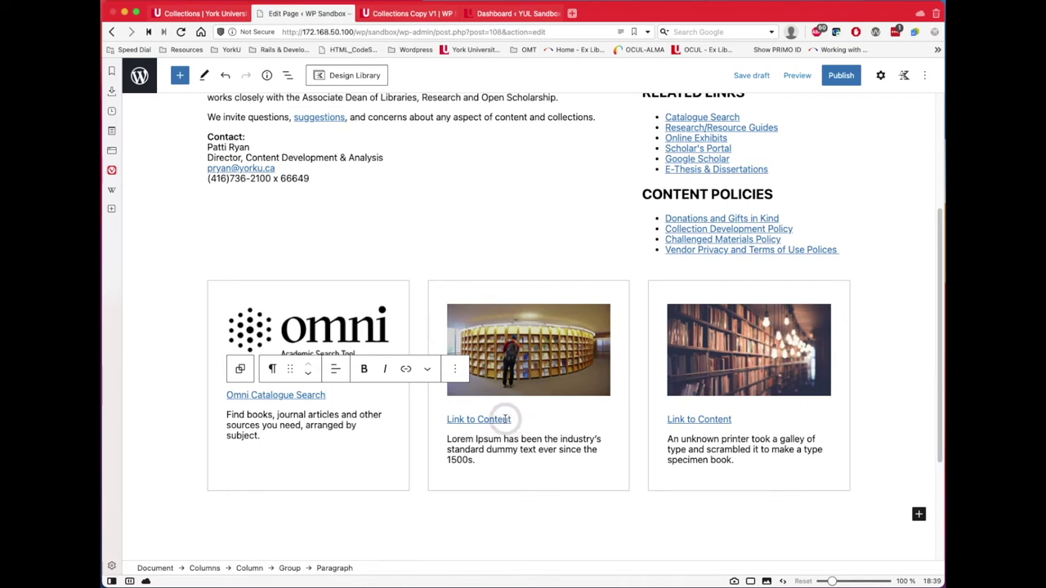
# - Examine the second row of cards on the live Collections page, close the chat pop-up, and return to the page editor
pyautogui.scroll(-3, 505, 421)
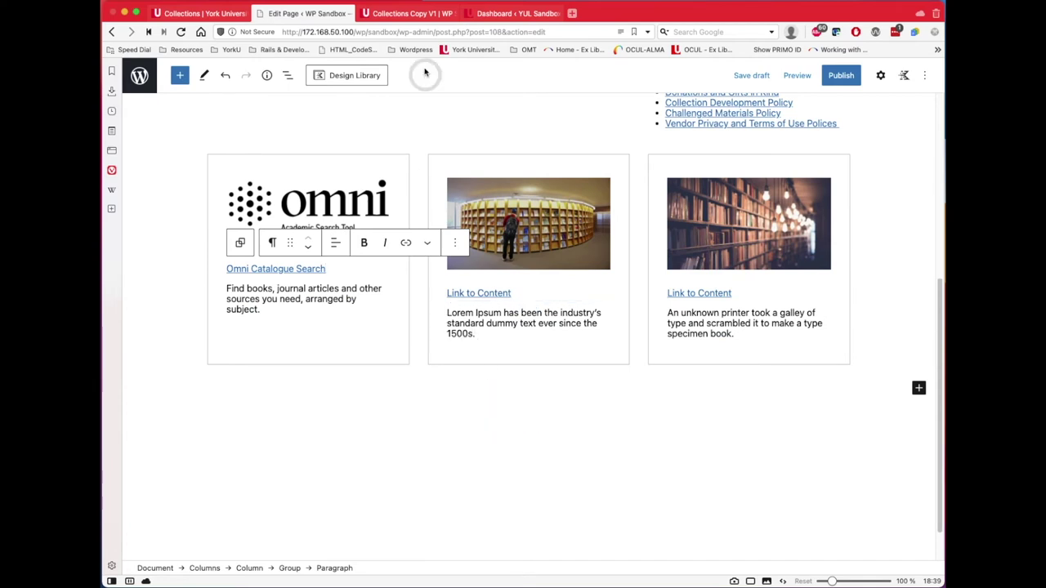
pyautogui.click(219, 16)
pyautogui.scroll(-5, 401, 291)
pyautogui.scroll(3, 378, 280)
pyautogui.scroll(-1, 485, 421)
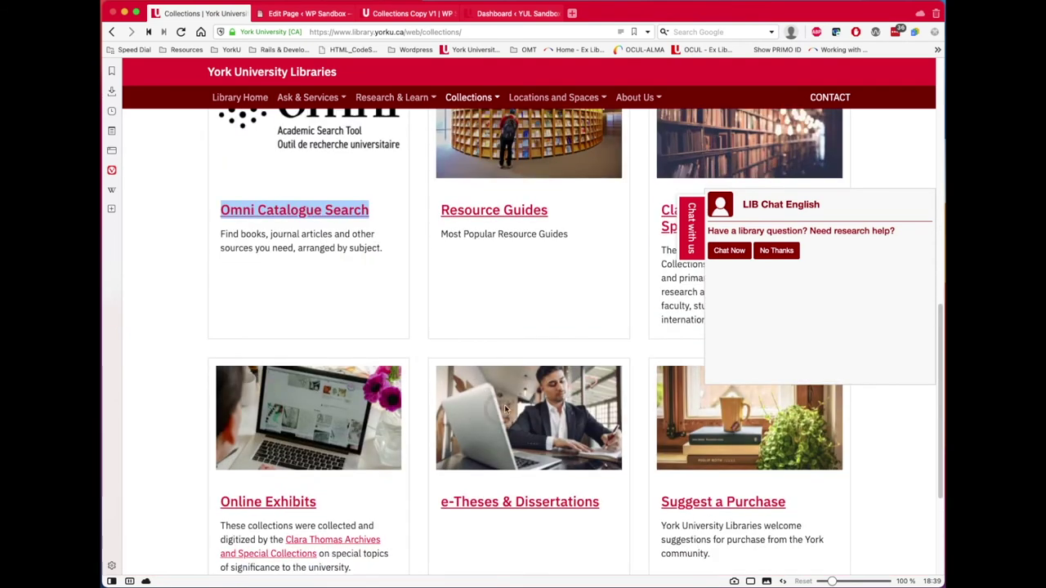
pyautogui.click(696, 232)
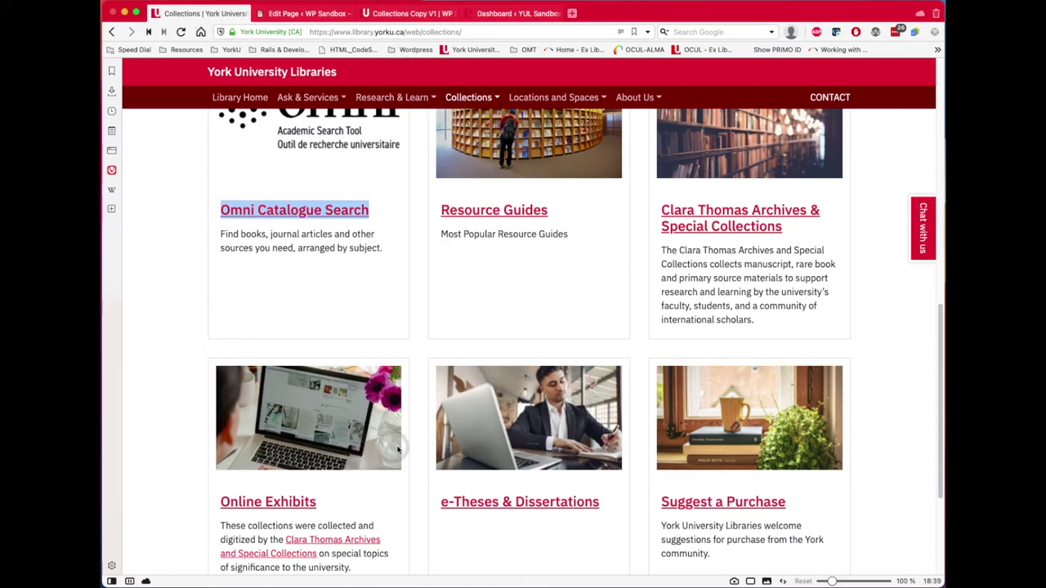
pyautogui.click(282, 13)
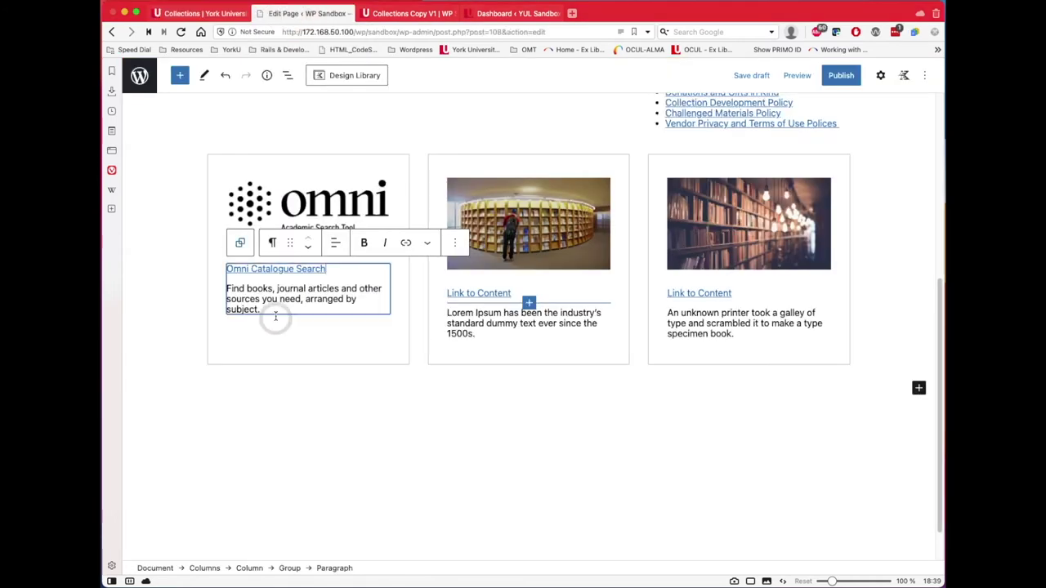
# - Insert the block pattern "13 - Paragraph with Media (Image left justified)" below the three cards
pyautogui.scroll(-2, 486, 360)
pyautogui.click(918, 353)
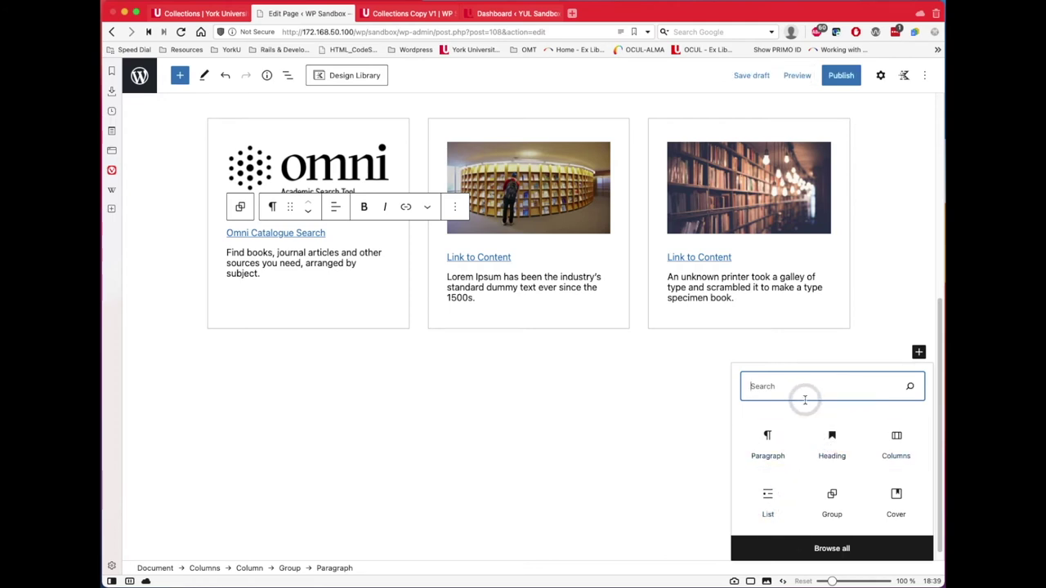
pyautogui.write('para')
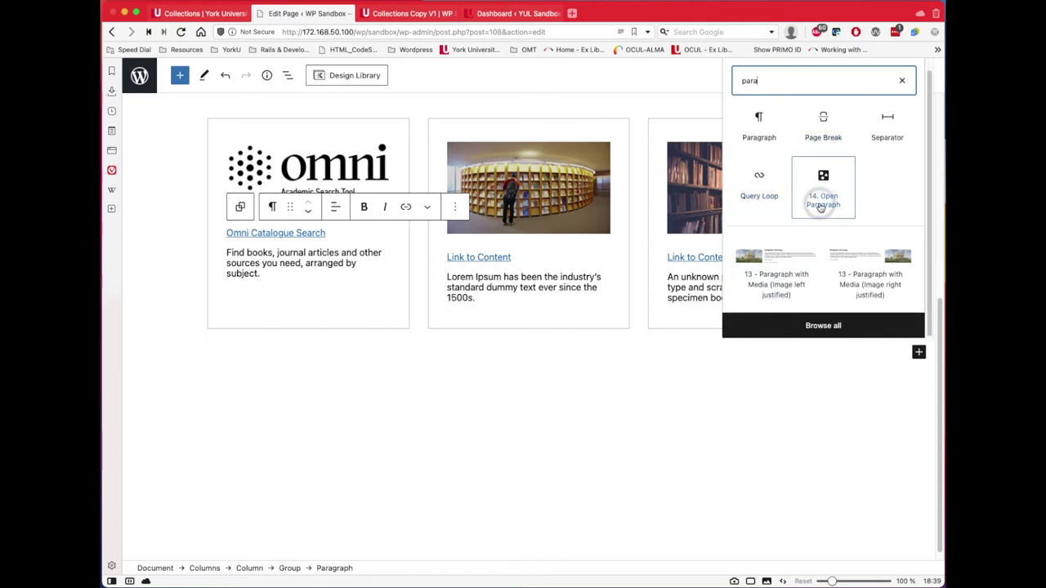
pyautogui.scroll(1, 819, 206)
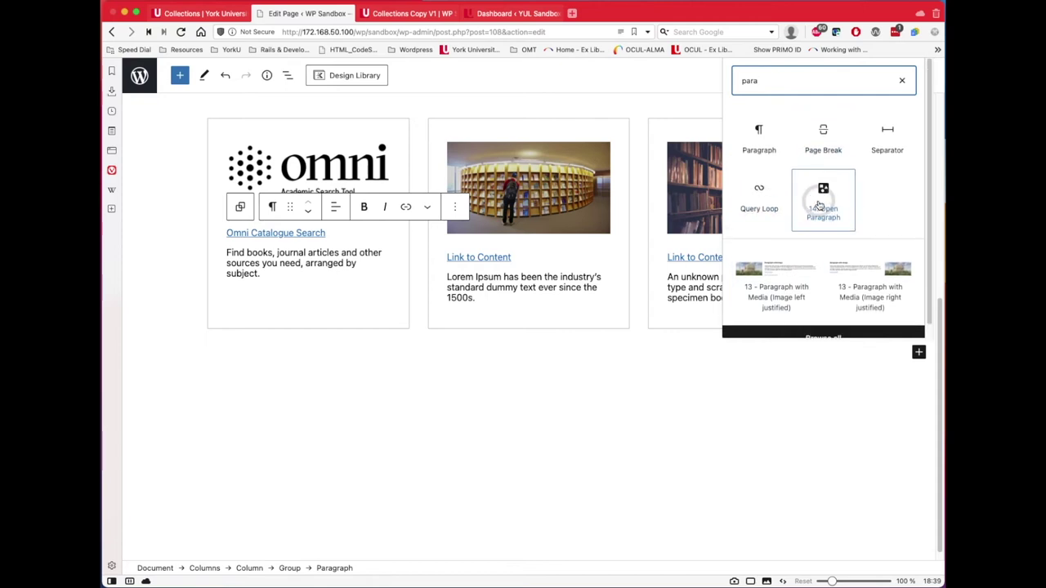
pyautogui.click(764, 280)
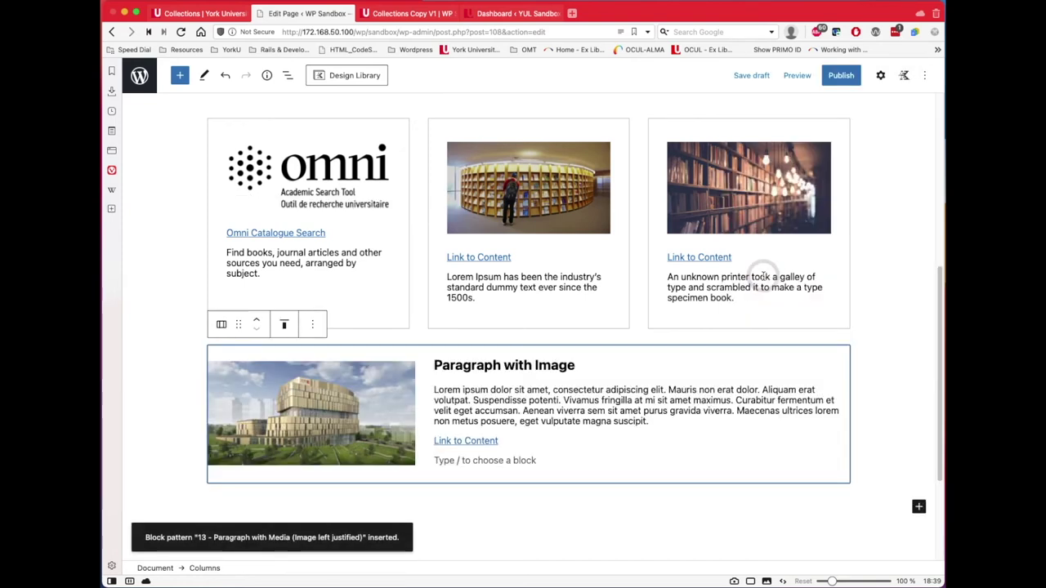
# - Replace the new pattern's building image with the bookshelf photo pexels-janko-ferlic-590493-resized-1-edited.jpeg from the media library
pyautogui.click(297, 389)
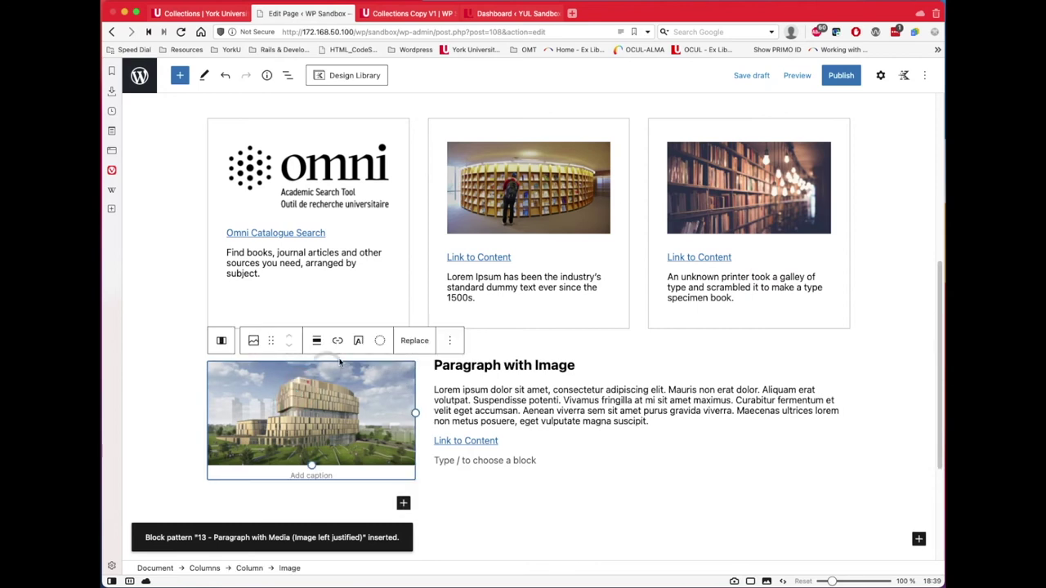
pyautogui.click(412, 340)
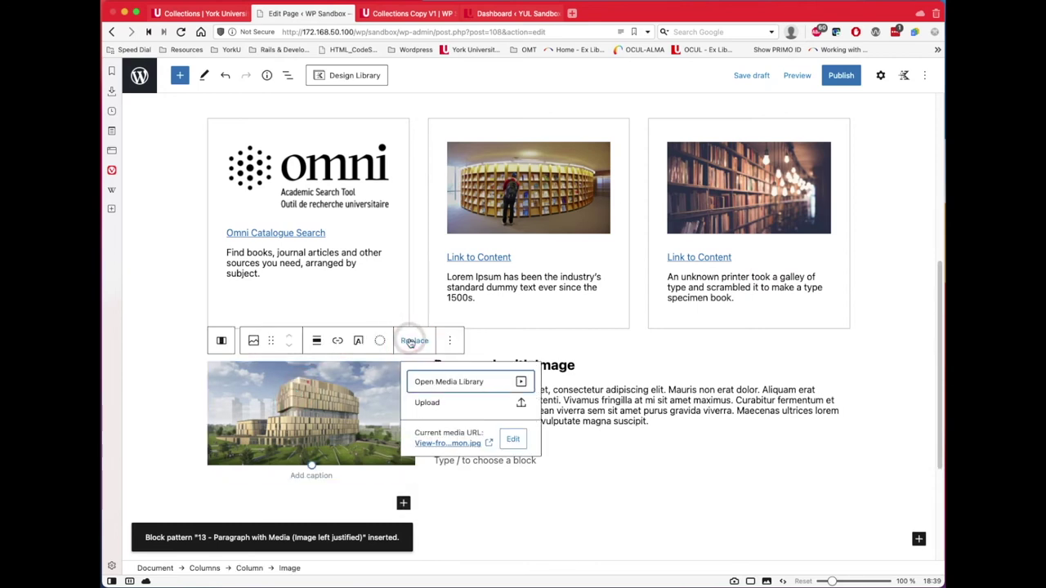
pyautogui.click(437, 381)
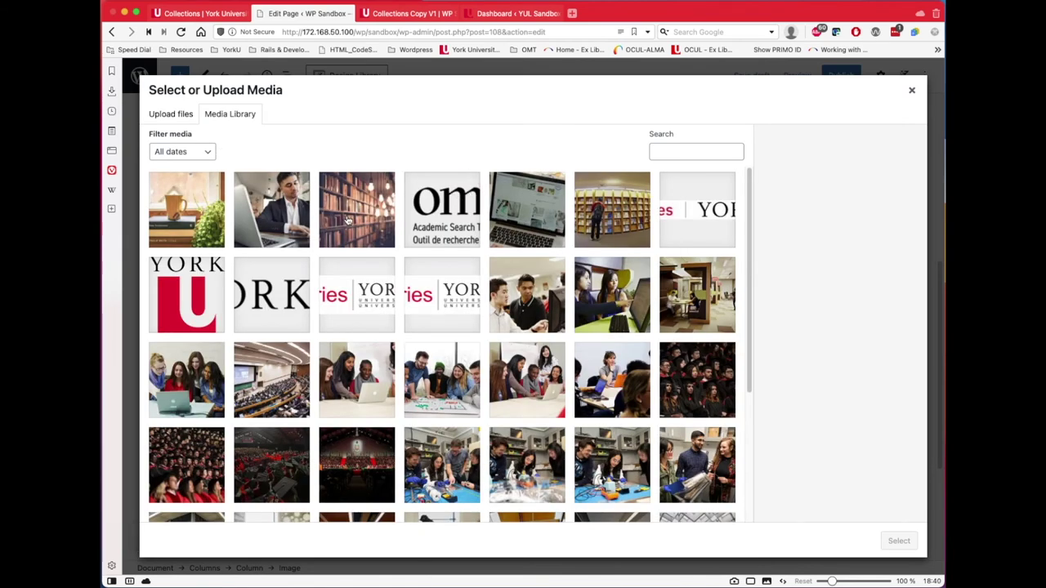
pyautogui.click(348, 210)
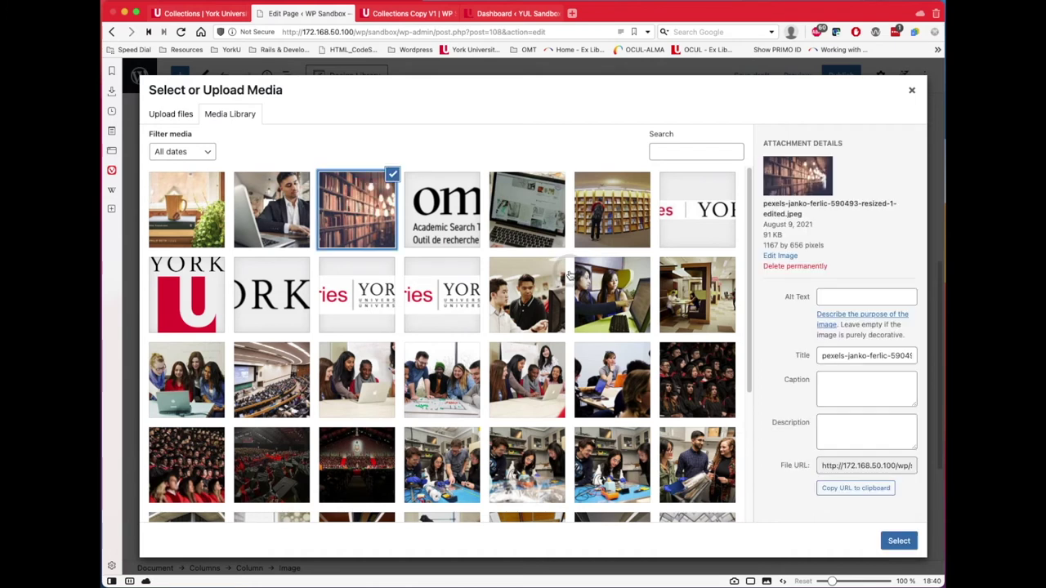
pyautogui.click(899, 540)
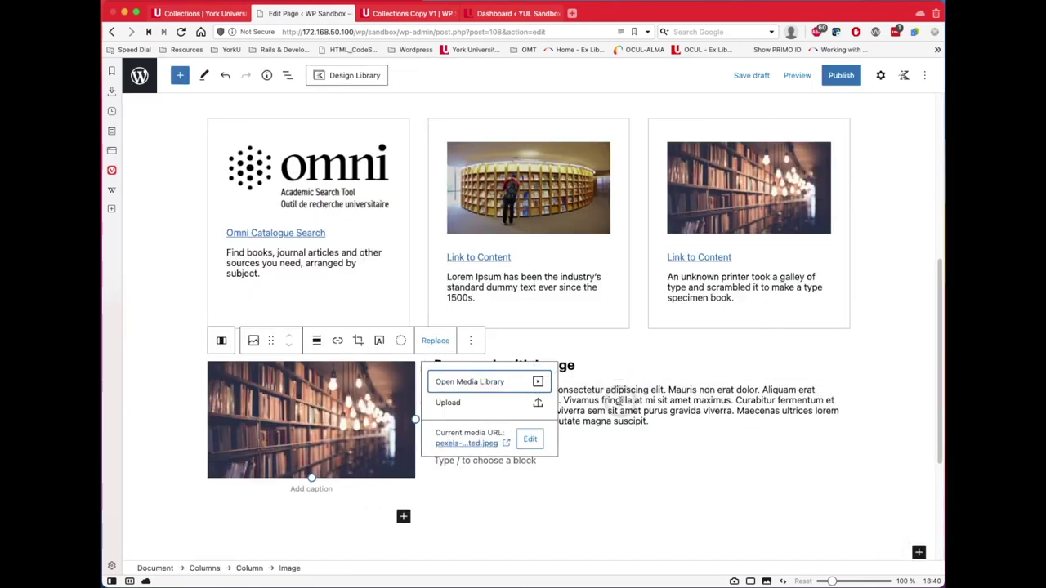
pyautogui.click(567, 384)
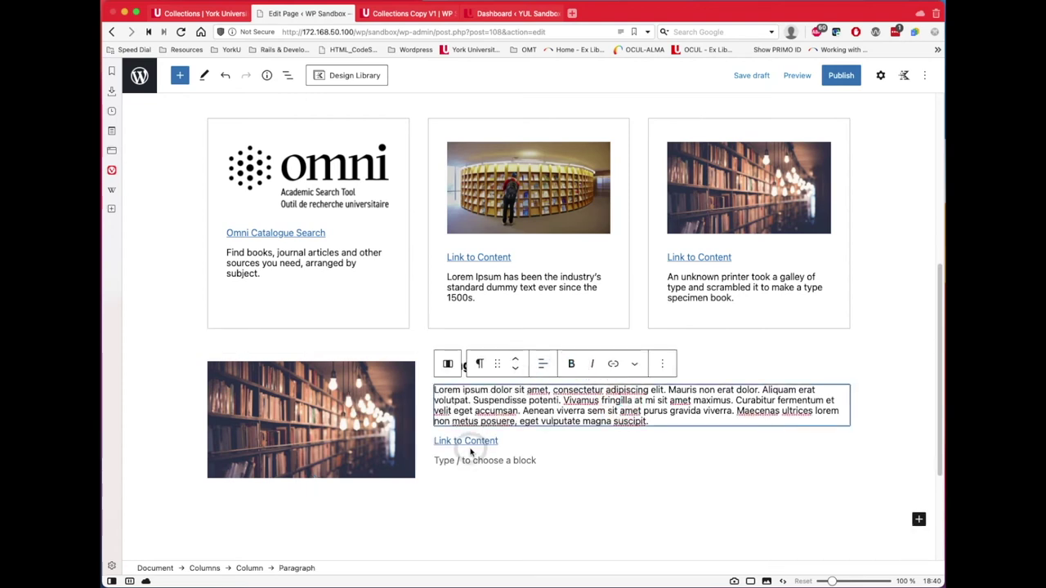
# - Select the new pattern's heading in the block list view and change its text to "Come Visit the Library Archives"
pyautogui.click(464, 367)
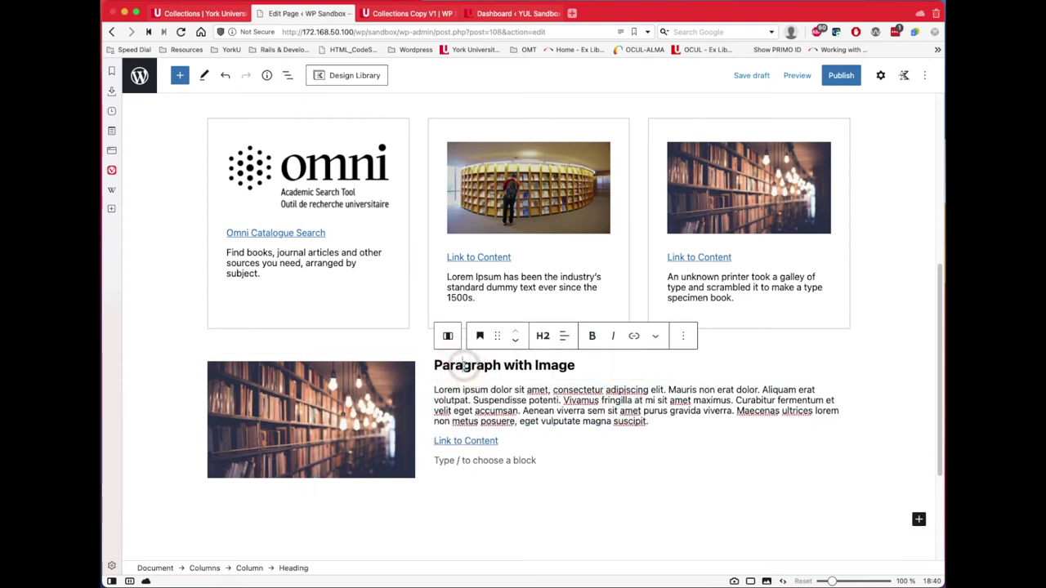
pyautogui.click(563, 450)
pyautogui.click(469, 351)
pyautogui.click(474, 364)
pyautogui.click(582, 422)
pyautogui.click(458, 312)
pyautogui.click(288, 75)
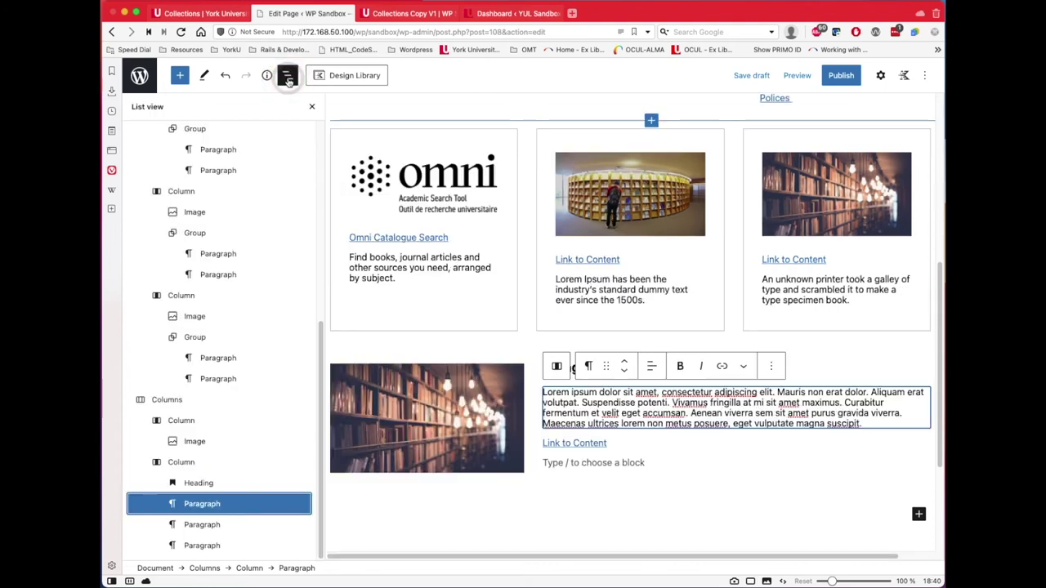
pyautogui.click(211, 484)
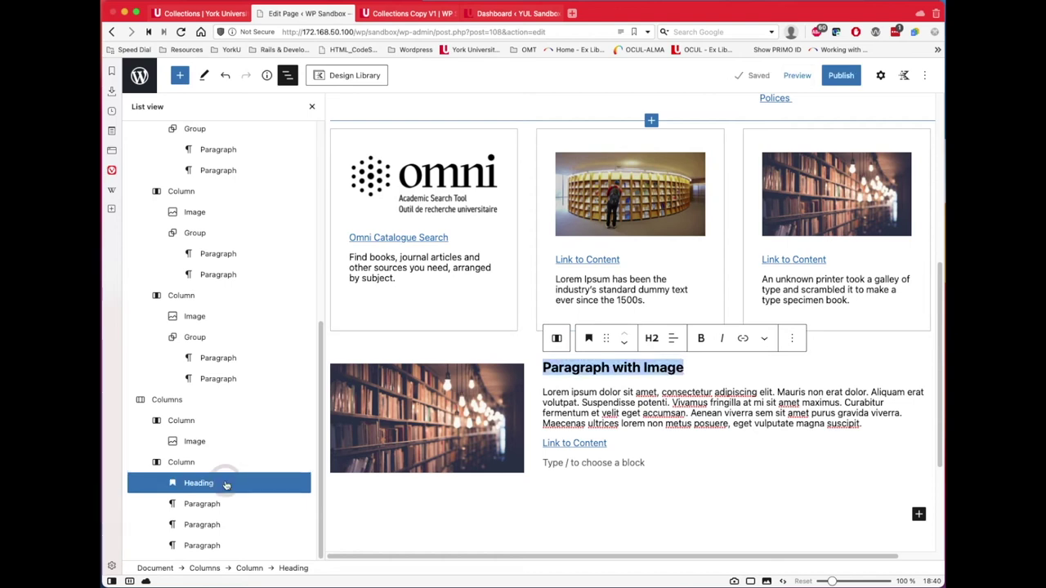
pyautogui.write('Come Visit the Archives')
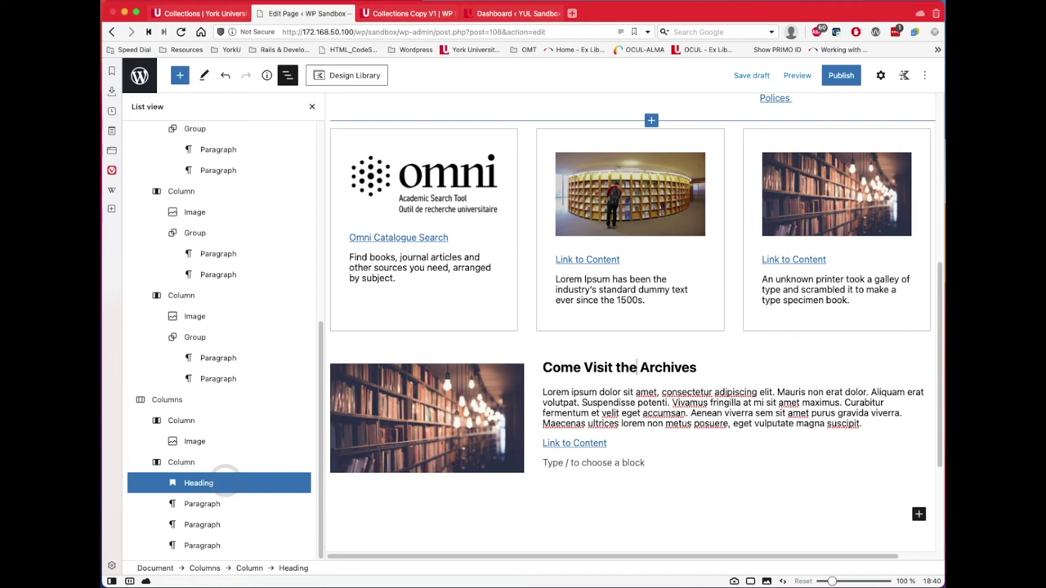
pyautogui.write('ibrary')
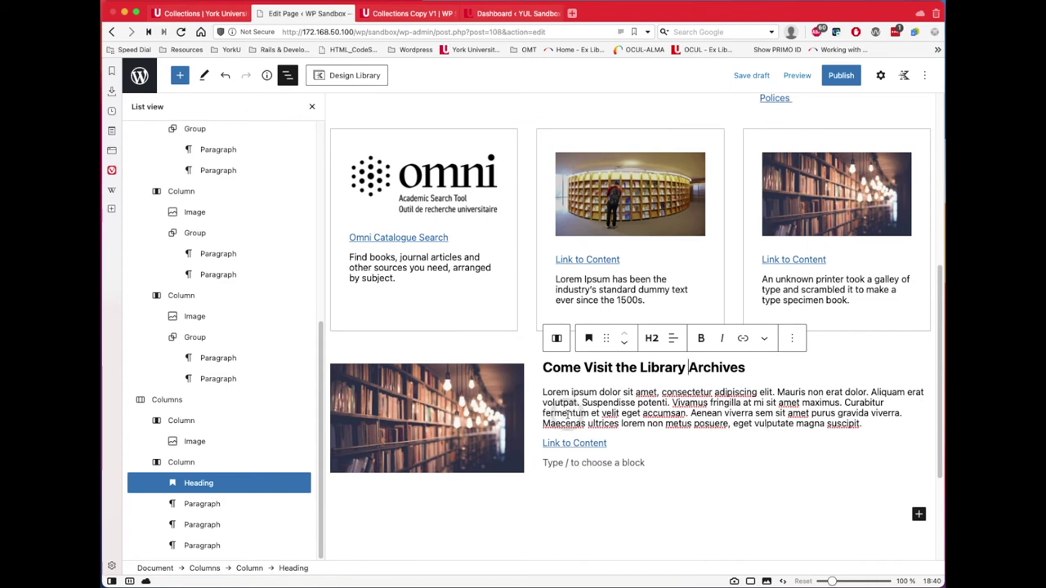
# - Replace the "Link to Content" text under the new pattern's paragraph with "Archives"
pyautogui.click(610, 441)
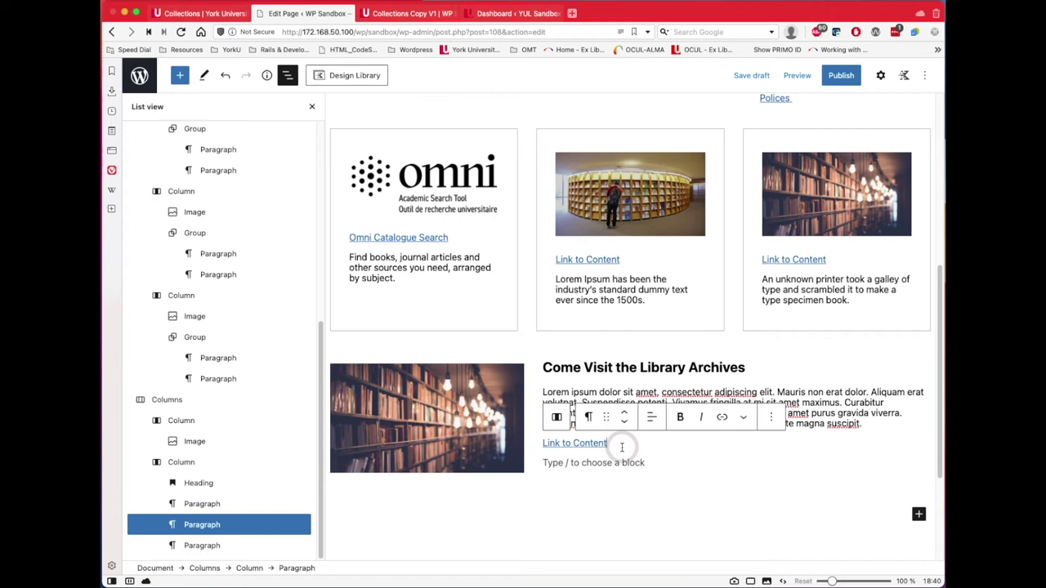
pyautogui.tripleClick(621, 447)
pyautogui.write('Archive')
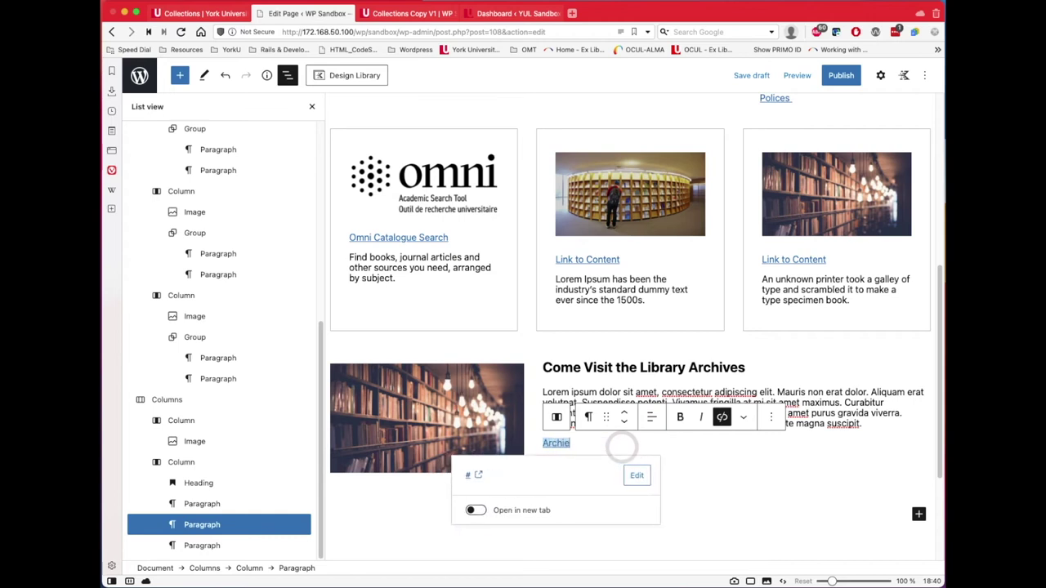
pyautogui.write('s Home')
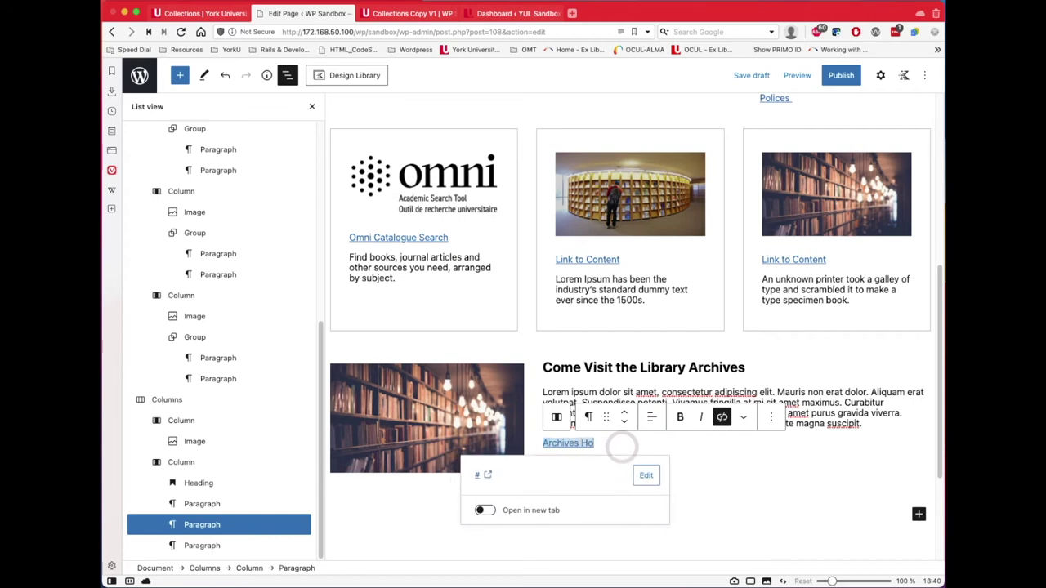
pyautogui.press('BackSpace')
pyautogui.press('BackSpace')
pyautogui.press('BackSpace')
pyautogui.press('BackSpace')
pyautogui.press('BackSpace')
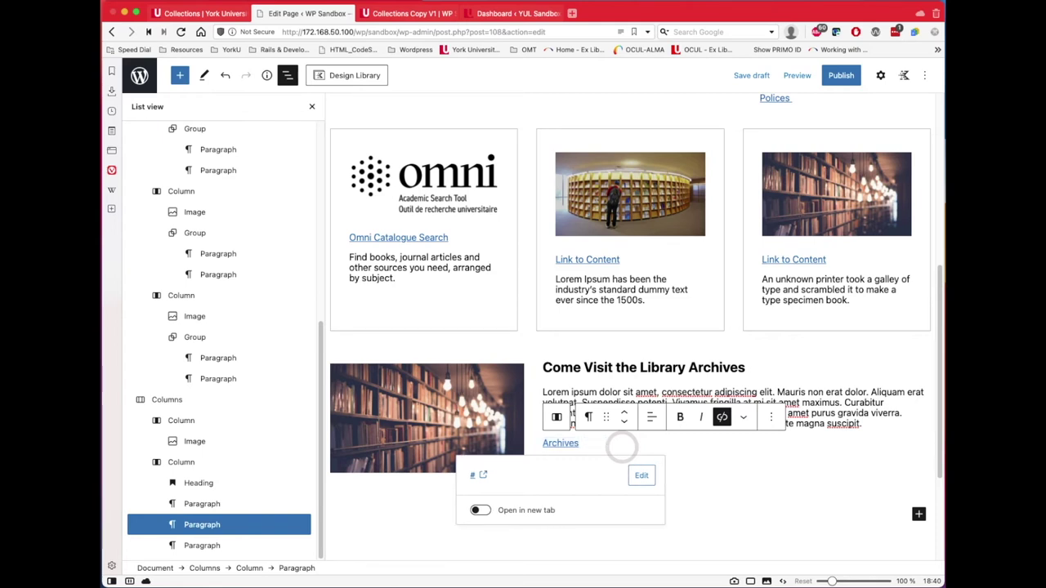
pyautogui.press('Return')
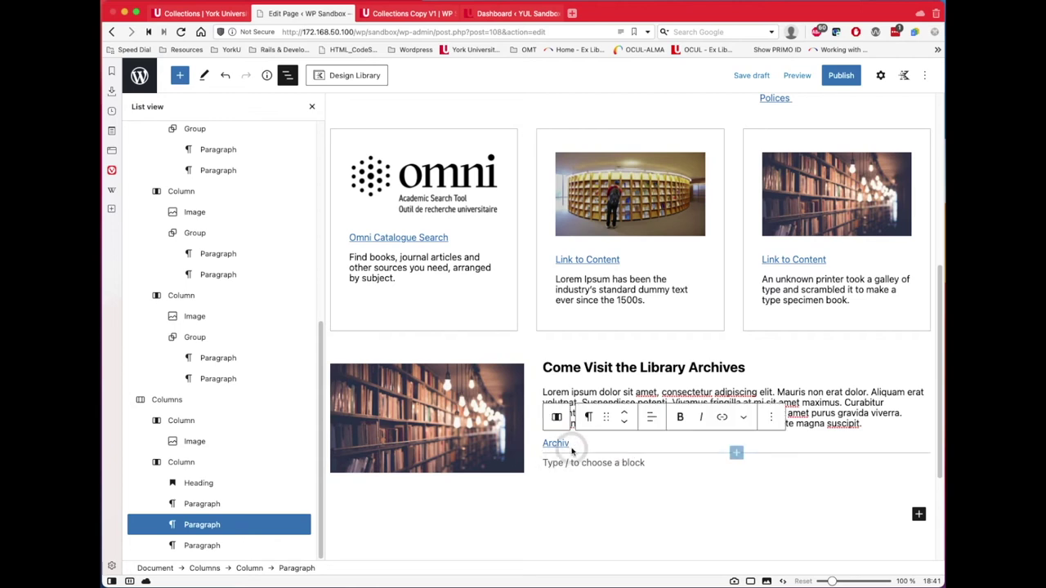
pyautogui.write('ev')
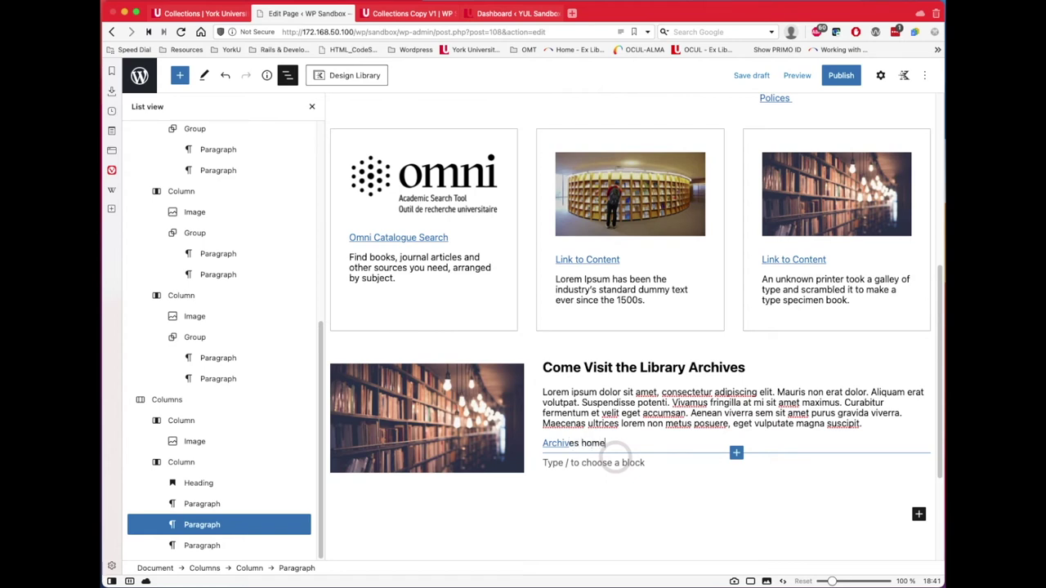
pyautogui.hotkey('shift', 'Home')
pyautogui.hotkey('ctrl', 'k')
pyautogui.click(620, 474)
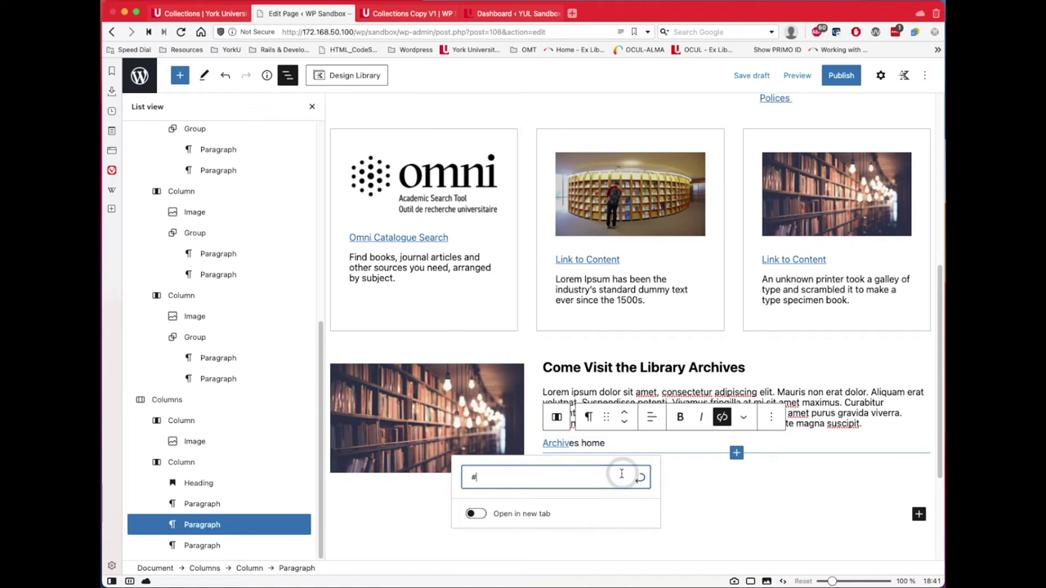
pyautogui.moveTo(499, 475)
pyautogui.mouseDown()
pyautogui.moveTo(444, 474)
pyautogui.moveTo(480, 475)
pyautogui.mouseUp()
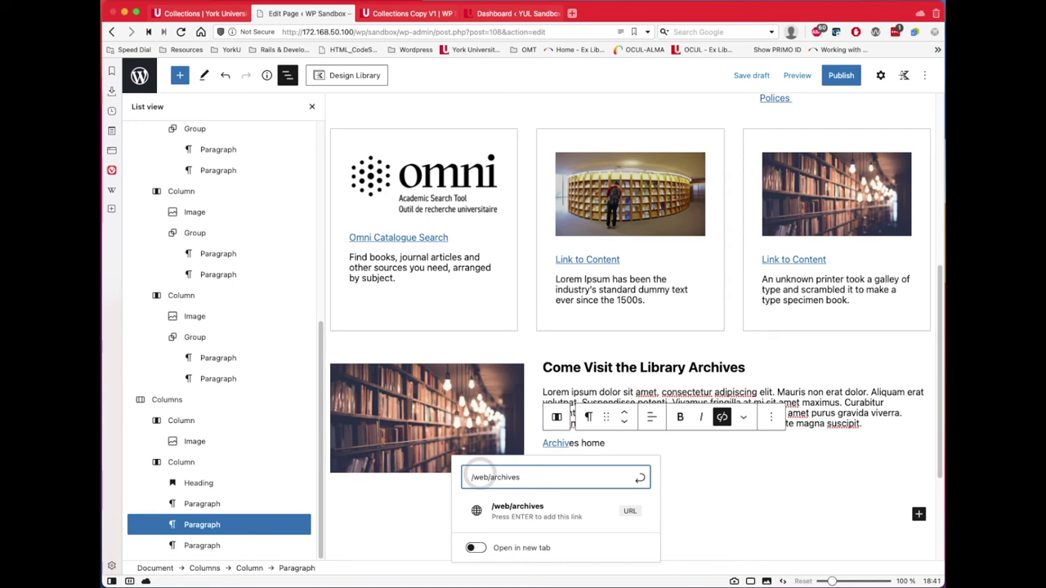
pyautogui.write('https://www.lib')
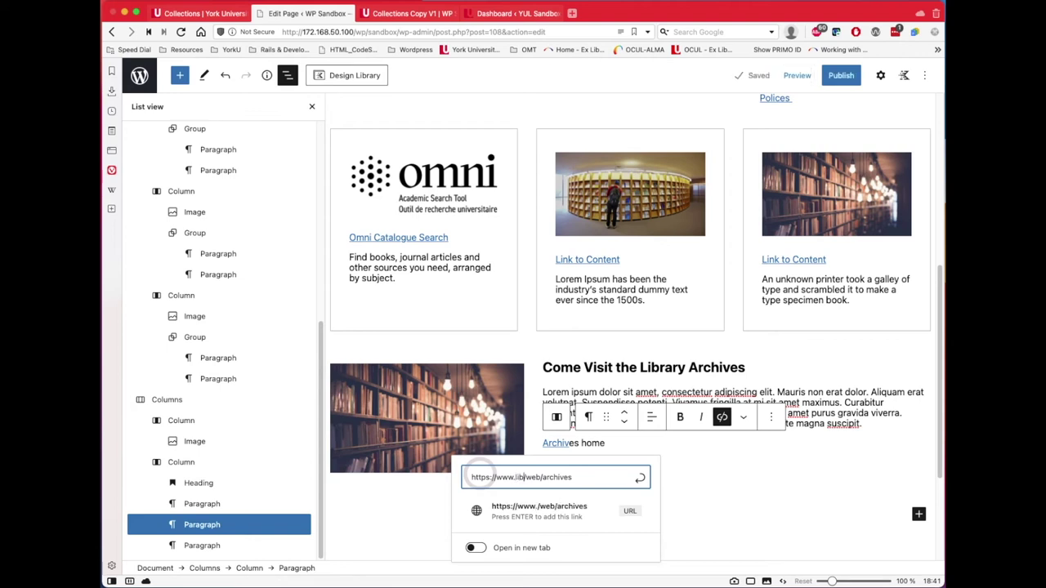
pyautogui.write('rary.york')
pyautogui.press('BackSpace')
pyautogui.write('rku.c')
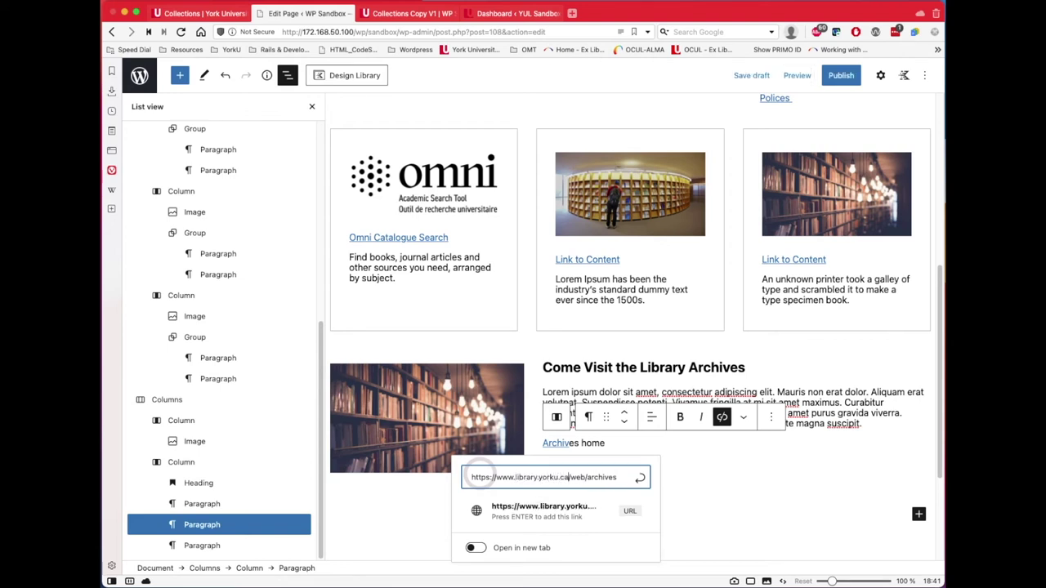
pyautogui.write('a')
pyautogui.click(639, 477)
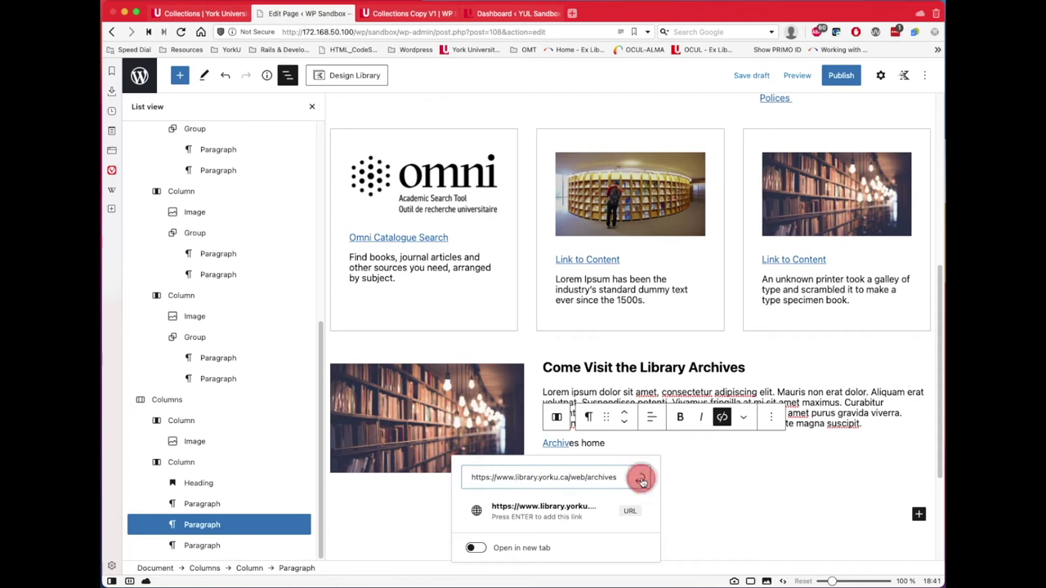
pyautogui.click(660, 508)
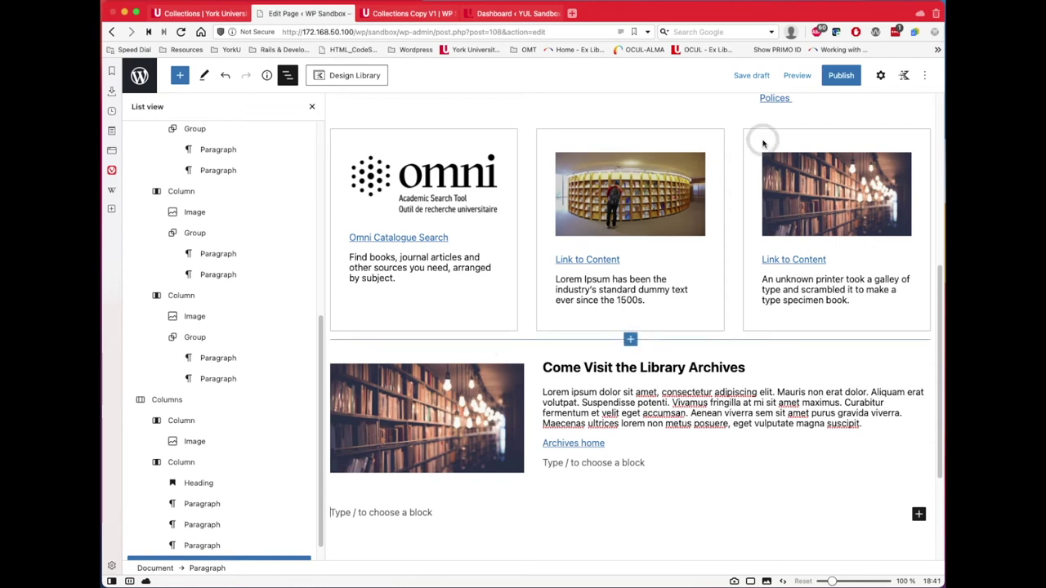
# - Preview the page in a new tab and check the archives section below the three cards before returning to the editor
pyautogui.click(797, 75)
pyautogui.click(738, 183)
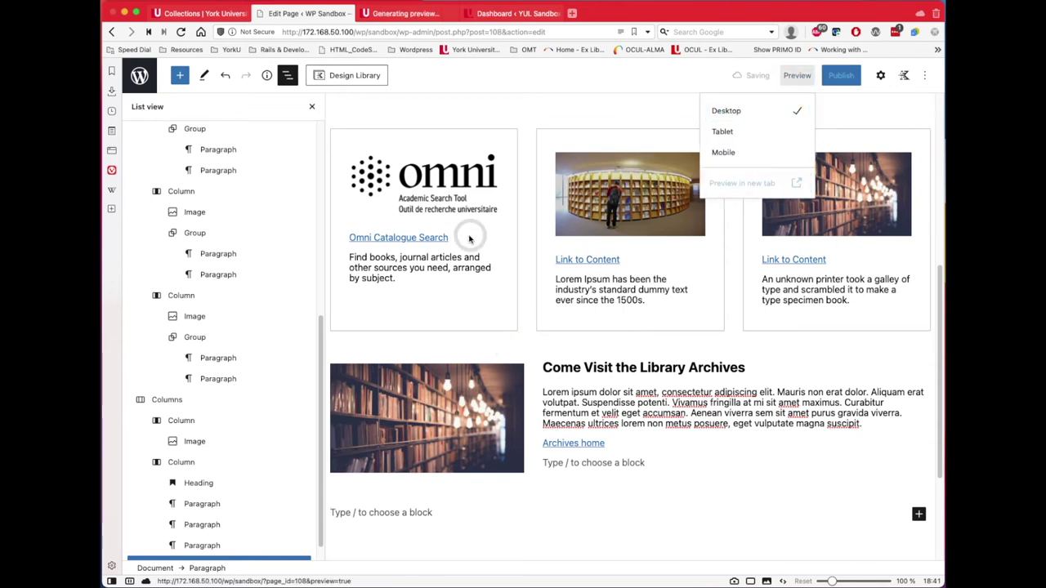
pyautogui.click(401, 14)
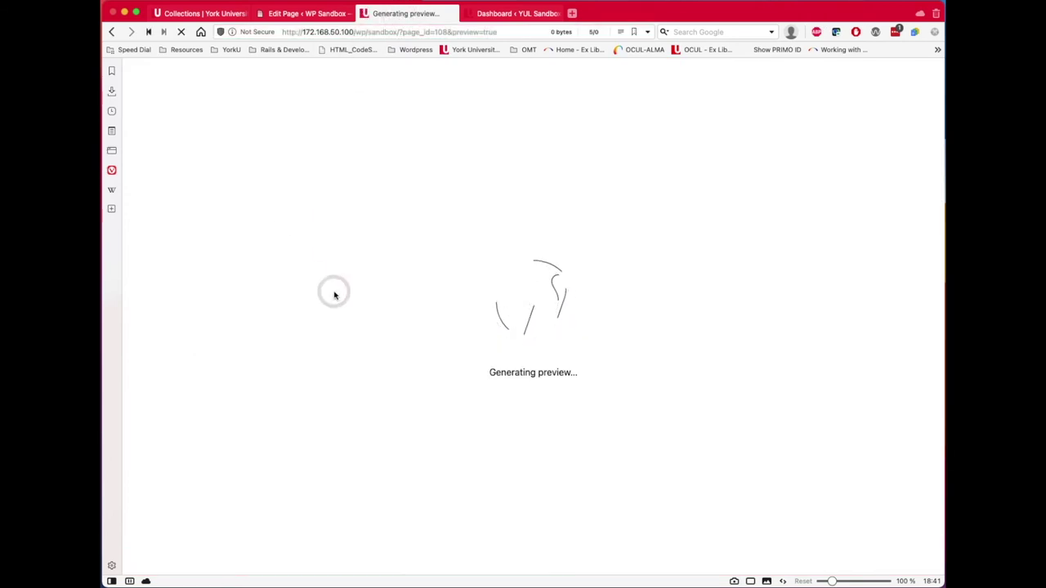
pyautogui.scroll(-5, 400, 392)
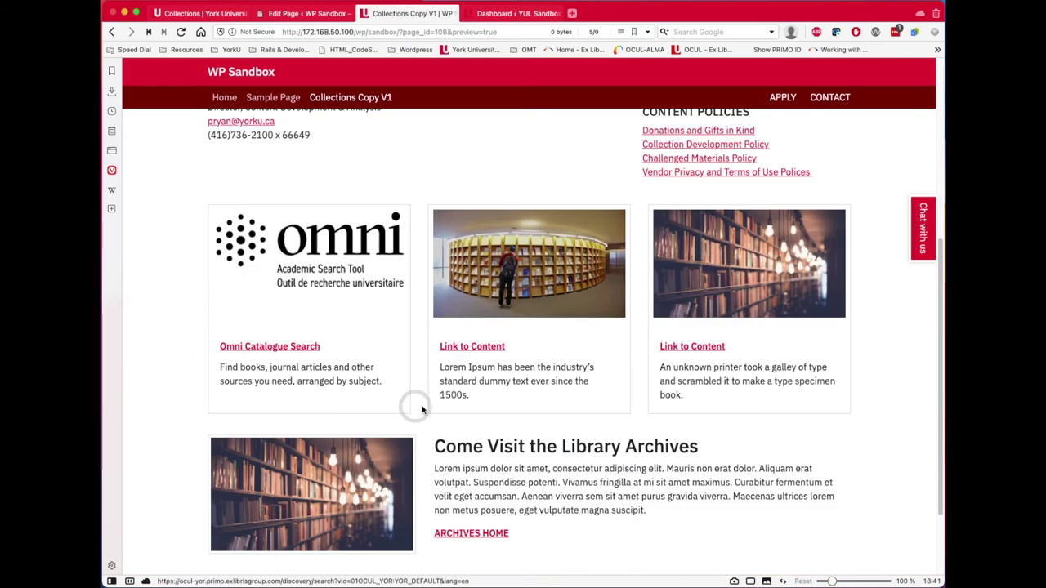
pyautogui.scroll(-2, 415, 403)
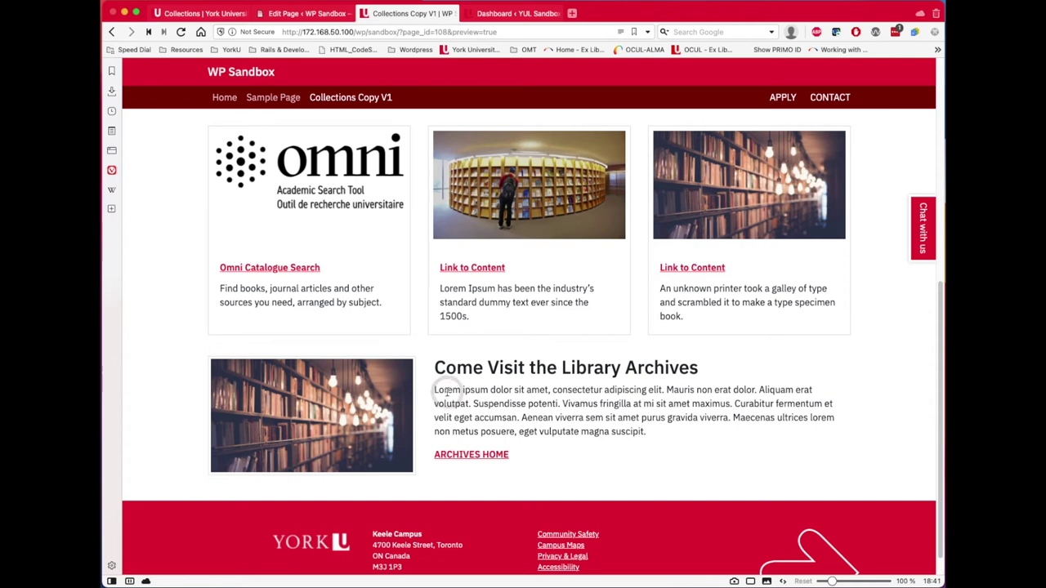
pyautogui.moveTo(296, 13)
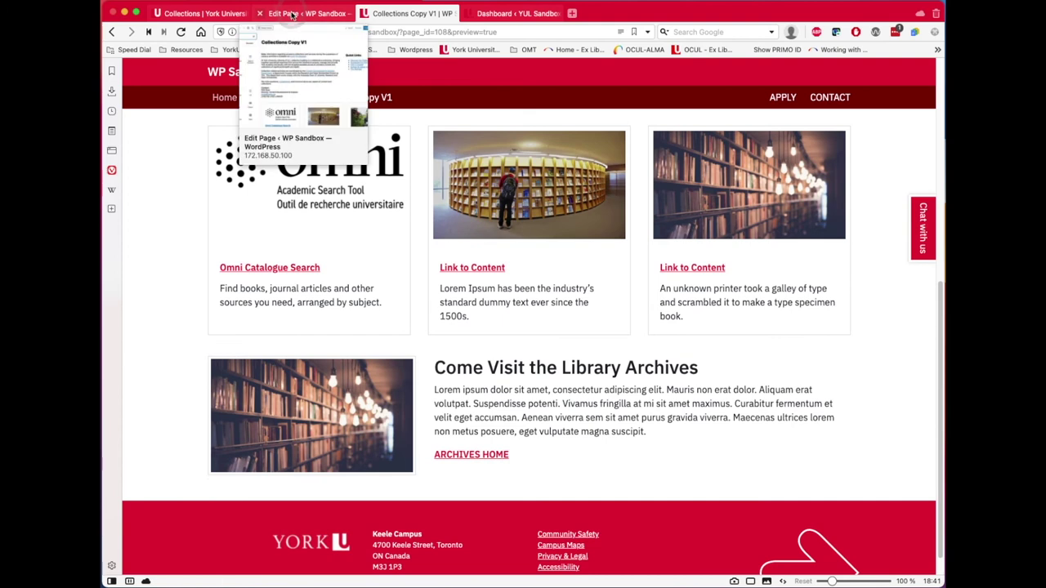
pyautogui.click(292, 14)
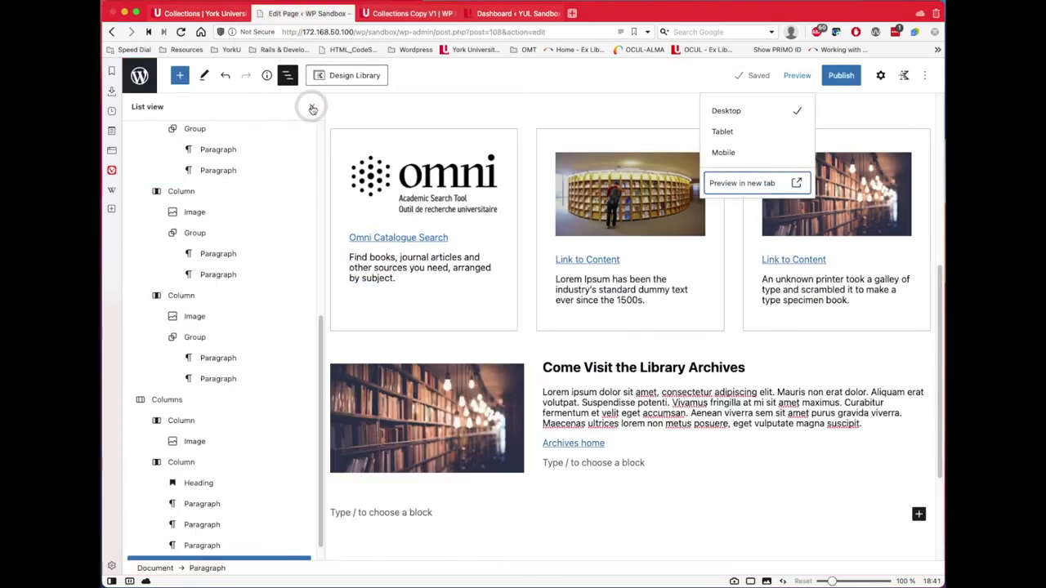
# - Search the block patterns for "gre" and insert "34 - Grey Background (Full Width)" below the archives section
pyautogui.click(315, 107)
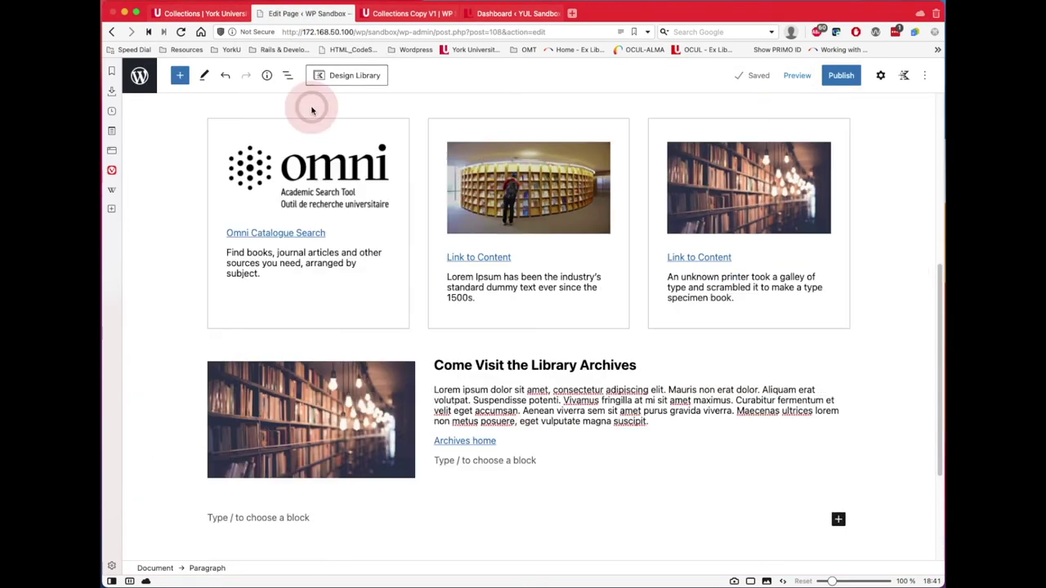
pyautogui.click(177, 76)
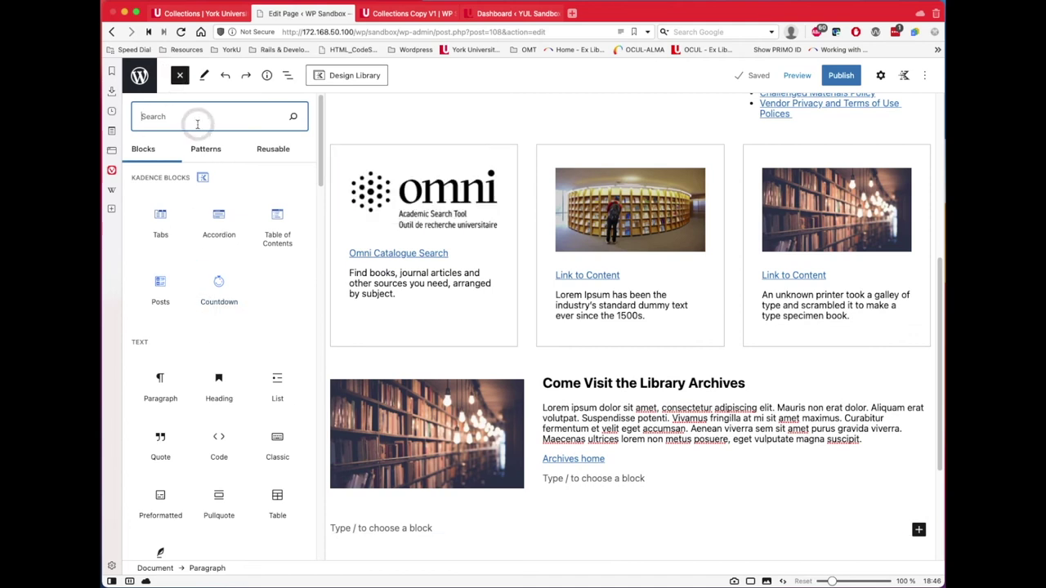
pyautogui.click(204, 151)
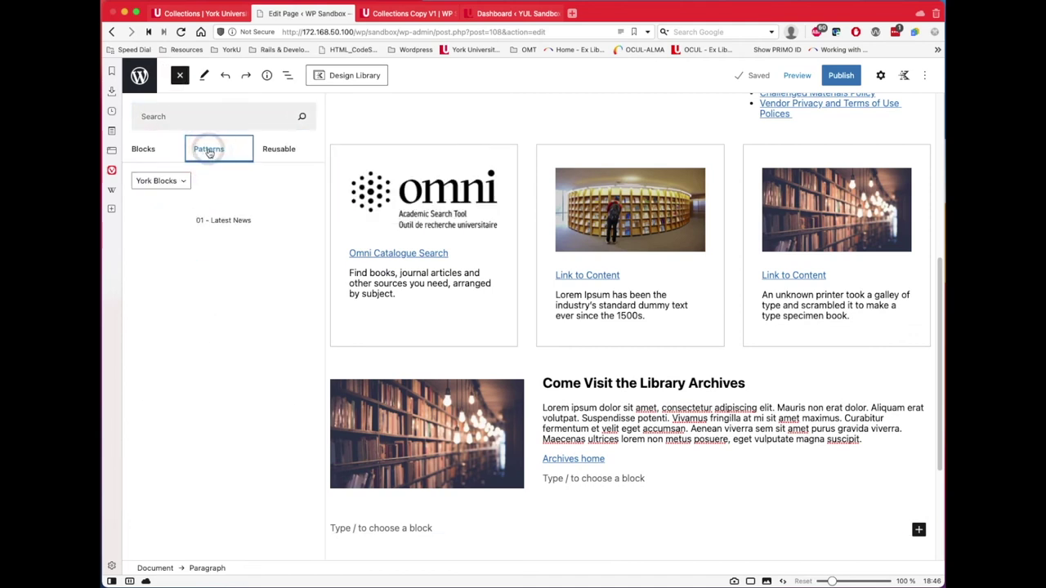
pyautogui.click(175, 117)
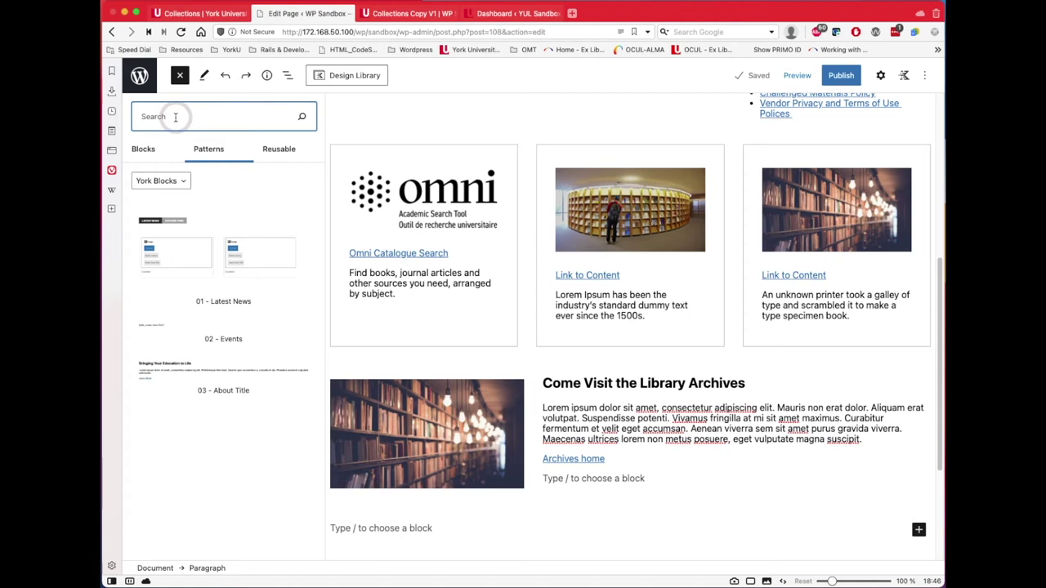
pyautogui.write('gre')
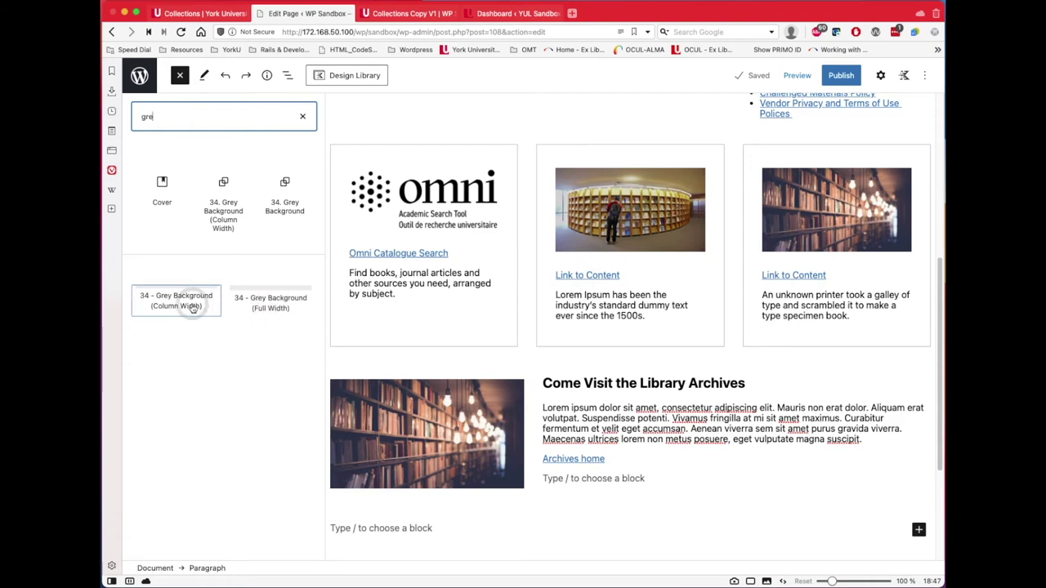
pyautogui.moveTo(195, 307); pyautogui.dragTo(444, 394)
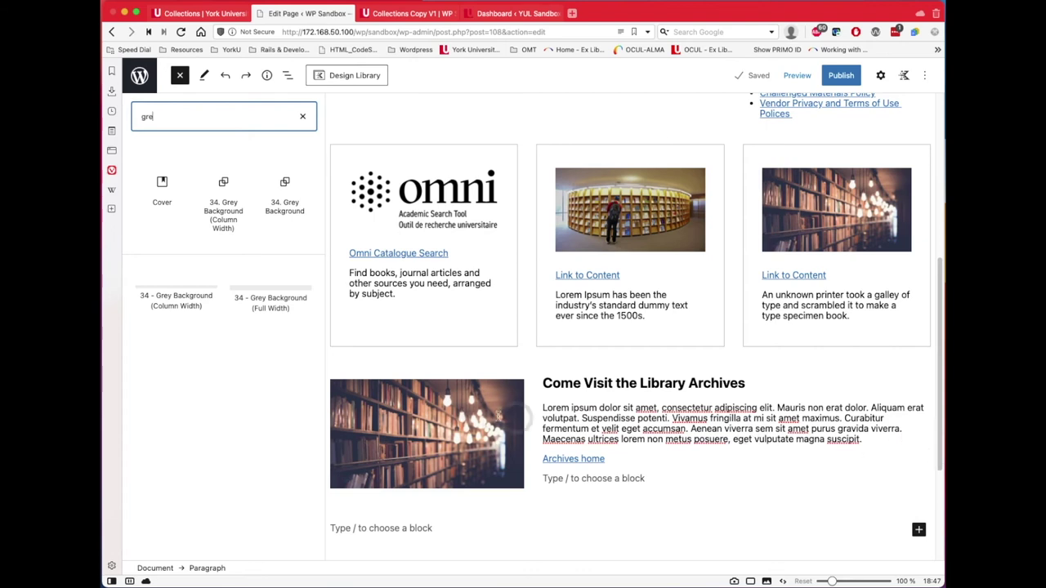
pyautogui.moveTo(259, 294)
pyautogui.mouseDown()
pyautogui.moveTo(221, 517)
pyautogui.moveTo(240, 485)
pyautogui.moveTo(784, 492)
pyautogui.moveTo(306, 344)
pyautogui.moveTo(263, 298)
pyautogui.mouseUp()
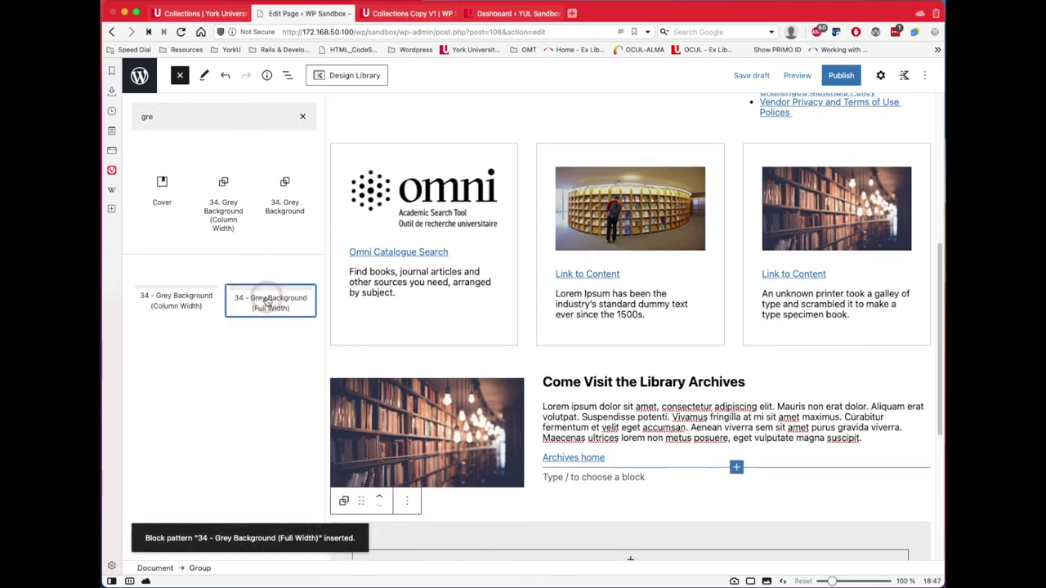
pyautogui.click(507, 415)
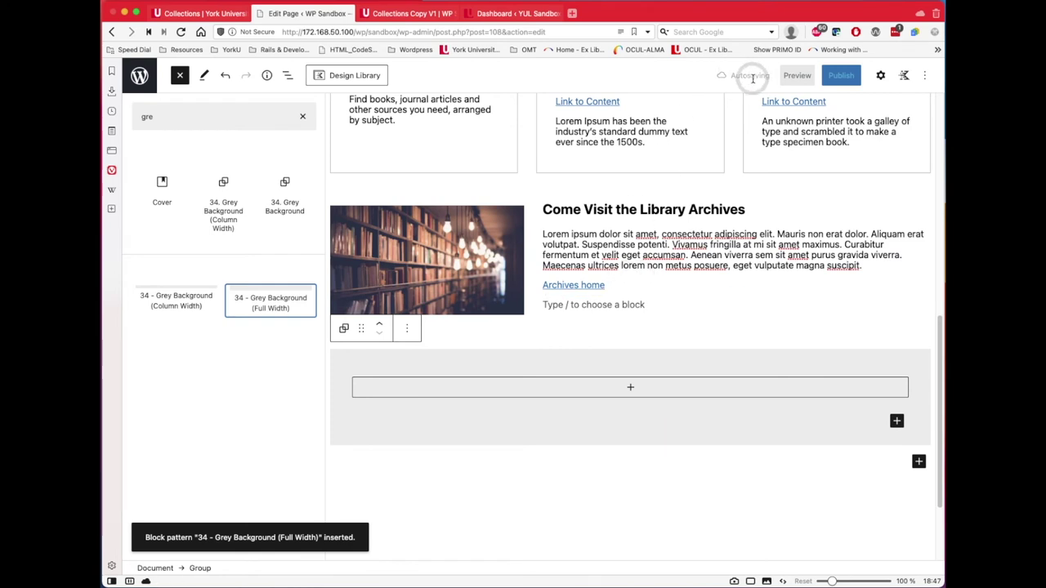
# - Preview the page again to check how the empty grey background block looks above the footer, and return to the editor
pyautogui.click(796, 76)
pyautogui.click(719, 181)
pyautogui.click(380, 13)
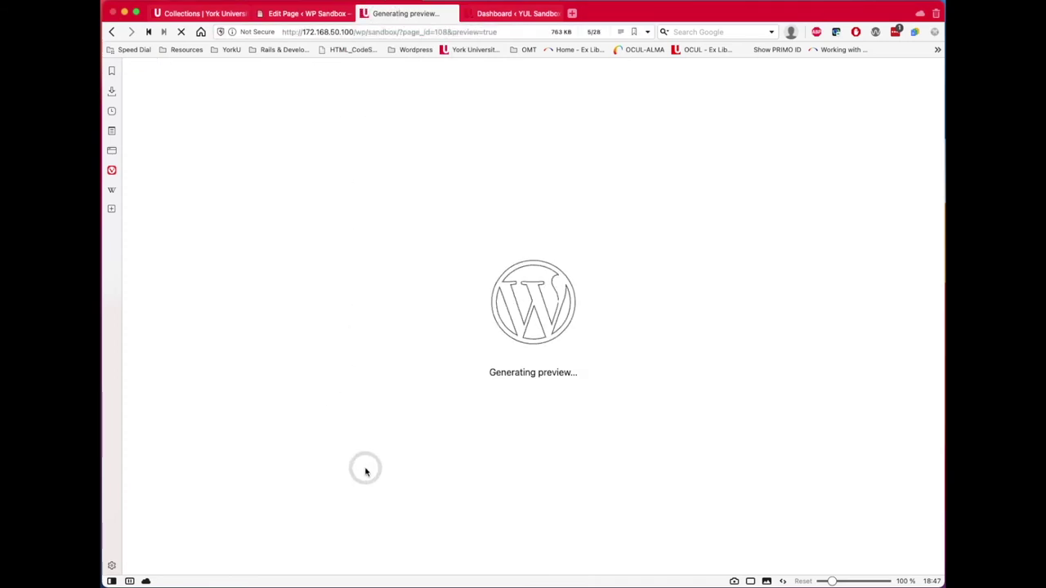
pyautogui.scroll(-10, 365, 471)
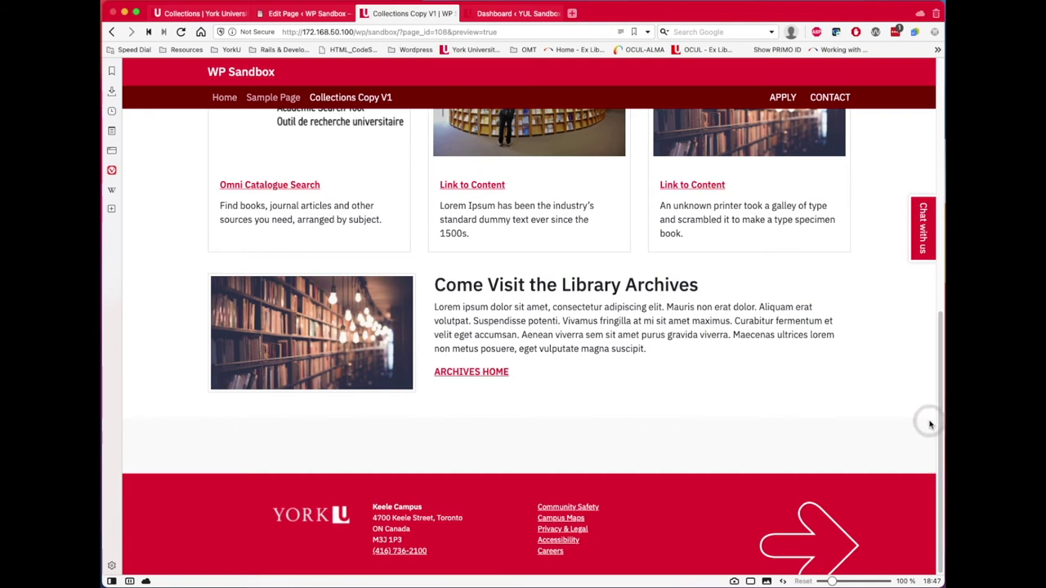
pyautogui.click(299, 15)
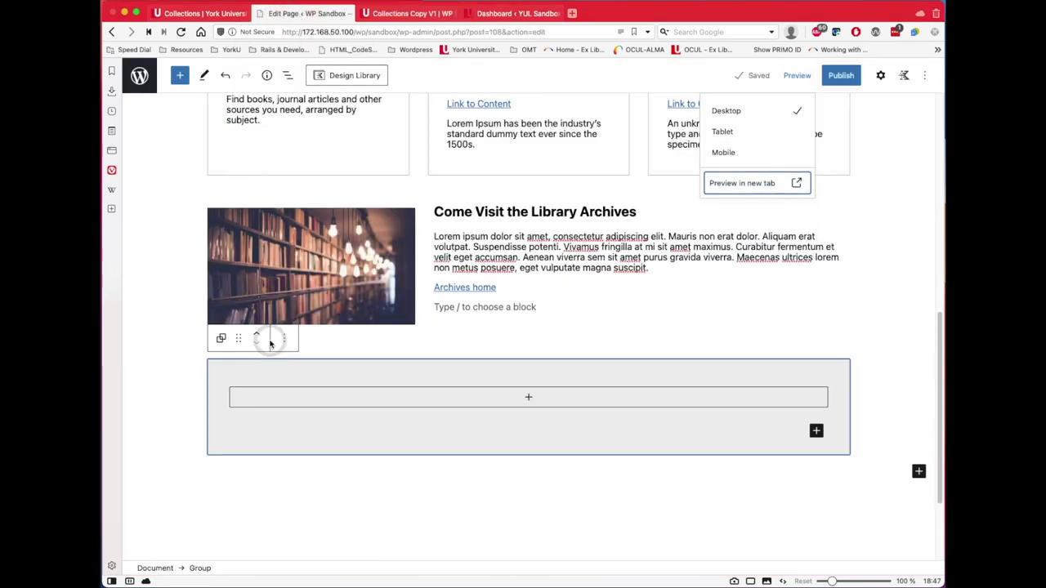
# - Select the whole Columns block holding the archives image and text in the block list view and move it into the grey background group
pyautogui.click(484, 250)
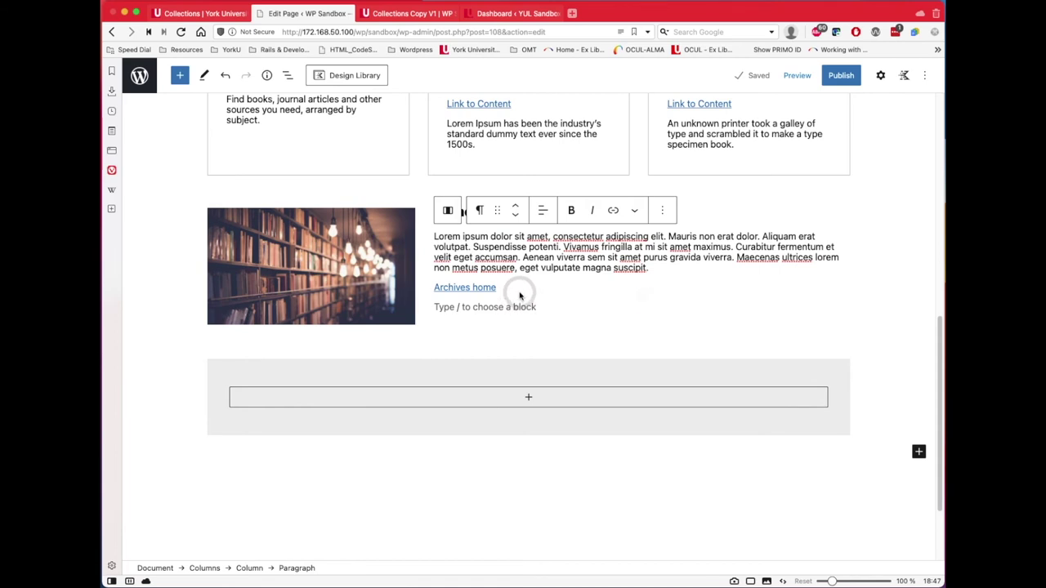
pyautogui.moveTo(516, 287); pyautogui.dragTo(436, 211)
pyautogui.scroll(2, 359, 280)
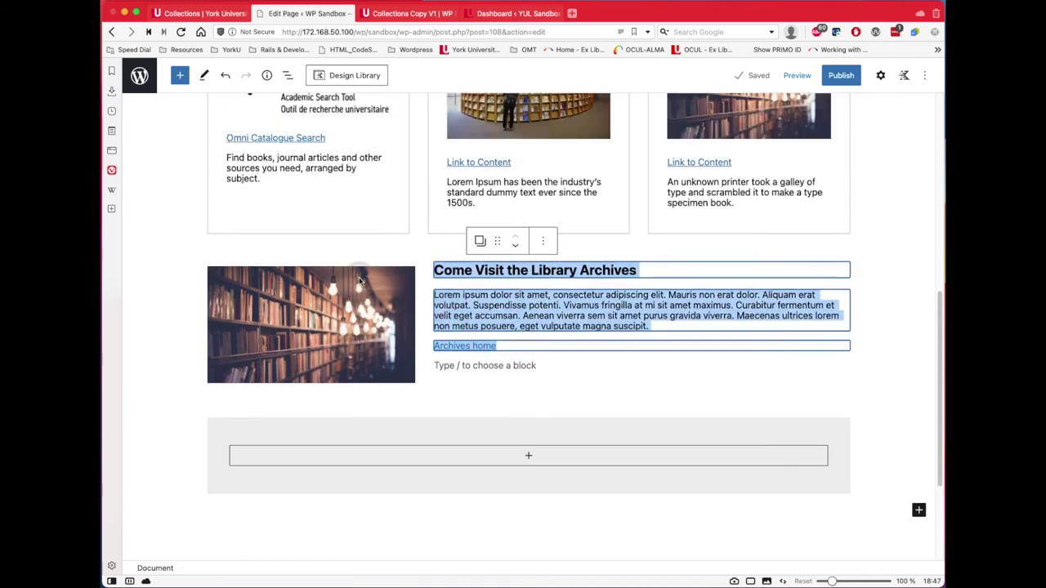
pyautogui.click(500, 320)
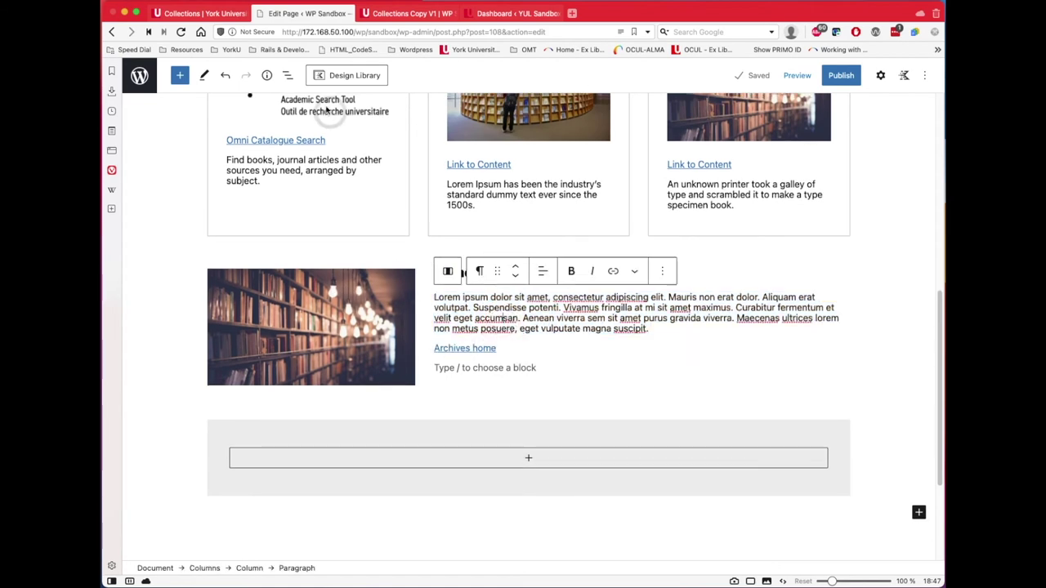
pyautogui.click(287, 75)
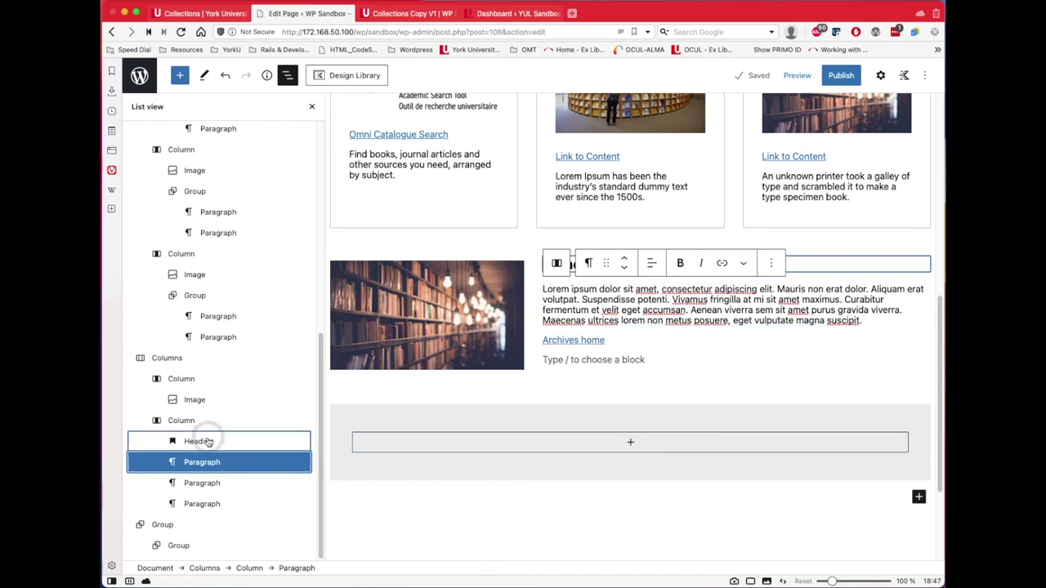
pyautogui.click(209, 360)
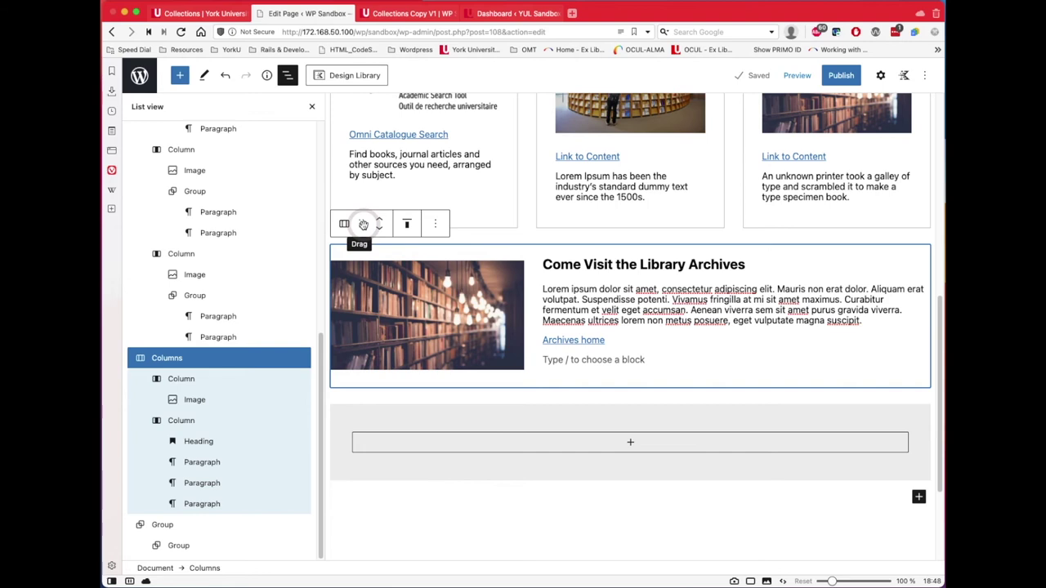
pyautogui.moveTo(362, 223); pyautogui.dragTo(480, 288)
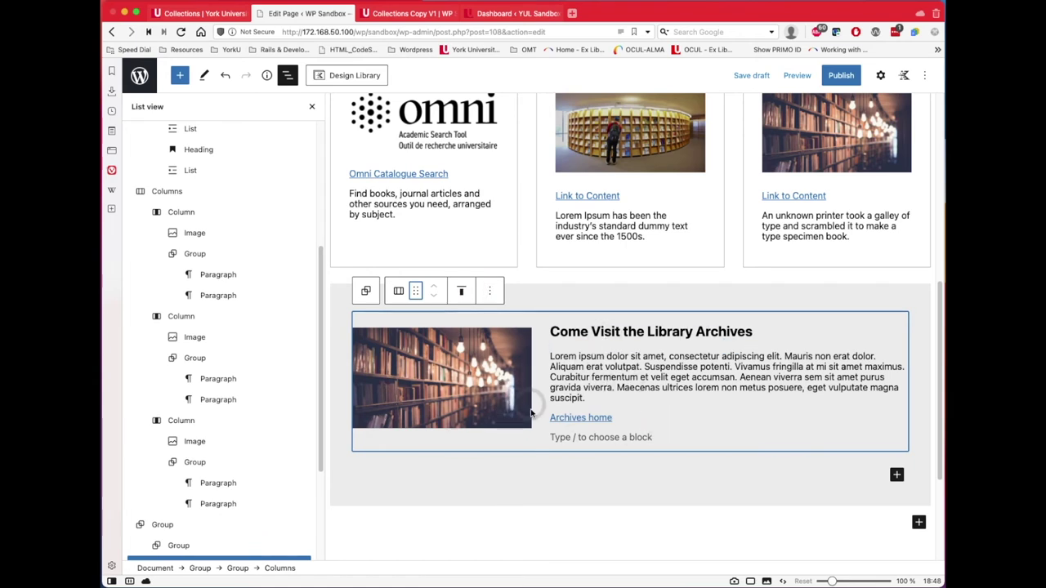
pyautogui.click(472, 305)
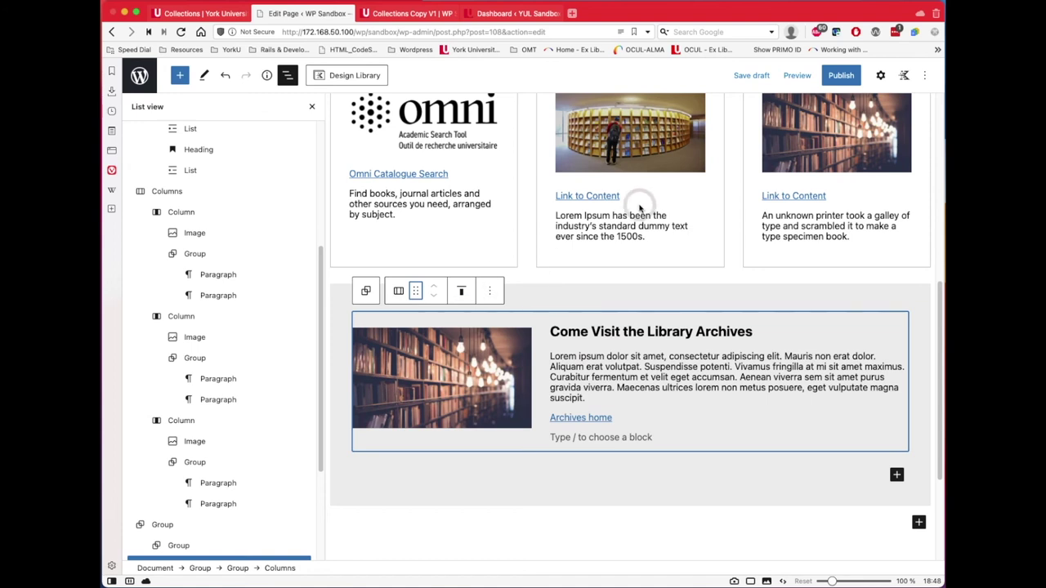
# - Open an updated page preview with the archives section placed in the grey background group
pyautogui.click(799, 76)
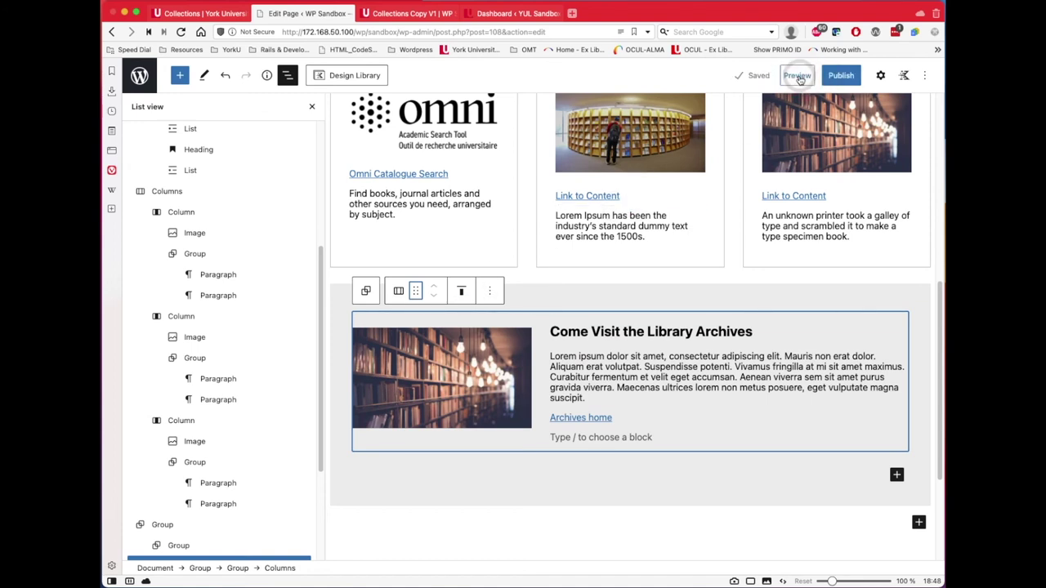
pyautogui.click(798, 76)
pyautogui.click(743, 181)
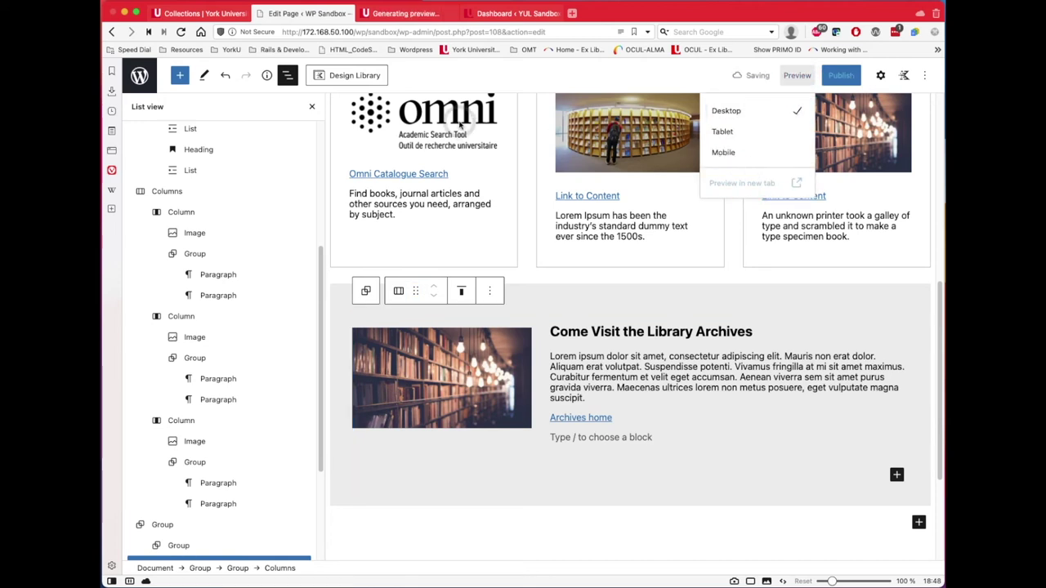
pyautogui.click(414, 14)
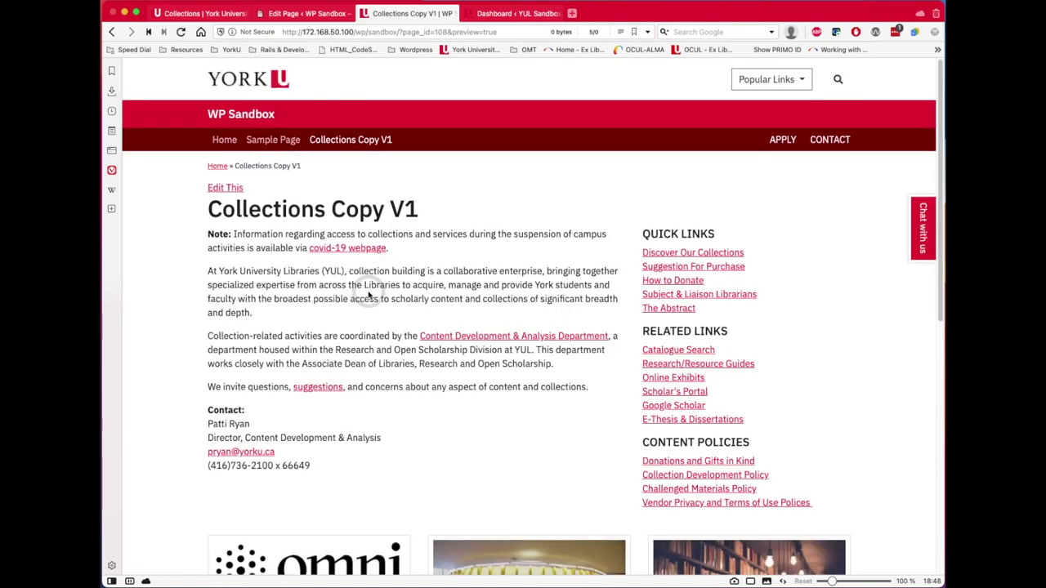
# - Review the page preview down to the footer, compare it with the original Collections page, and return to the page editor
pyautogui.scroll(-5, 366, 302)
pyautogui.scroll(-8, 364, 305)
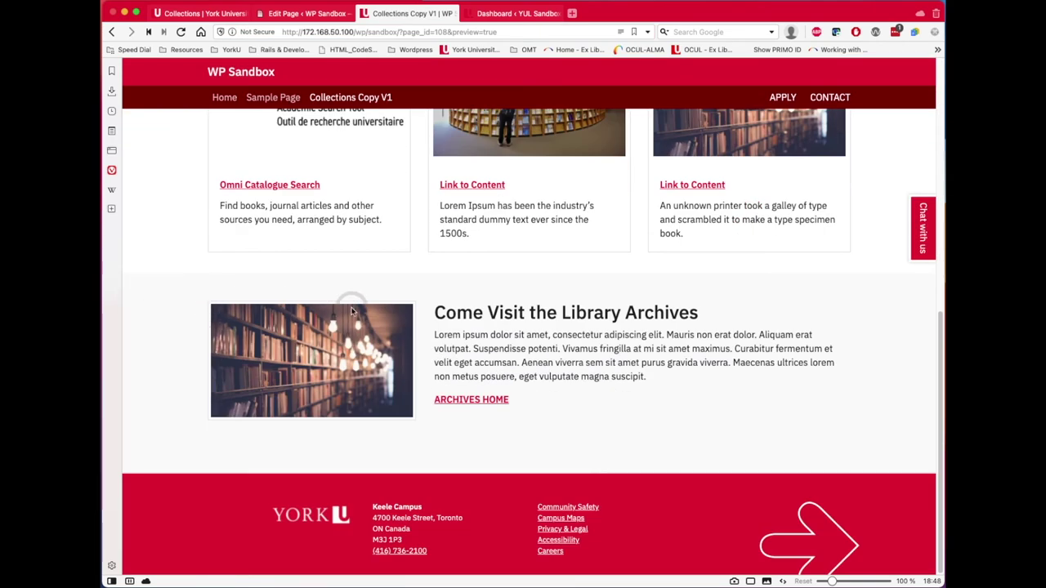
pyautogui.scroll(8, 352, 306)
pyautogui.scroll(5, 354, 310)
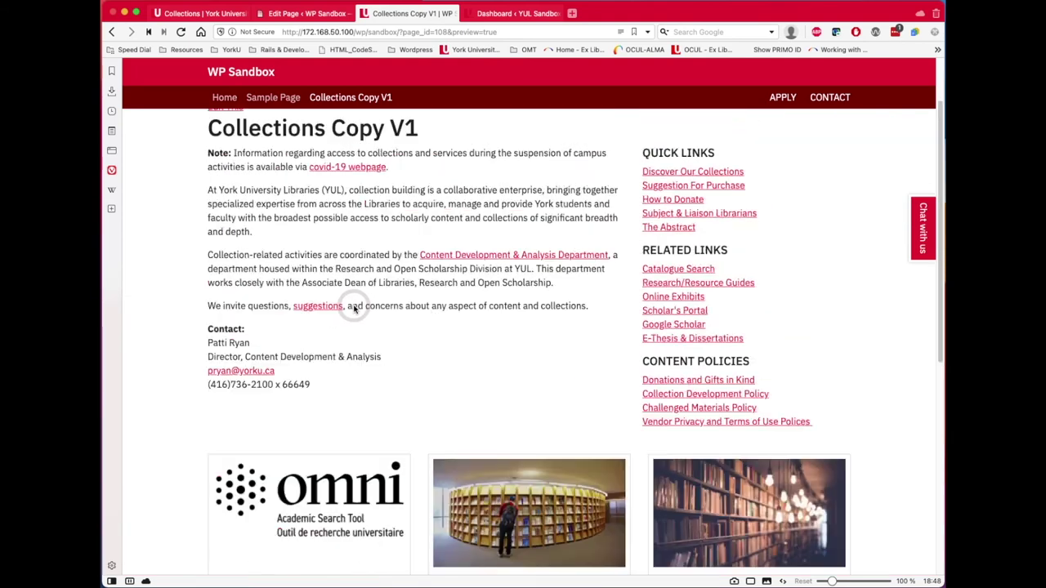
pyautogui.click(204, 13)
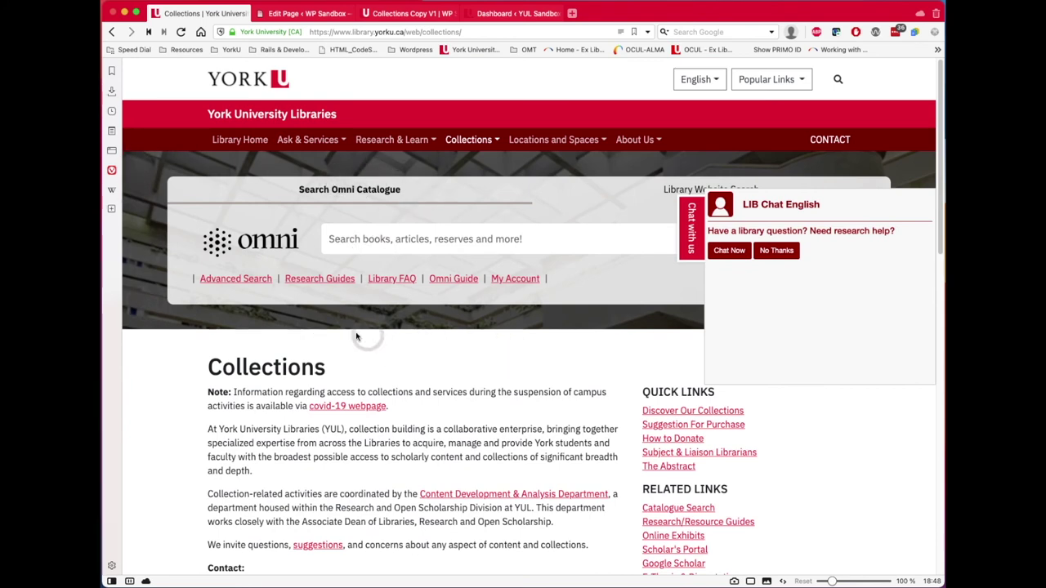
pyautogui.click(315, 14)
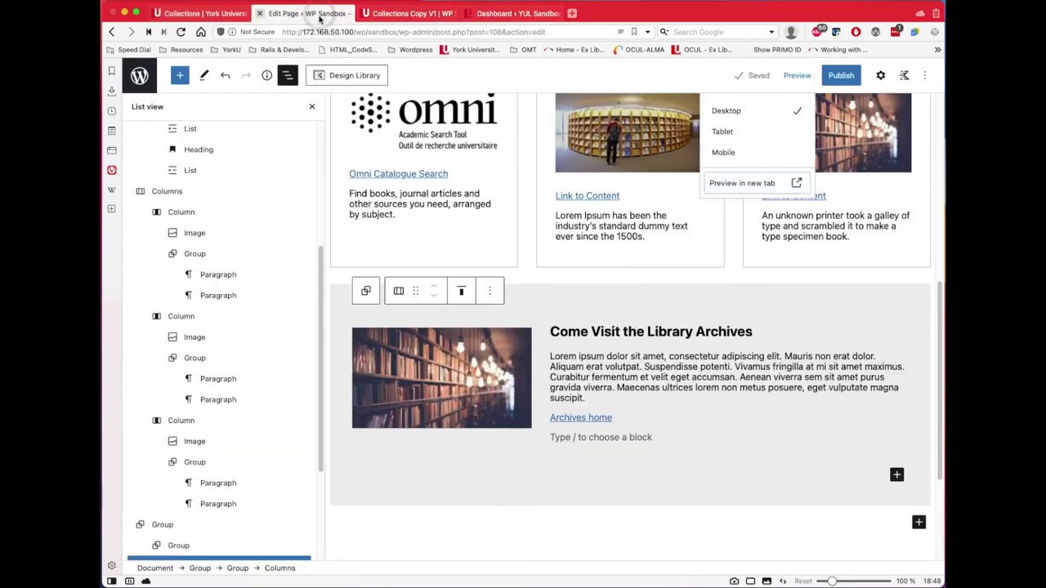
# - Close the block list view and insert an empty block before the Columns block holding the introductory text and link lists
pyautogui.click(311, 107)
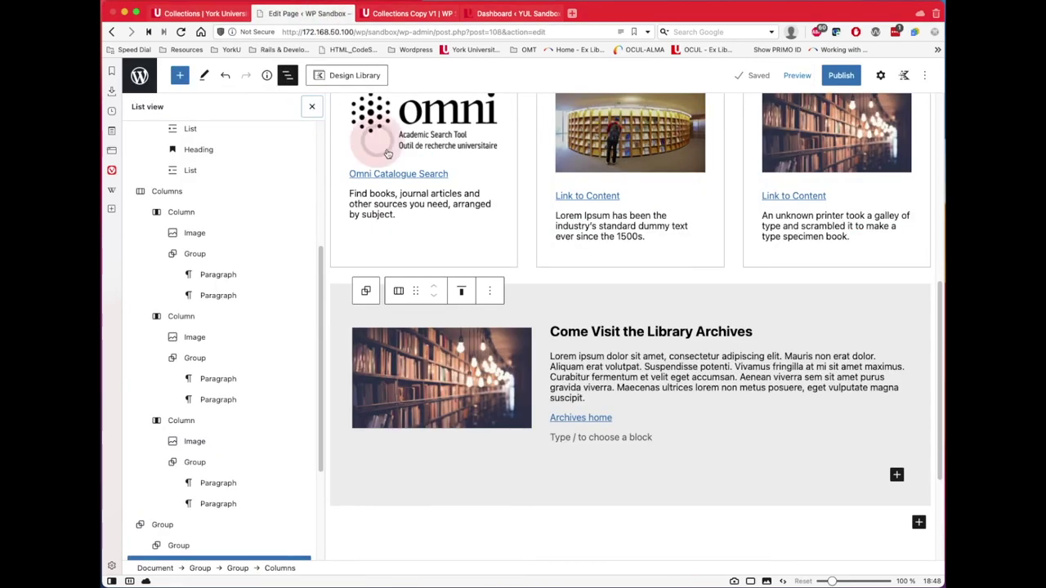
pyautogui.click(570, 281)
pyautogui.scroll(1, 570, 283)
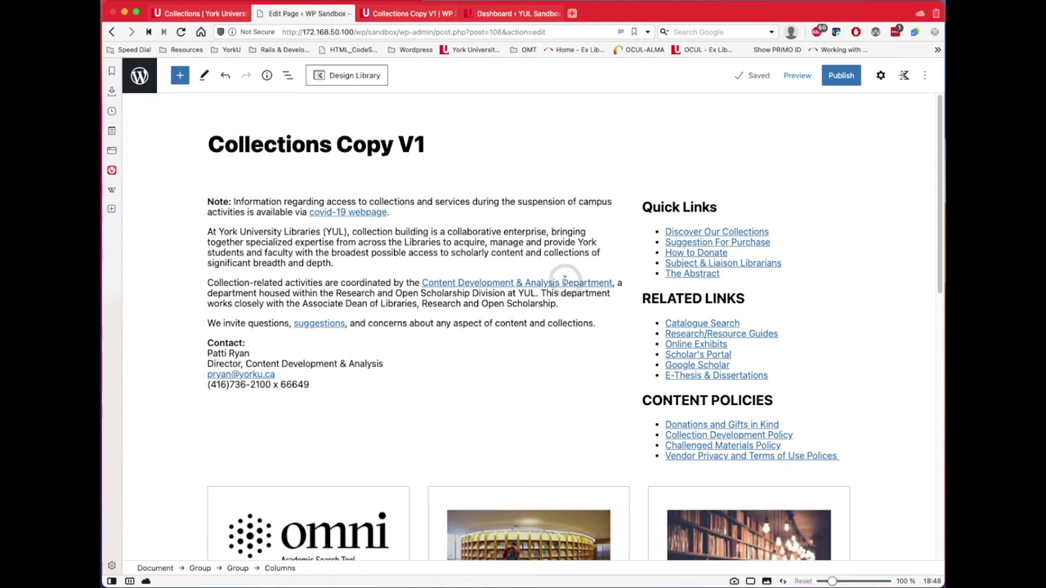
pyautogui.click(463, 204)
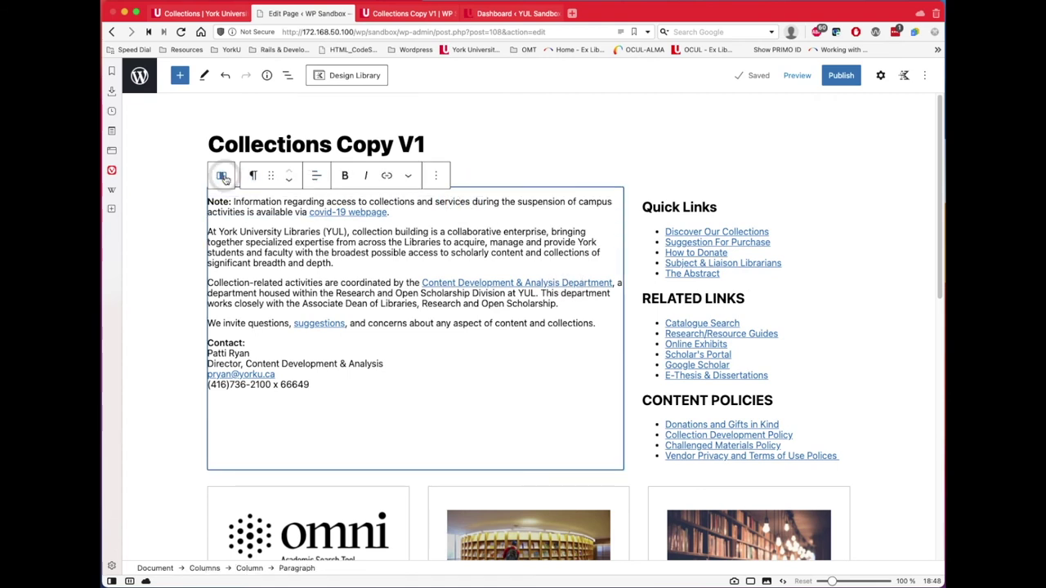
pyautogui.click(223, 178)
pyautogui.click(222, 168)
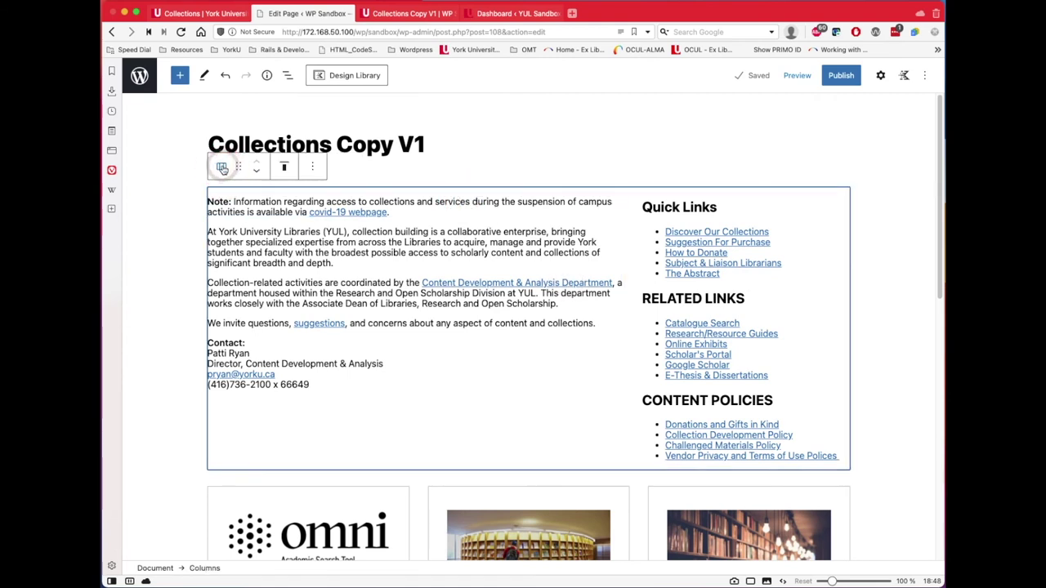
pyautogui.click(223, 169)
pyautogui.click(222, 168)
pyautogui.click(311, 166)
pyautogui.click(346, 269)
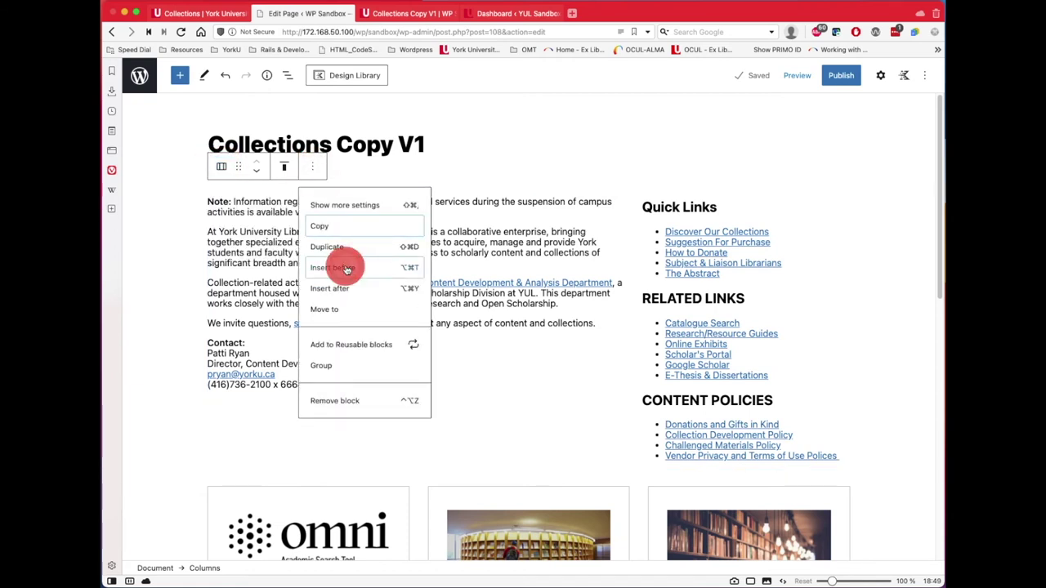
pyautogui.click(255, 183)
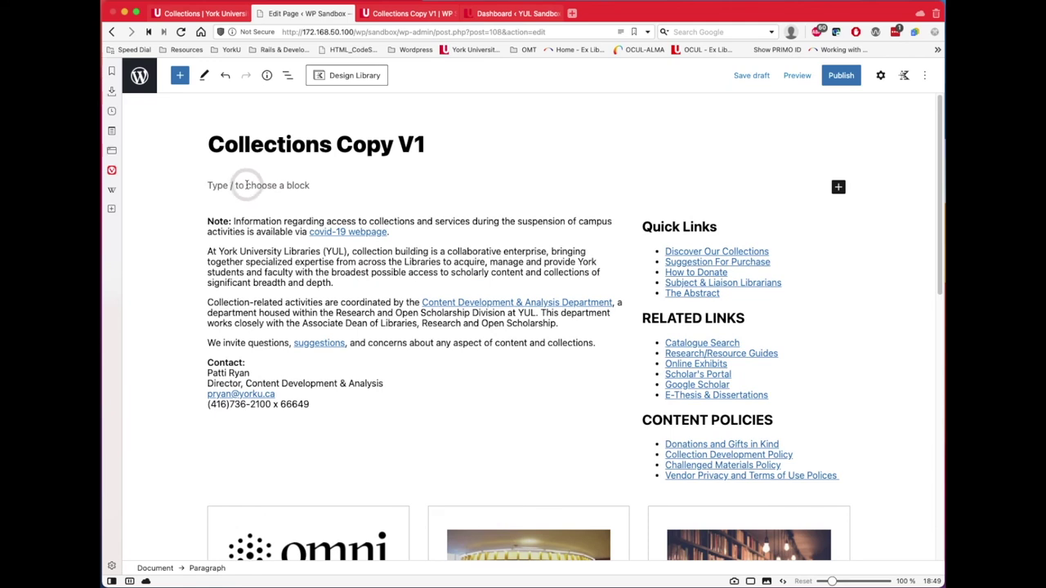
# - Search the block library for "full" and insert the "31 - Full Width Image" pattern in the empty block below the page title
pyautogui.click(180, 75)
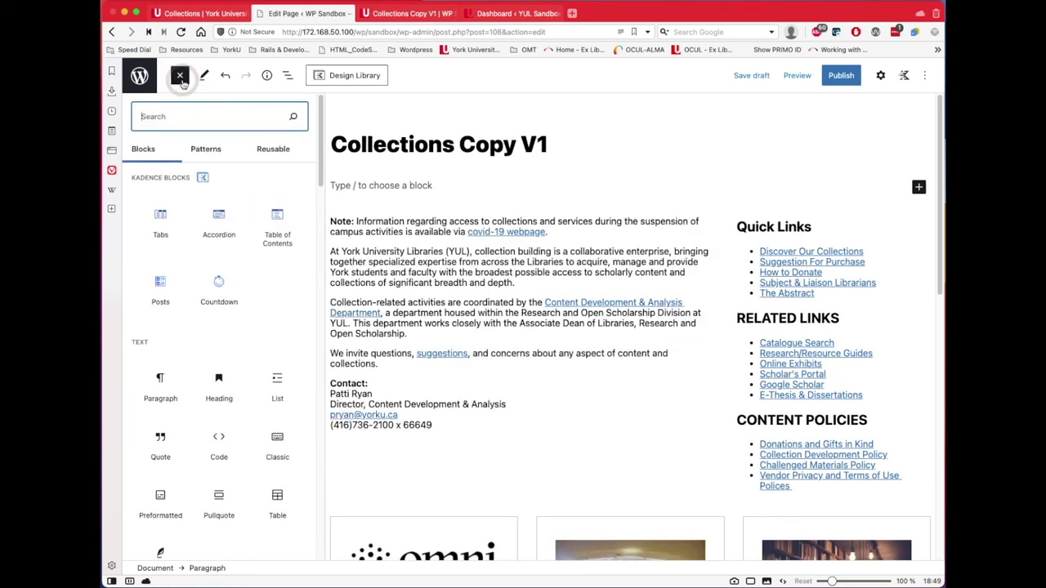
pyautogui.click(191, 114)
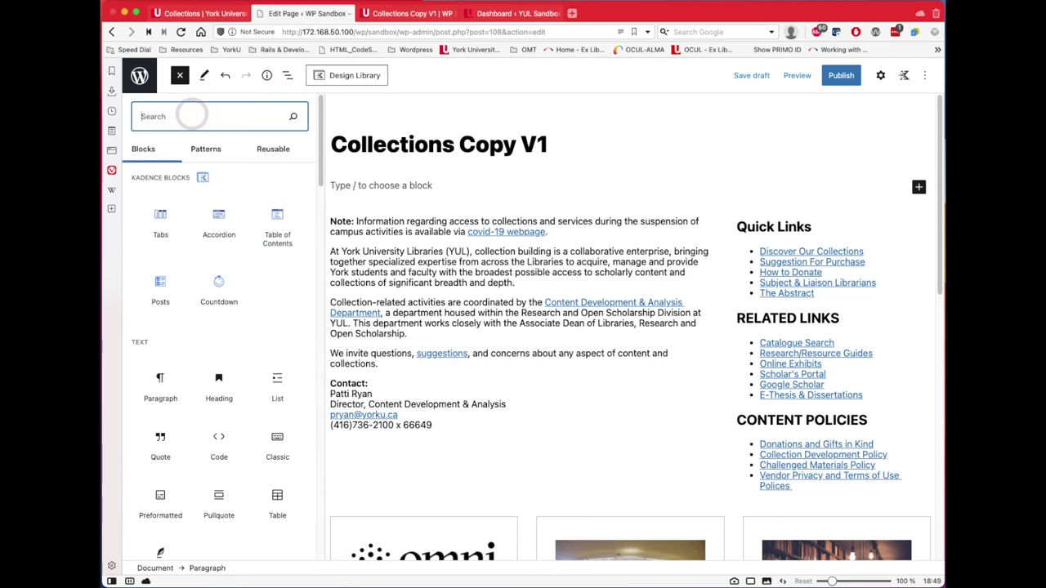
pyautogui.write('full')
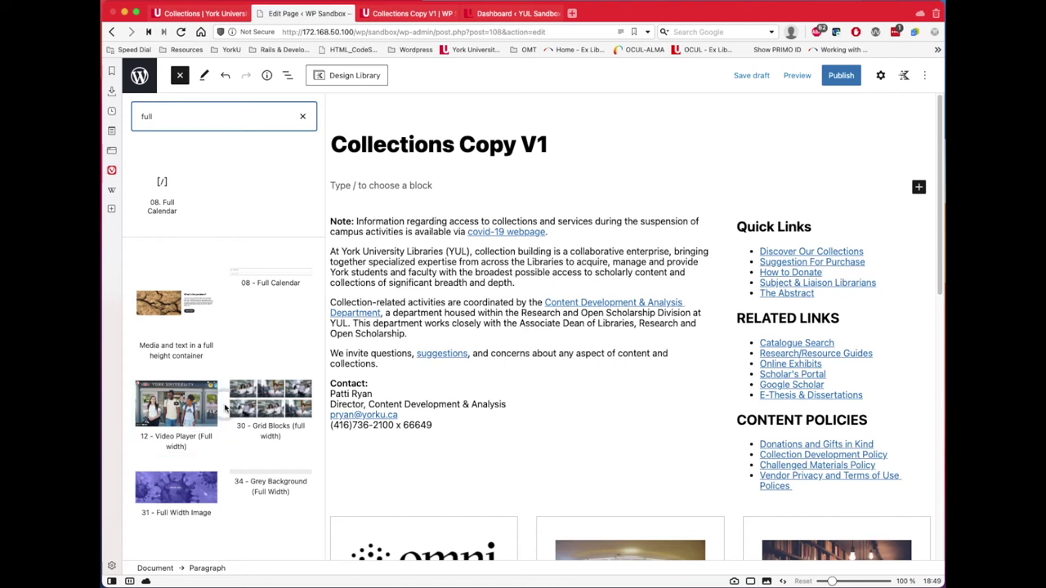
pyautogui.click(175, 491)
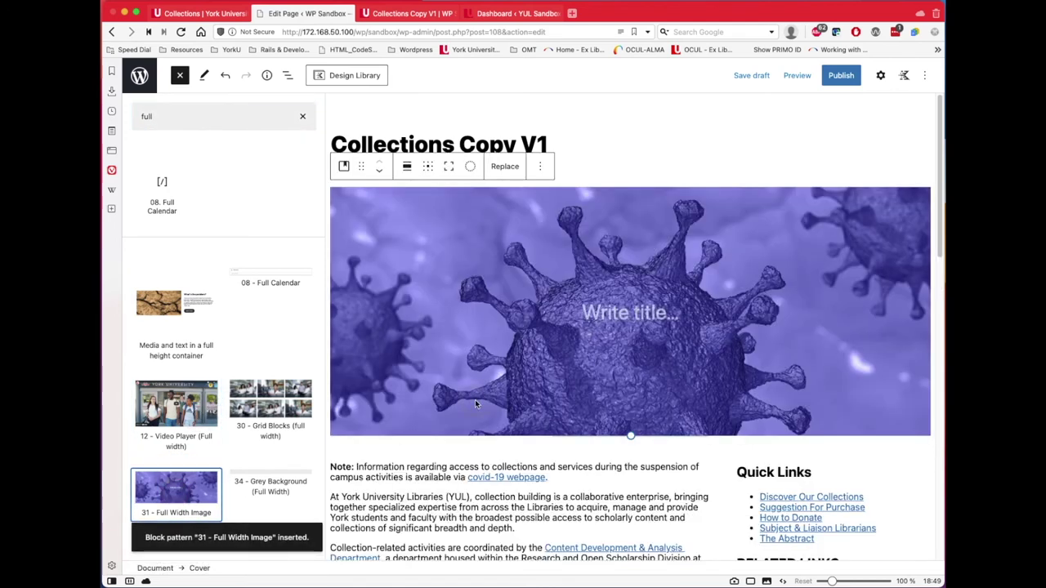
# - Enter "Welcome to Collections" as the title on the full-width cover image
pyautogui.click(603, 317)
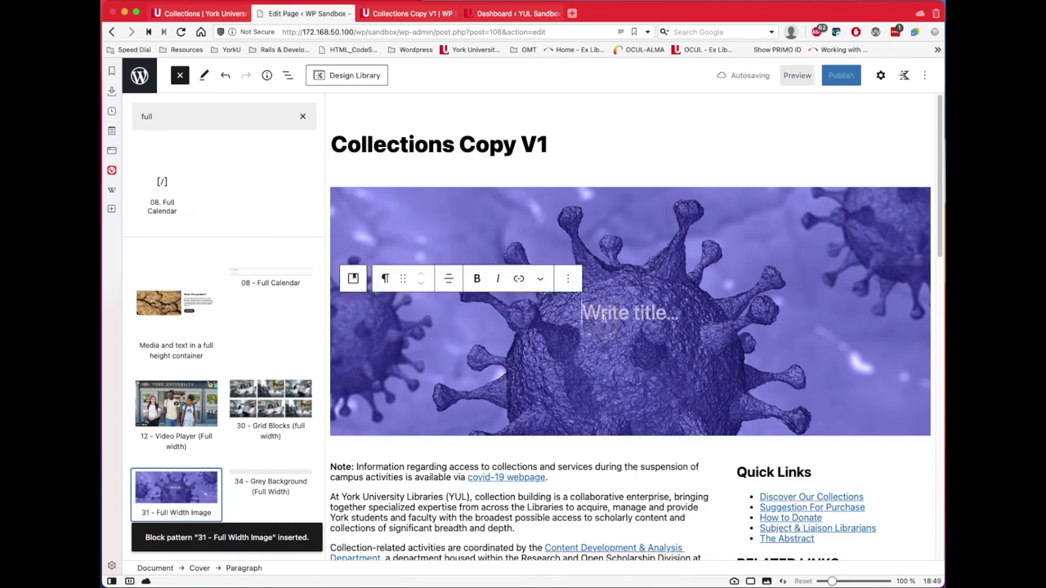
pyautogui.write('Welcome')
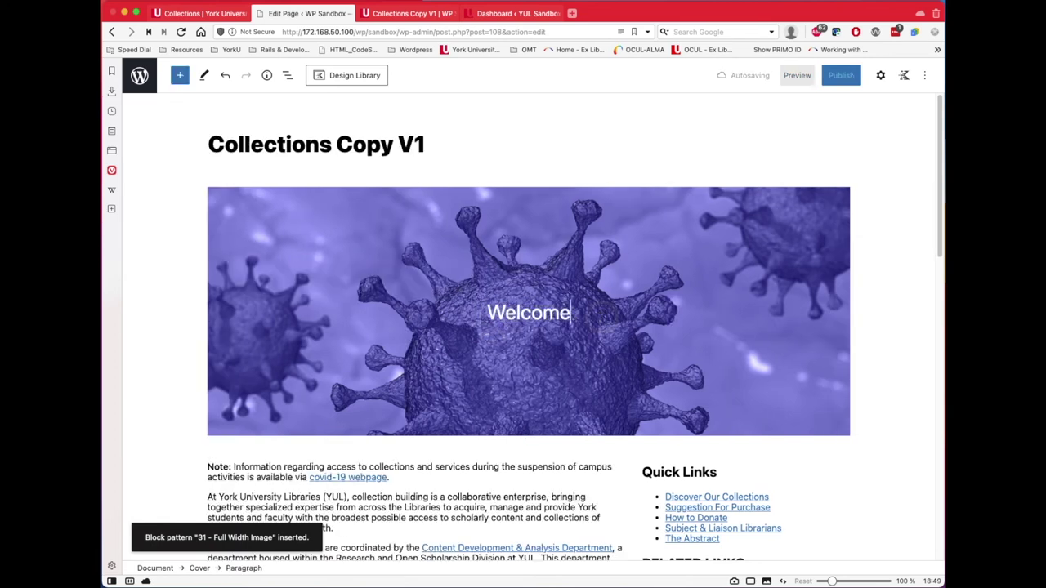
pyautogui.write(' to Collections')
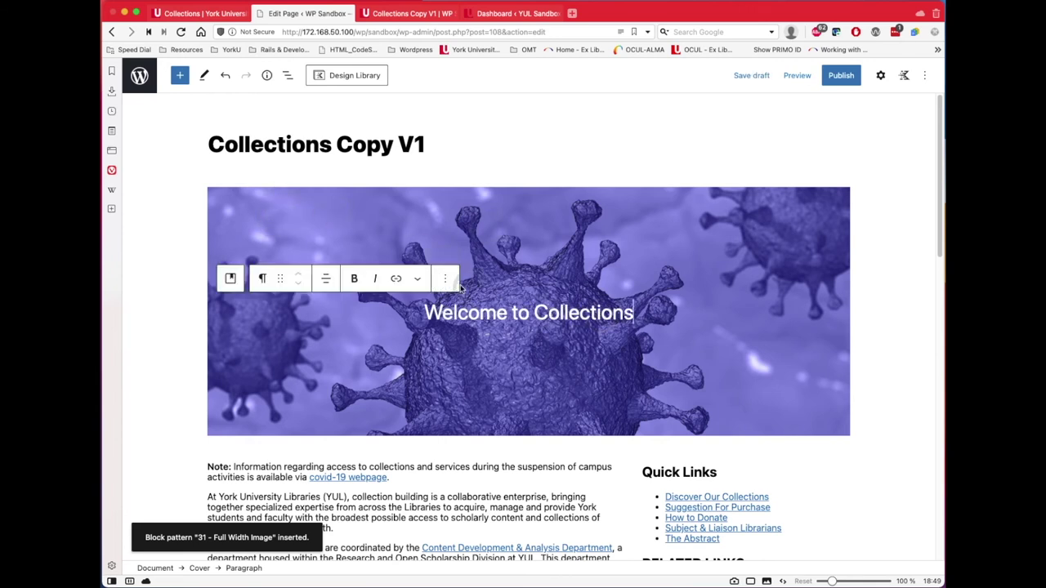
# - Replace the cover's background image with libary_glenlounge.jpg from the media library
pyautogui.click(517, 263)
pyautogui.click(384, 170)
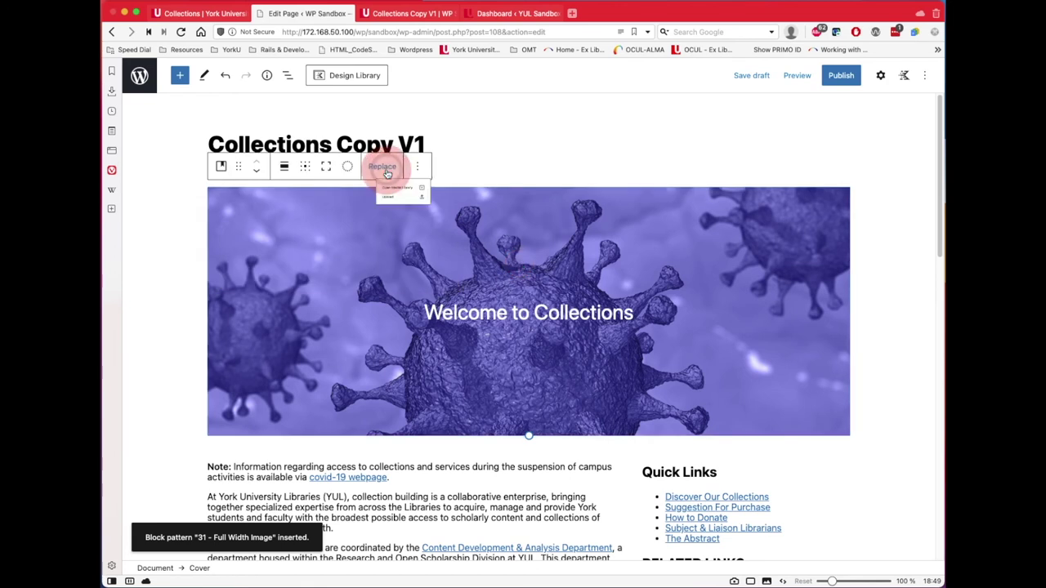
pyautogui.click(415, 208)
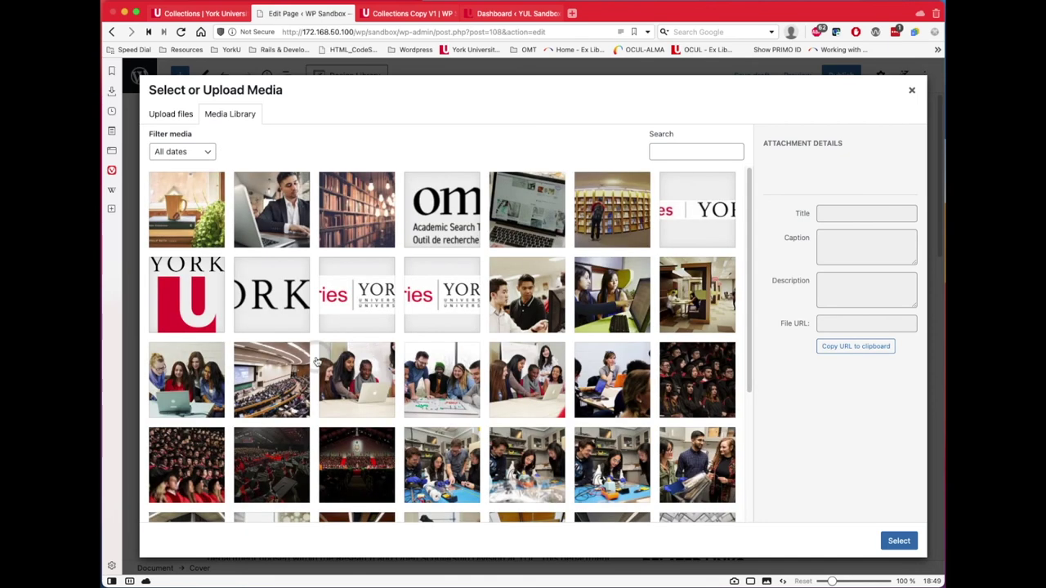
pyautogui.scroll(-5, 323, 371)
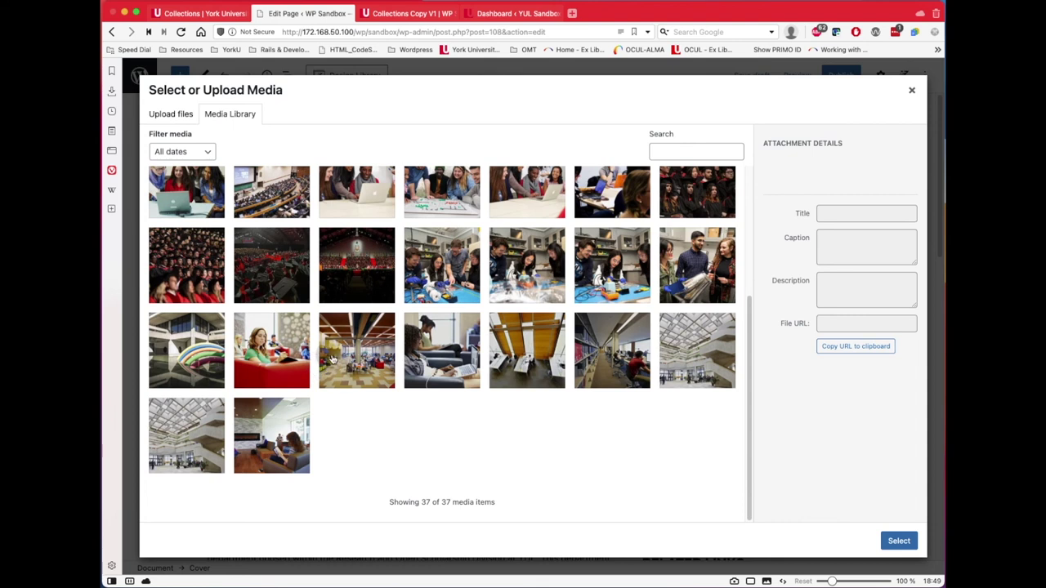
pyautogui.click(281, 441)
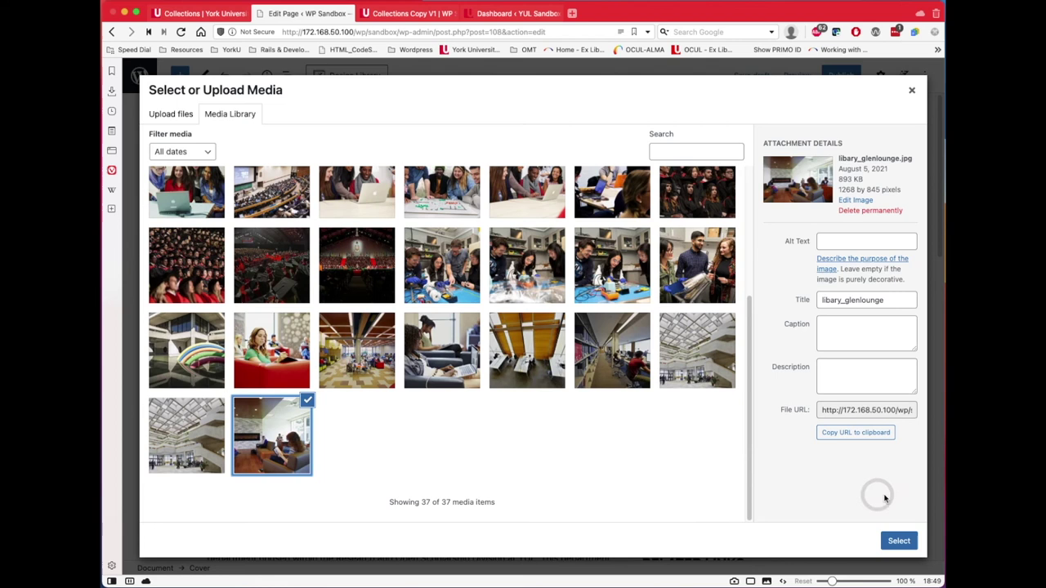
pyautogui.click(900, 540)
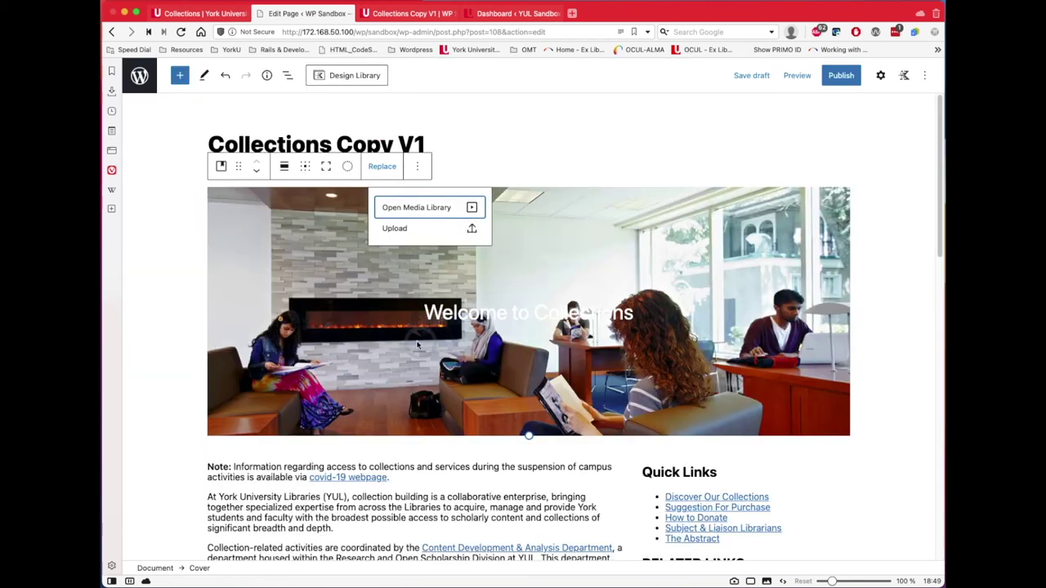
# - Make the cover title "Welcome to Collections" bold and show its color settings
pyautogui.click(437, 313)
pyautogui.moveTo(423, 313); pyautogui.dragTo(640, 310)
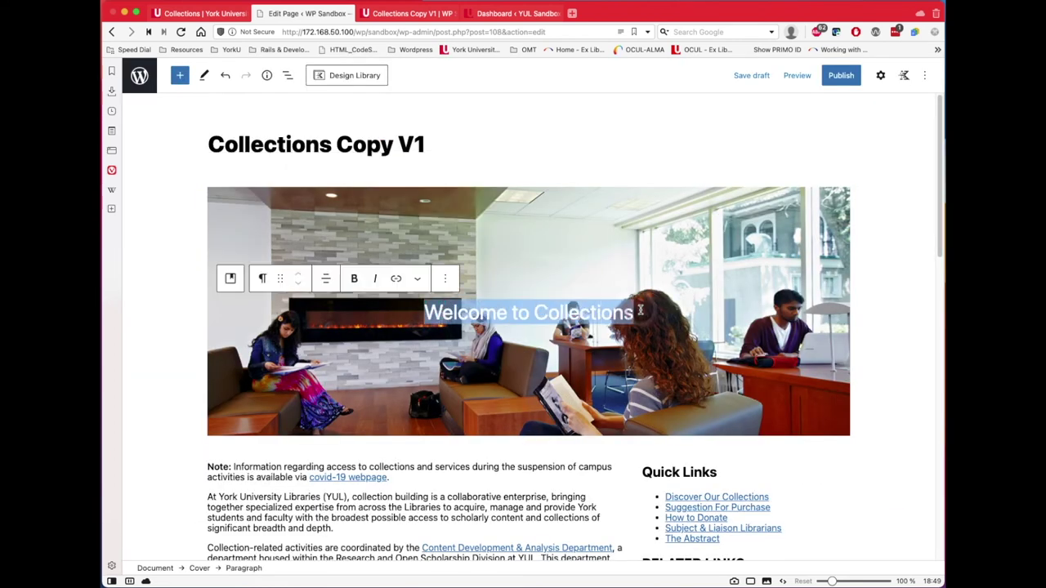
pyautogui.click(356, 279)
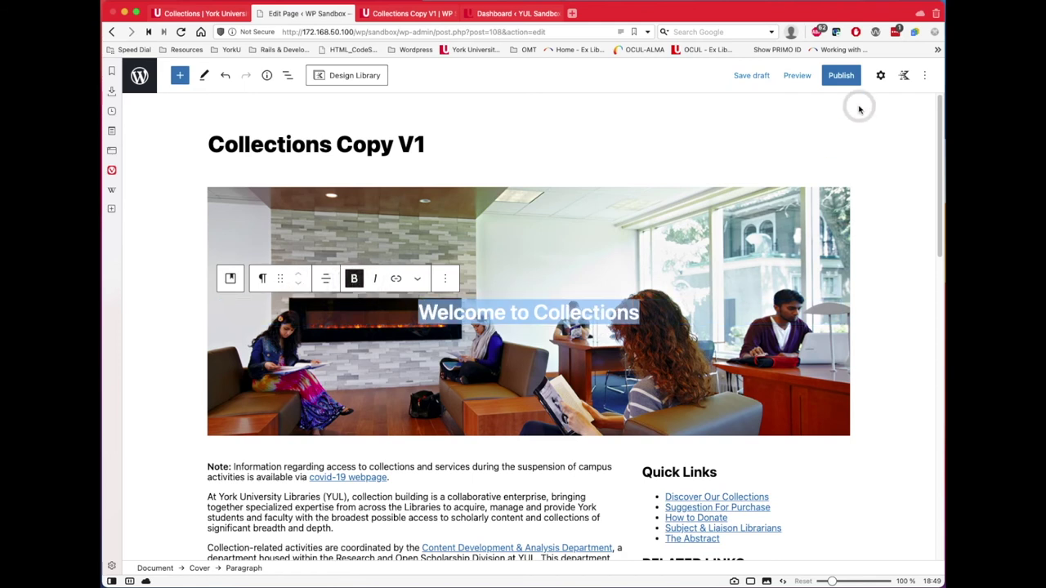
pyautogui.click(880, 76)
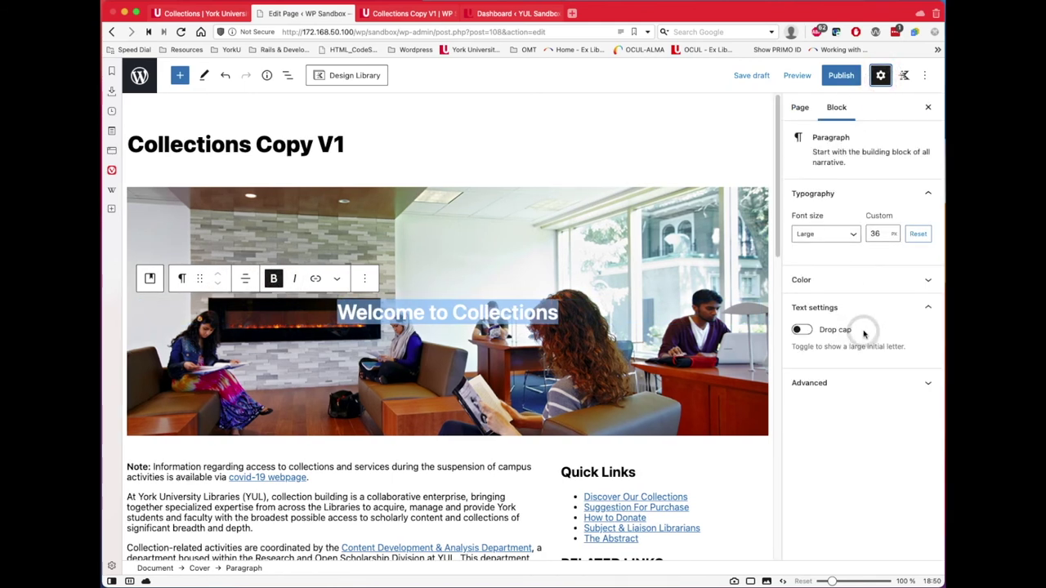
pyautogui.click(863, 280)
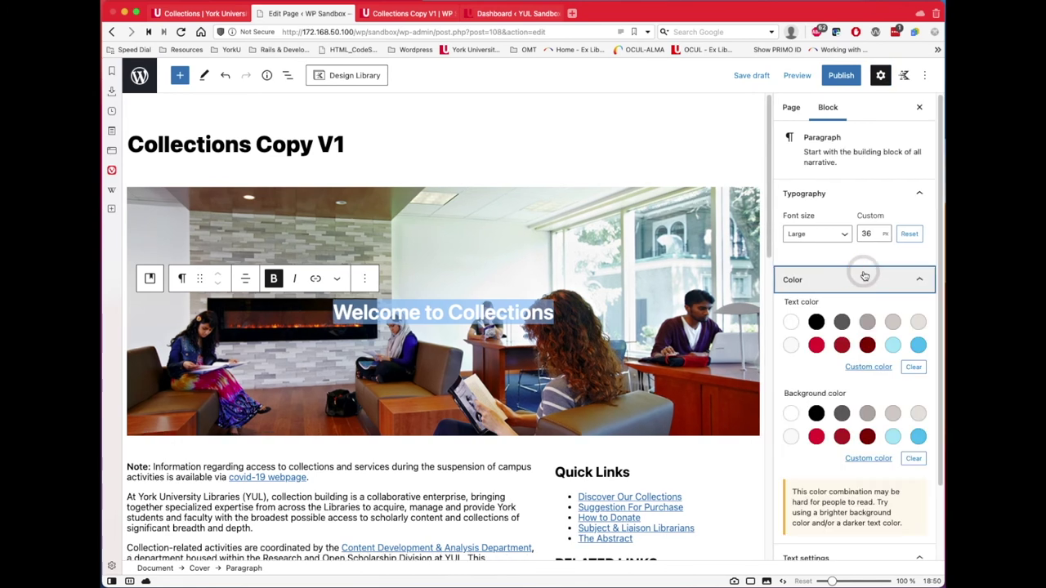
# - Try black and light beige background colors behind the cover title, and remove the background color again
pyautogui.click(816, 414)
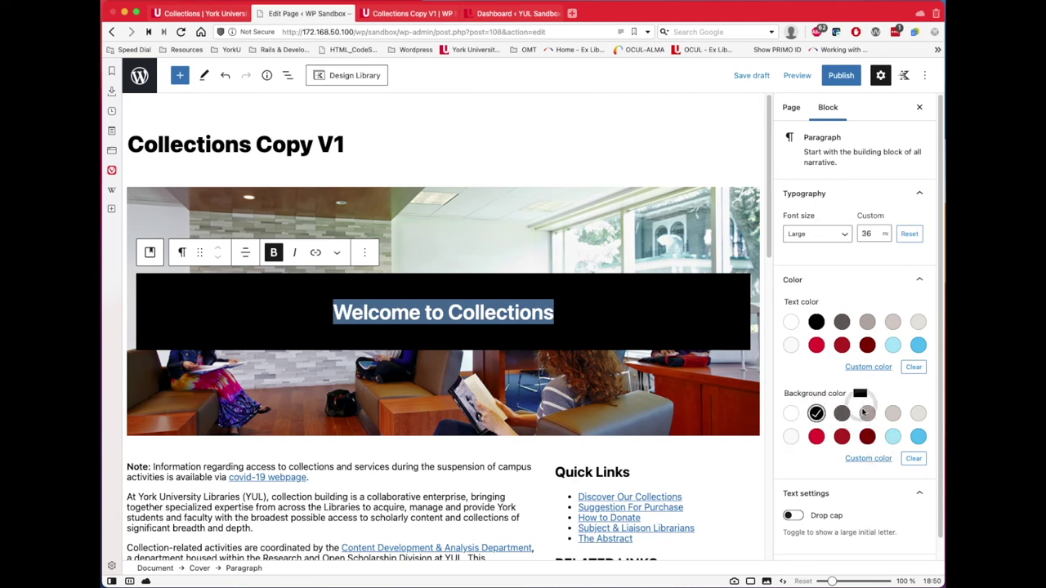
pyautogui.click(882, 460)
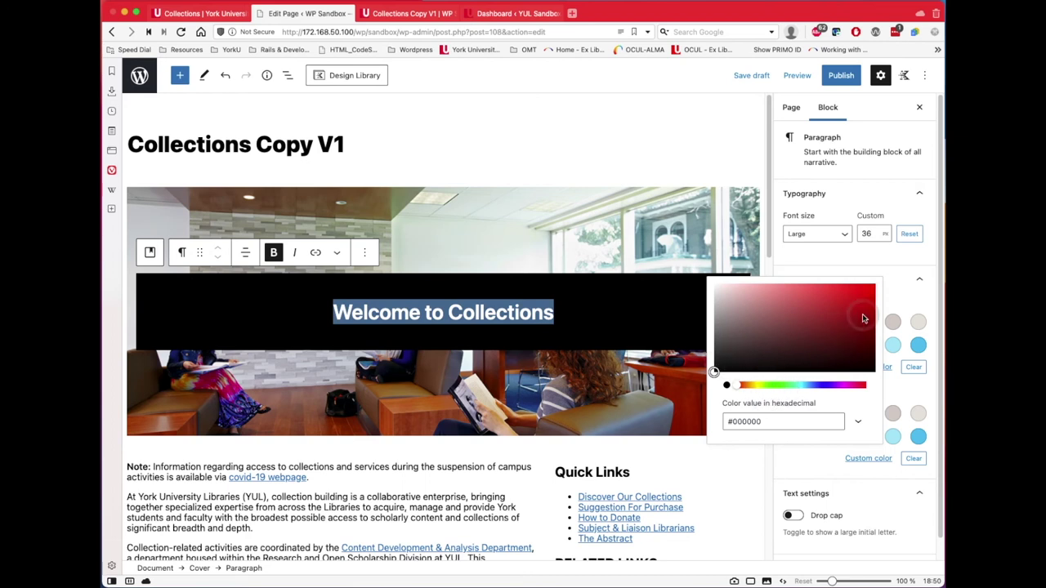
pyautogui.click(834, 460)
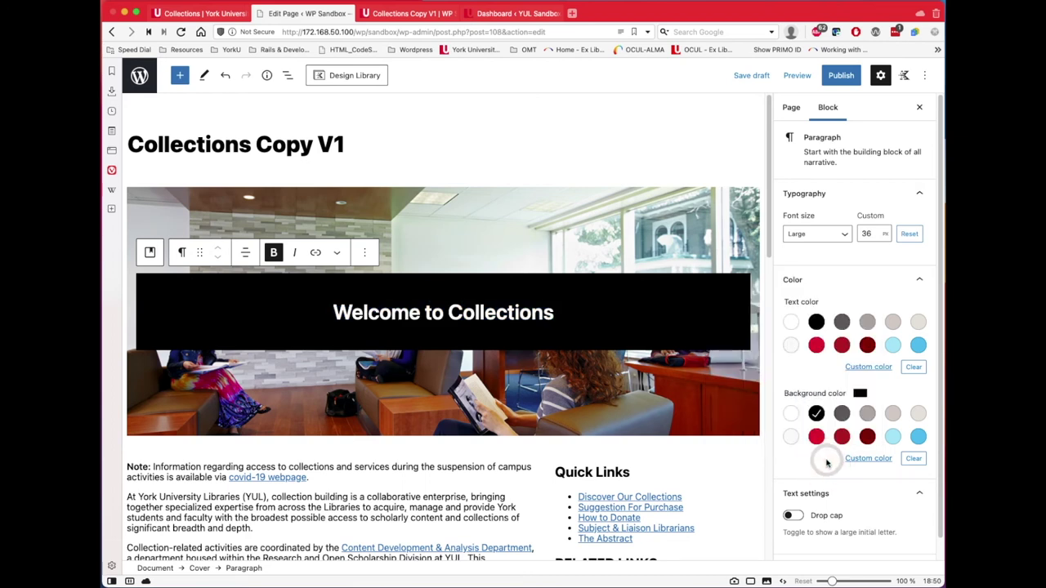
pyautogui.click(918, 414)
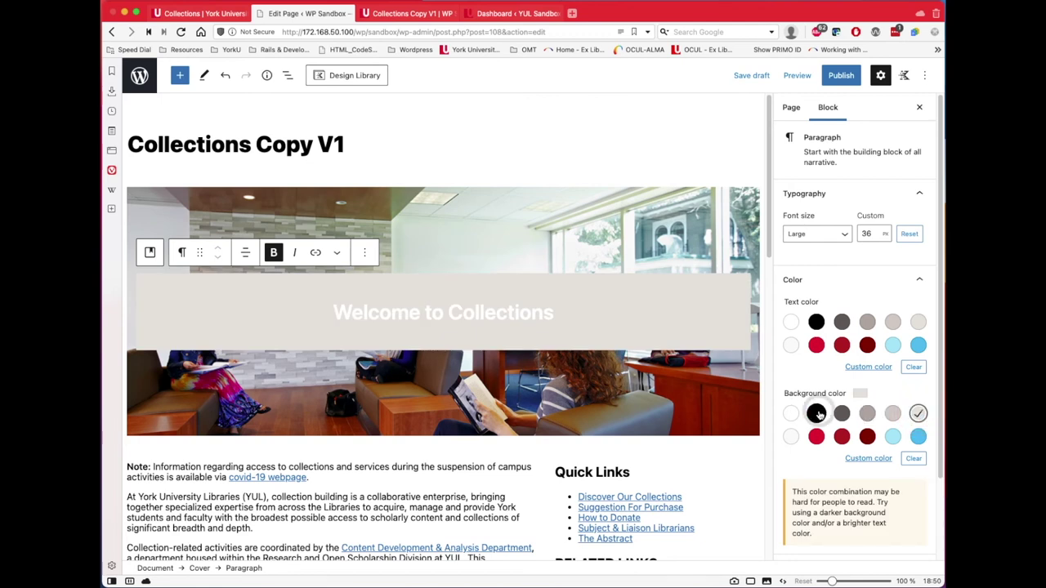
pyautogui.click(917, 413)
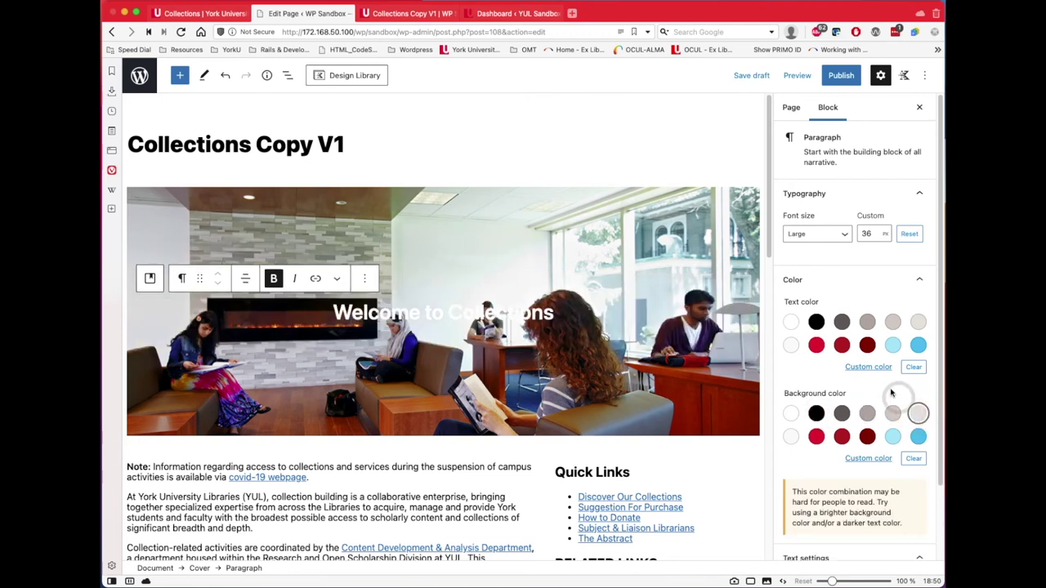
# - Try black and red text colors on the cover title, settle on black, and give it a light beige background
pyautogui.click(818, 324)
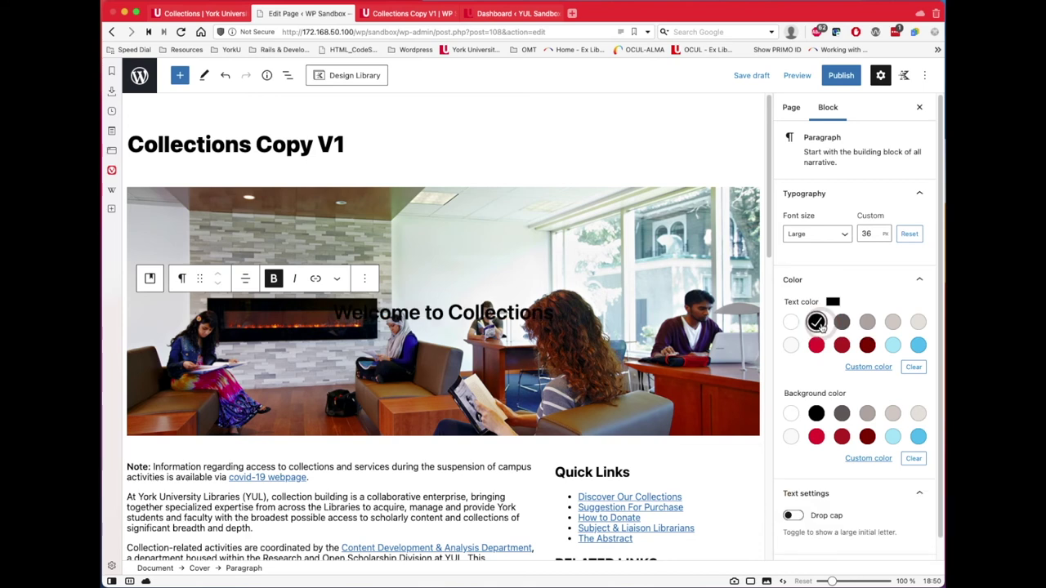
pyautogui.click(816, 344)
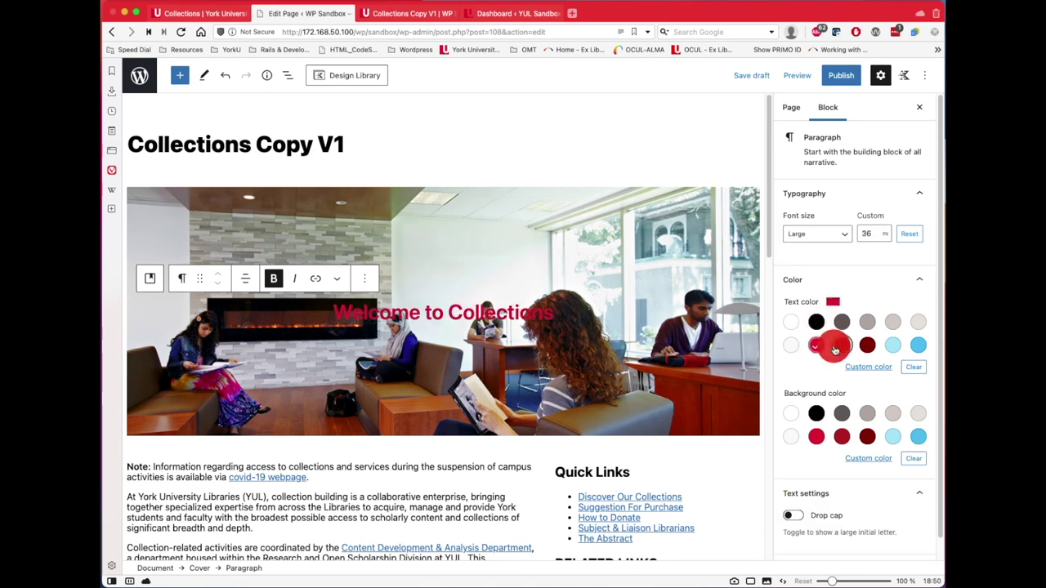
pyautogui.click(841, 345)
pyautogui.click(816, 321)
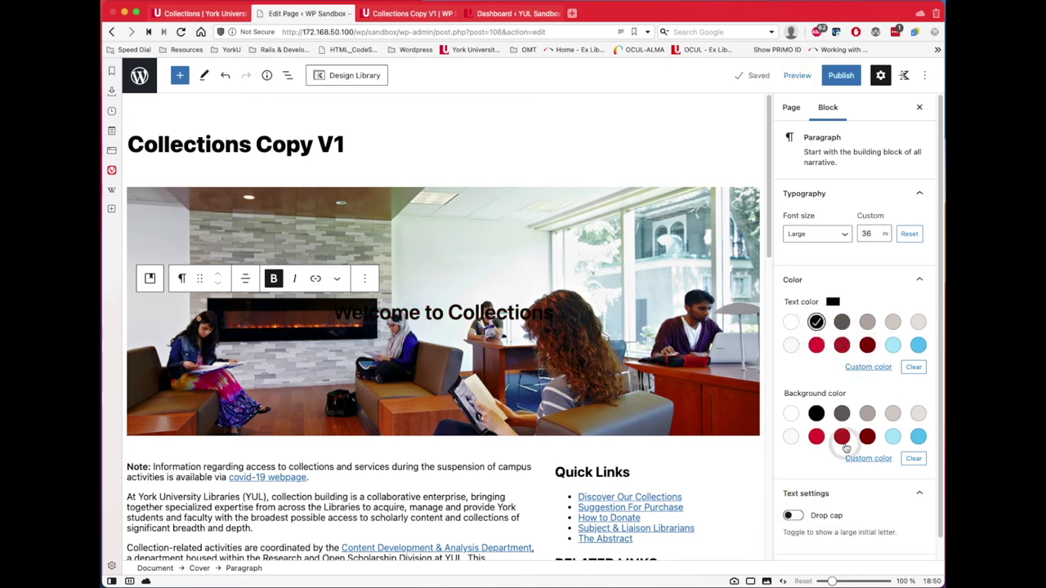
pyautogui.click(917, 413)
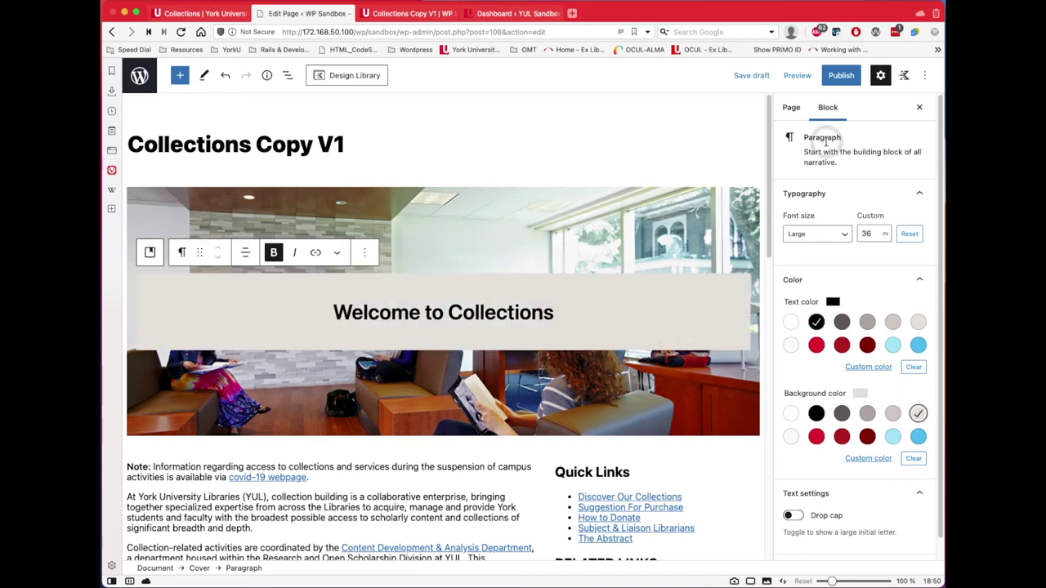
# - Preview the page in a new browser tab and check how the welcome cover looks above the content
pyautogui.click(791, 80)
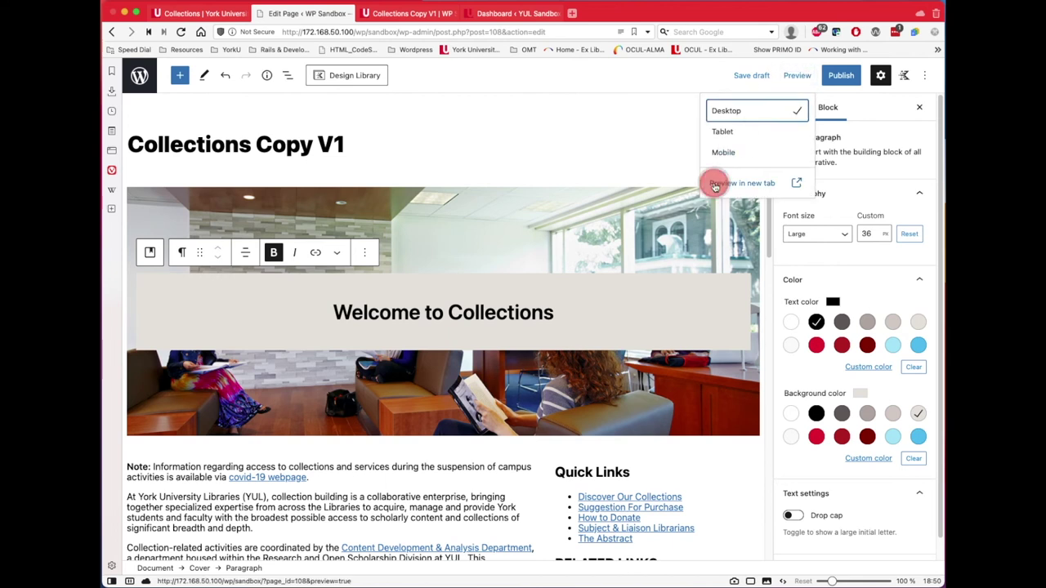
pyautogui.click(714, 185)
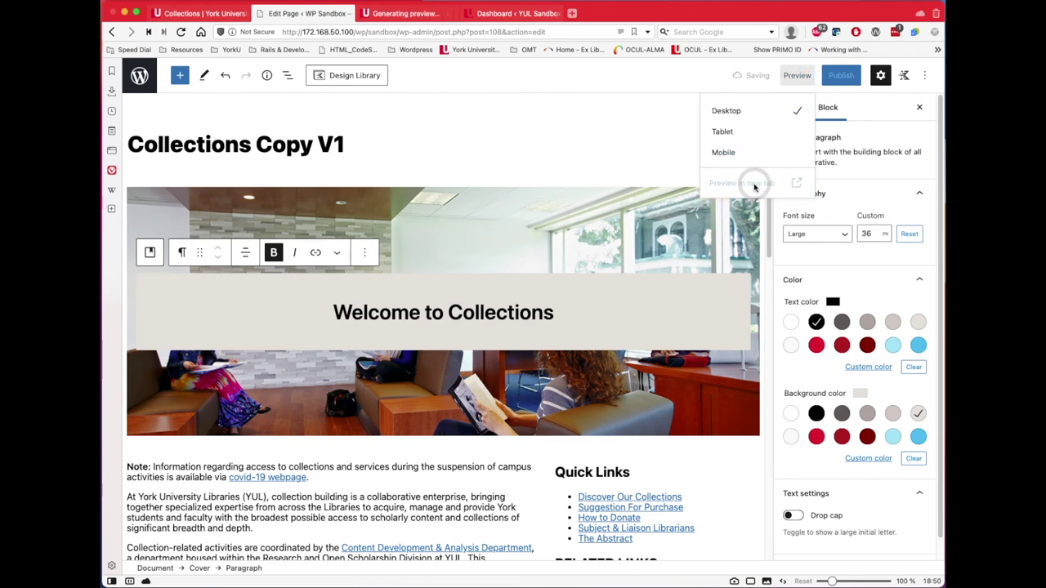
pyautogui.click(421, 15)
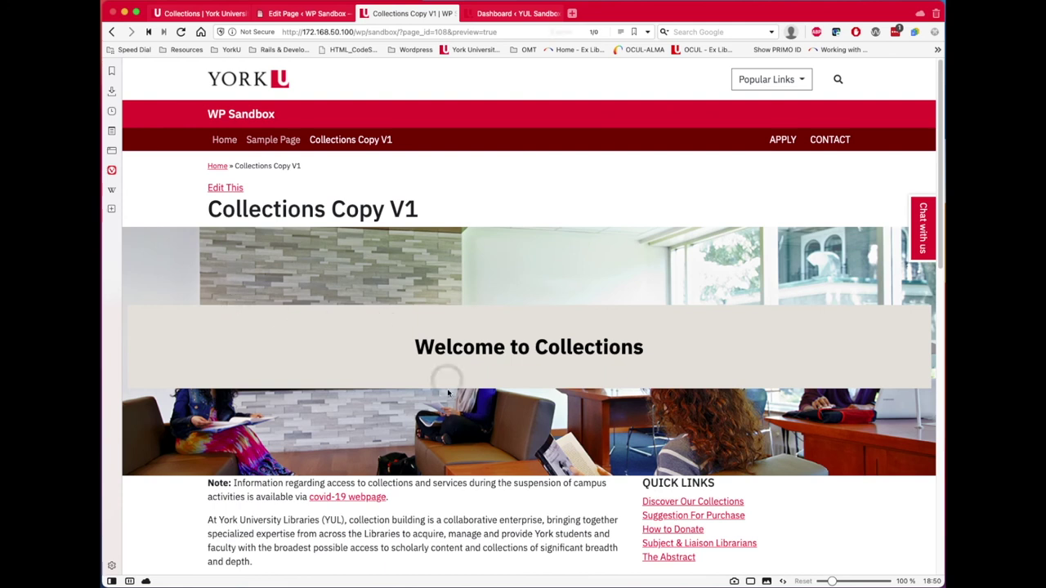
pyautogui.scroll(-3, 448, 393)
pyautogui.scroll(1, 490, 350)
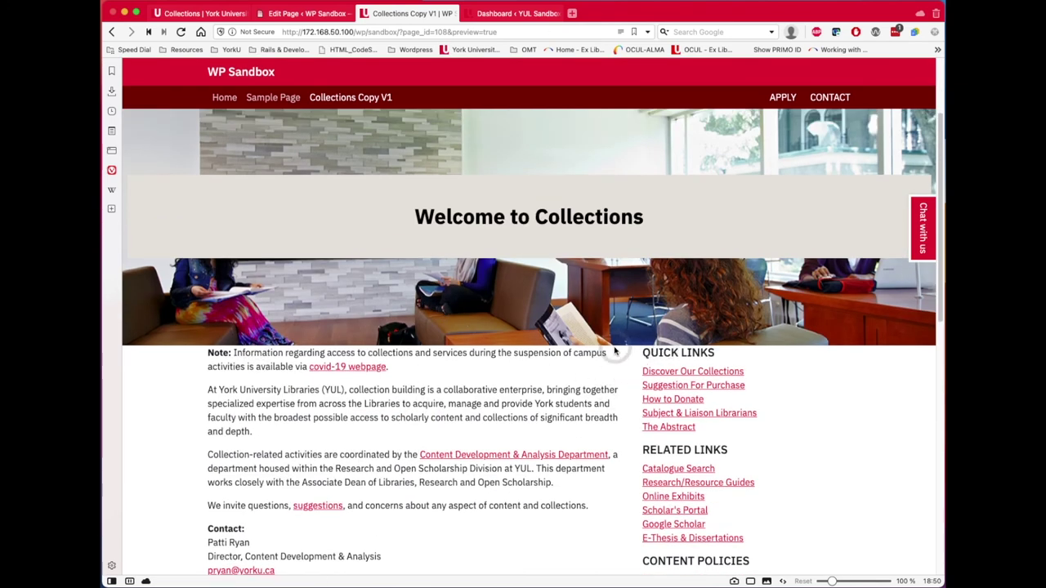
pyautogui.scroll(3, 340, 303)
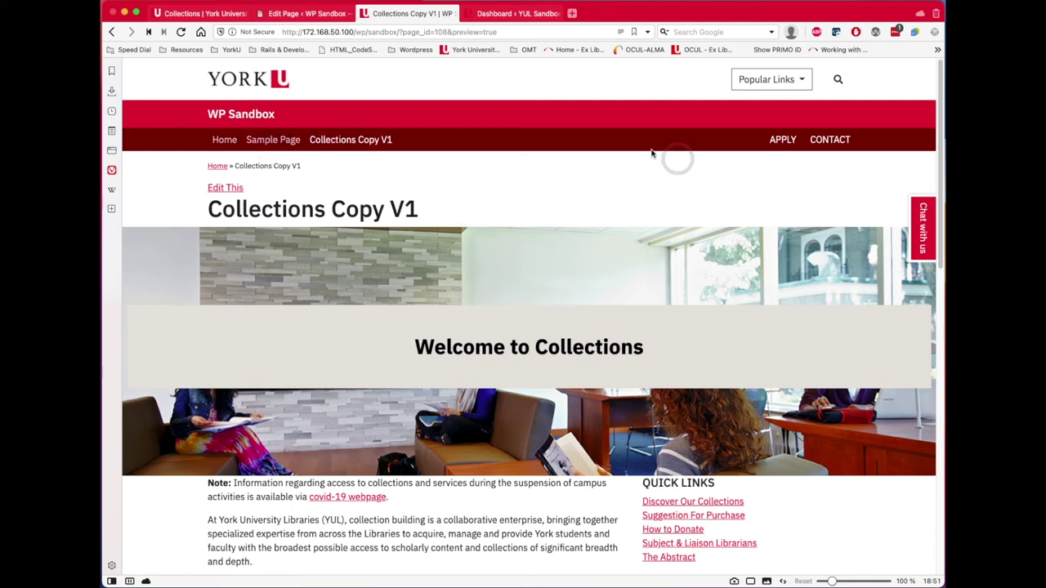
# - Return to the page editor and set the page's template to Secondary Page
pyautogui.click(313, 14)
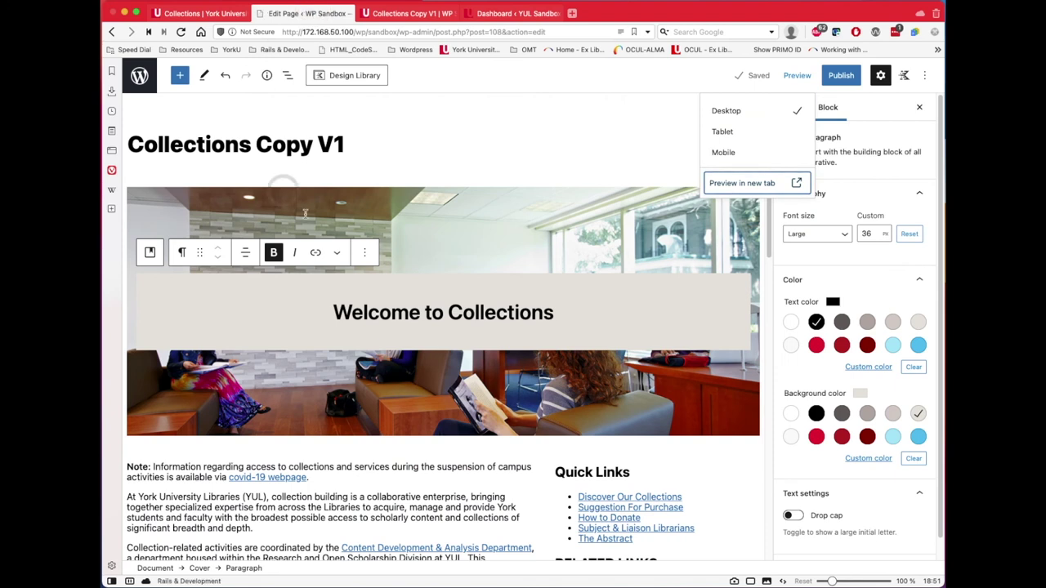
pyautogui.click(863, 119)
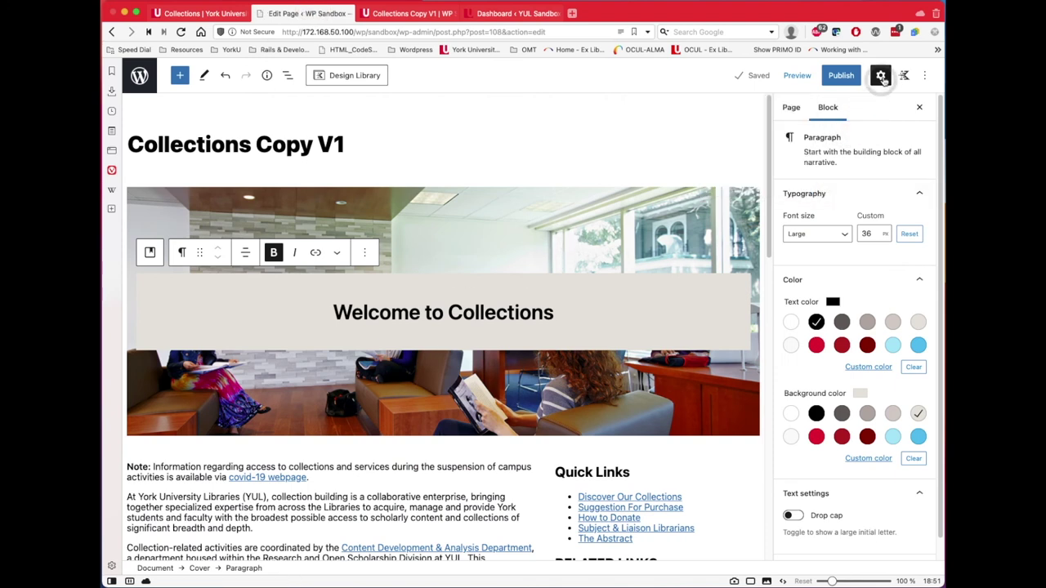
pyautogui.click(789, 108)
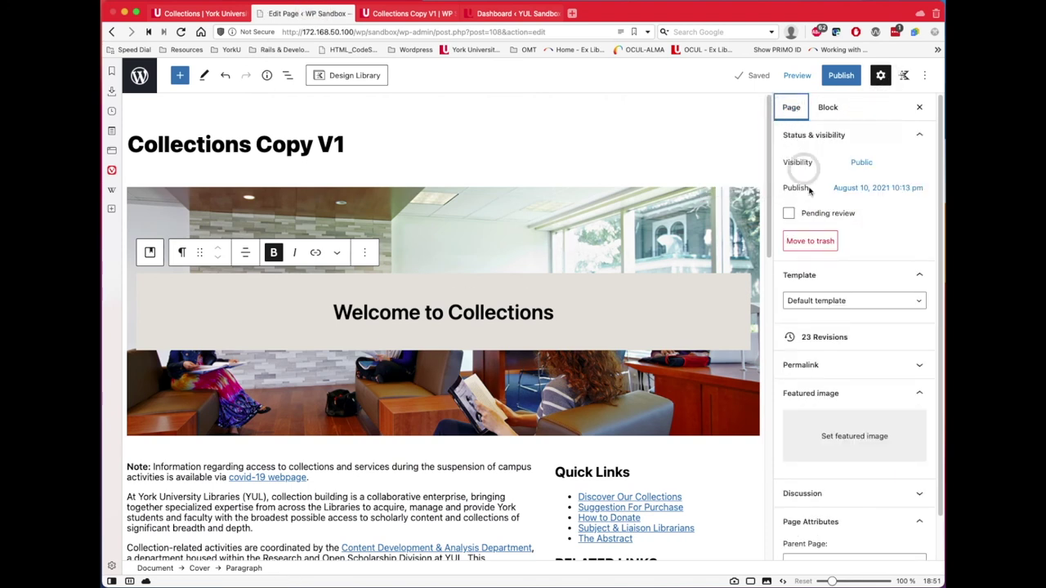
pyautogui.click(853, 302)
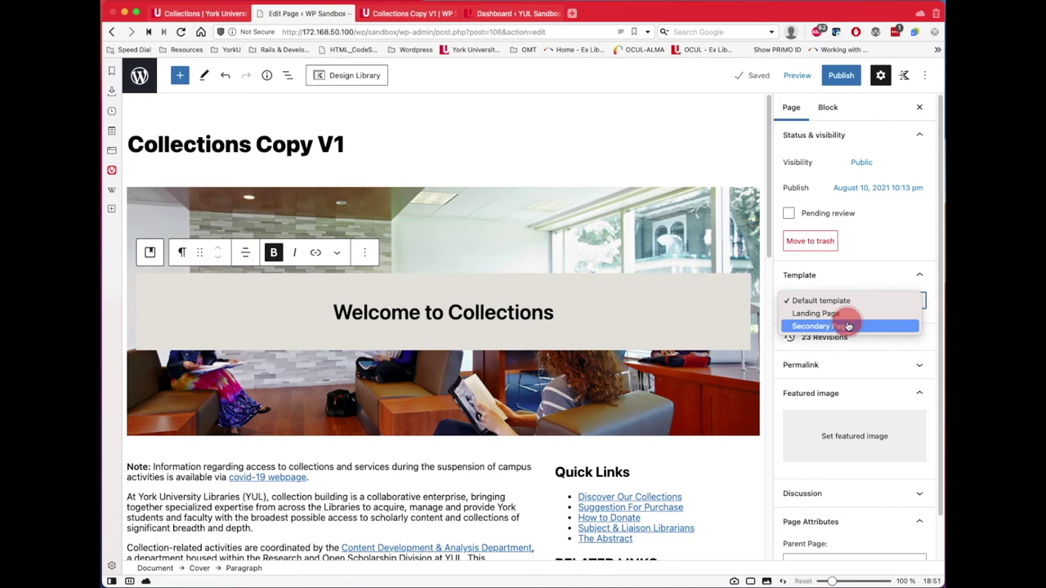
pyautogui.click(848, 326)
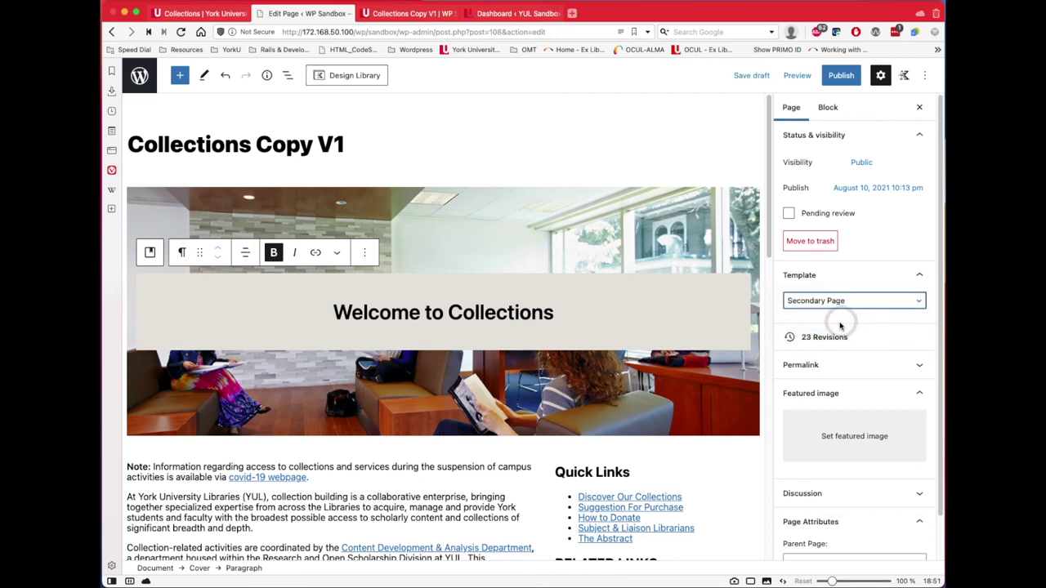
# - Set libary_glenlounge.jpg from the media library as the page's featured image
pyautogui.click(850, 441)
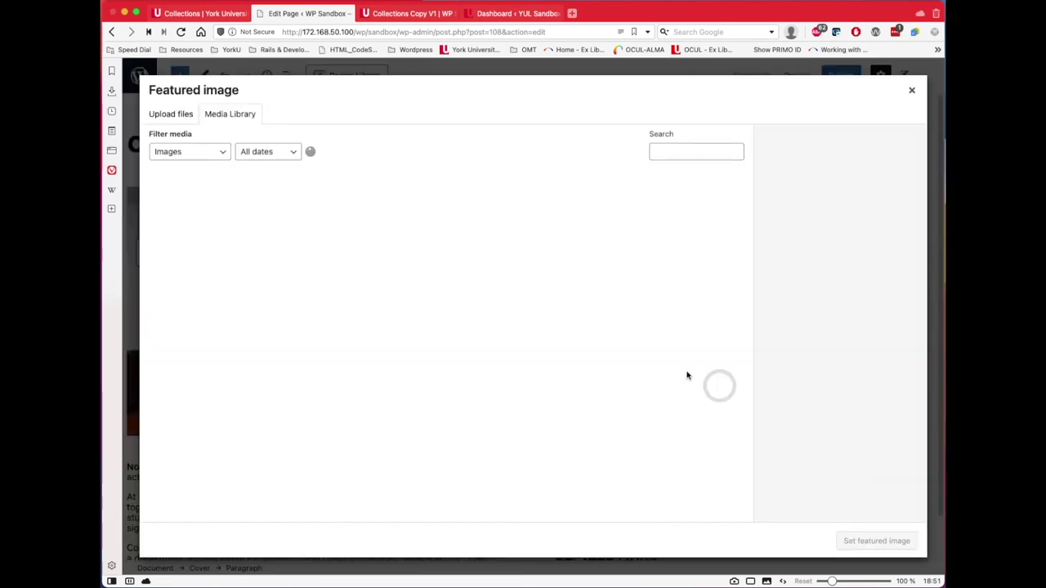
pyautogui.scroll(-1, 193, 369)
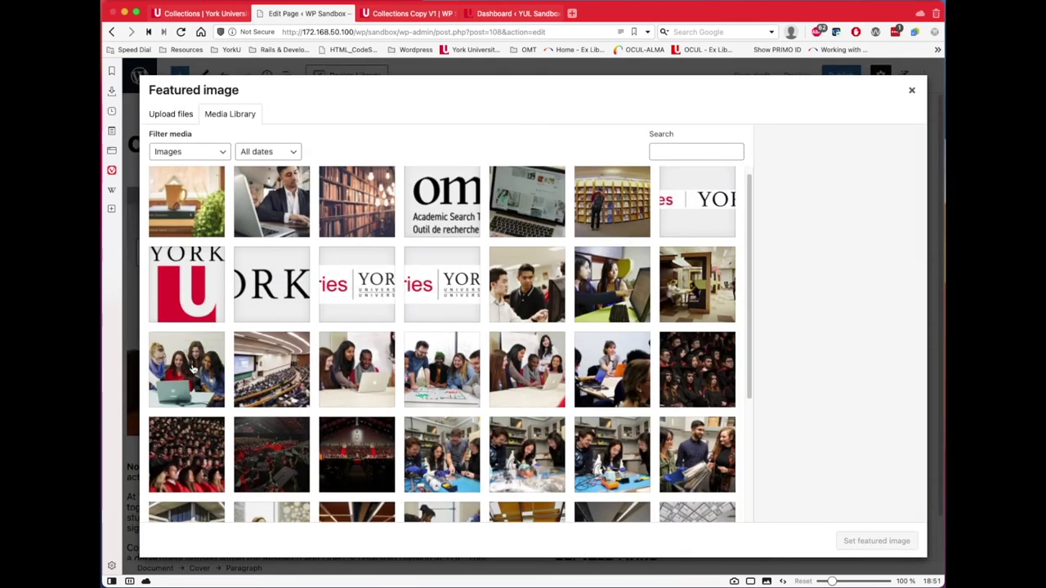
pyautogui.scroll(-5, 193, 369)
pyautogui.click(286, 449)
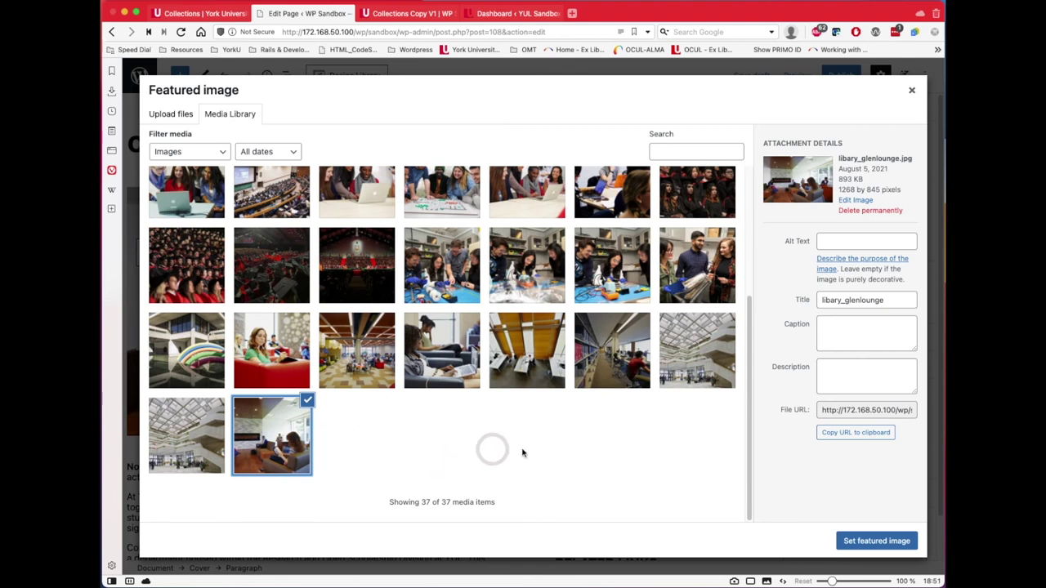
pyautogui.click(881, 537)
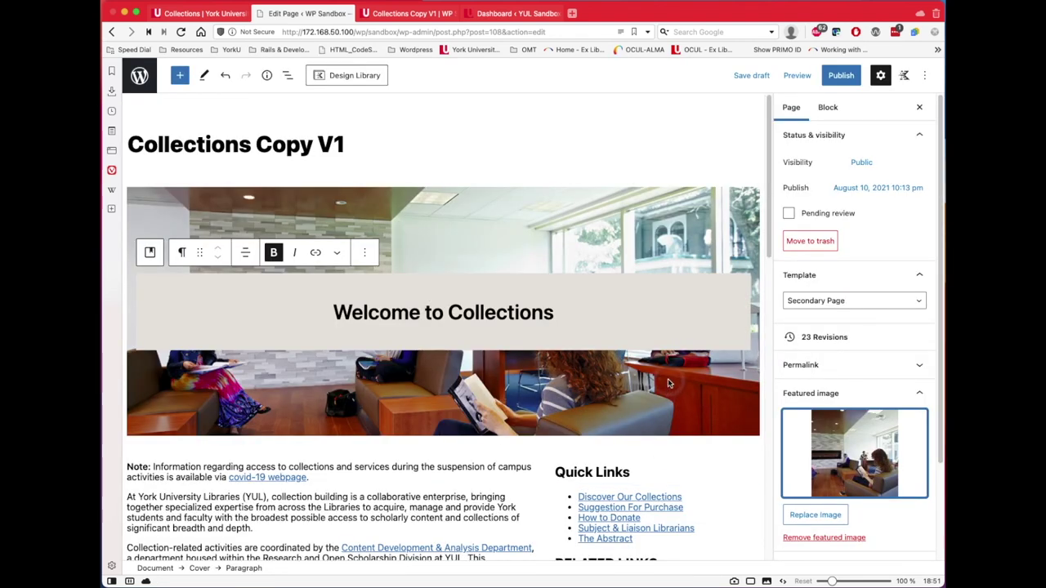
# - Preview the page in the new tab and examine the featured image banner, page title and welcome cover
pyautogui.click(796, 75)
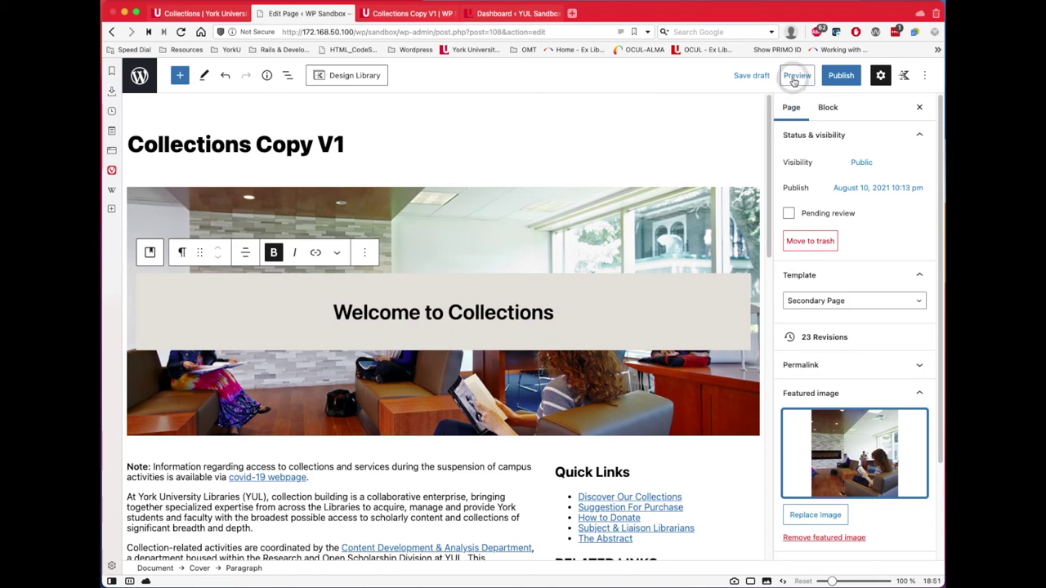
pyautogui.click(734, 183)
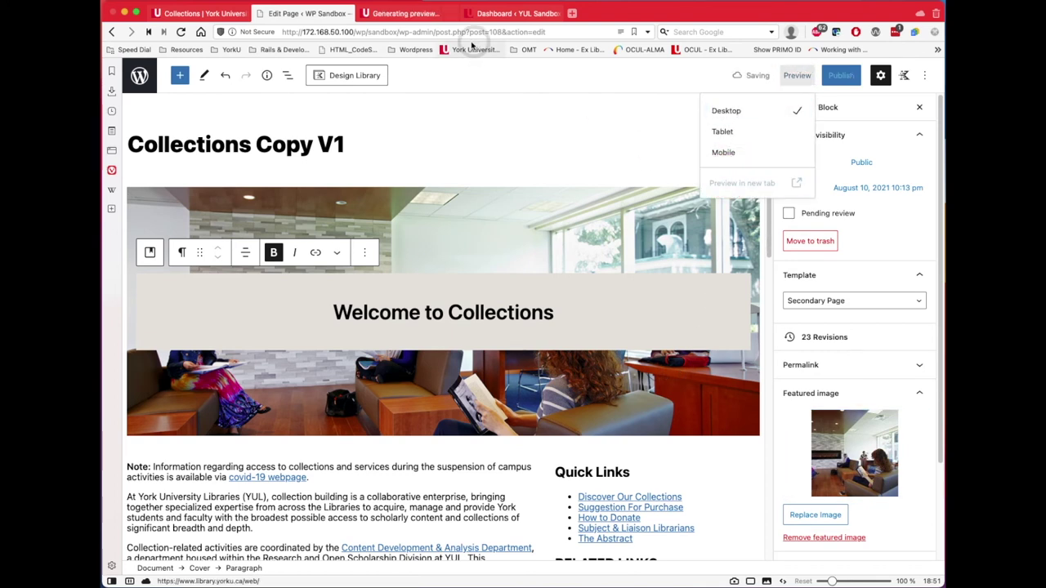
pyautogui.moveTo(387, 10)
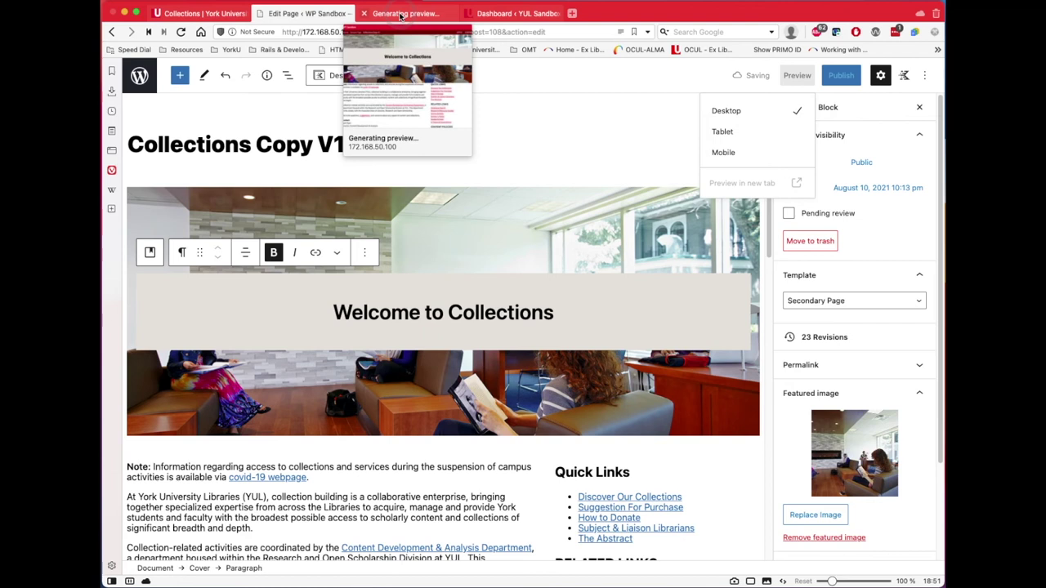
pyautogui.click(400, 14)
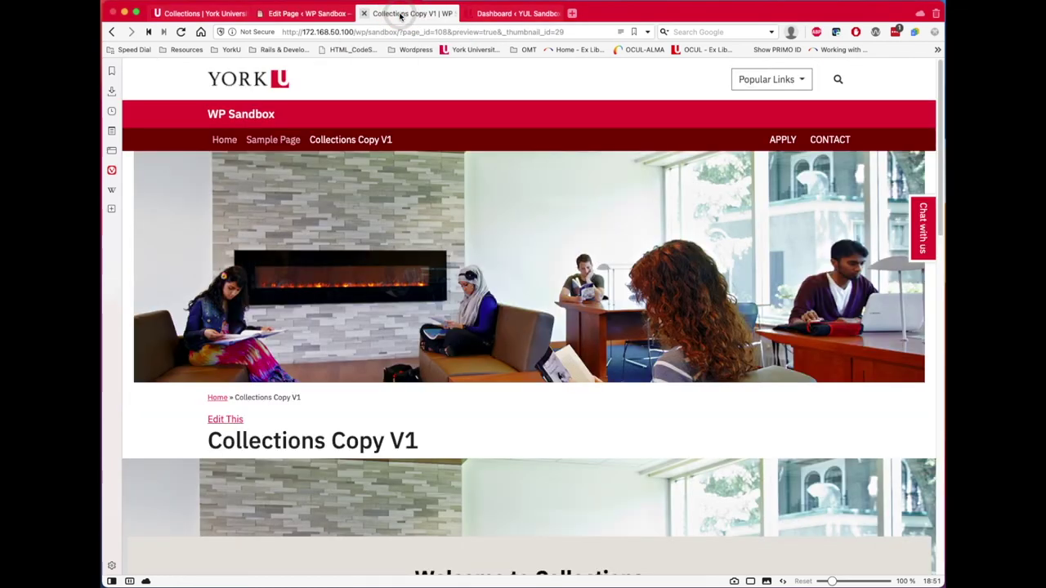
pyautogui.scroll(-3, 513, 271)
pyautogui.scroll(3, 513, 271)
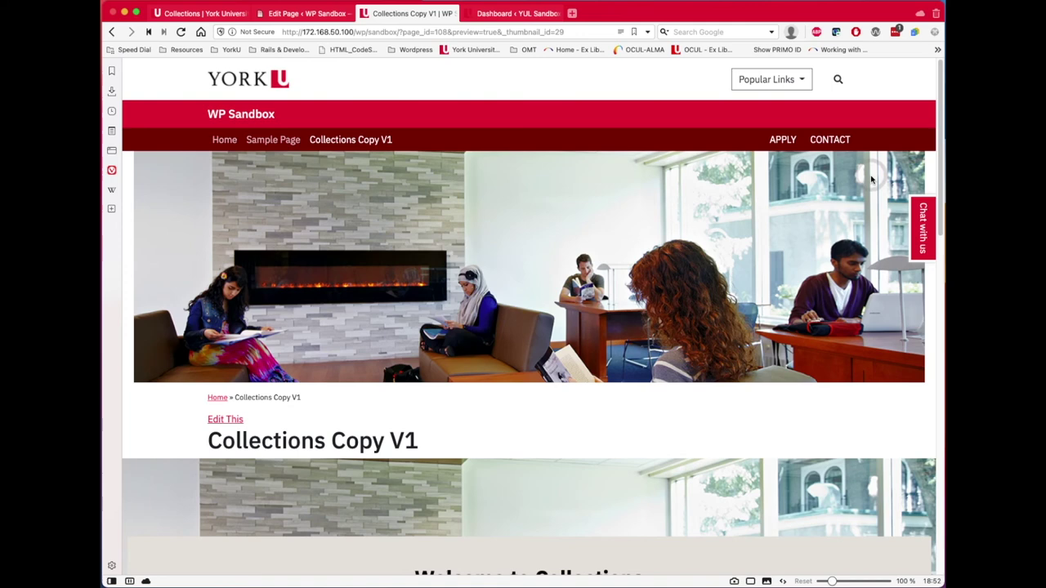
pyautogui.scroll(-7, 817, 343)
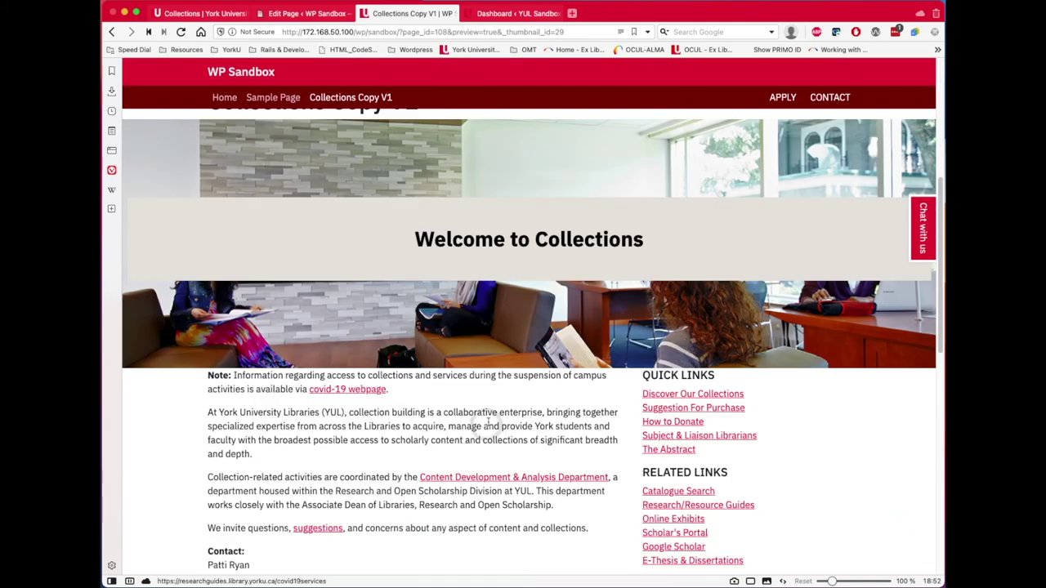
pyautogui.scroll(5, 229, 351)
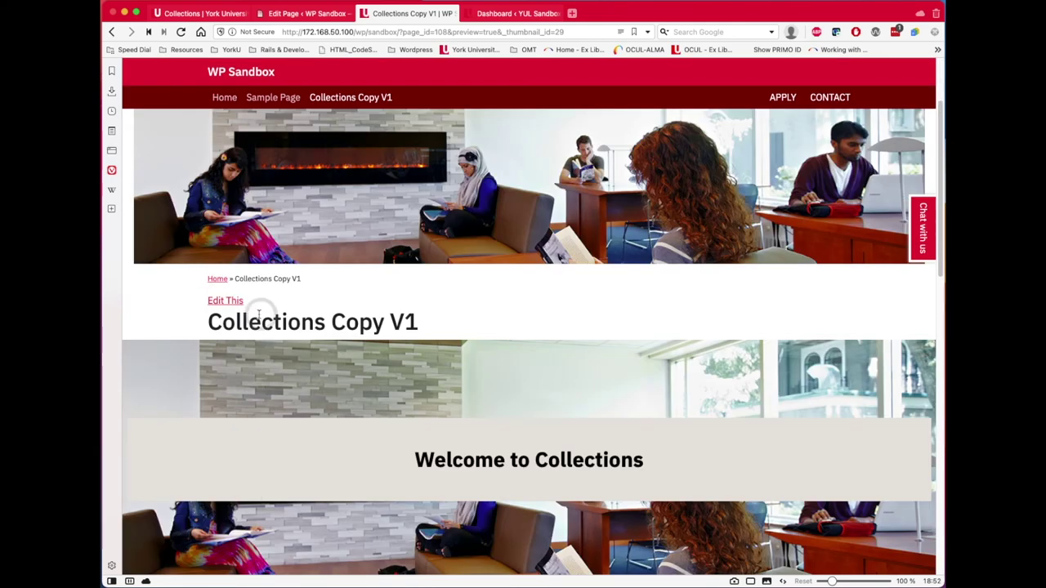
pyautogui.scroll(3, 371, 331)
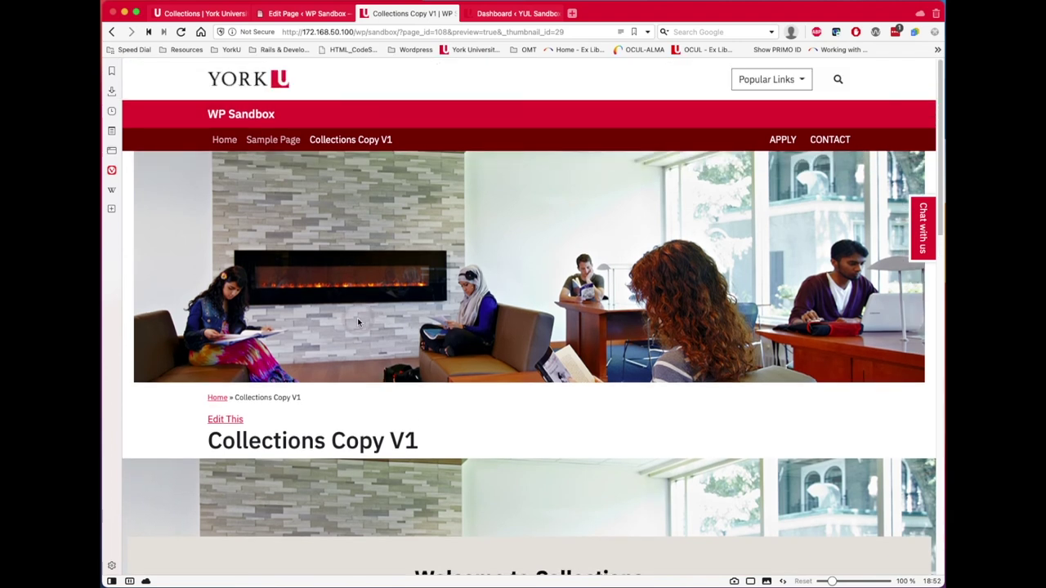
pyautogui.scroll(-3, 424, 419)
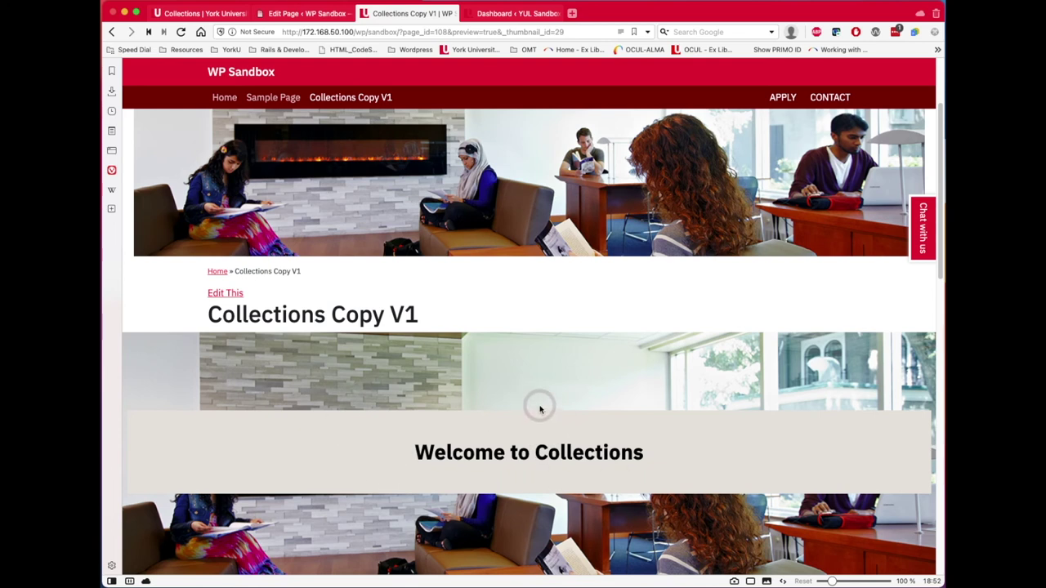
pyautogui.scroll(3, 491, 381)
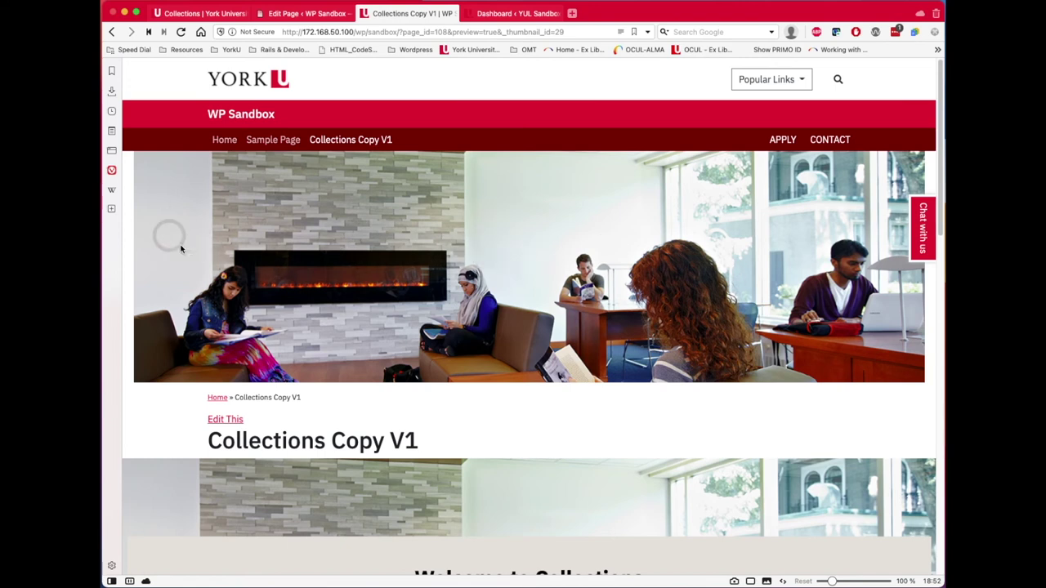
pyautogui.scroll(-2, 454, 194)
pyautogui.scroll(2, 468, 221)
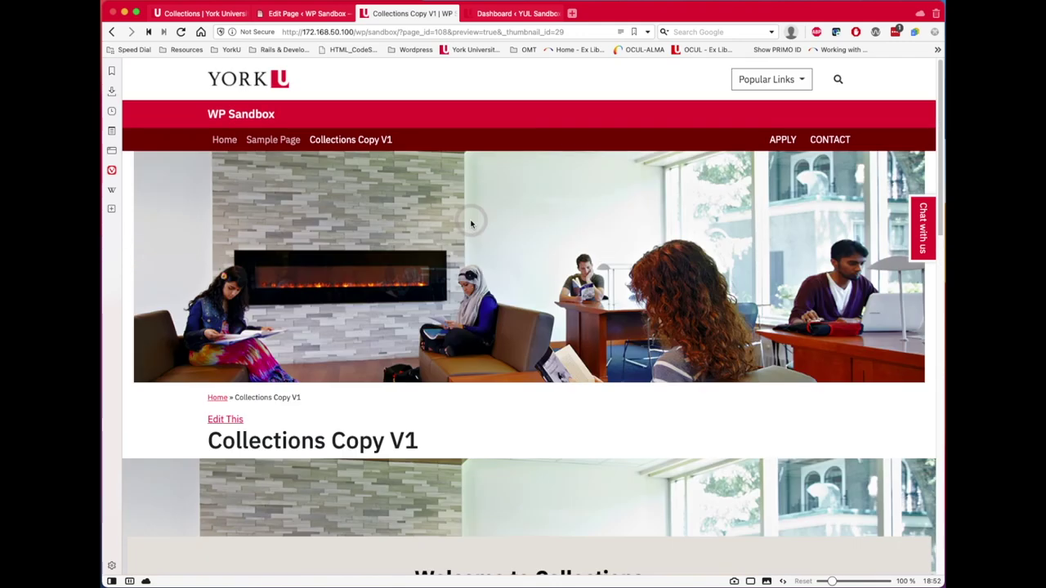
# - Set the page's template to Landing Page in the editor and preview the page in the new tab
pyautogui.click(307, 14)
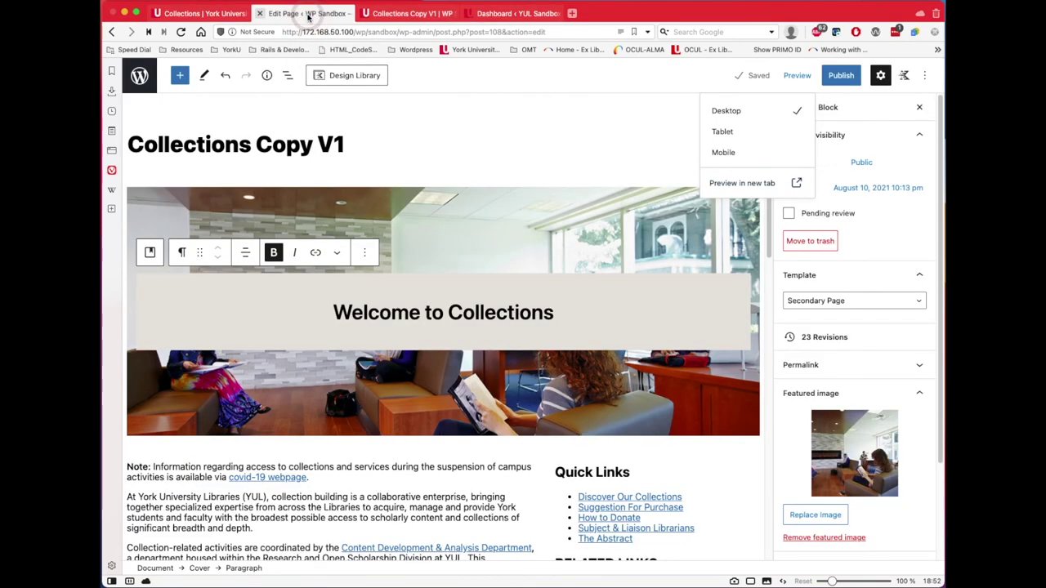
pyautogui.click(884, 308)
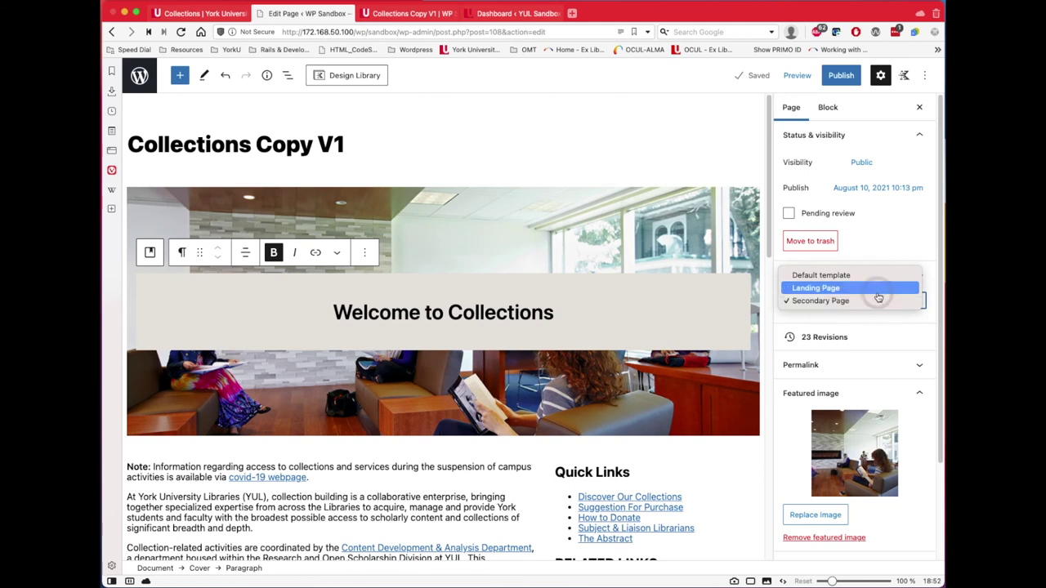
pyautogui.click(877, 291)
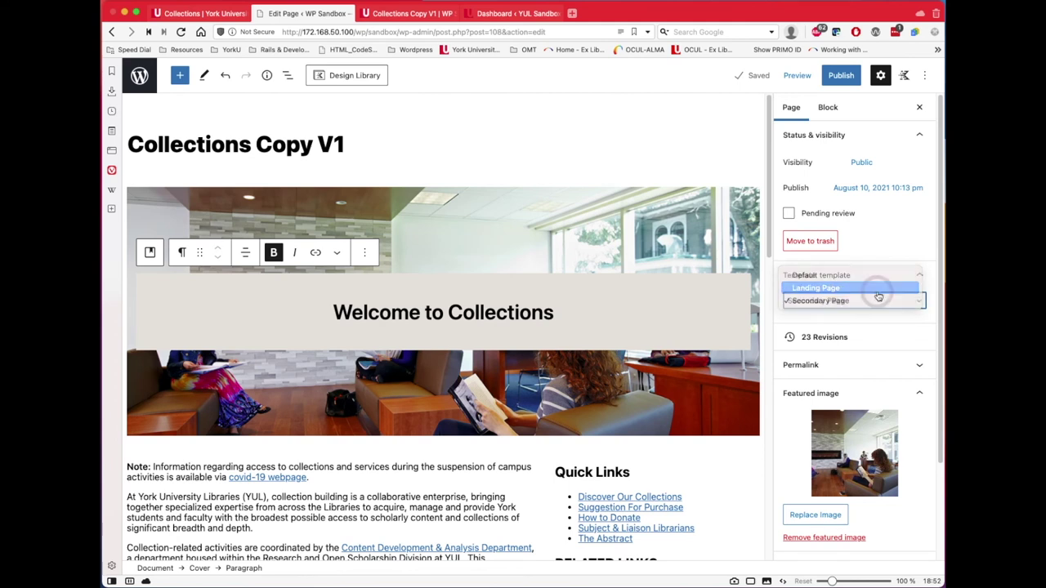
pyautogui.click(804, 79)
pyautogui.click(755, 183)
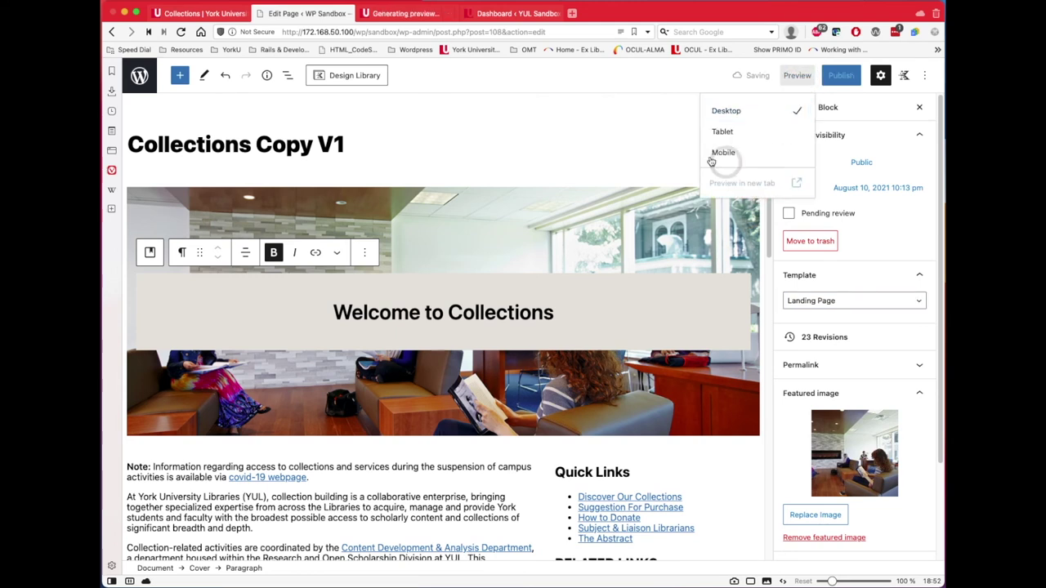
pyautogui.click(414, 14)
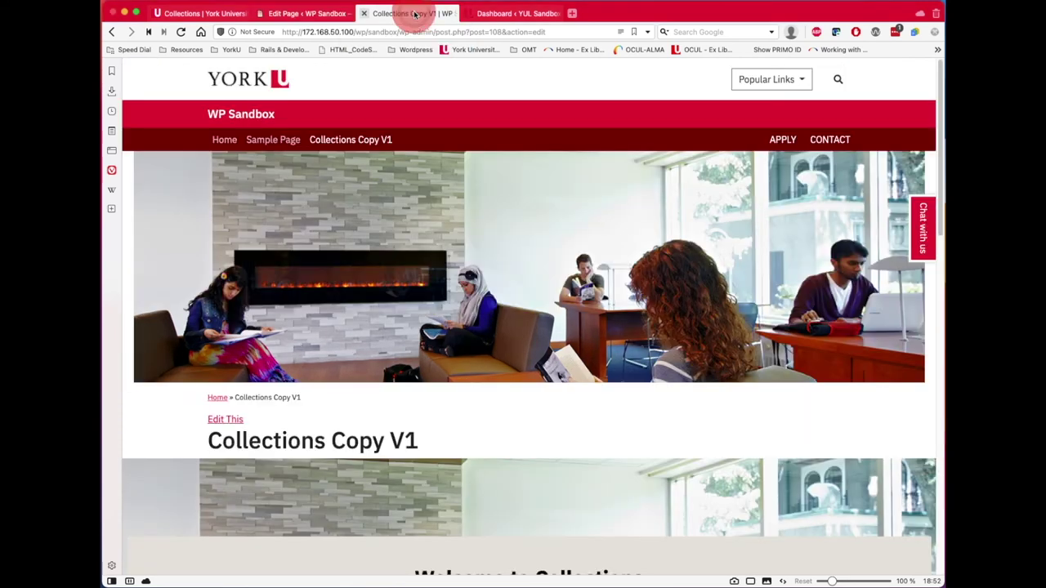
pyautogui.scroll(-5, 470, 347)
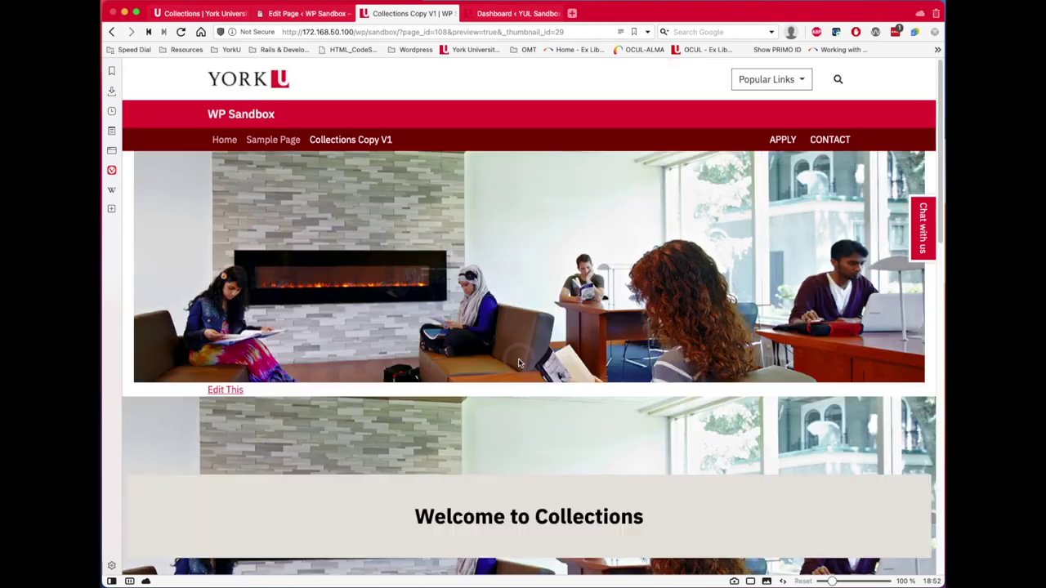
# - Return to the page editor and remove the page's featured image
pyautogui.click(303, 13)
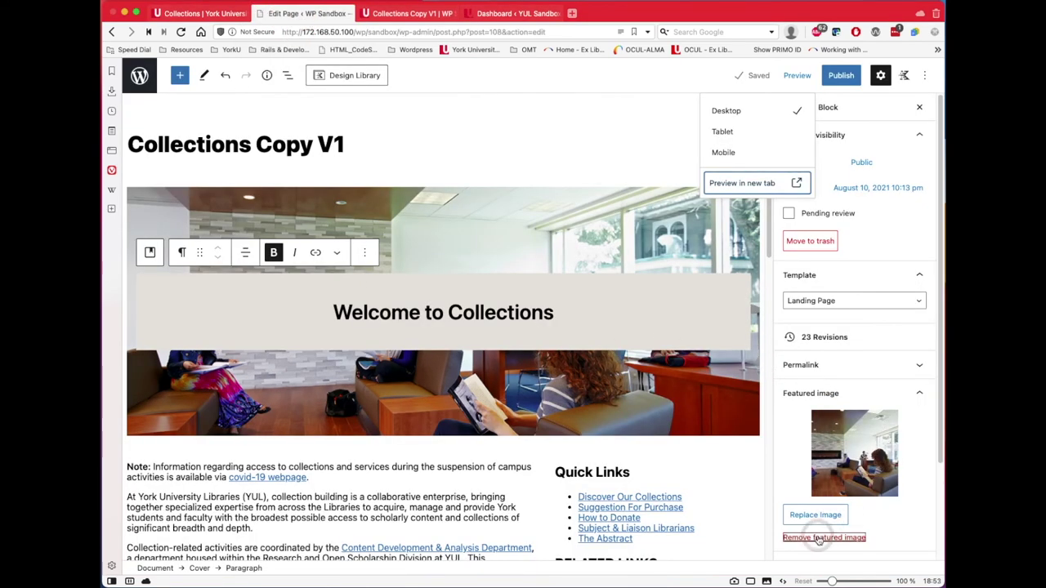
pyautogui.scroll(-2, 846, 519)
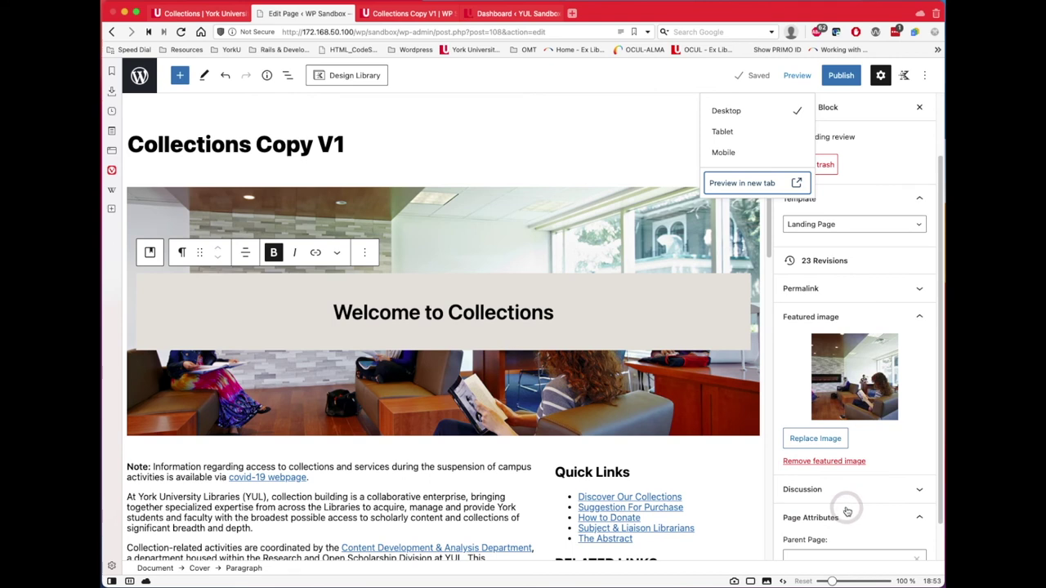
pyautogui.click(806, 462)
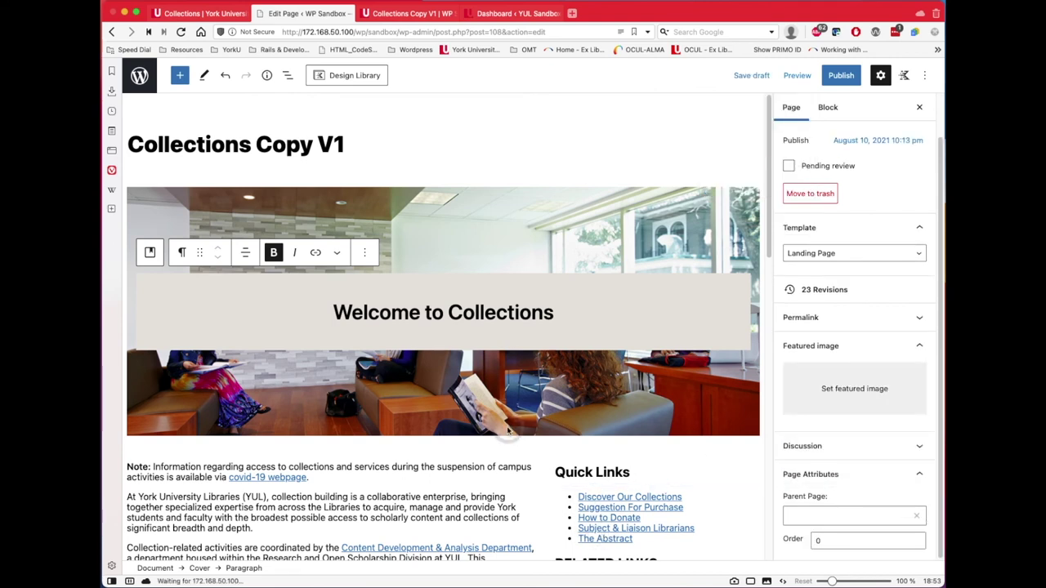
# - Insert a Spacer block directly after the Welcome to Collections cover
pyautogui.click(457, 406)
pyautogui.scroll(-1, 392, 327)
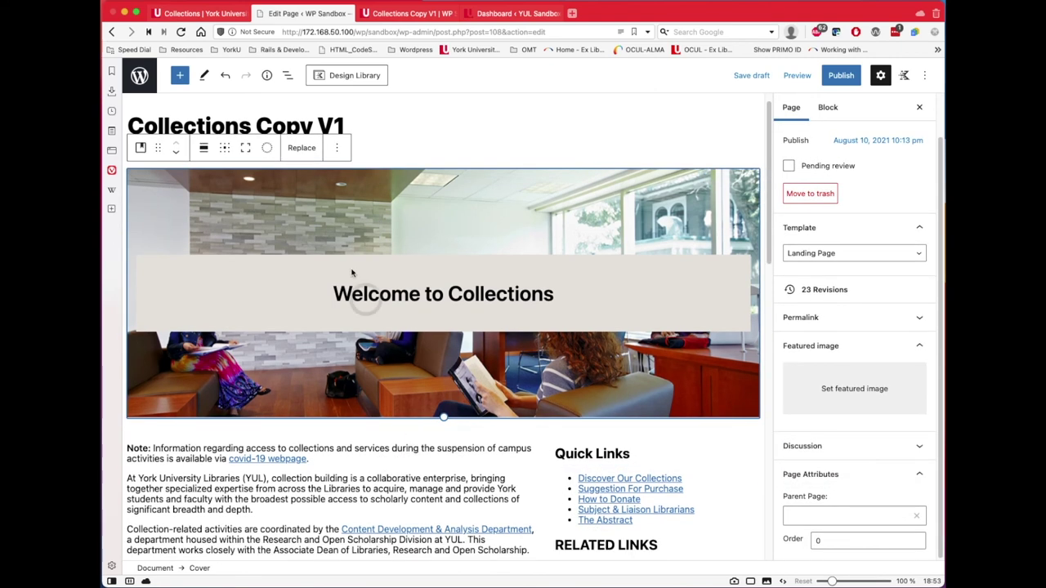
pyautogui.click(337, 148)
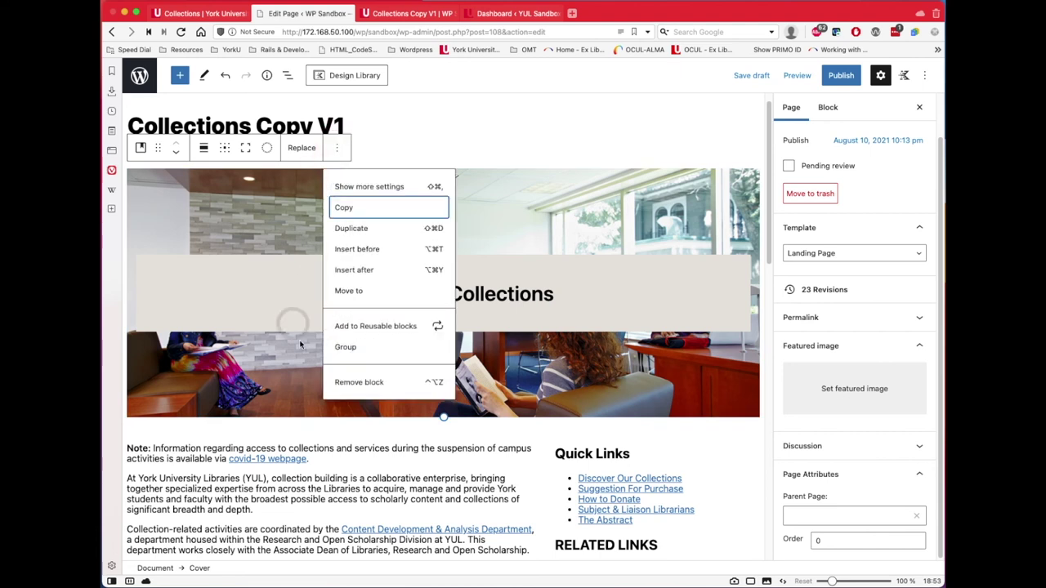
pyautogui.click(388, 271)
pyautogui.click(215, 439)
pyautogui.write('/spa')
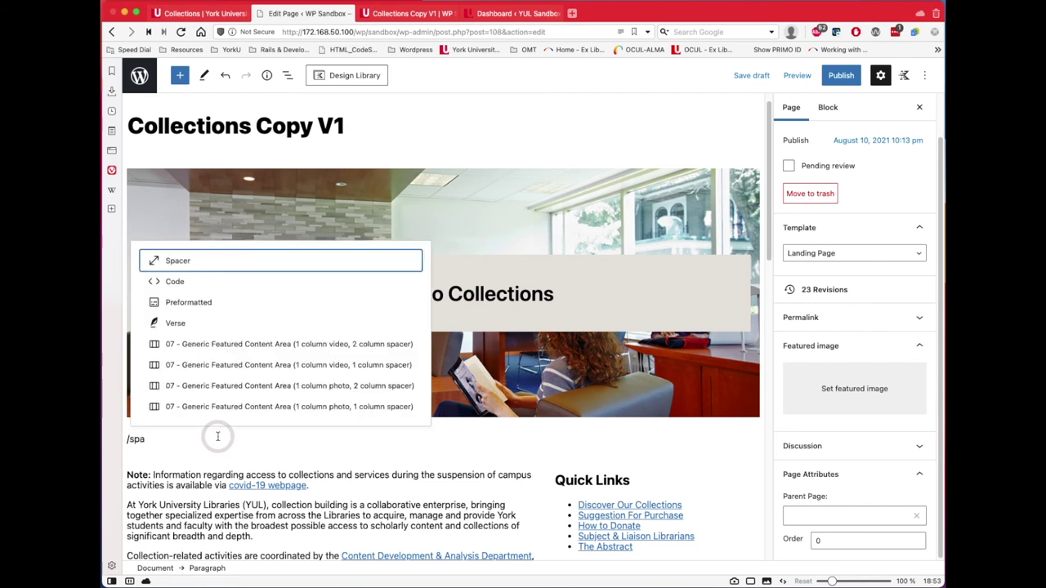
pyautogui.click(186, 262)
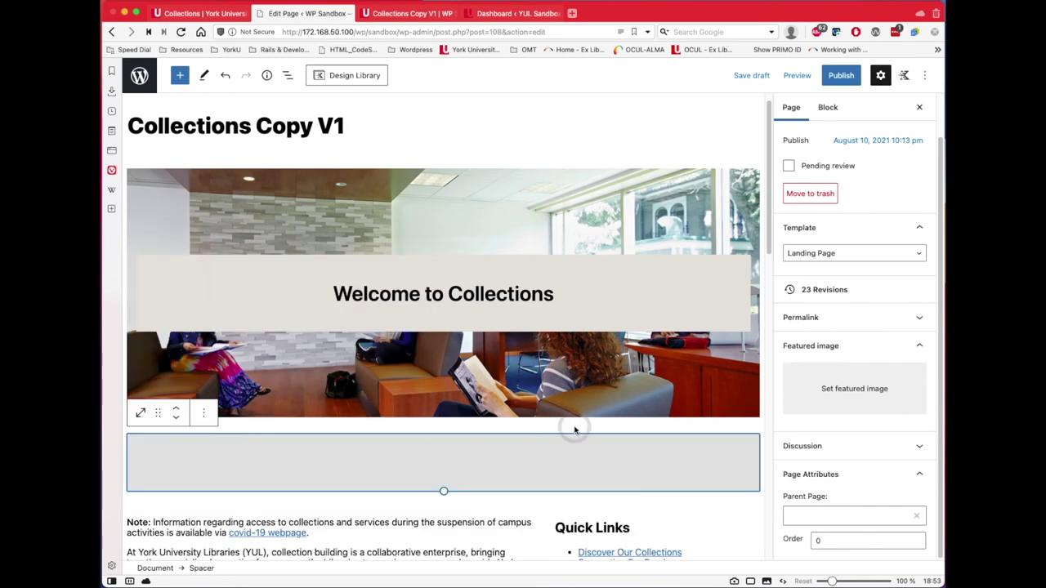
# - Preview the page in the new tab and examine the welcome cover and the spacing between it and the text and links
pyautogui.click(796, 75)
pyautogui.click(737, 183)
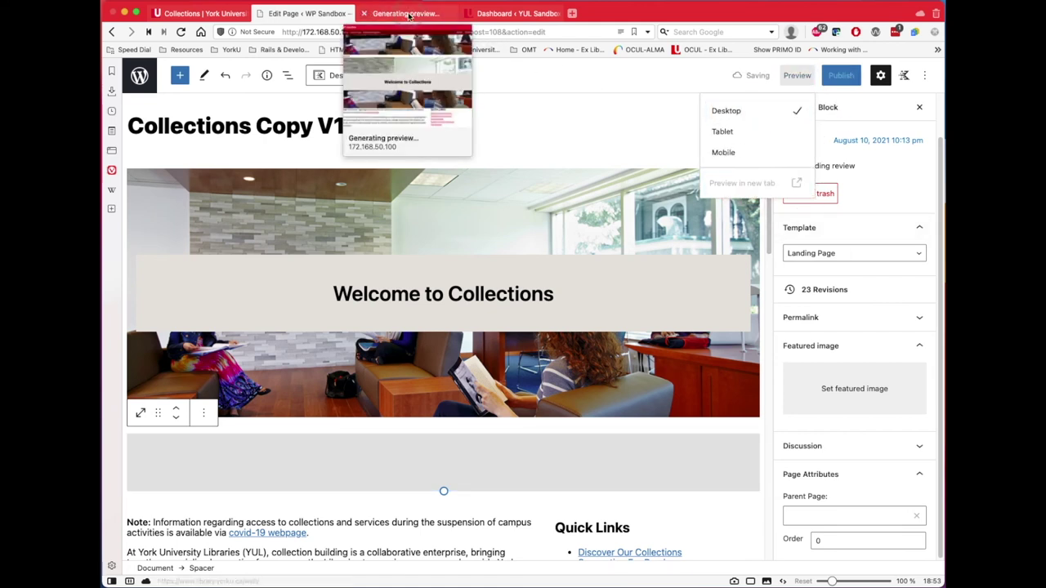
pyautogui.click(406, 13)
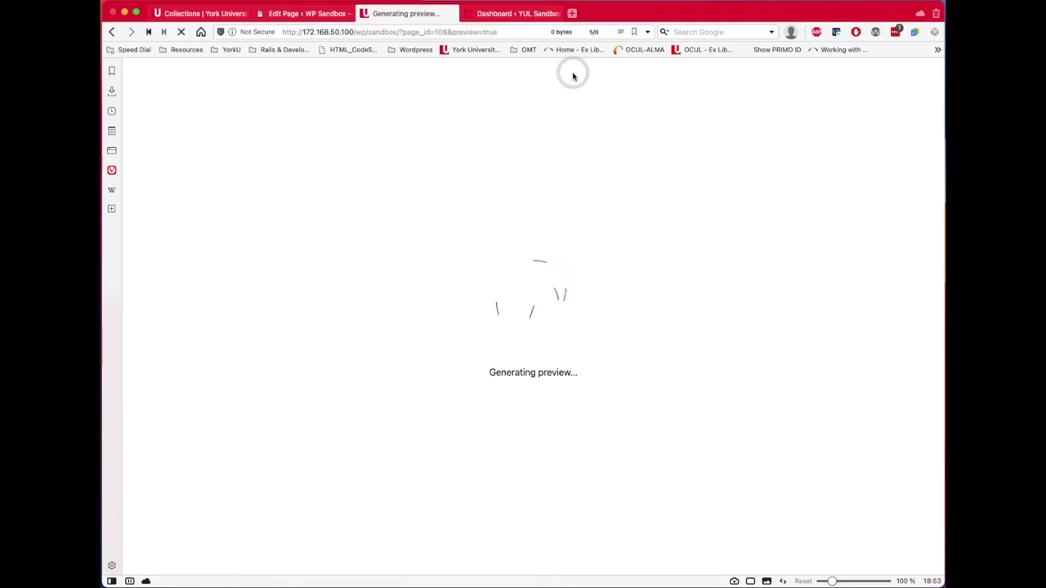
pyautogui.scroll(-2, 562, 344)
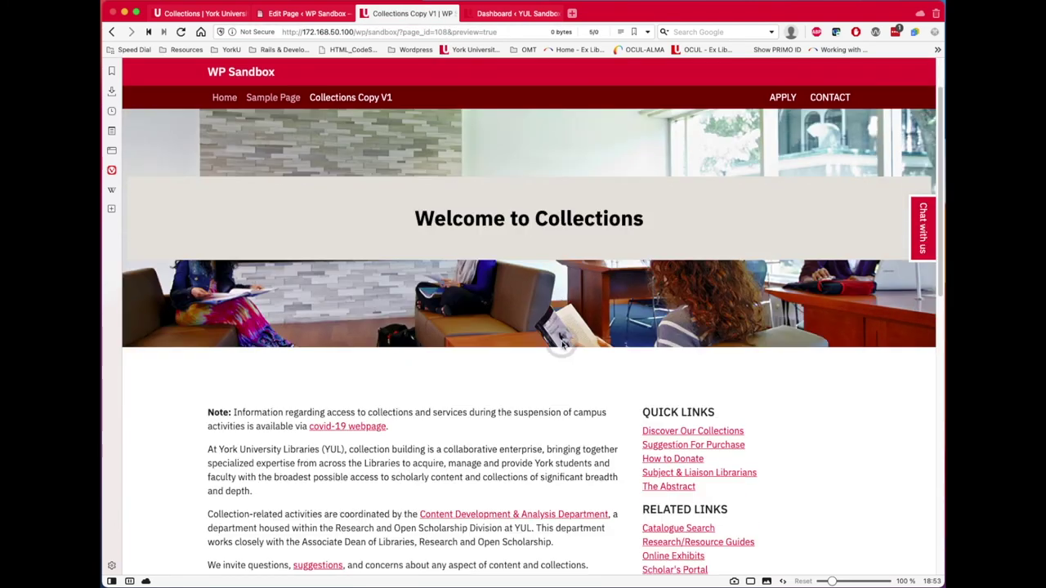
pyautogui.scroll(2, 265, 279)
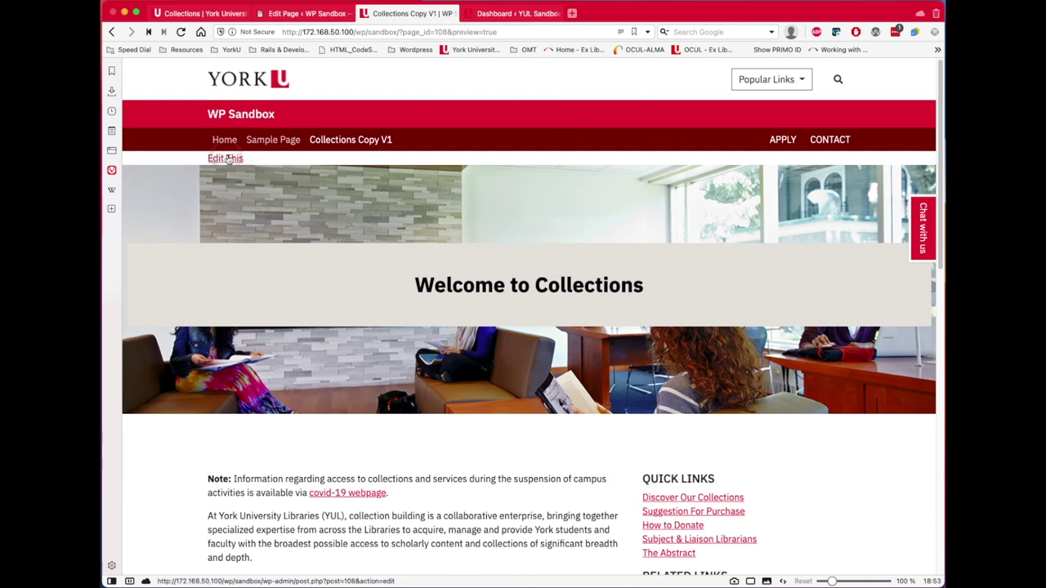
pyautogui.click(330, 292)
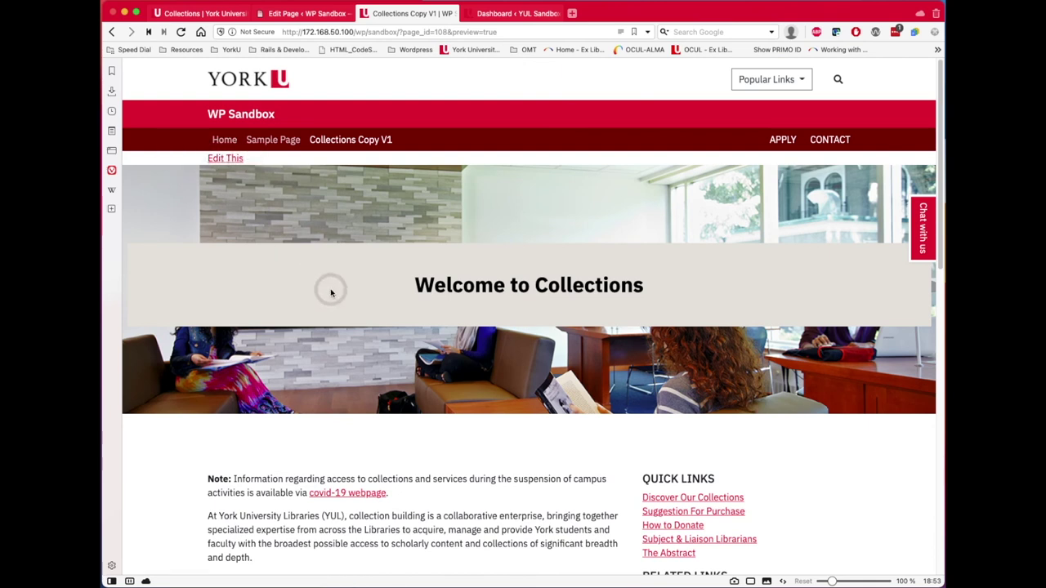
pyautogui.click(261, 155)
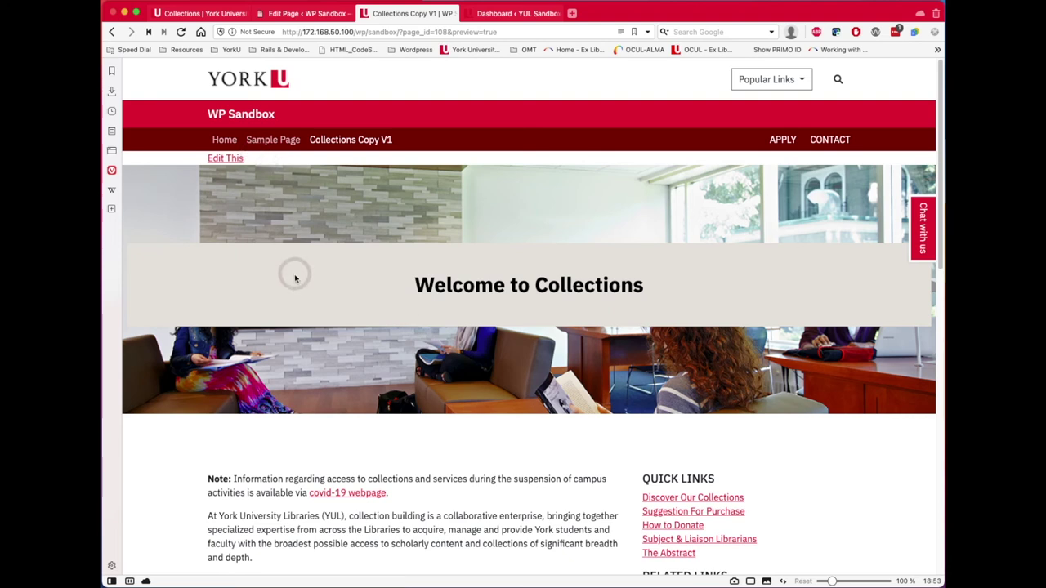
pyautogui.scroll(-5, 294, 279)
pyautogui.scroll(5, 515, 282)
pyautogui.click(514, 282)
pyautogui.click(560, 310)
pyautogui.scroll(-5, 563, 308)
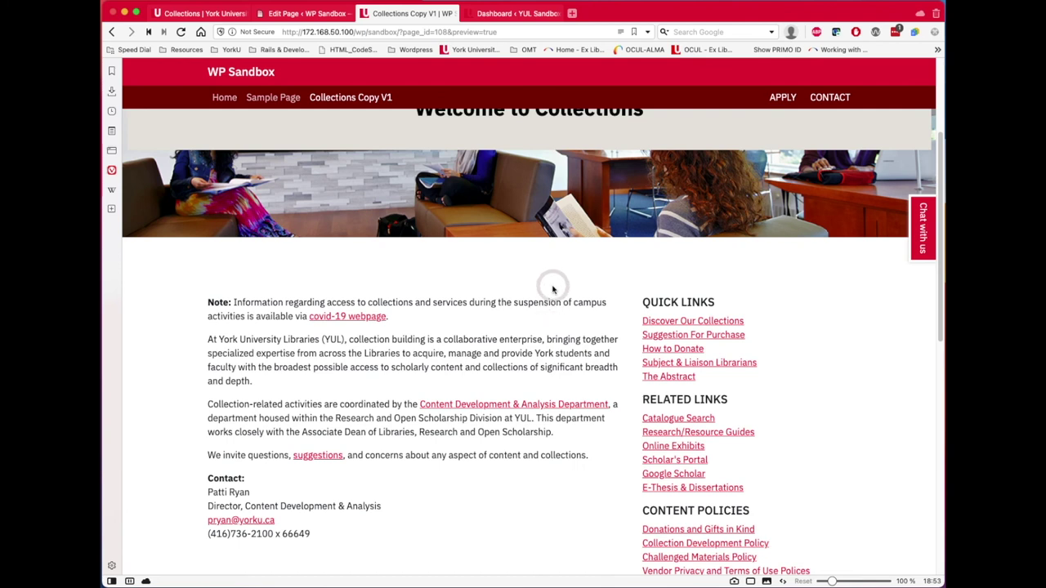
pyautogui.scroll(-2, 523, 245)
pyautogui.click(521, 221)
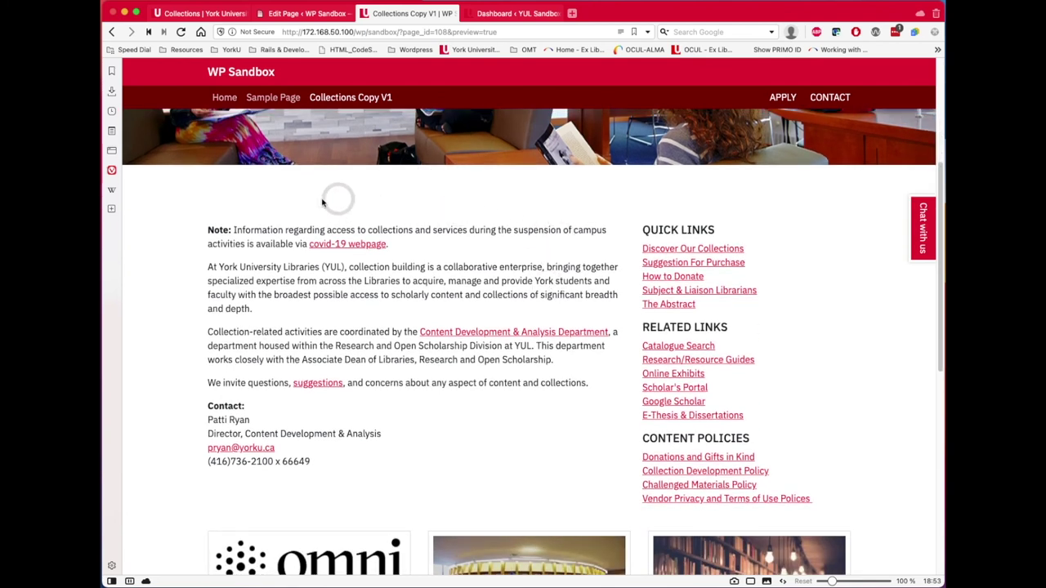
# - Return to the page editor and insert a paragraph reading "Collections Home" before the Note paragraph in the text column
pyautogui.click(309, 13)
pyautogui.scroll(-5, 326, 274)
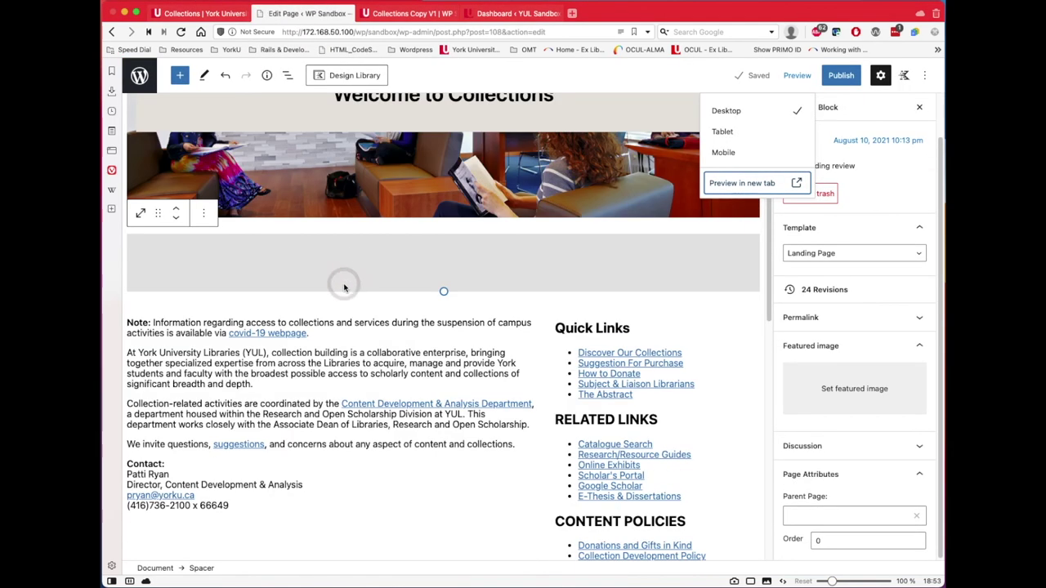
pyautogui.click(218, 321)
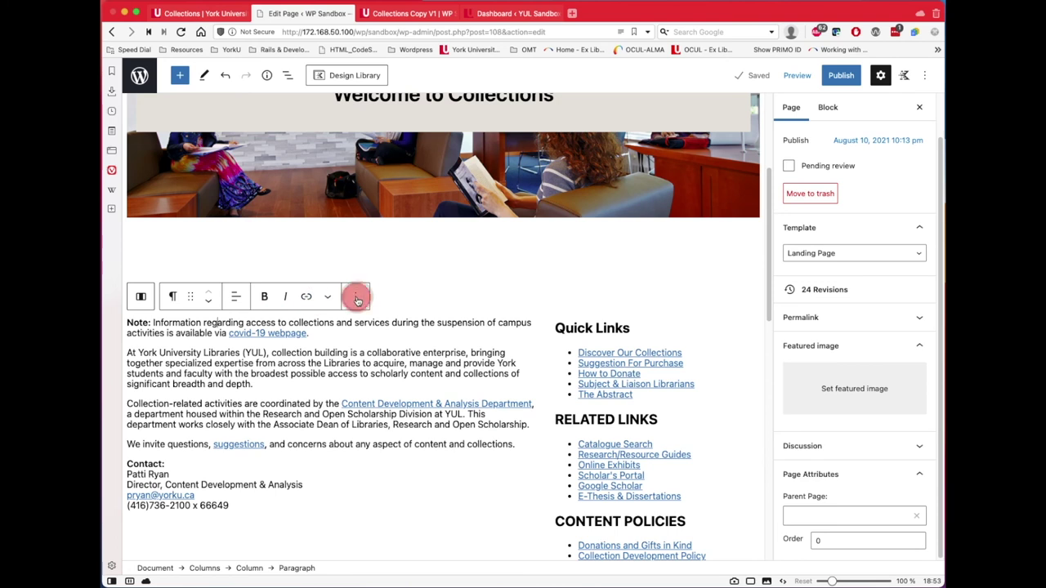
pyautogui.click(355, 295)
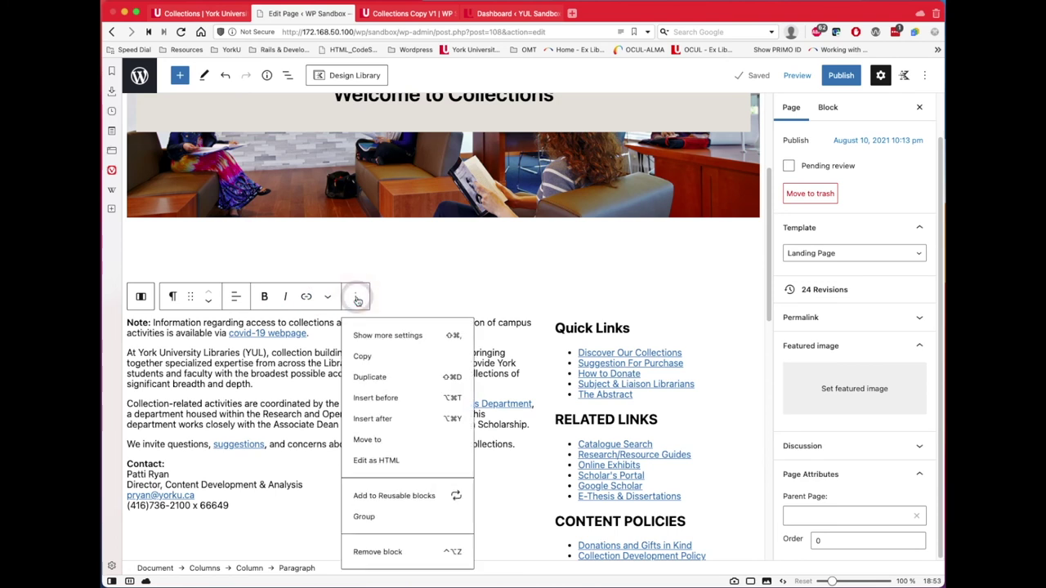
pyautogui.click(399, 397)
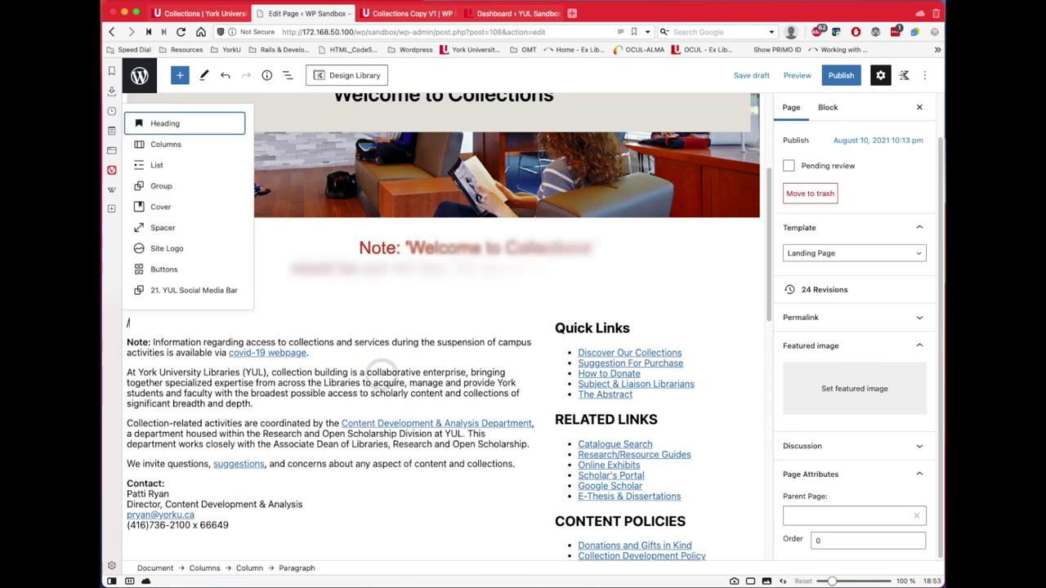
pyautogui.write('Collections Home')
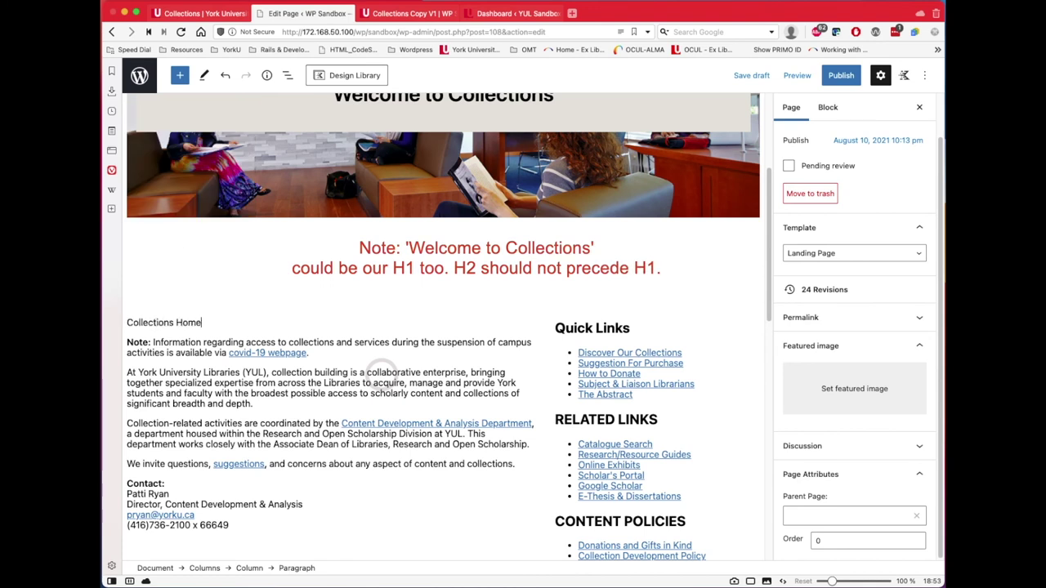
# - Transform the "Collections Home" paragraph into a heading and set its level to H1
pyautogui.press('super+a')
pyautogui.click(174, 298)
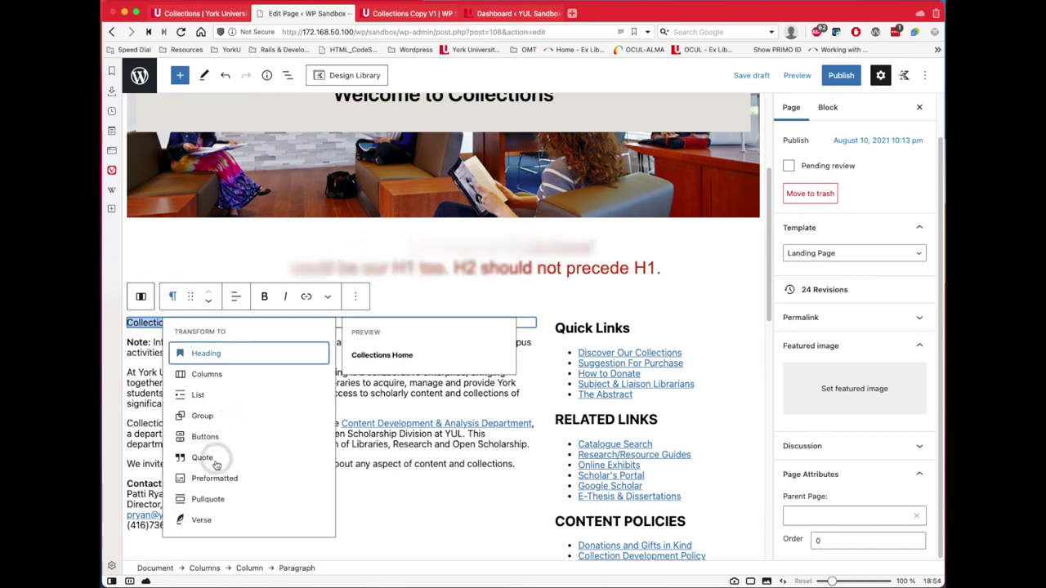
pyautogui.click(212, 352)
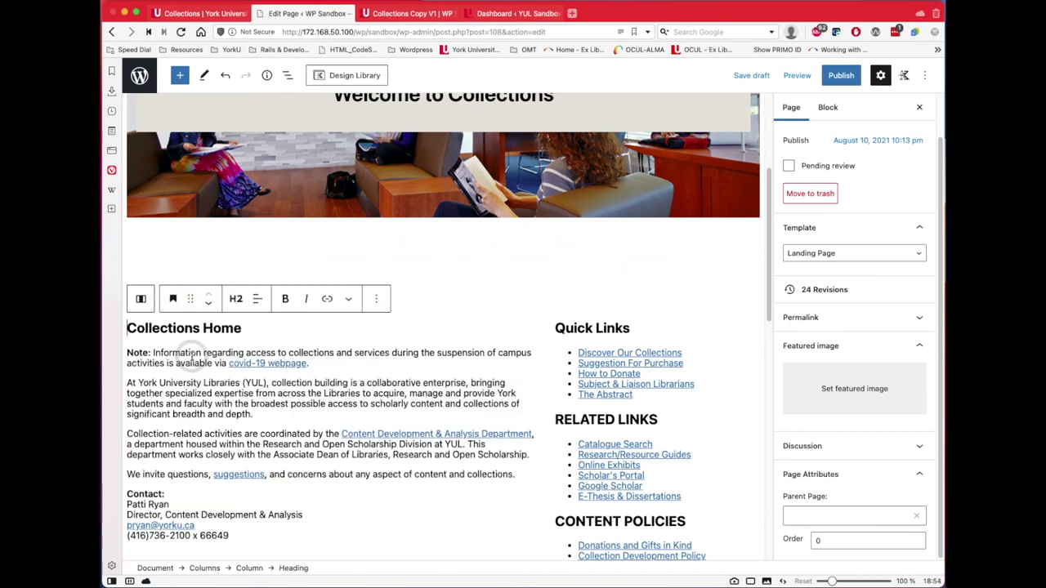
pyautogui.click(235, 298)
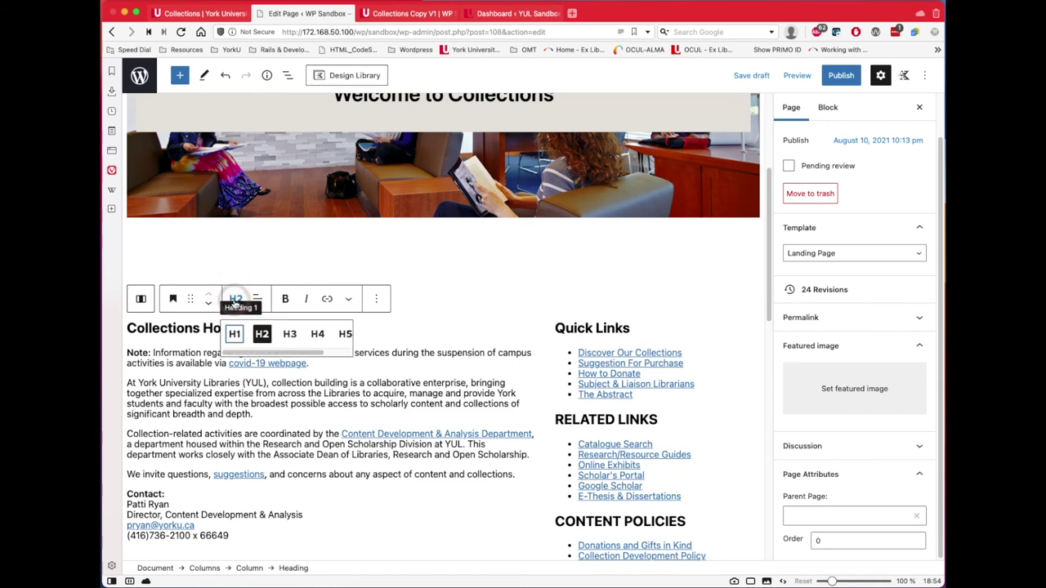
pyautogui.click(234, 334)
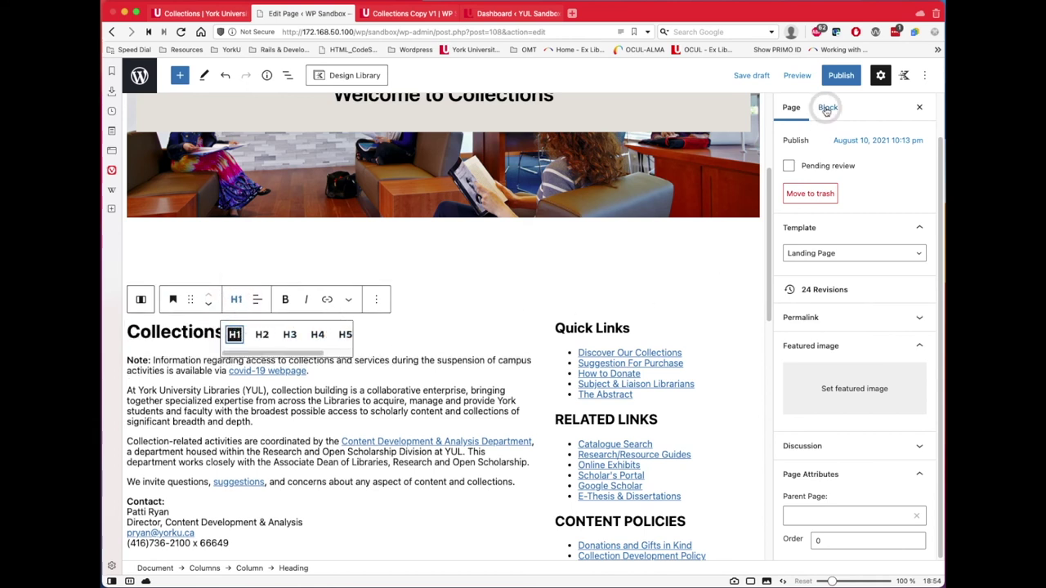
# - Shorten the spacer below the welcome cover to less than half its height and preview the page in the new tab
pyautogui.click(572, 237)
pyautogui.moveTo(446, 287); pyautogui.dragTo(455, 256)
pyautogui.click(791, 78)
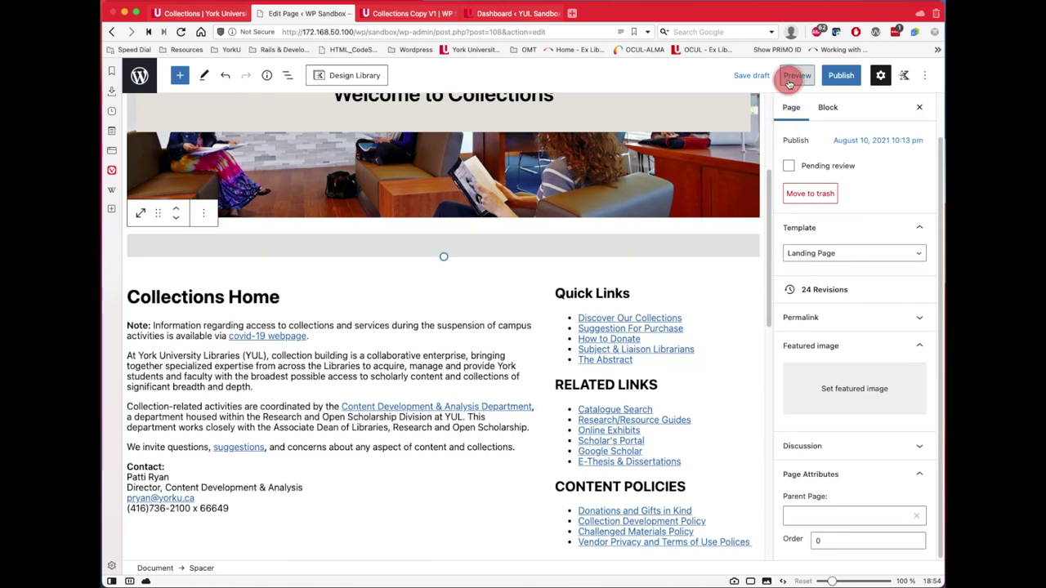
pyautogui.click(726, 183)
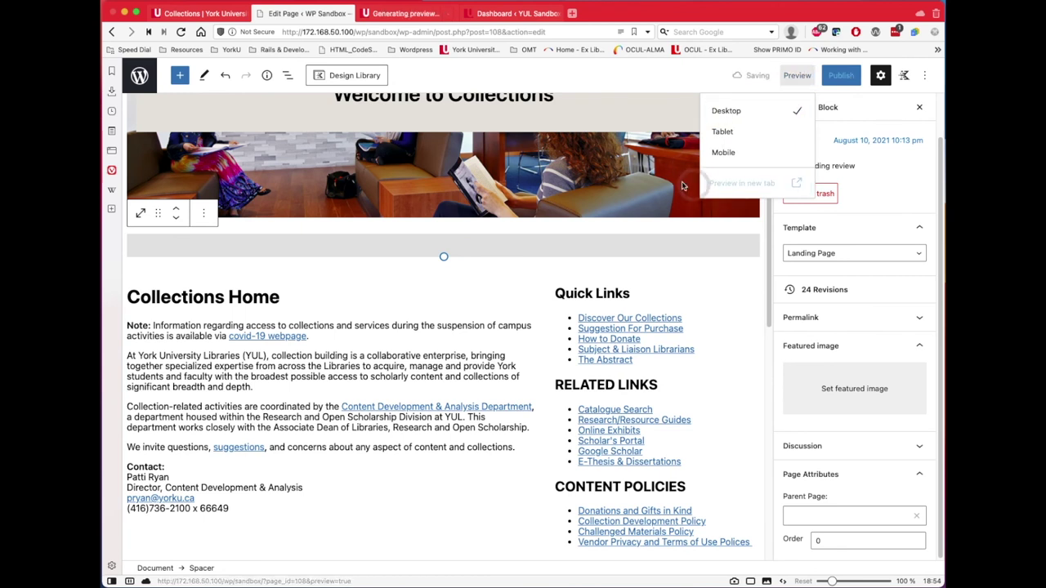
pyautogui.click(406, 13)
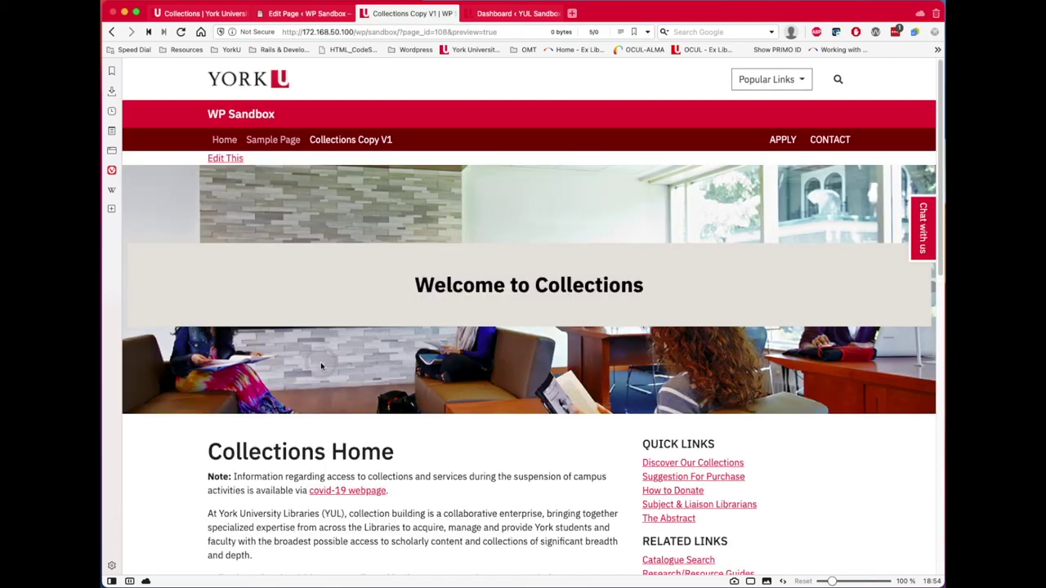
pyautogui.scroll(-3, 323, 362)
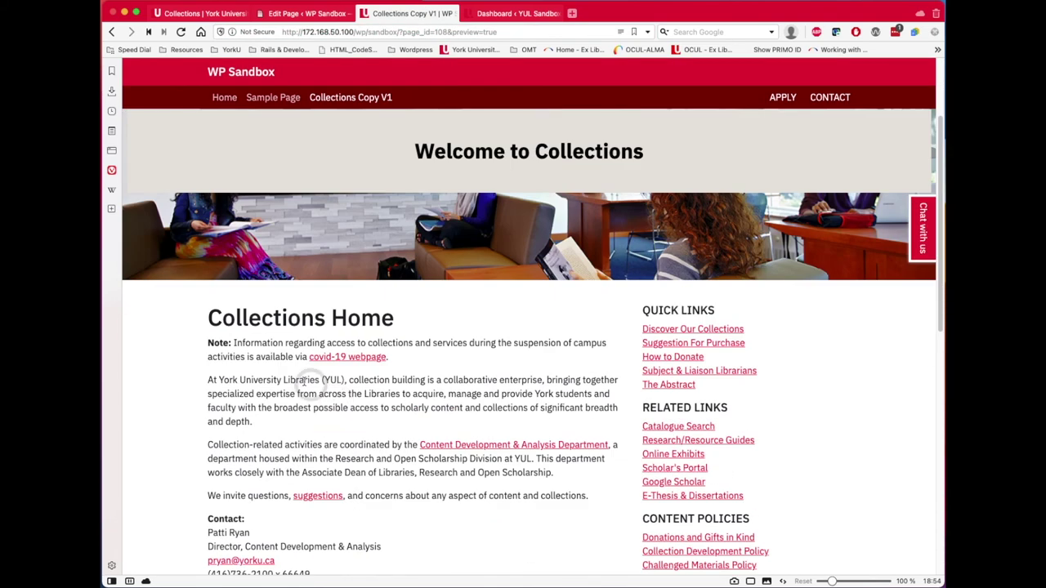
pyautogui.scroll(-4, 360, 390)
pyautogui.scroll(-5, 417, 404)
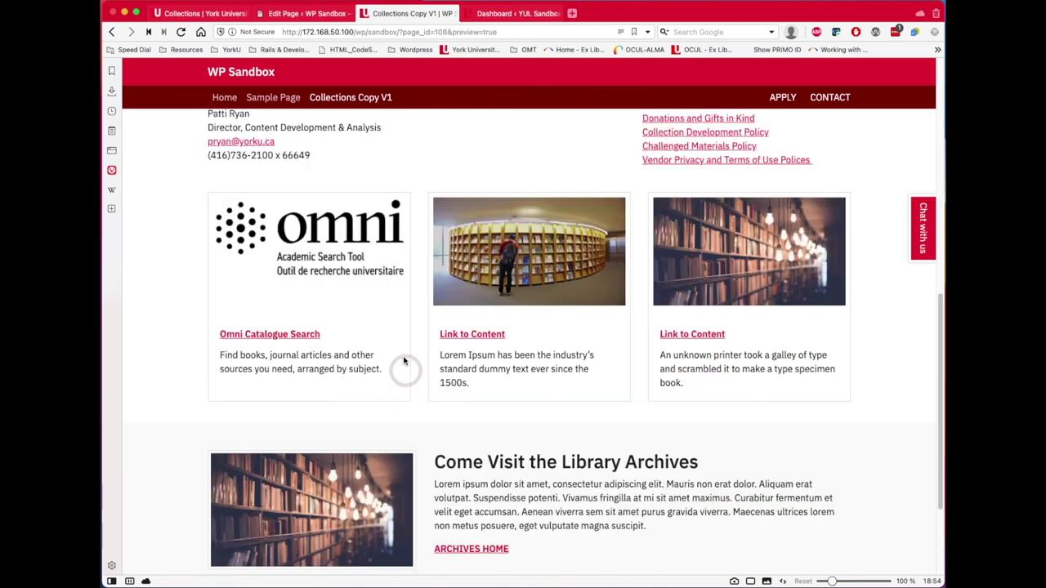
# - Switch to the original York University Libraries Collections page and examine its layout down to the social media bar above the footer
pyautogui.click(198, 13)
pyautogui.scroll(-10, 392, 450)
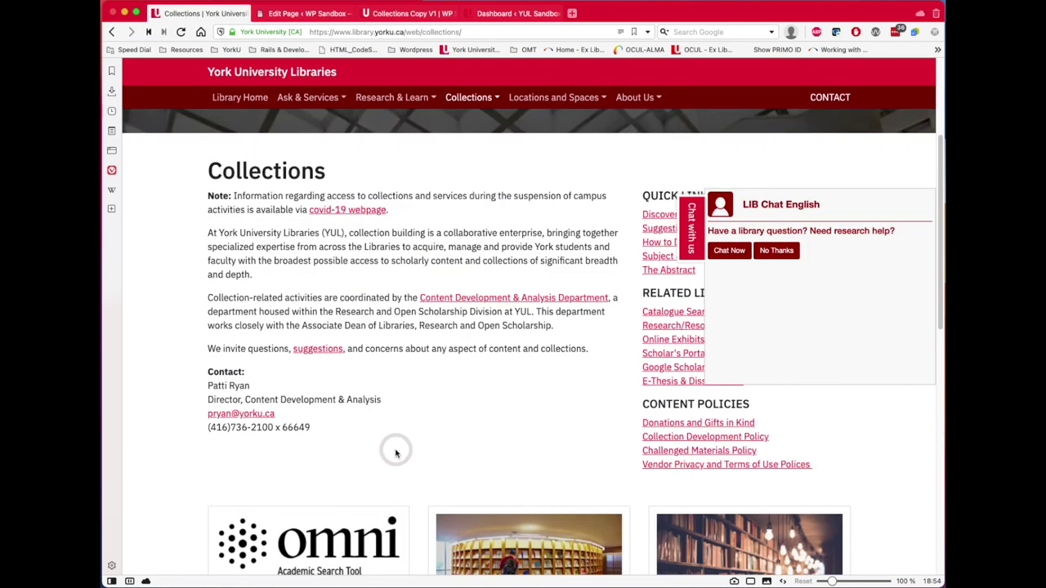
pyautogui.scroll(-4, 390, 450)
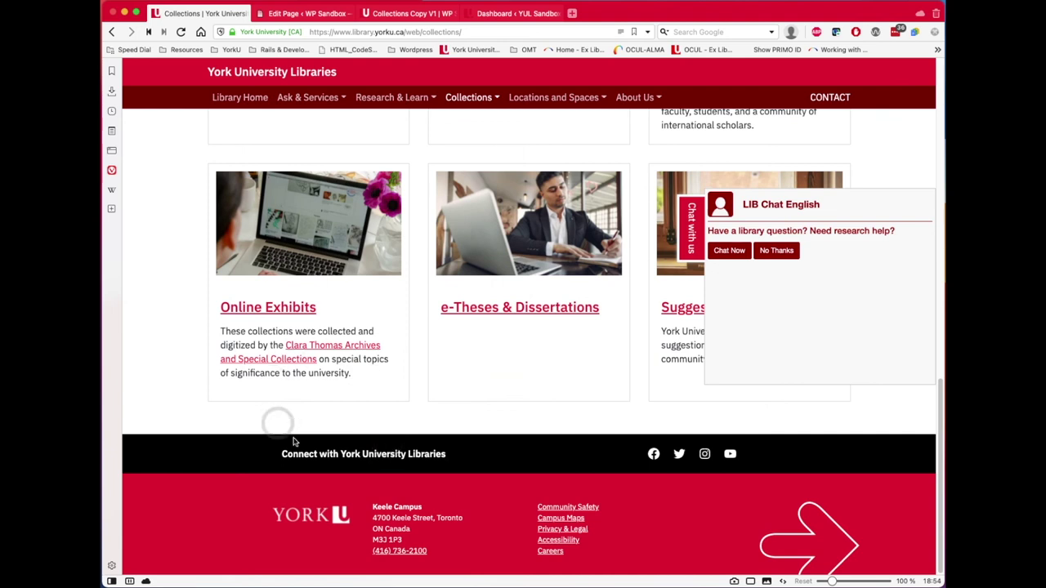
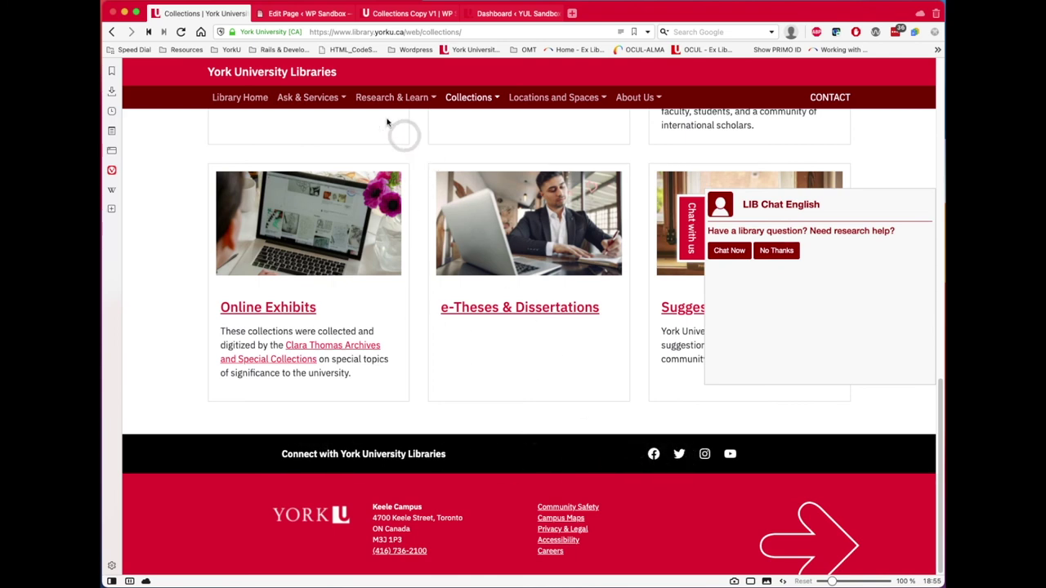
# - Return to the page editor and add the reusable block "21. YUL Social Media Bar" after the library archives section
pyautogui.click(319, 14)
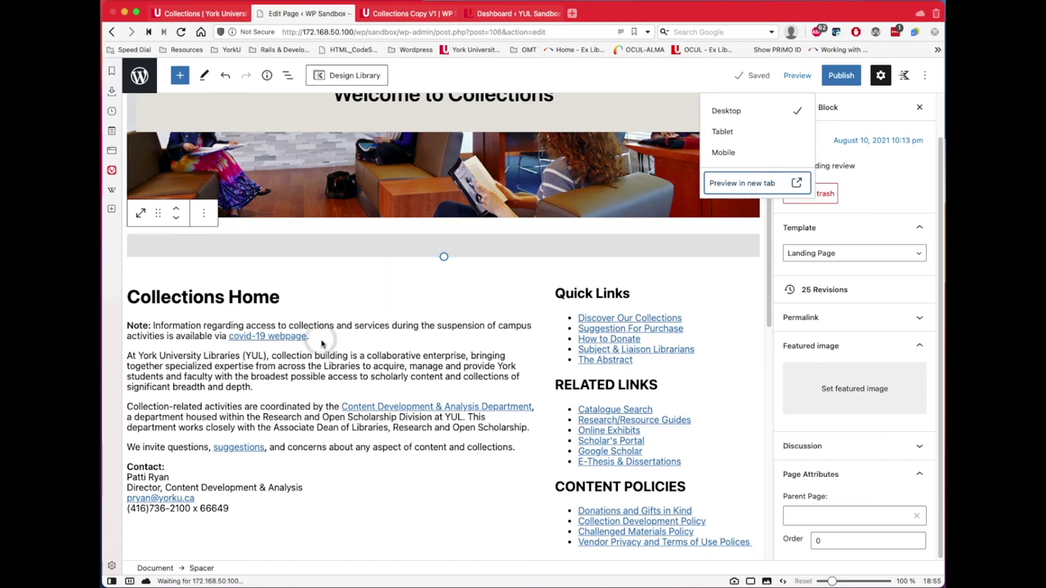
pyautogui.scroll(-10, 321, 344)
pyautogui.click(747, 340)
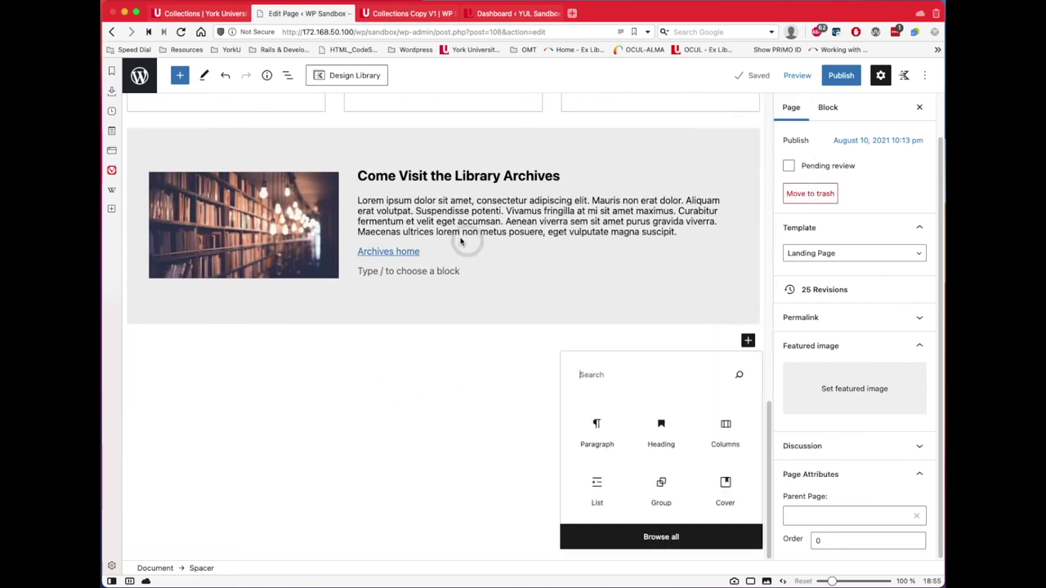
pyautogui.click(656, 537)
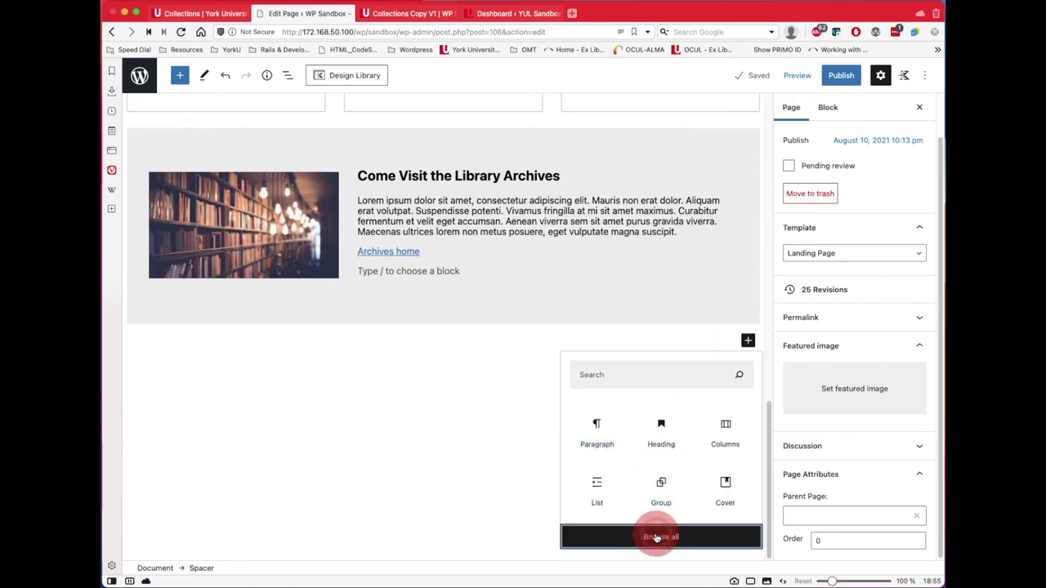
pyautogui.click(262, 148)
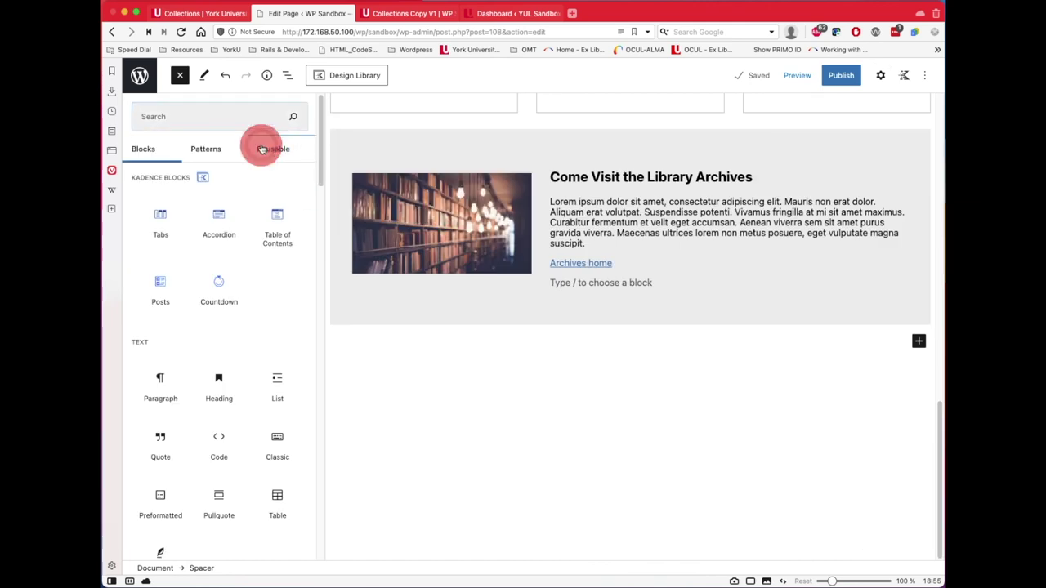
pyautogui.click(204, 115)
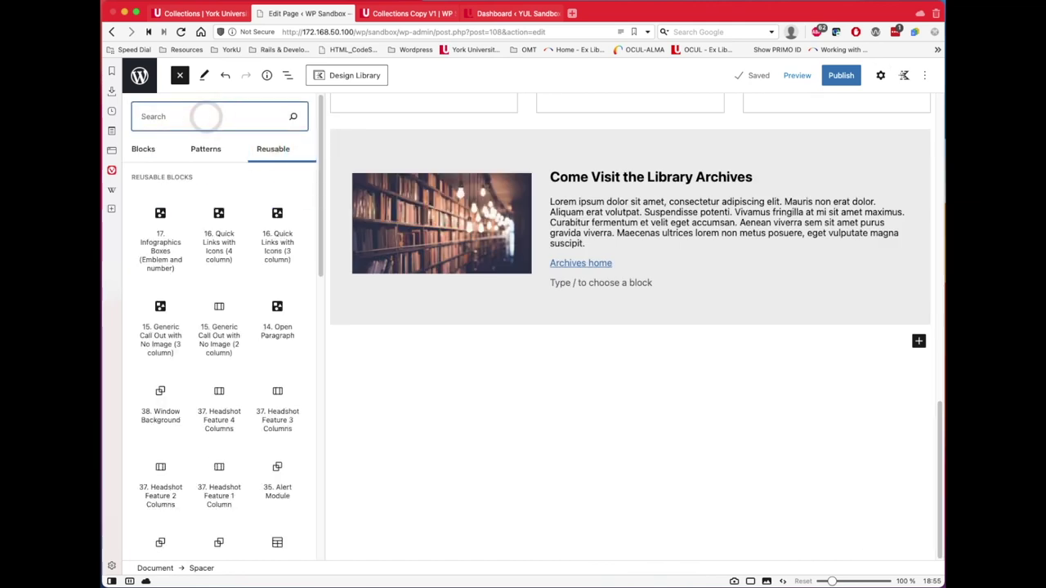
pyautogui.write('yul')
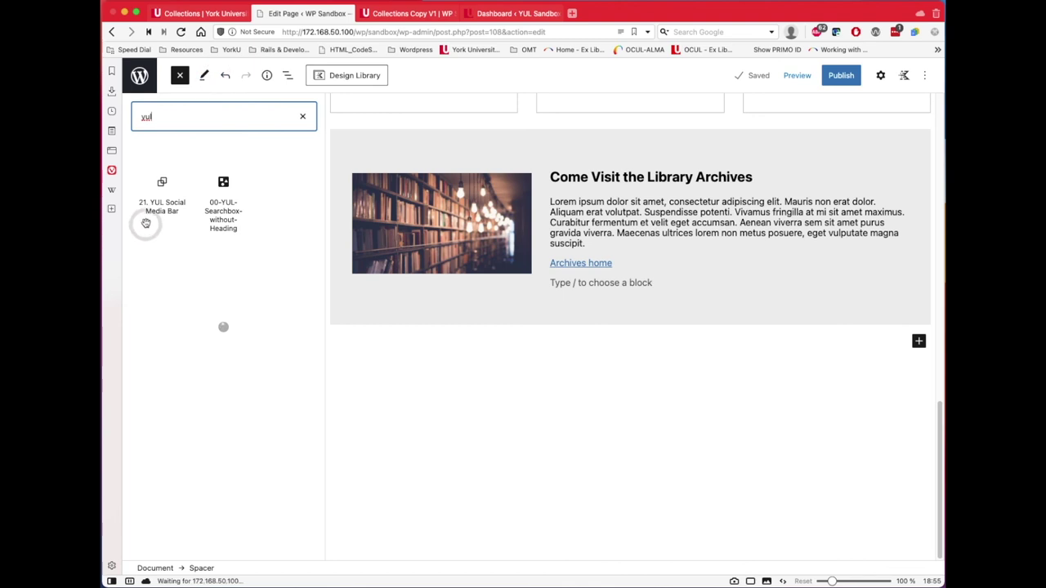
pyautogui.click(163, 181)
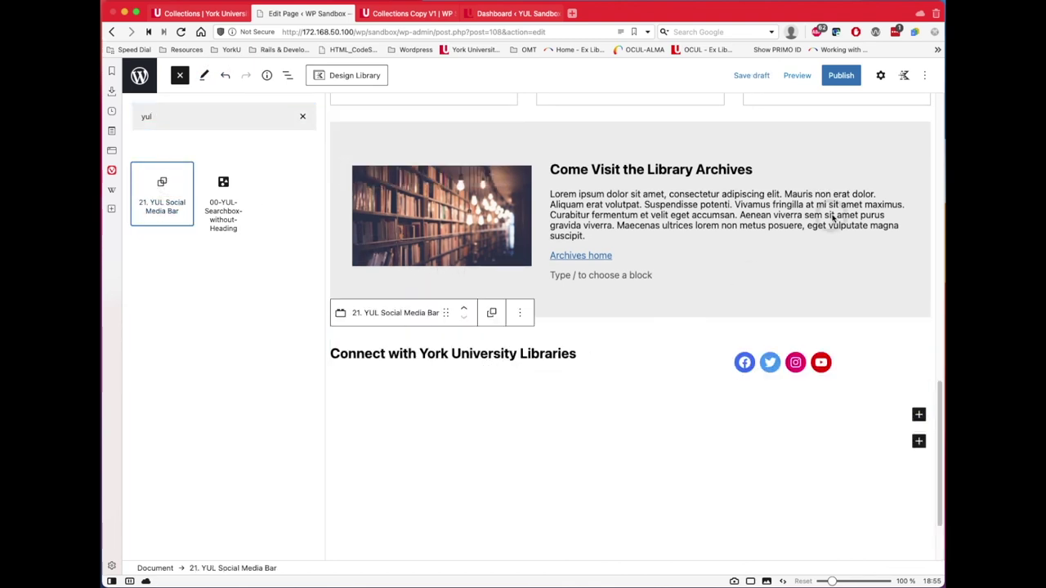
# - Preview the page in the new tab and examine the social media bar, cards, archives section and heading
pyautogui.click(799, 76)
pyautogui.click(722, 182)
pyautogui.click(392, 14)
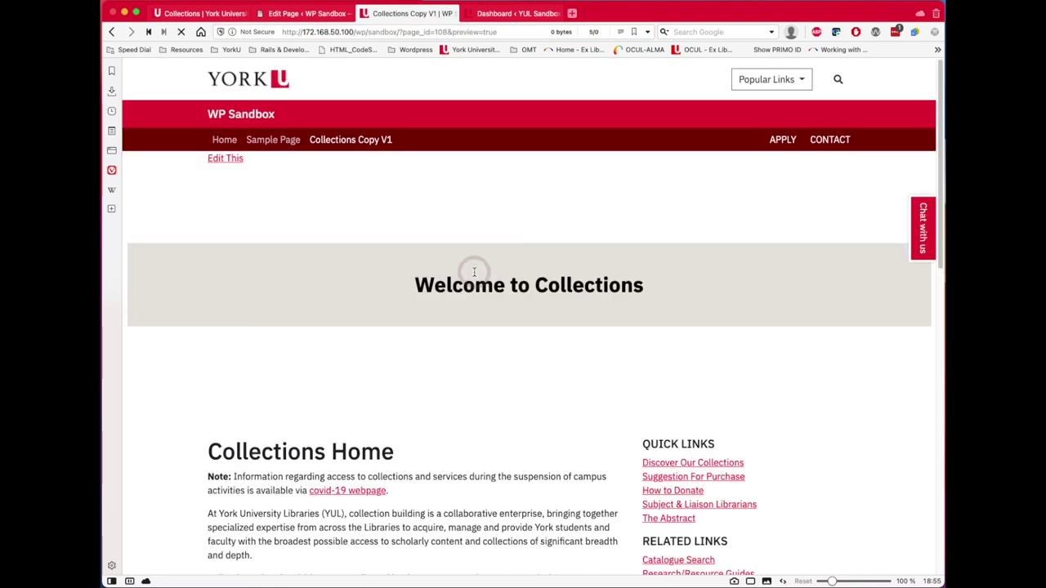
pyautogui.scroll(-5, 473, 317)
pyautogui.scroll(-6, 473, 316)
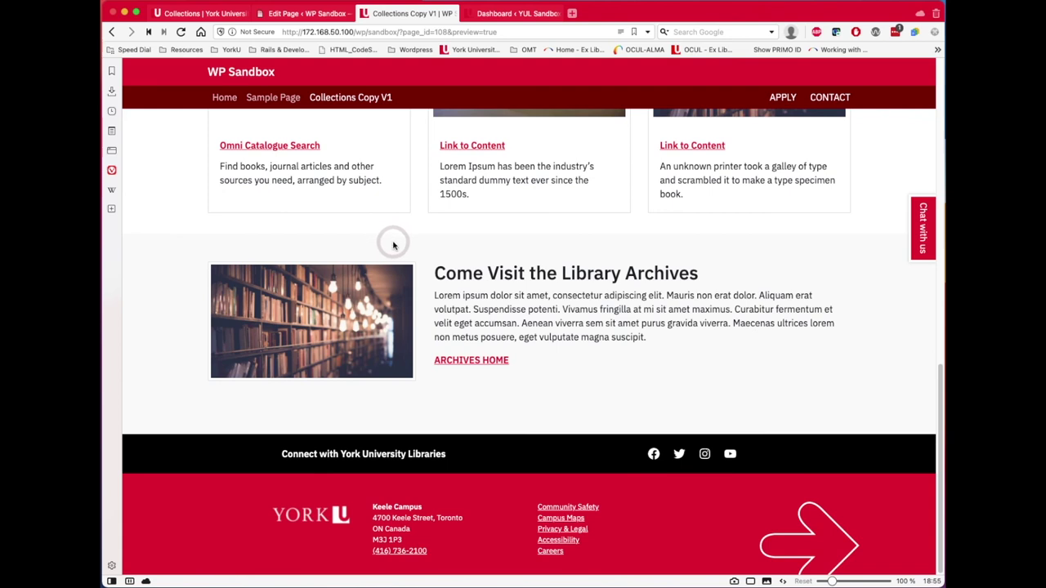
pyautogui.scroll(3, 532, 282)
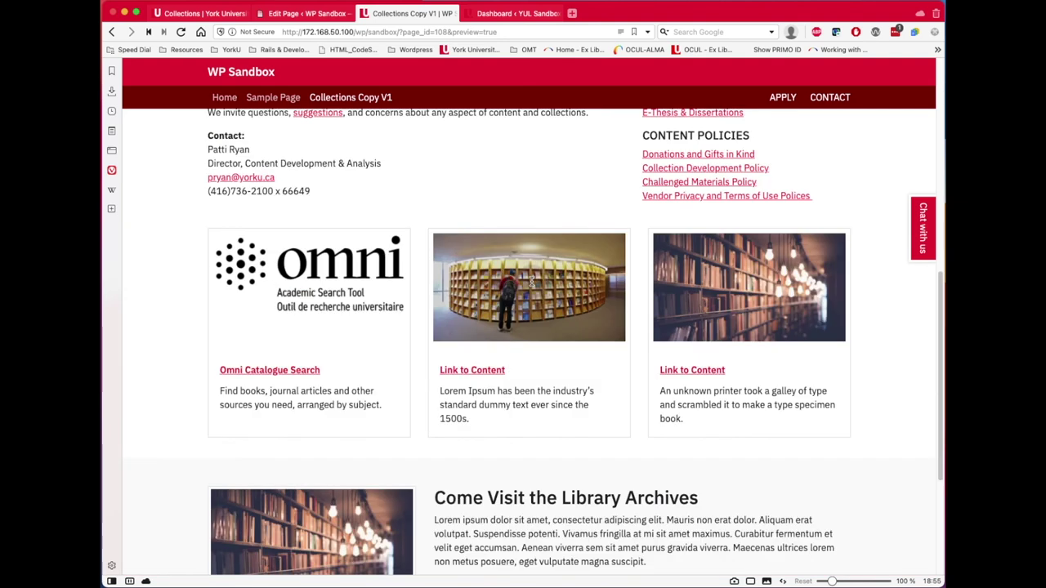
pyautogui.scroll(5, 532, 282)
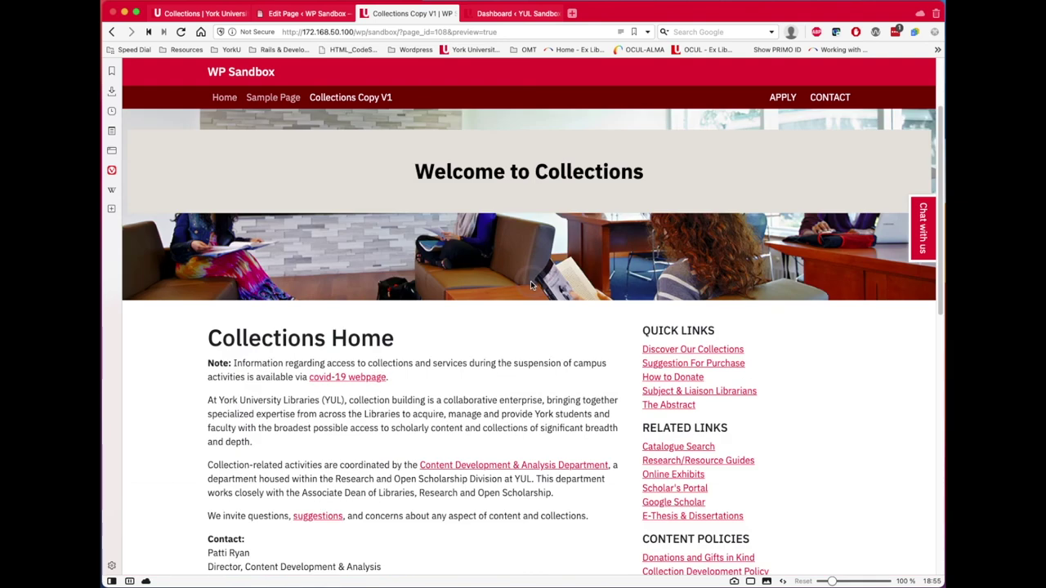